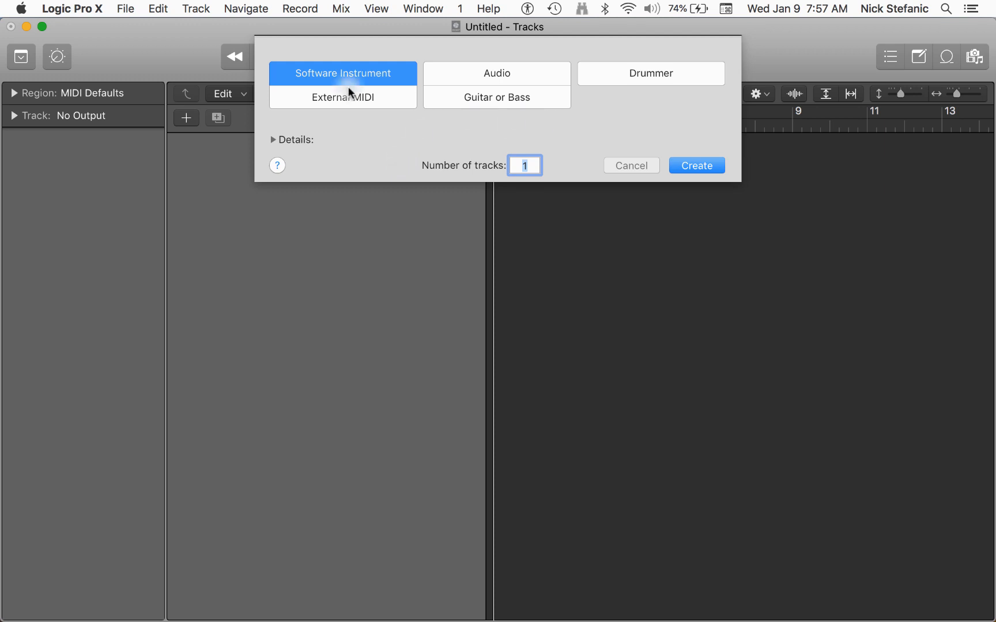
Step: Switch to Ableton Live and look through its MIDI and audio tracks for comparison with Logic Pro X's new-track types
key(super+Tab)
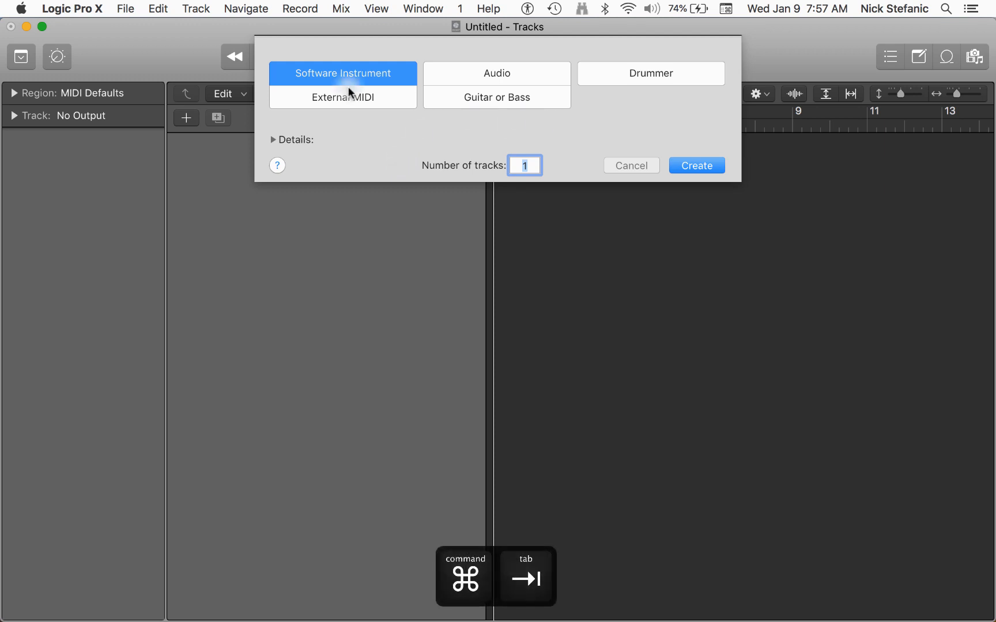
key(super+Tab)
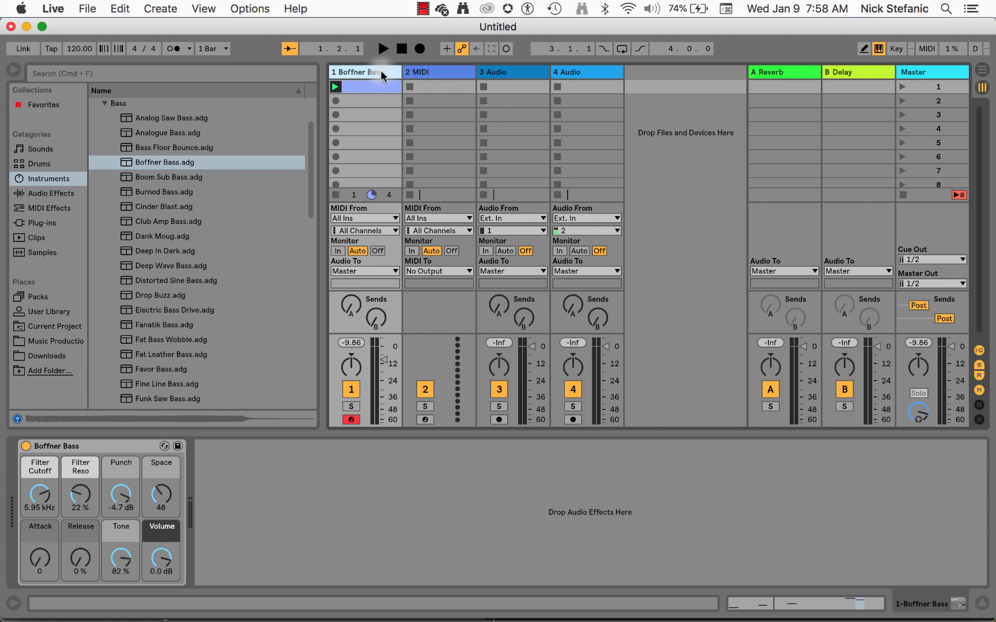
click(429, 71)
click(369, 69)
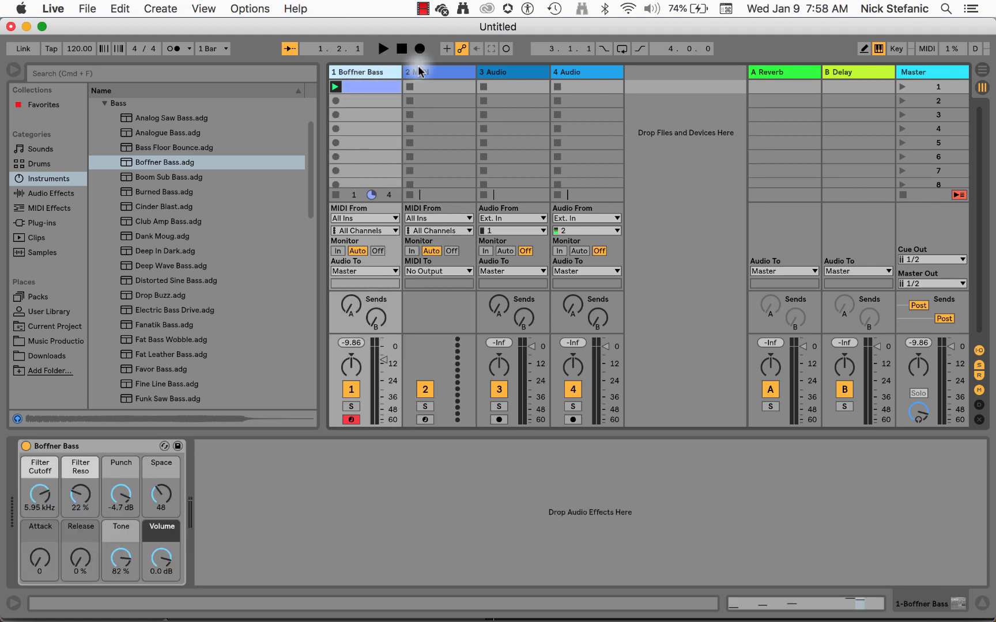
click(500, 72)
click(566, 73)
click(528, 71)
key(cmd+Tab)
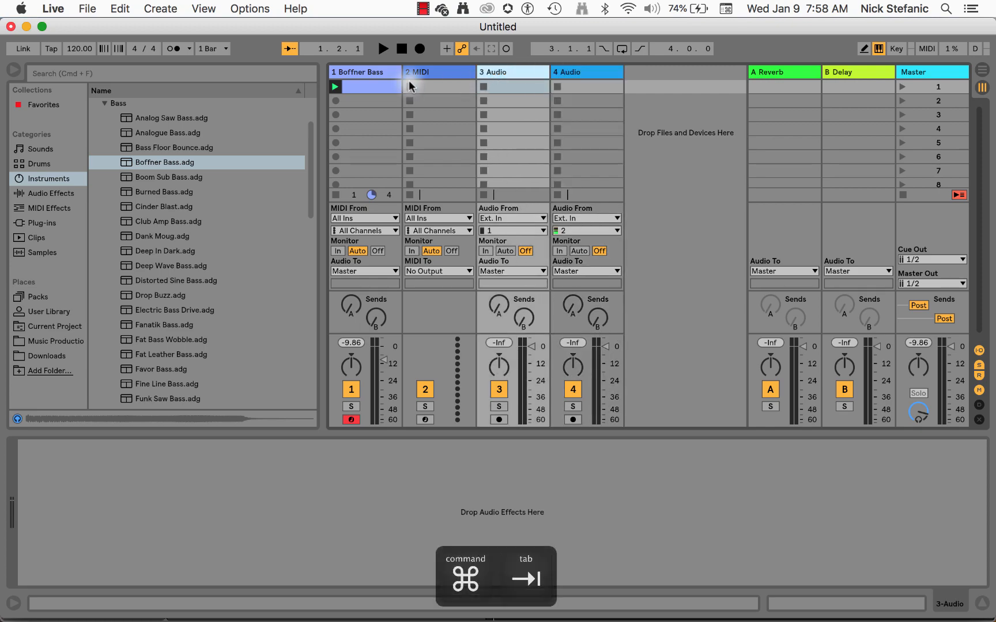
click(379, 73)
key(super+Tab)
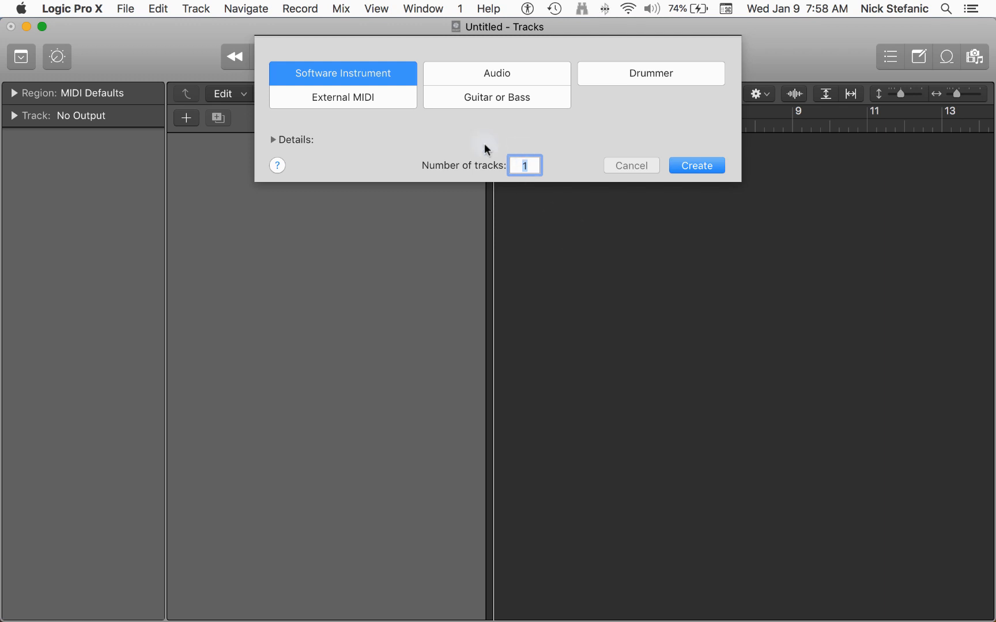
Step: Switch back to Ableton Live and compare the Boffner Bass track with the empty 2 MIDI track
key(super+Tab)
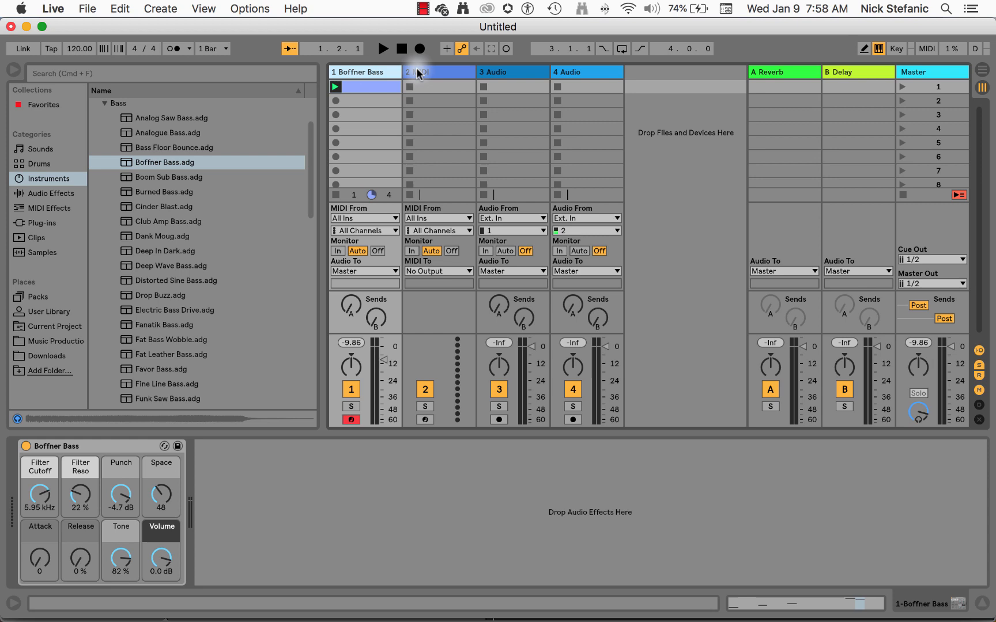
click(418, 73)
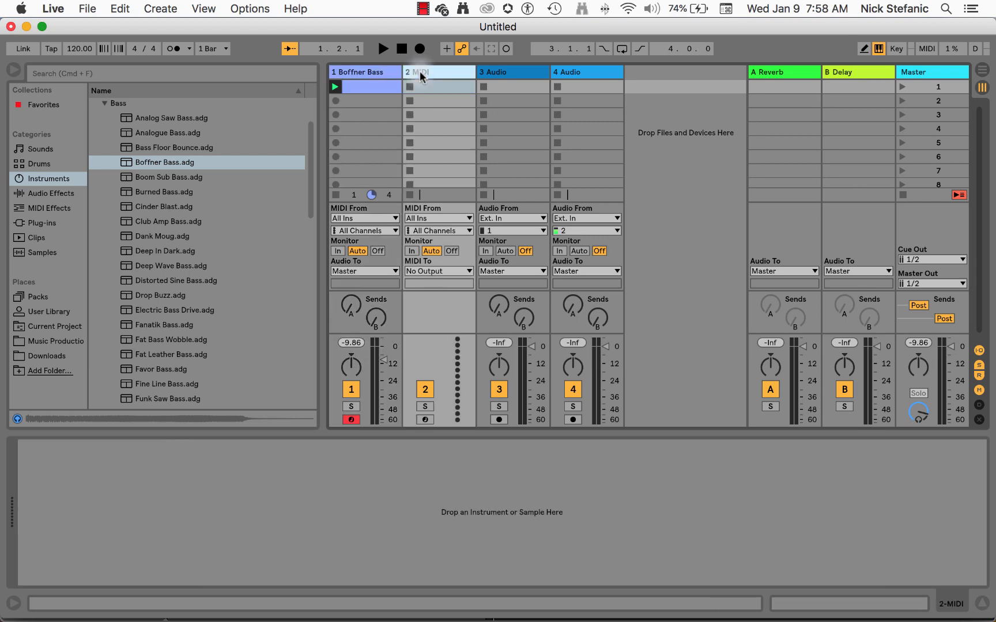
click(380, 73)
click(413, 75)
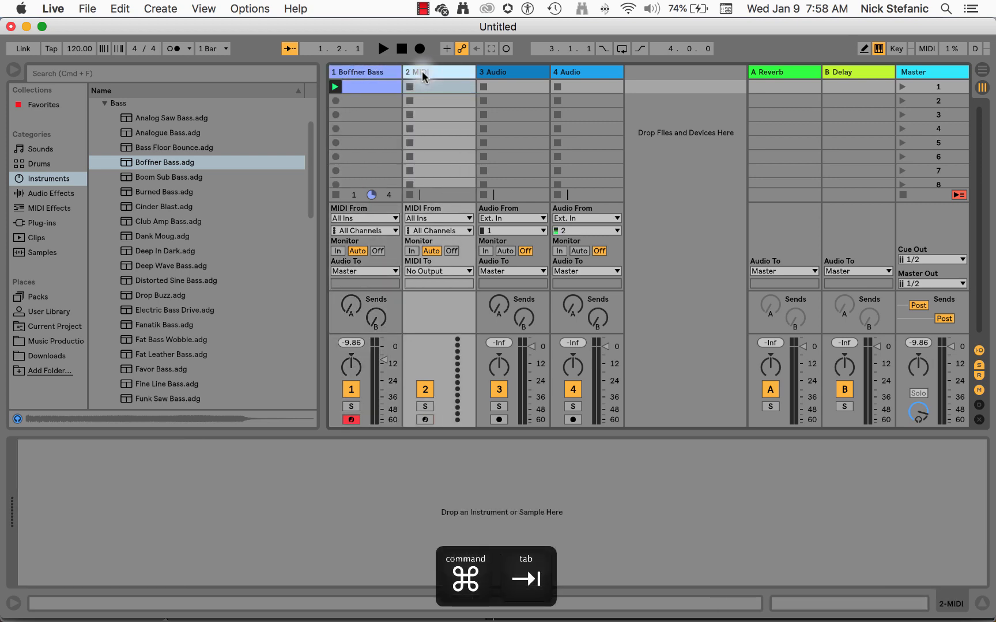
Step: Compare Logic Pro X's Audio and Guitar or Bass track types with Ableton Live's 3 Audio and 4 Audio tracks
key(super+Tab)
click(448, 73)
key(super+Tab)
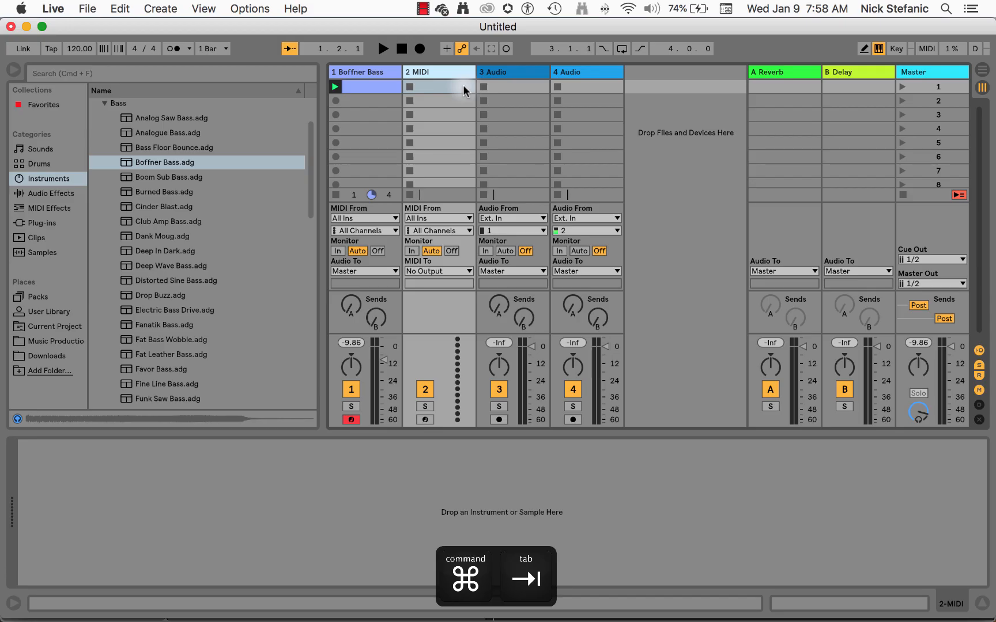
click(492, 72)
click(554, 70)
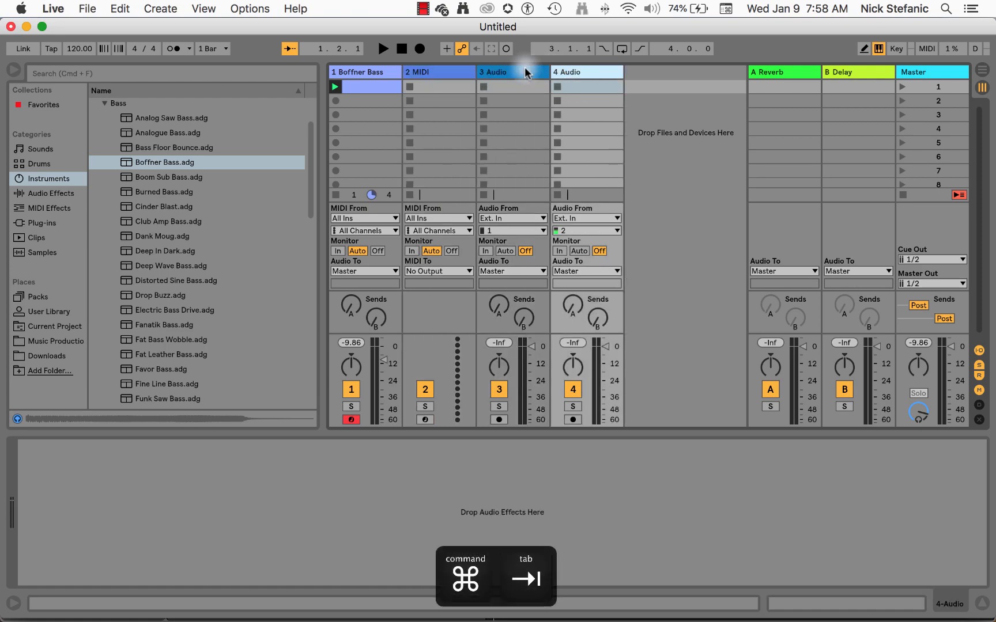
key(super+Tab)
click(524, 69)
key(super+Tab)
click(477, 99)
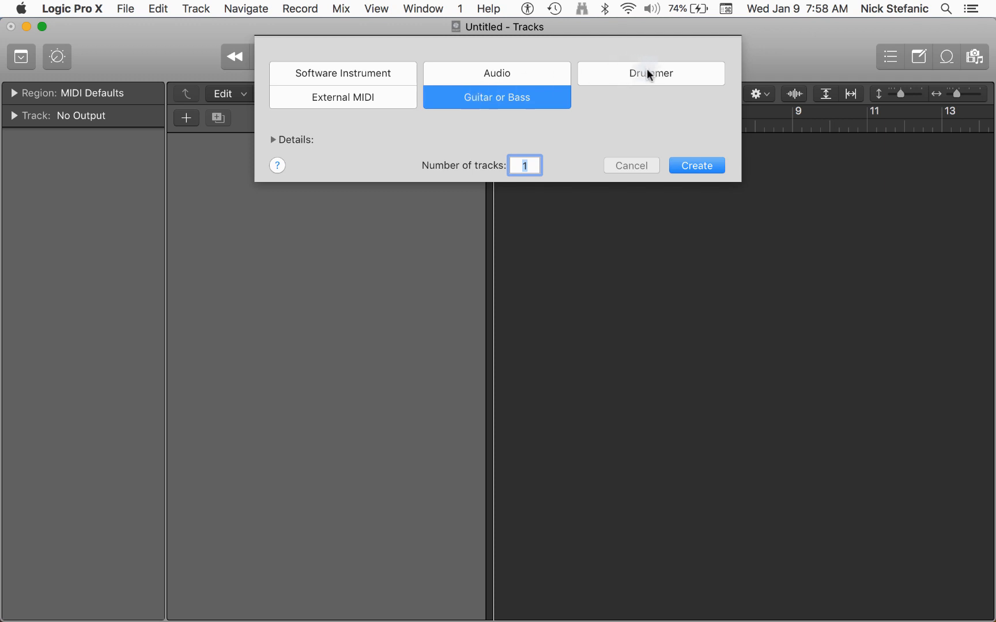
Step: Choose Software Instrument as the new track's type, expand its details and open the list of available instruments
click(388, 71)
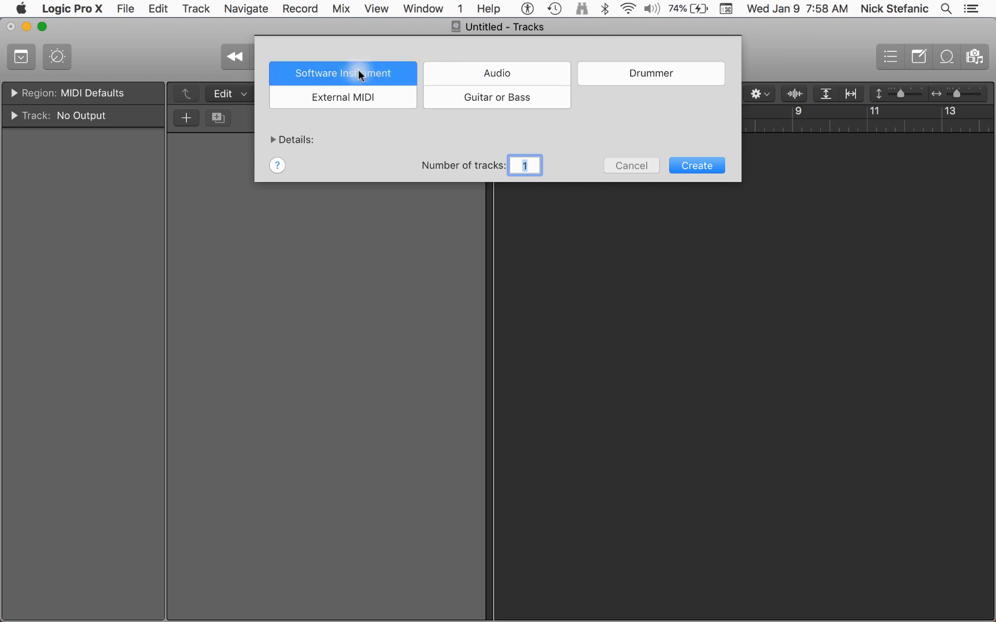
click(273, 140)
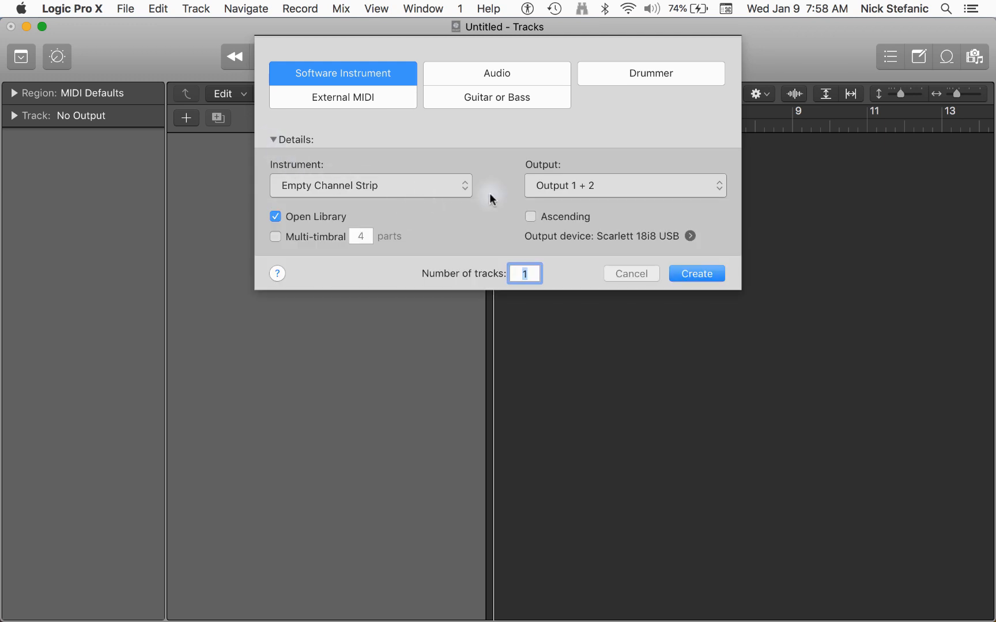
click(459, 190)
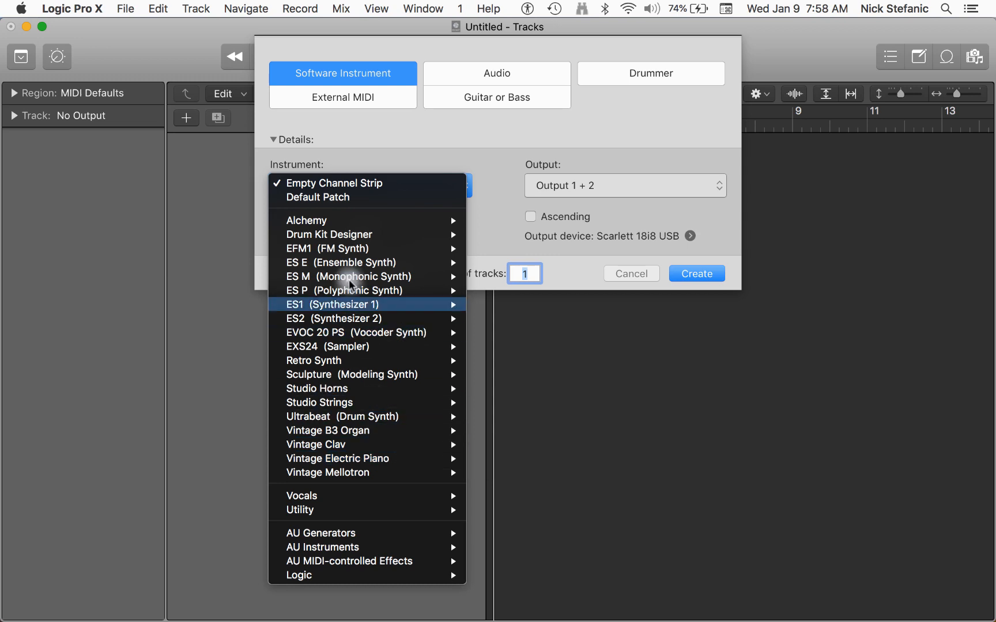
mouse_move(344, 290)
Step: Switch to Ableton Live, collapse the Bass and Instrument Rack folders, and look over the available instrument devices
key(super+Tab)
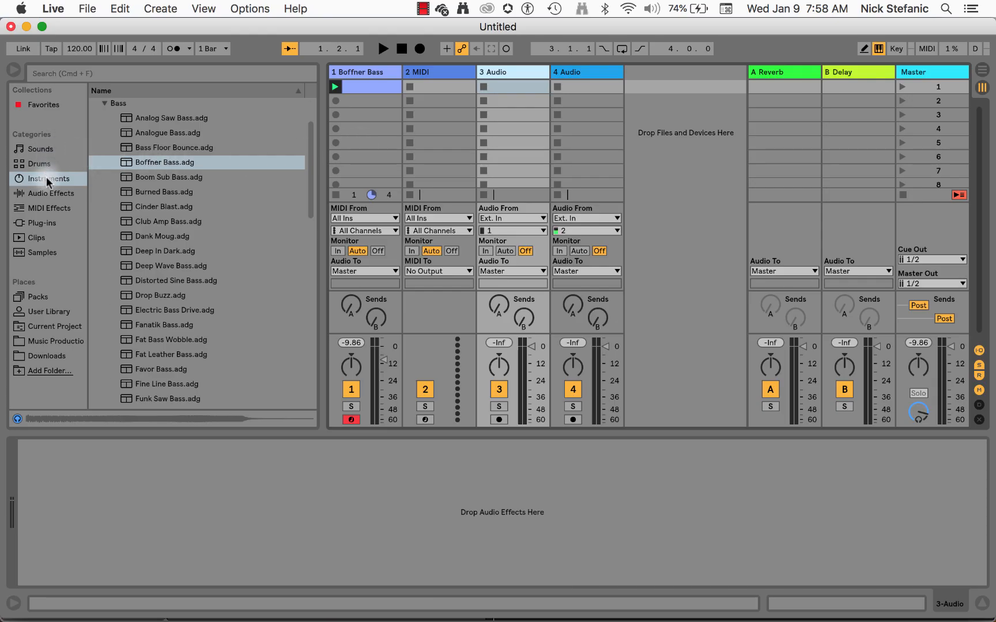
click(105, 104)
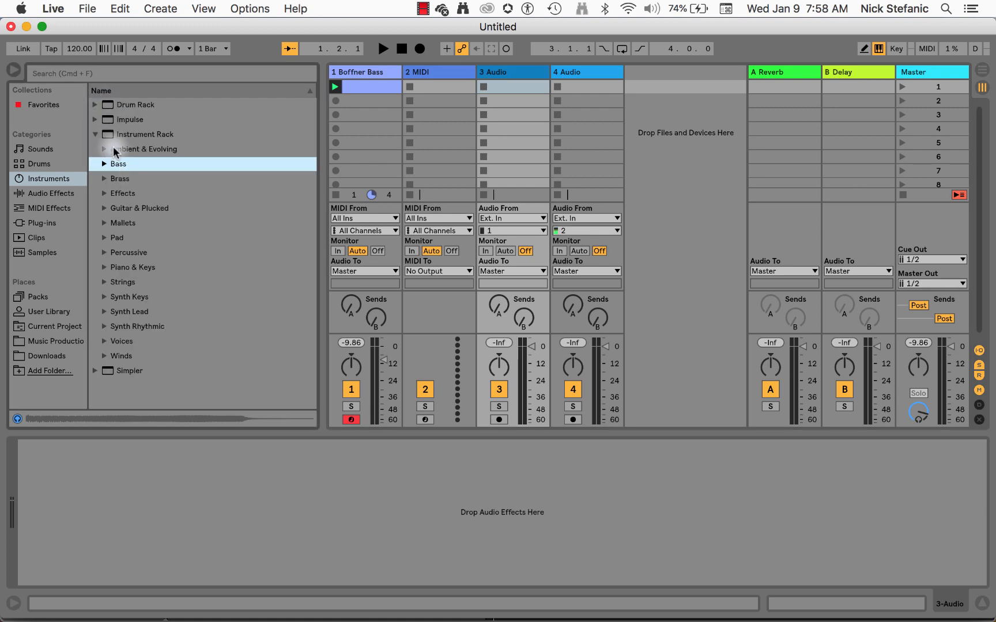
click(96, 134)
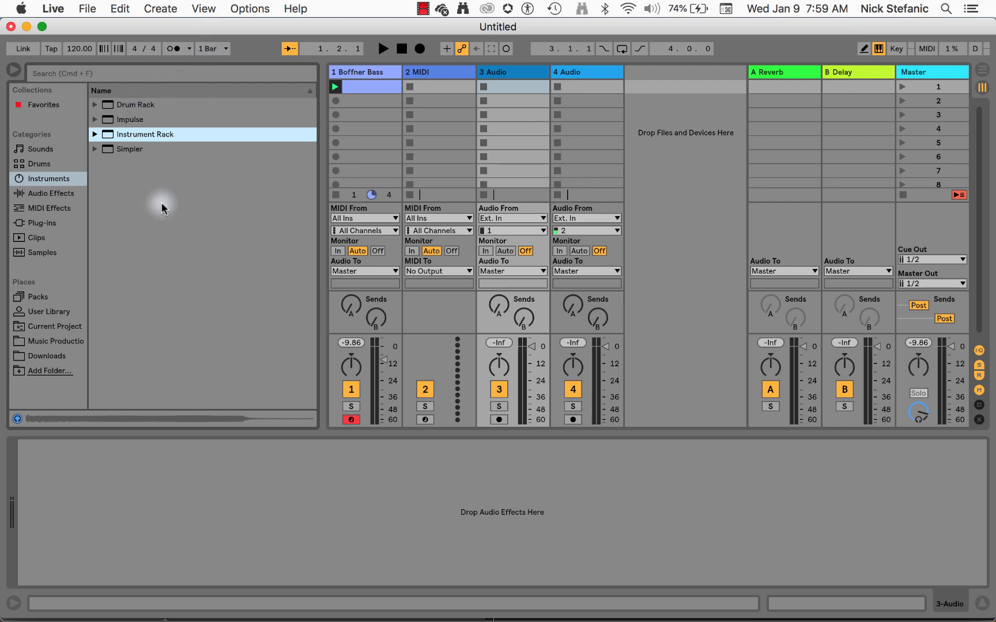
click(133, 117)
click(132, 128)
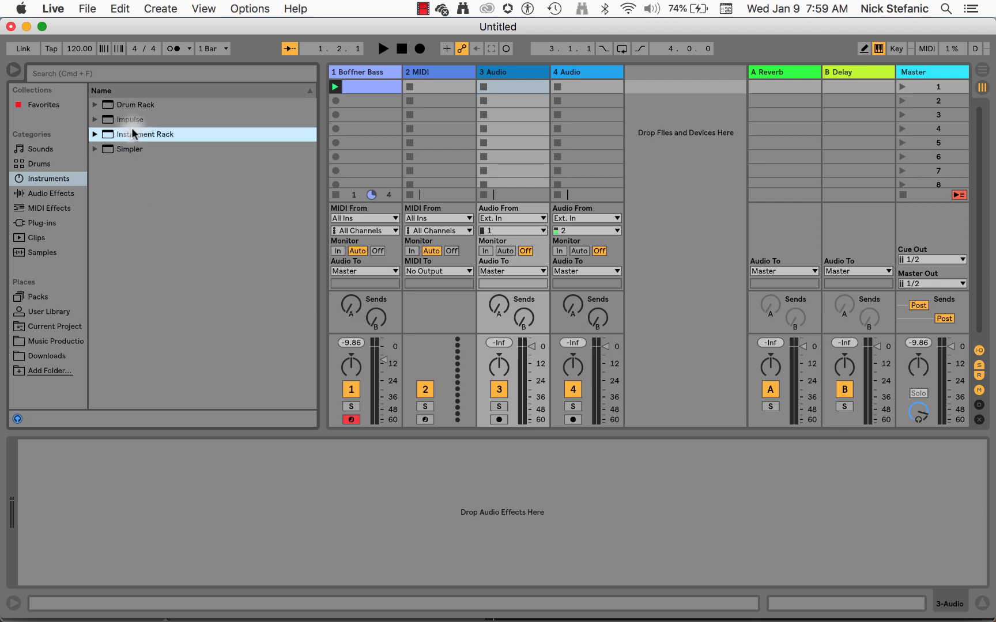
click(124, 119)
click(126, 133)
click(128, 150)
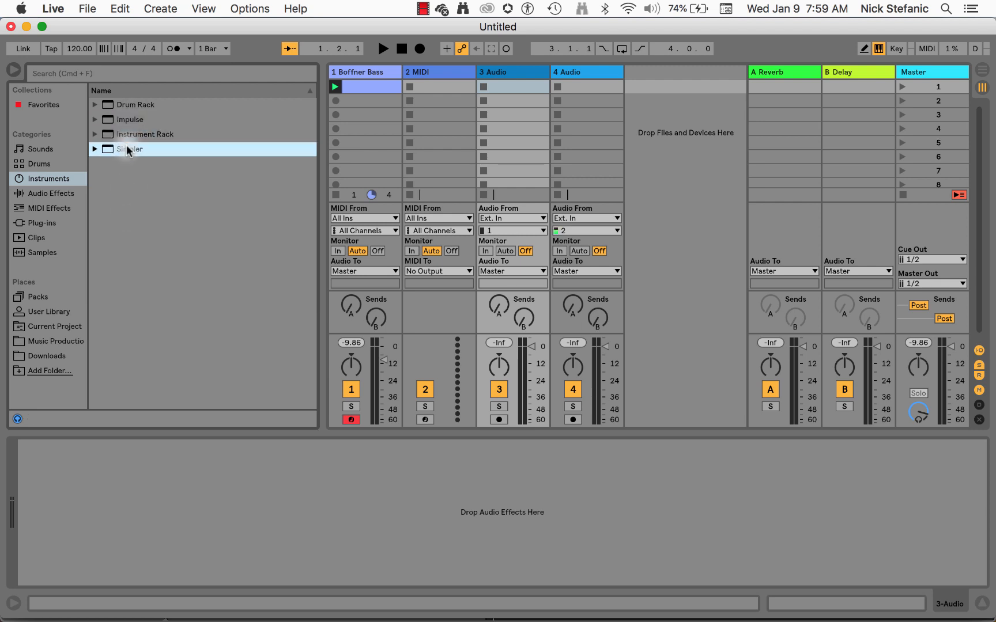
Step: Browse the Brass presets inside Instrument Rack and collapse both folders again
click(95, 134)
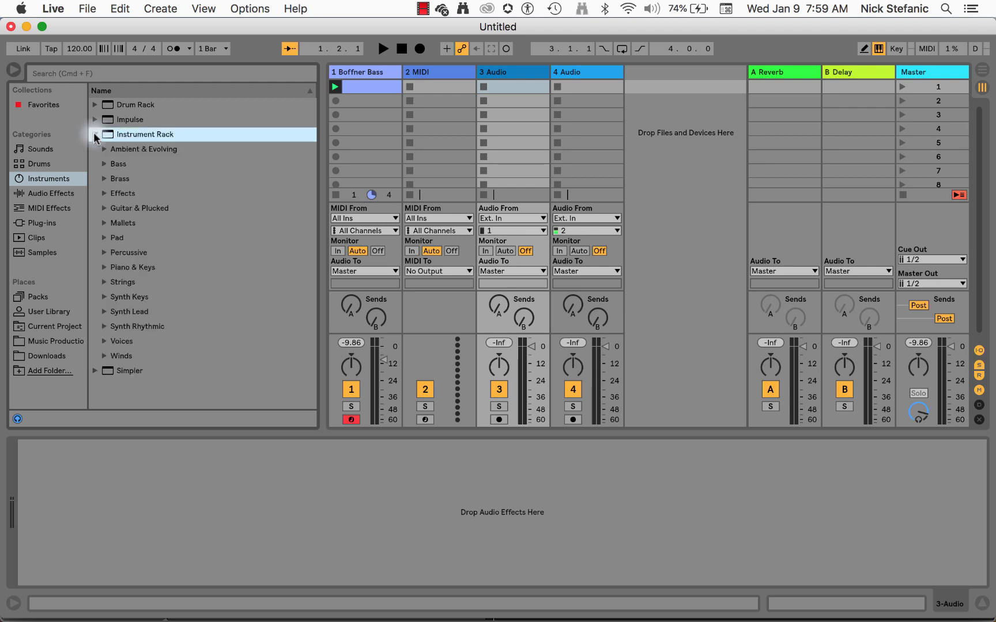
click(104, 178)
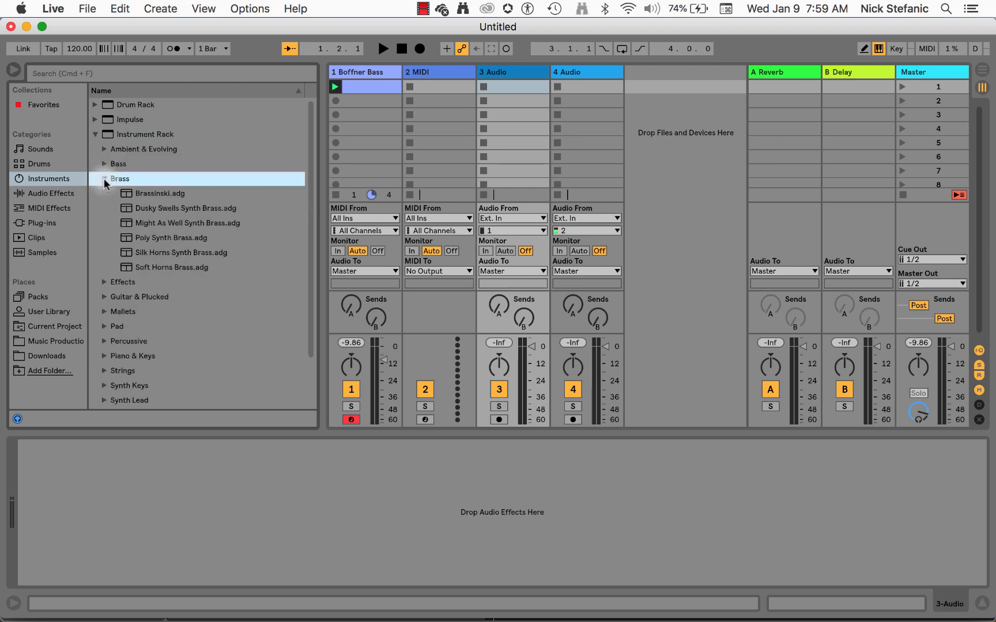
click(105, 179)
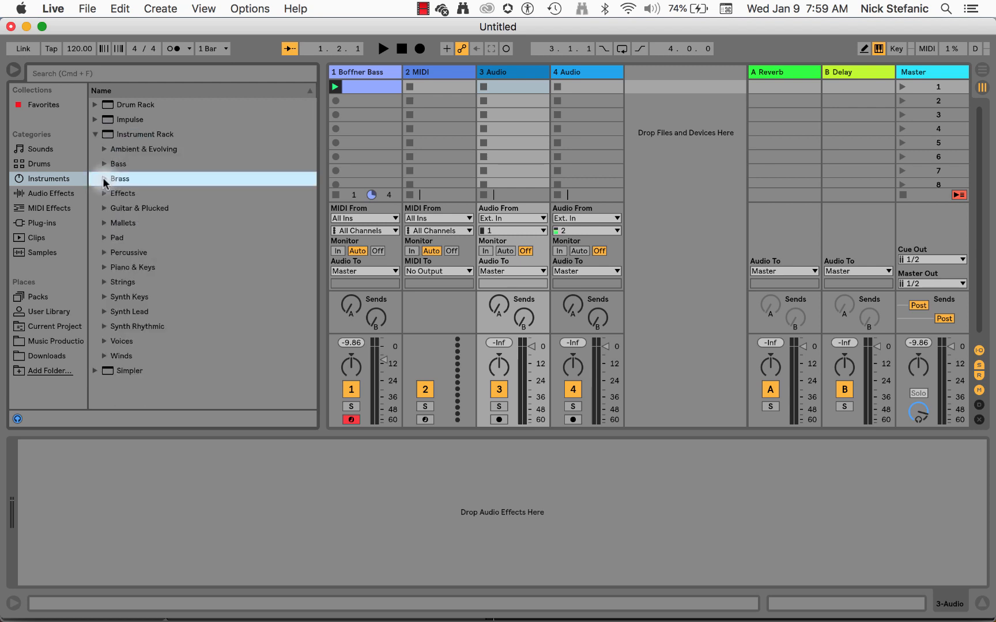
key(super+Tab)
click(95, 134)
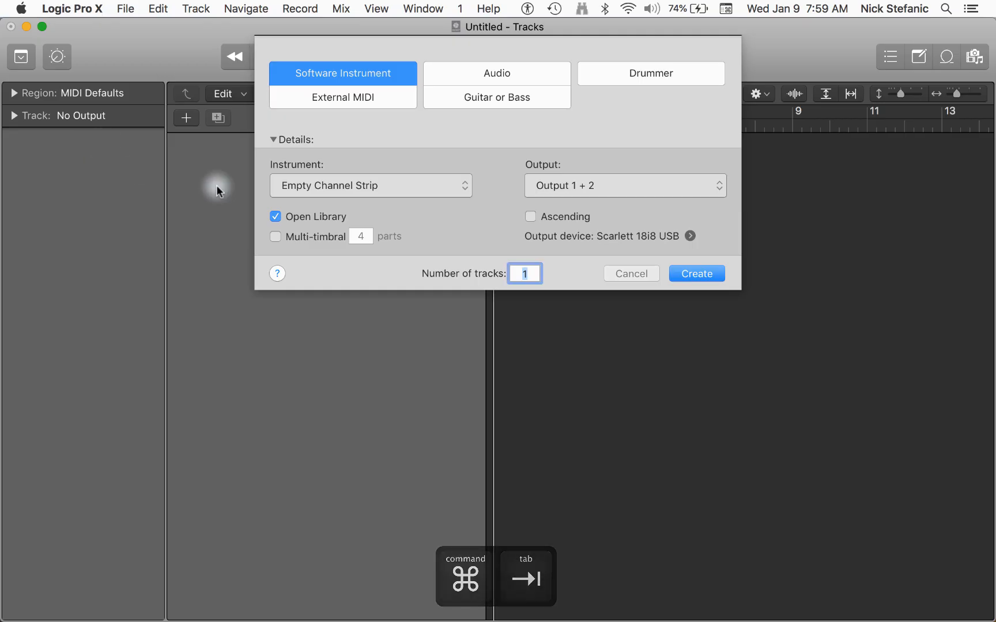
Step: In Logic Pro X, look through the instruments offered for the new track, including the synths, Studio Horns and vintage keyboards
click(452, 185)
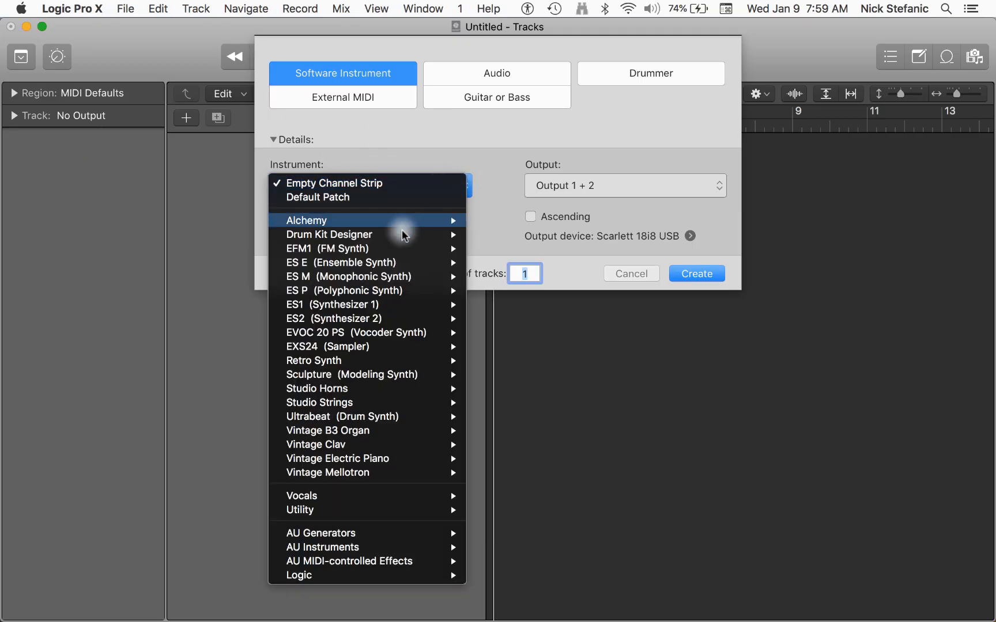
mouse_move(340, 401)
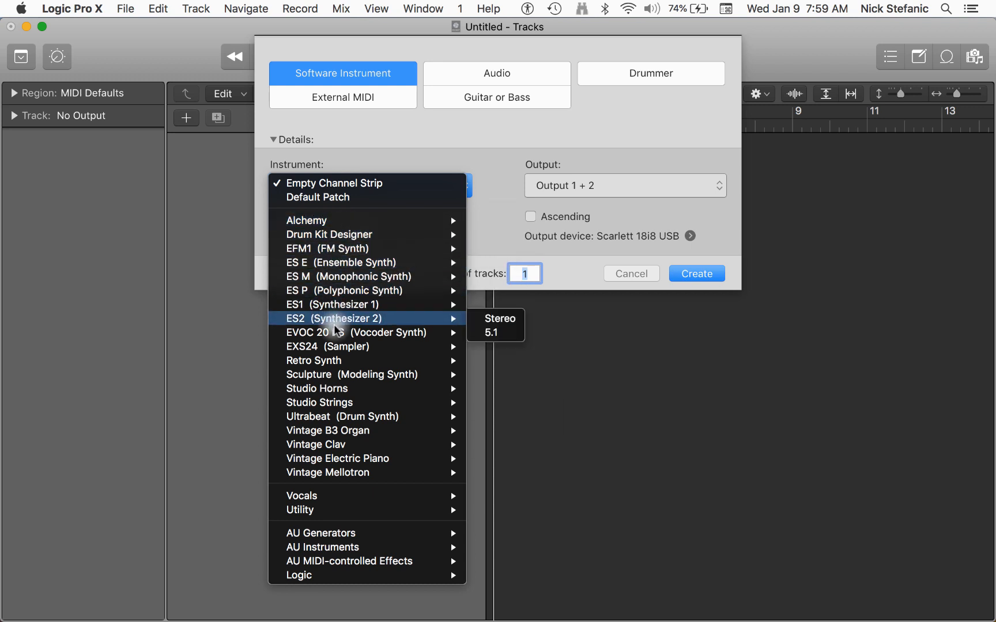
mouse_move(351, 374)
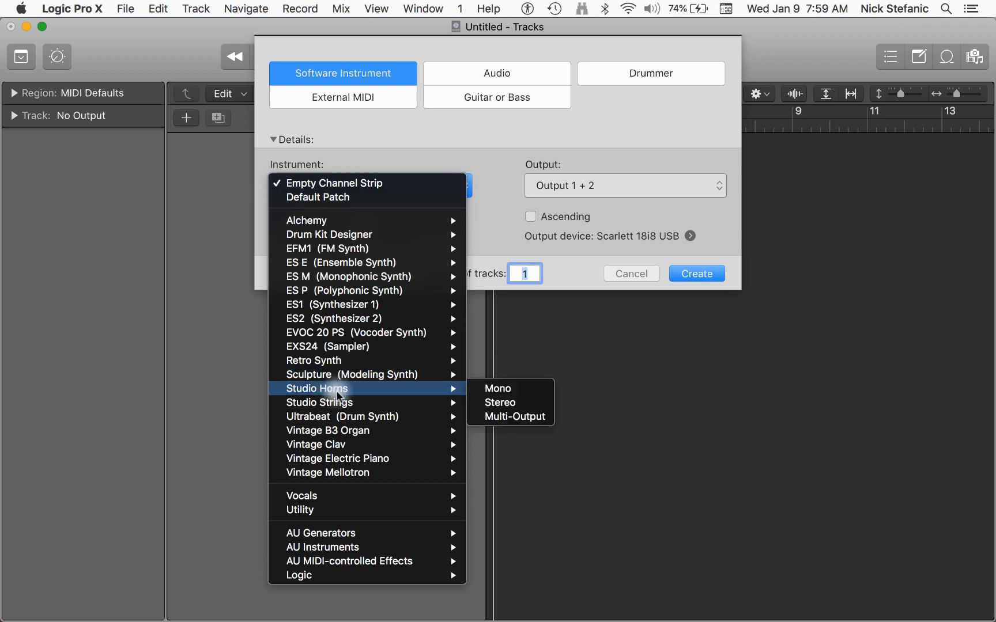
mouse_move(372, 405)
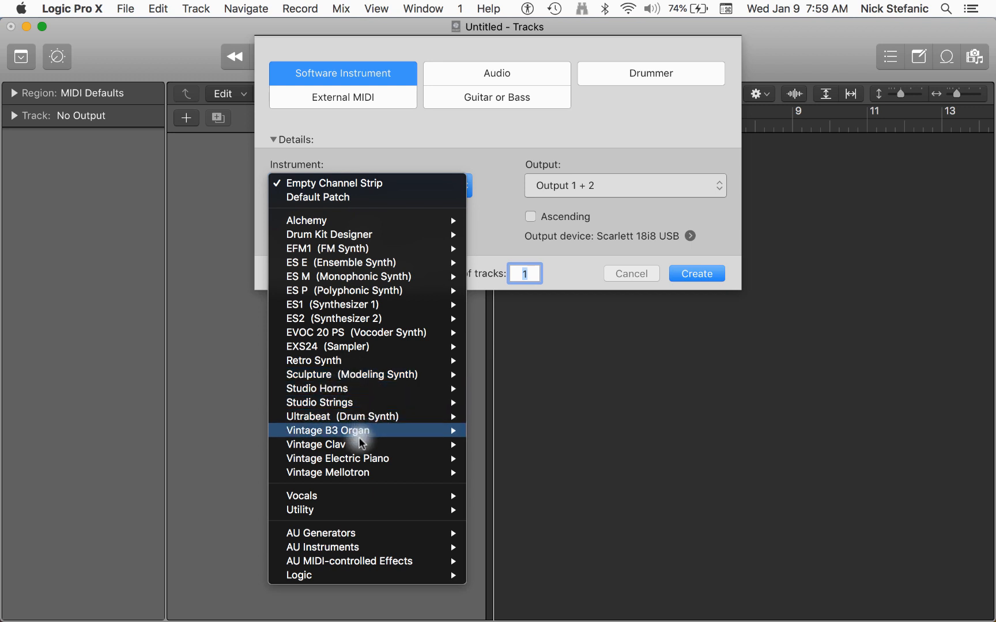
mouse_move(358, 444)
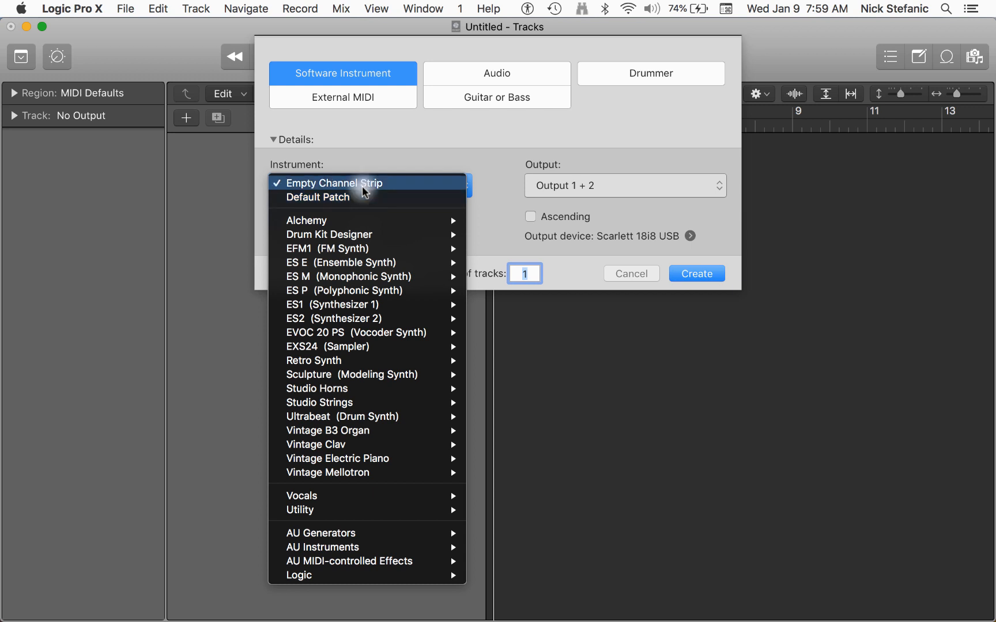
click(382, 155)
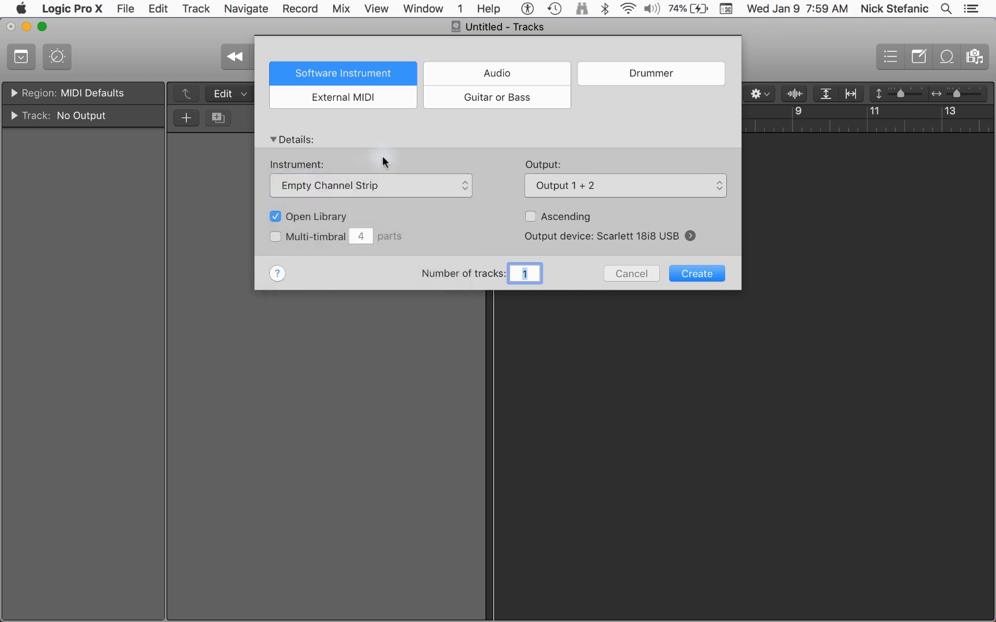
Step: Switch to Ableton Live and view the empty 2 MIDI track
key(super+Tab)
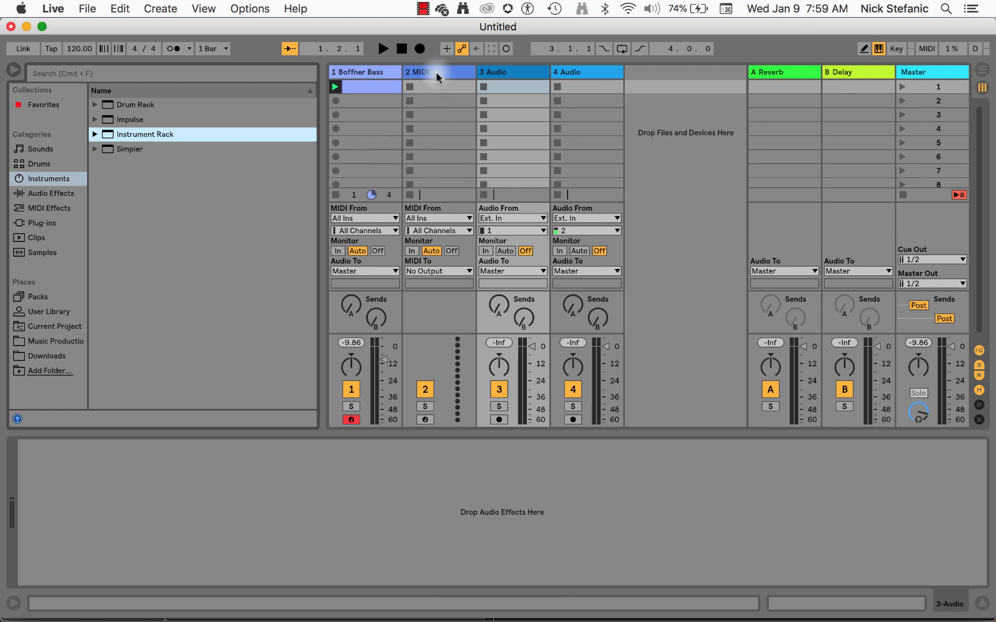
click(437, 72)
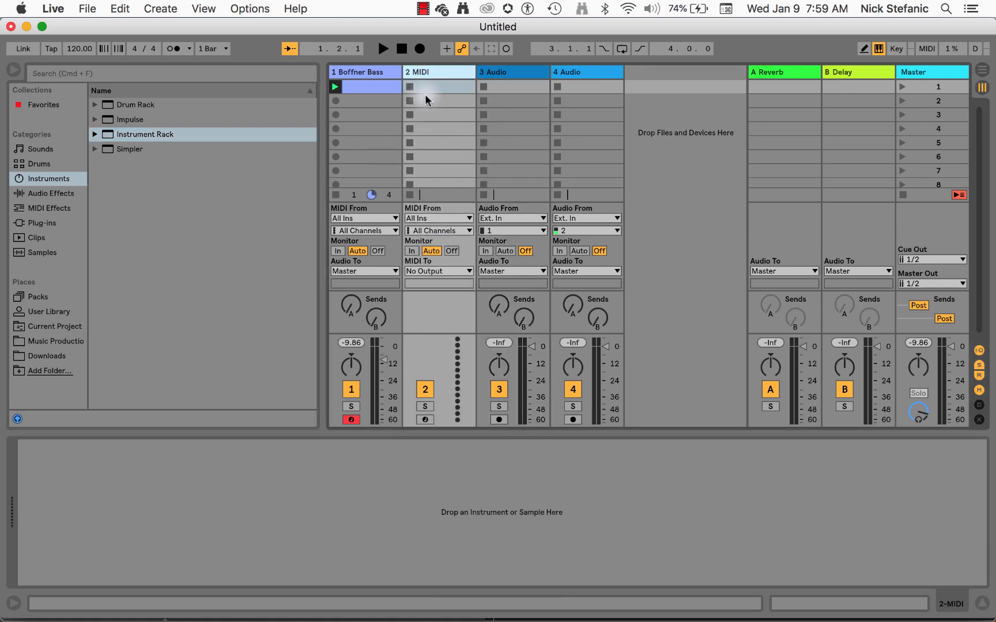
Step: Return to Logic Pro X and create one software instrument track with an empty channel strip and Output 1 + 2
key(super+Tab)
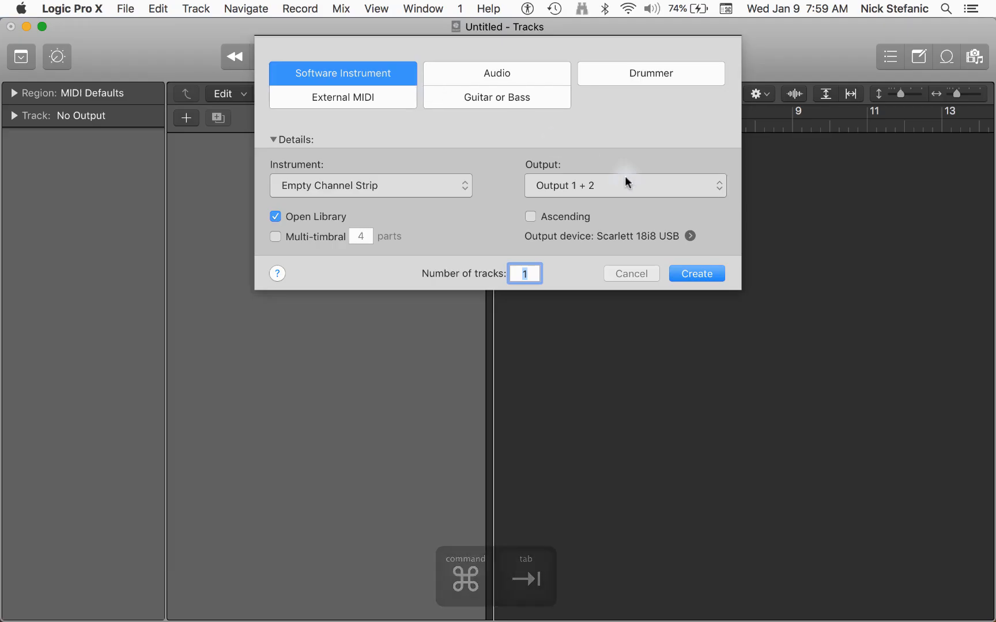
click(698, 272)
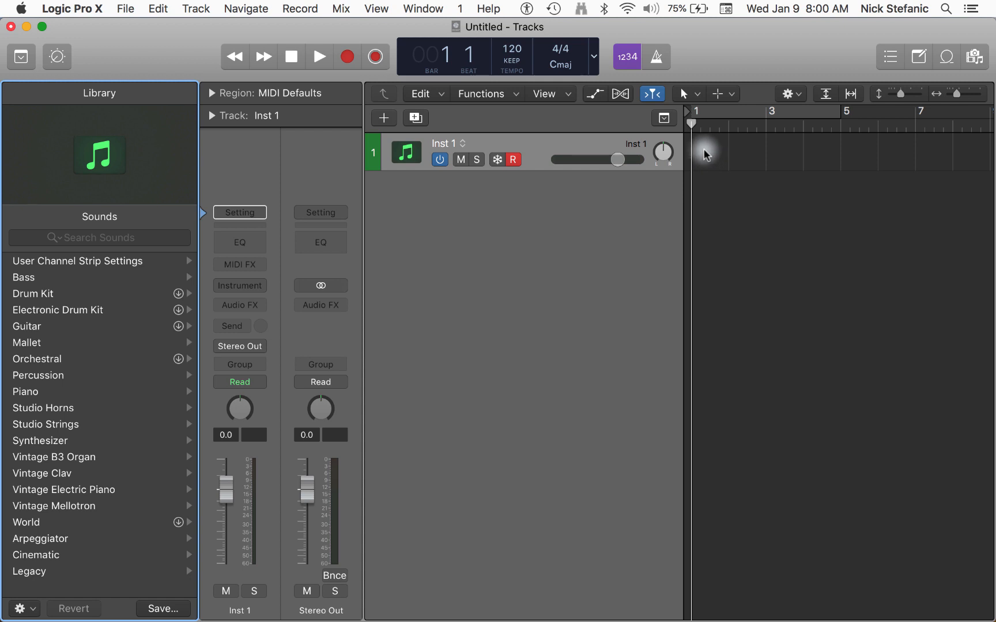
Step: Show the project's Note Pad with the What You Need To Know list
click(790, 151)
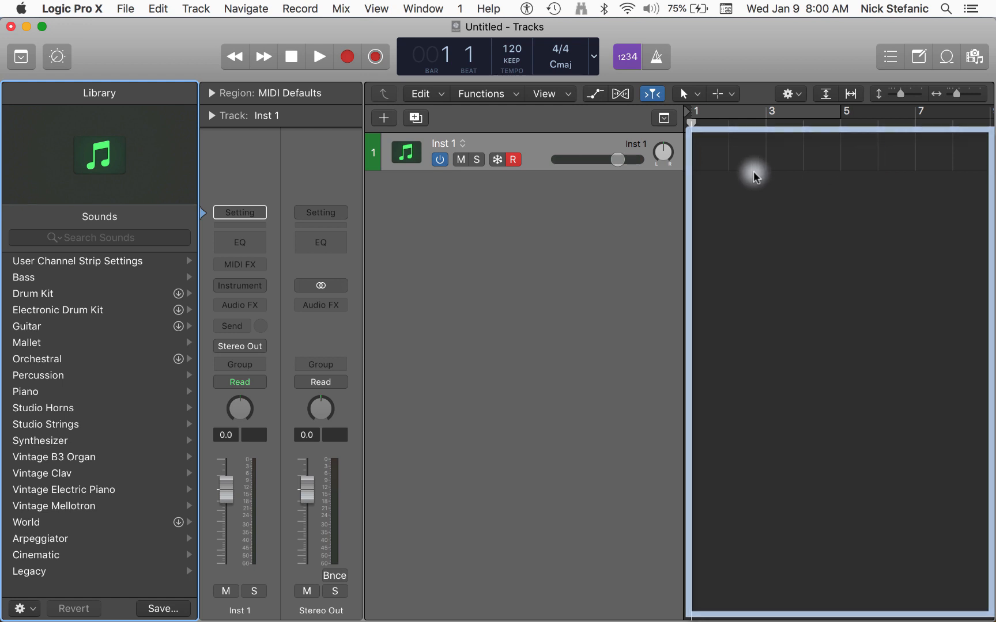
key(alt+super+p)
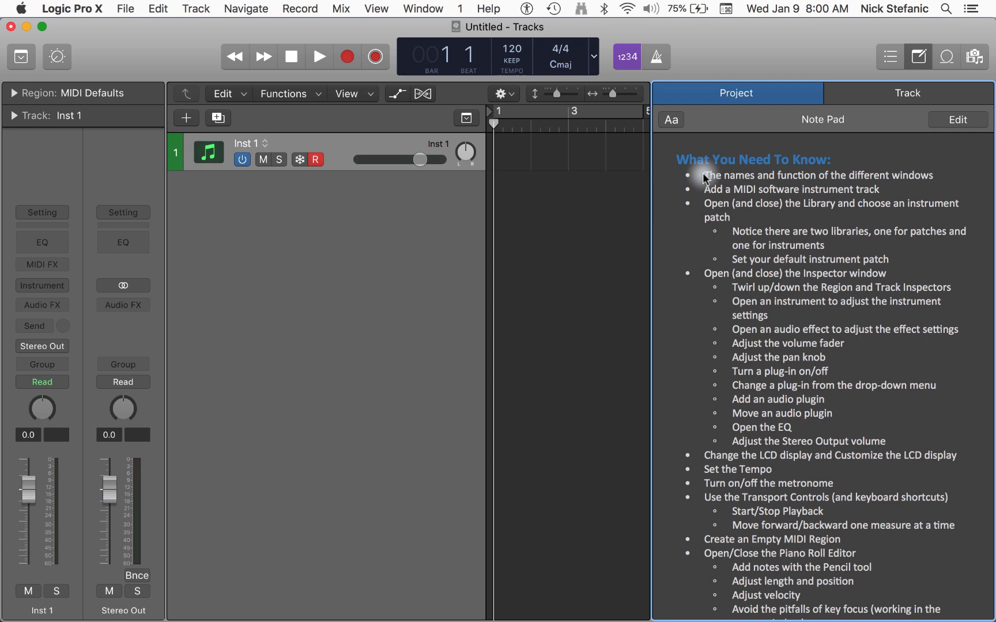
Step: Hide the Note Pad, and open and close the Library once
key(alt+super+p)
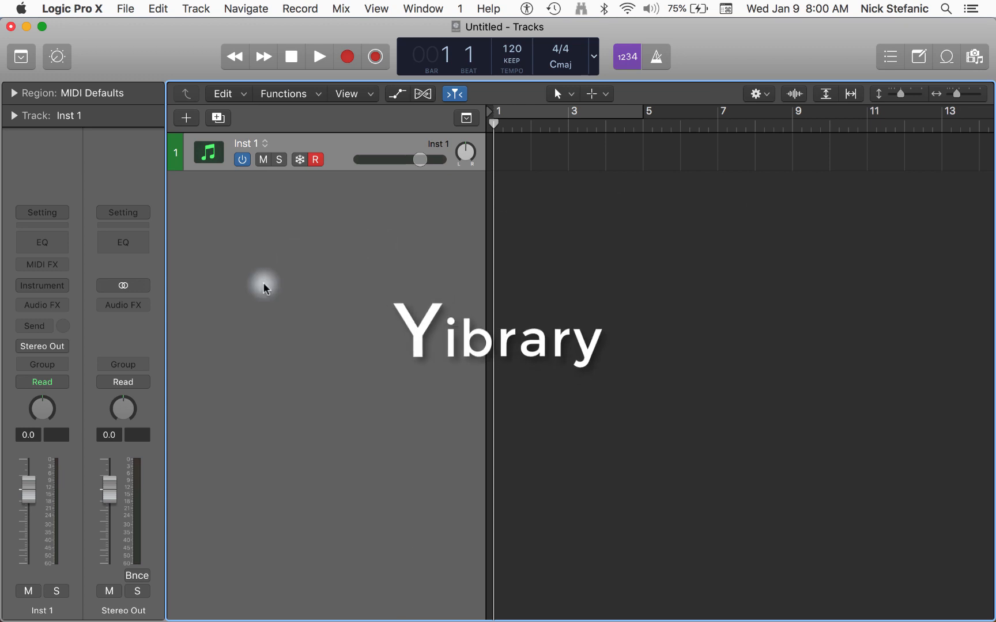
key(y)
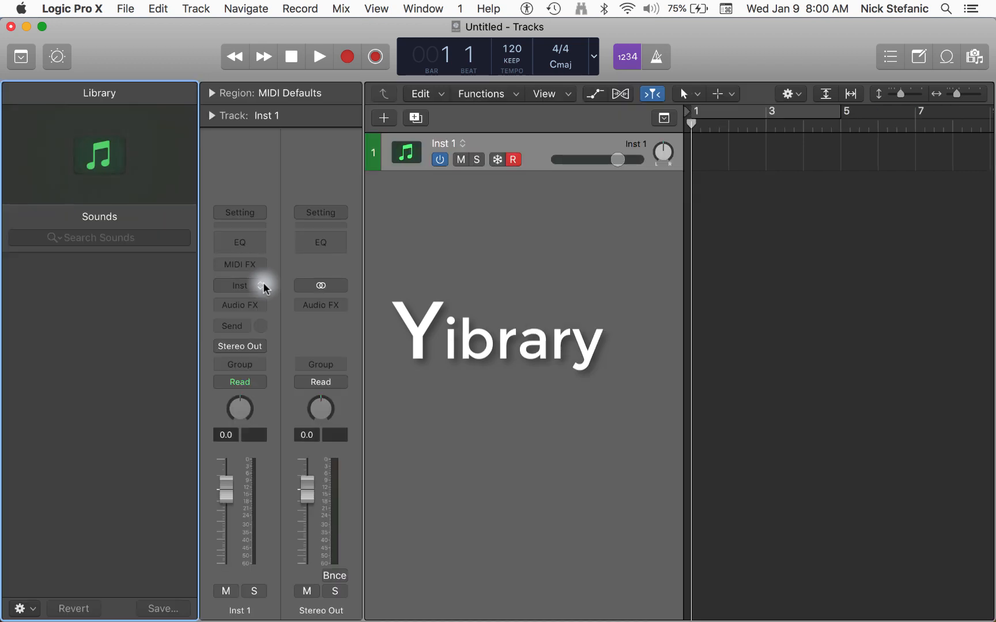
key(y)
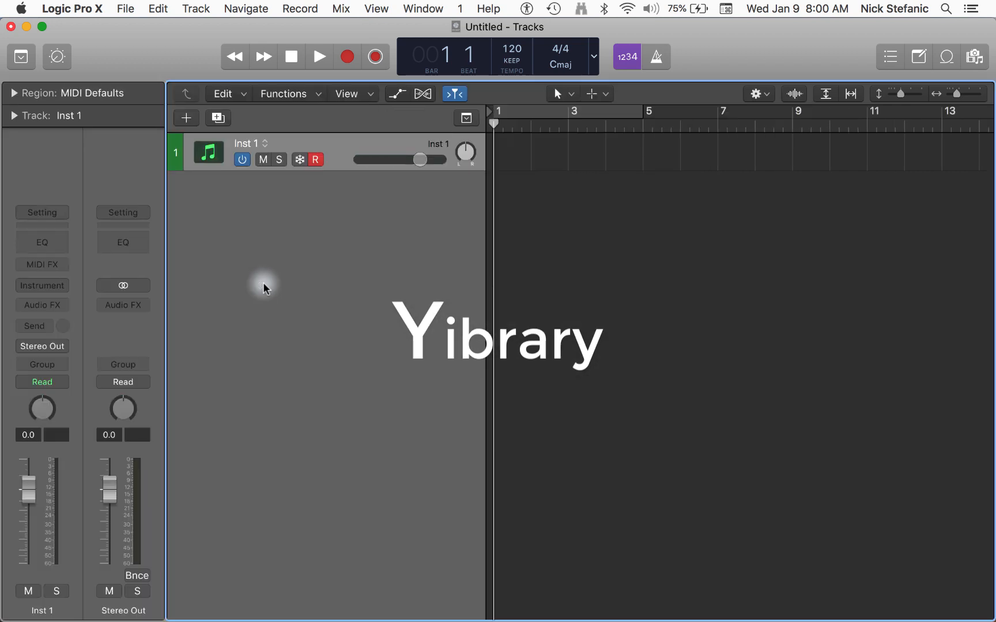
Step: Open the Library and load the Boesendorfer Grand Piano patch from the Piano category onto the Inst 1 track
key(y)
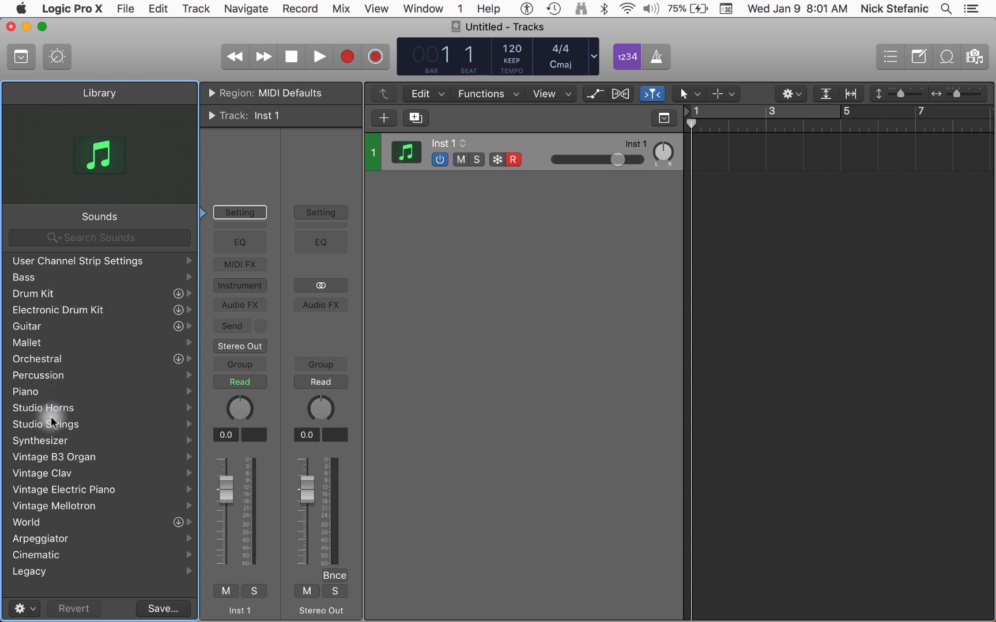
click(38, 391)
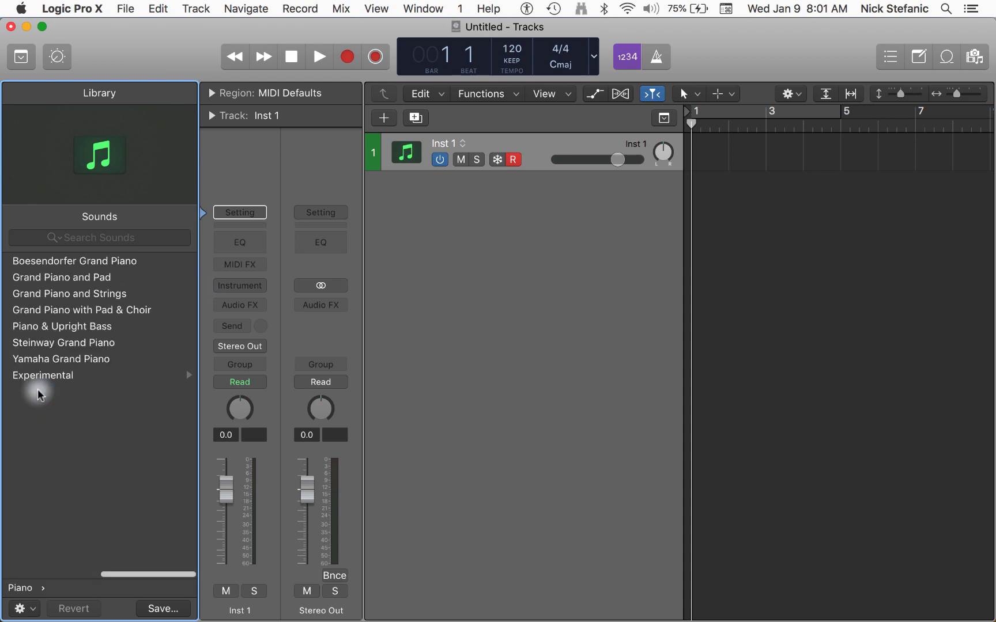
click(69, 263)
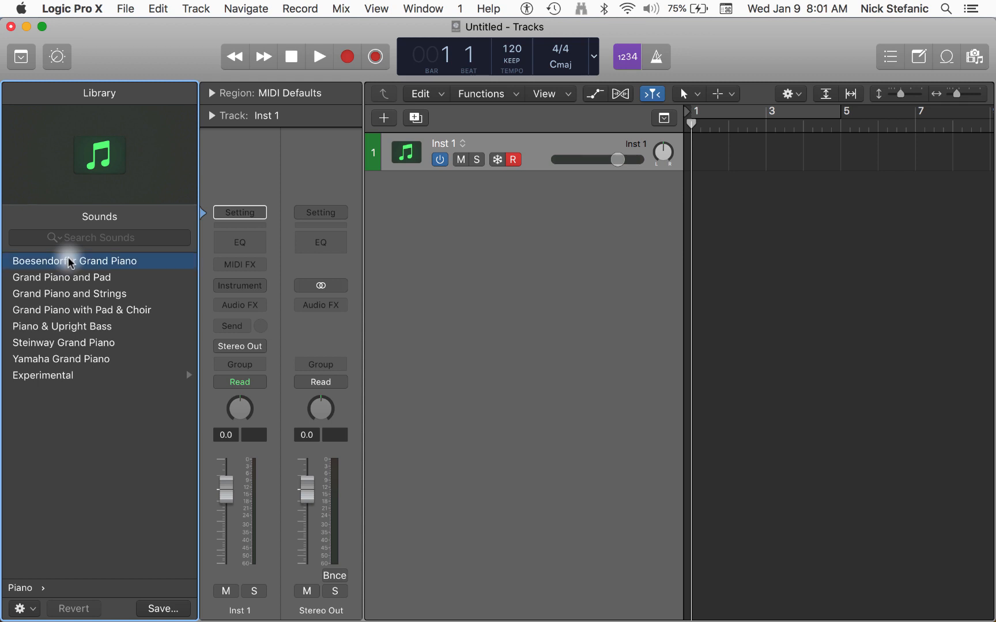
Step: Open Musical Typing and play a few test notes and a C chord with the grand piano patch
key(super+k)
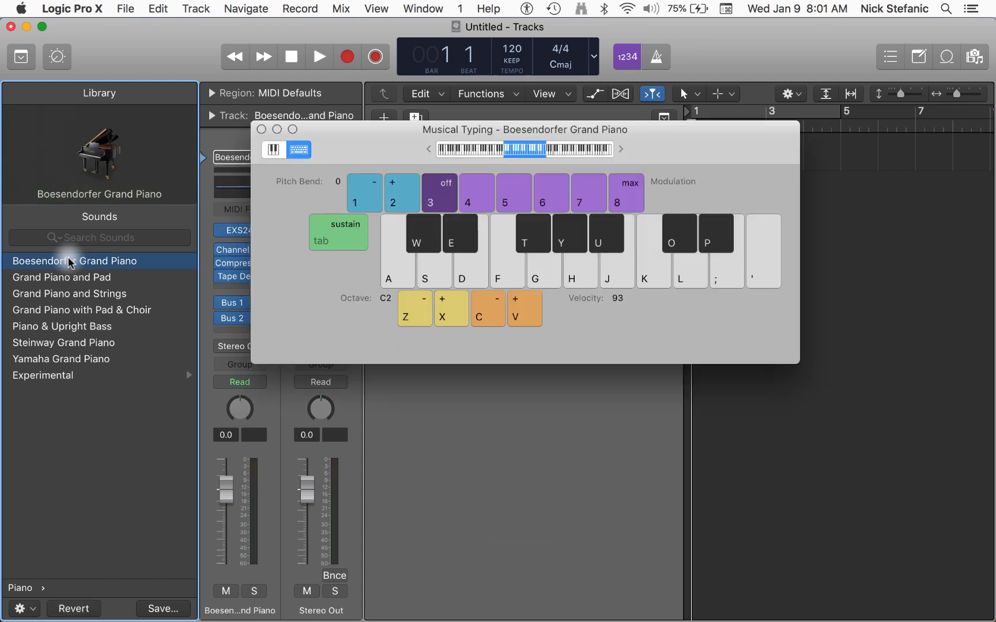
key(k)
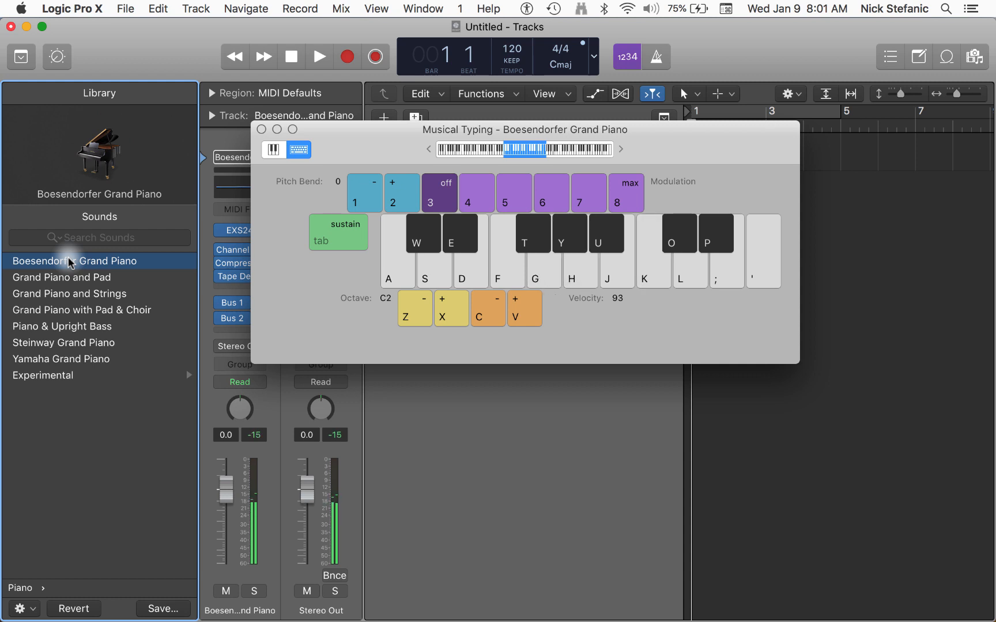
key(f)
key(h)
key(k)
key(d)
key(g)
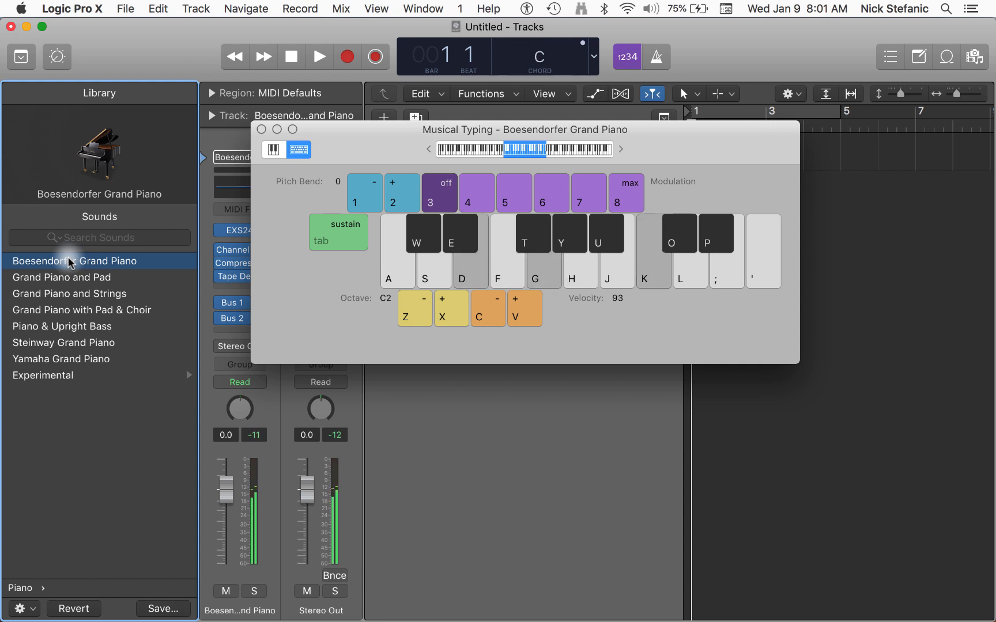
key(super+k)
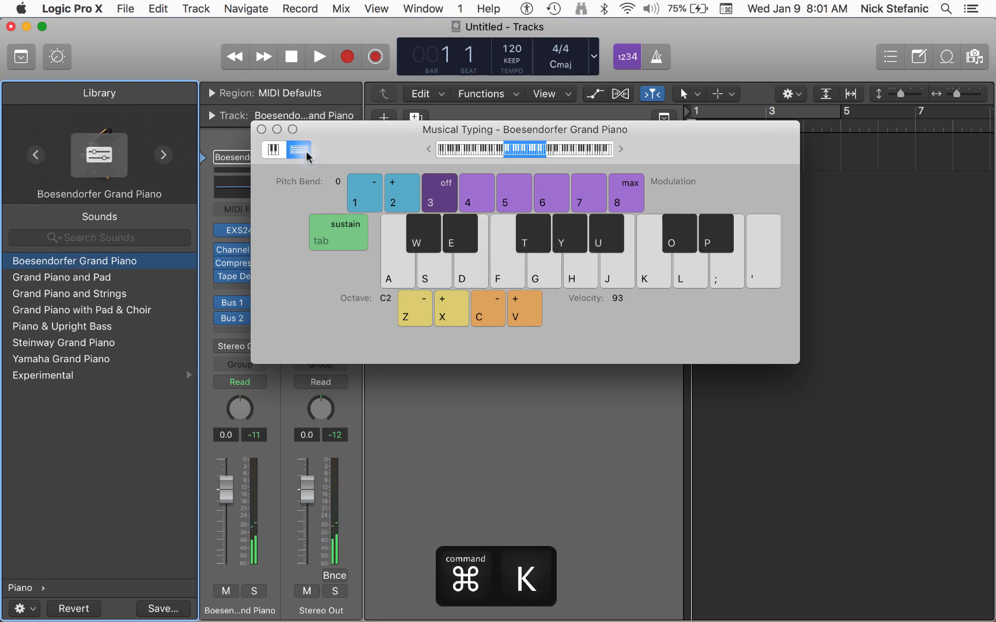
key(super+k)
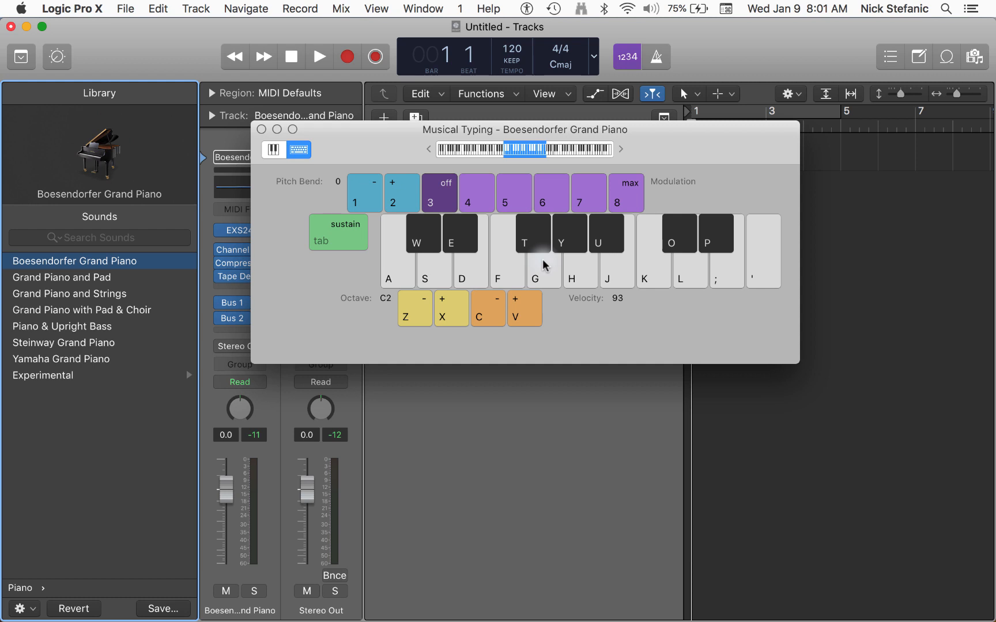
Step: Play more test notes while shifting the Musical Typing octave up to C3 and back to C2, and close Musical Typing
key(g)
key(h)
key(g)
key(f)
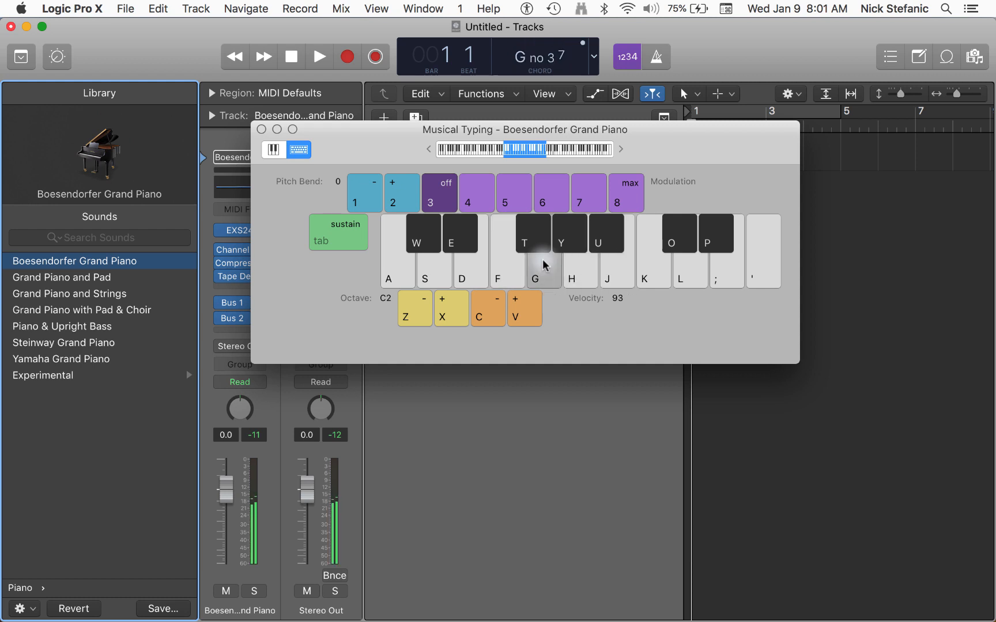
key(z)
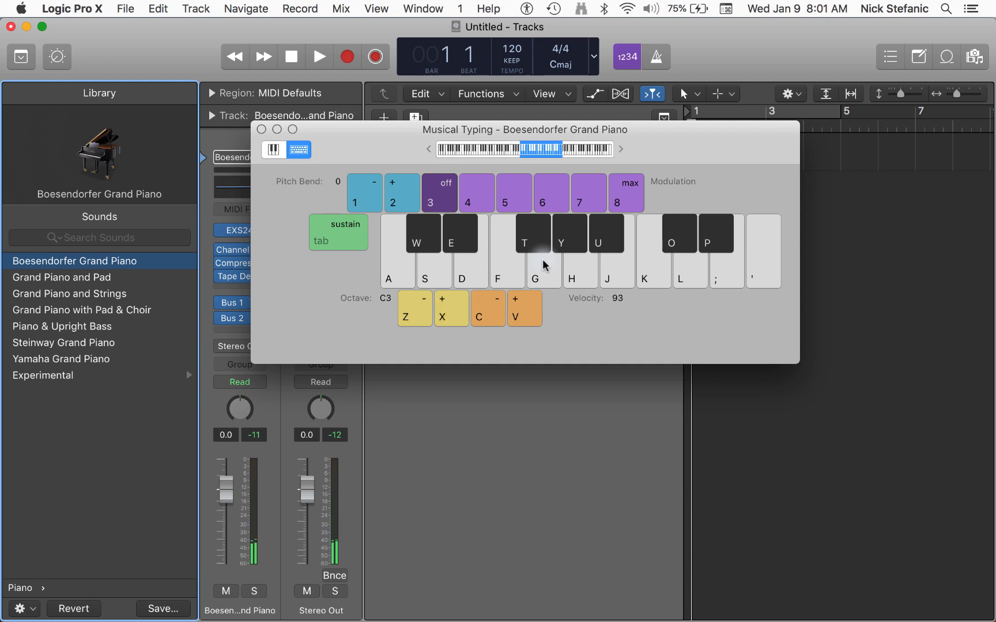
key(x)
key(super+k)
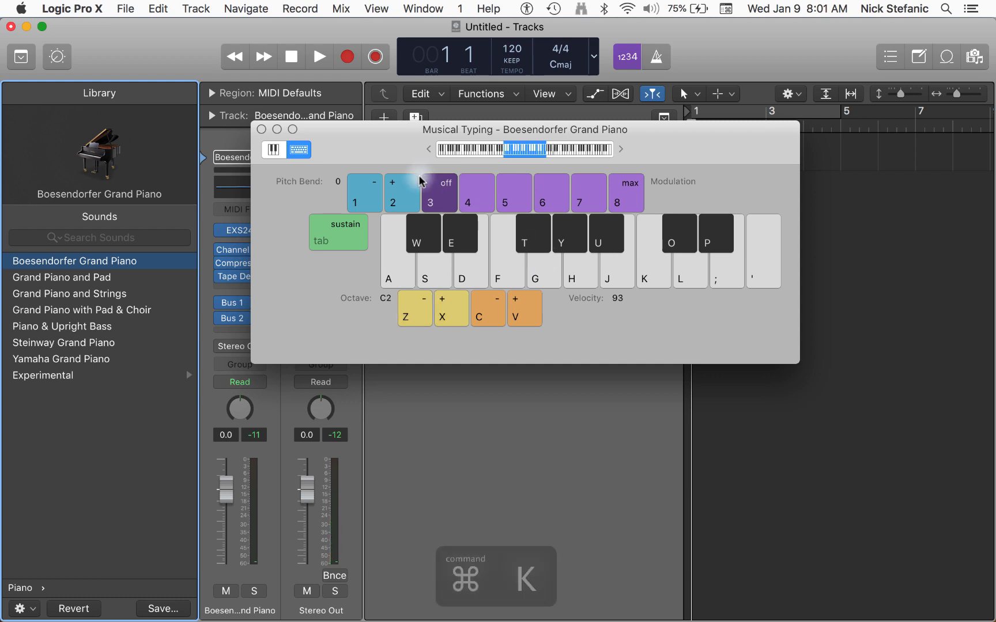
click(261, 129)
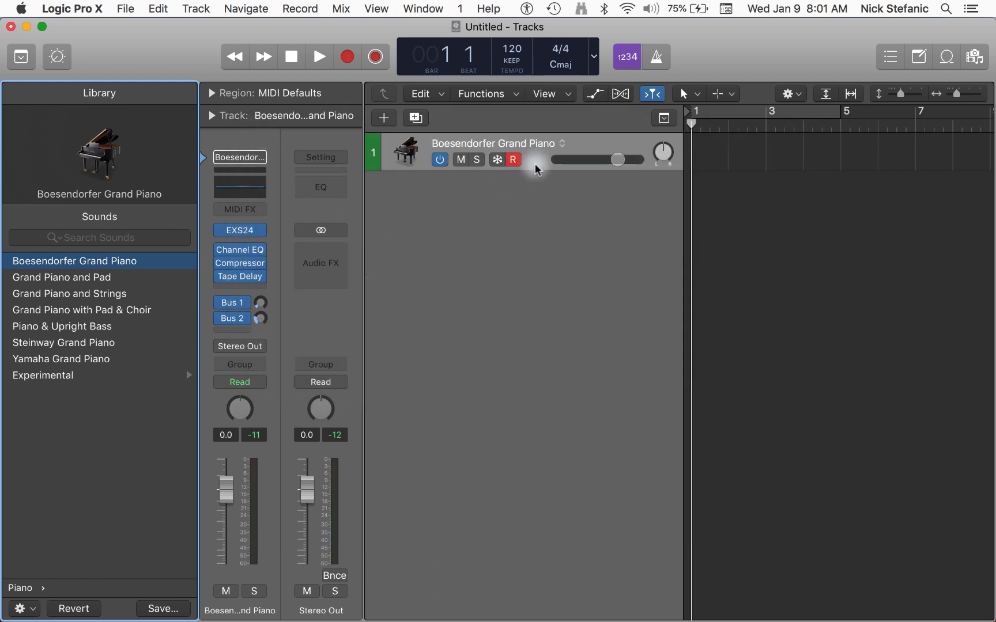
Step: Define the Boesendorfer Grand Piano patch as the user default in the Library
click(483, 139)
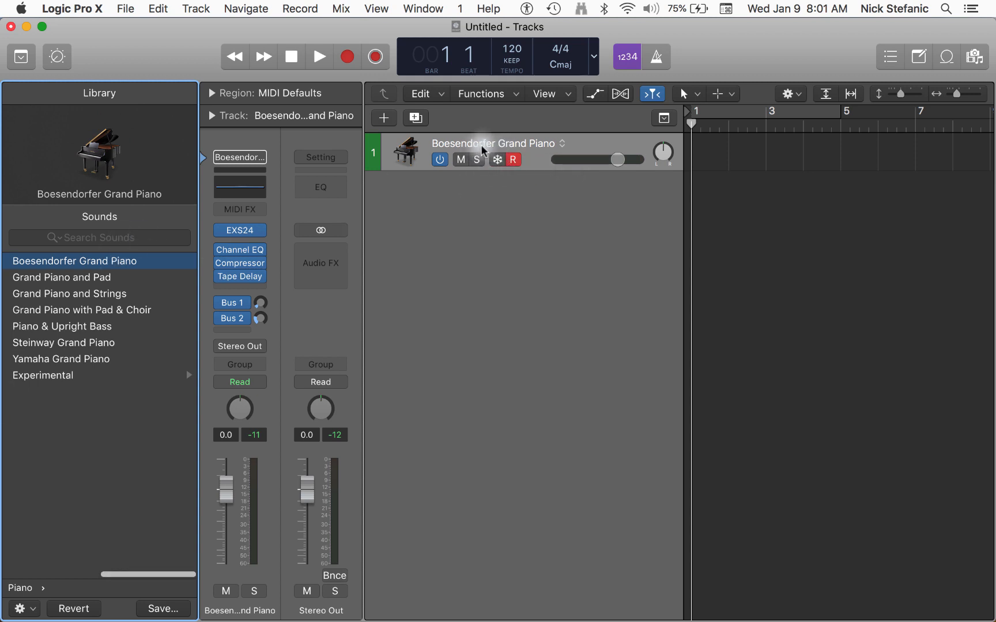
click(22, 609)
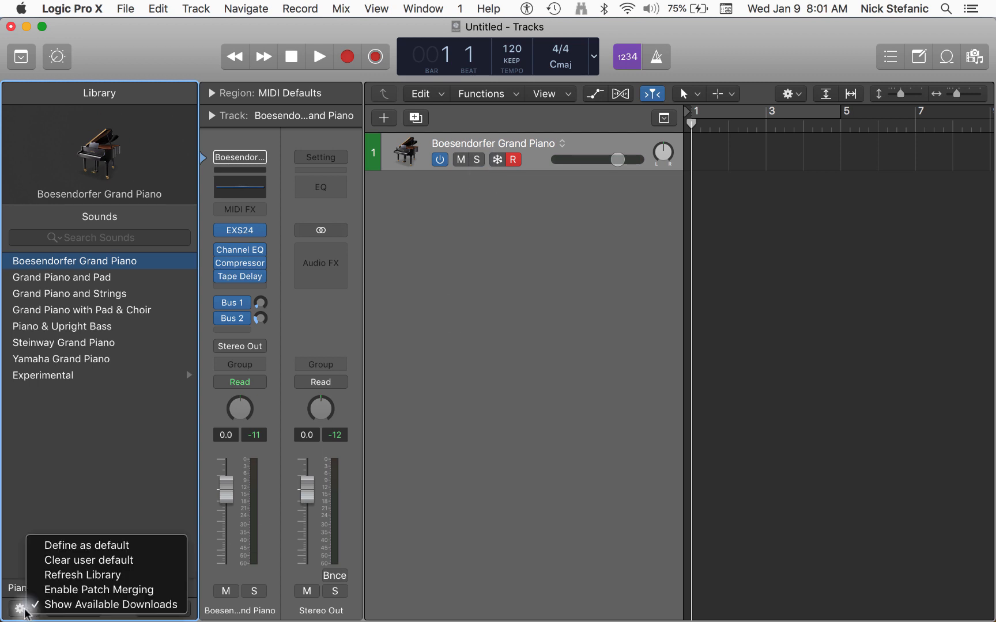
click(86, 545)
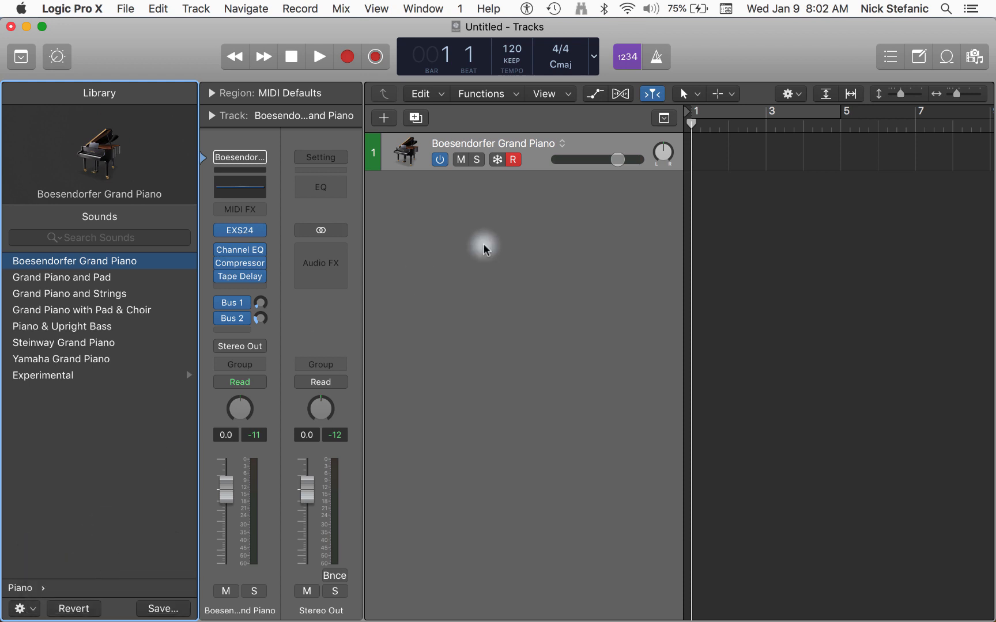
Step: Create one more software instrument track using the Default Patch instrument and Output 1 + 2
click(389, 121)
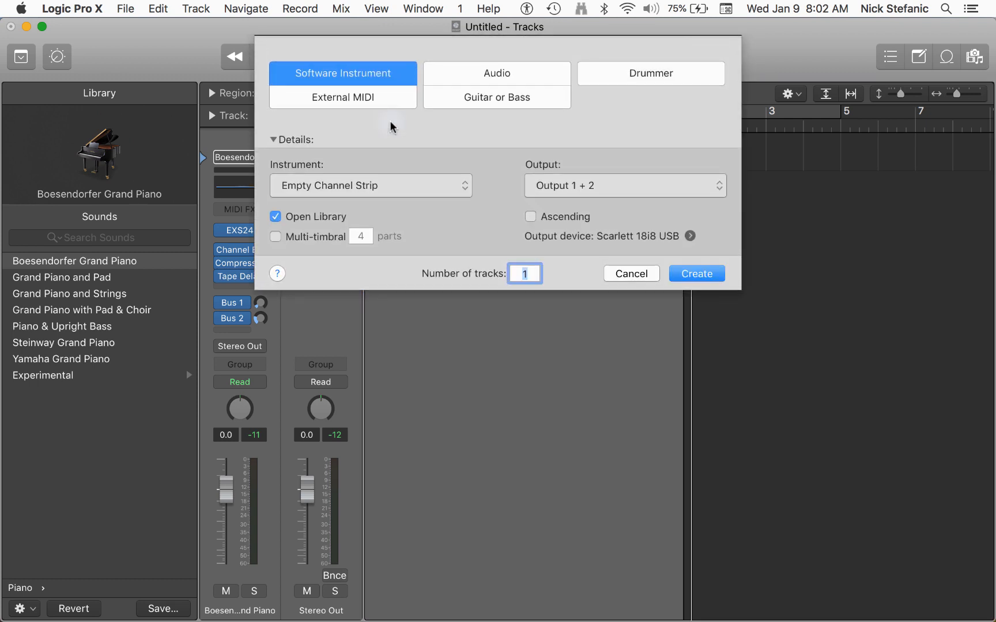
click(402, 187)
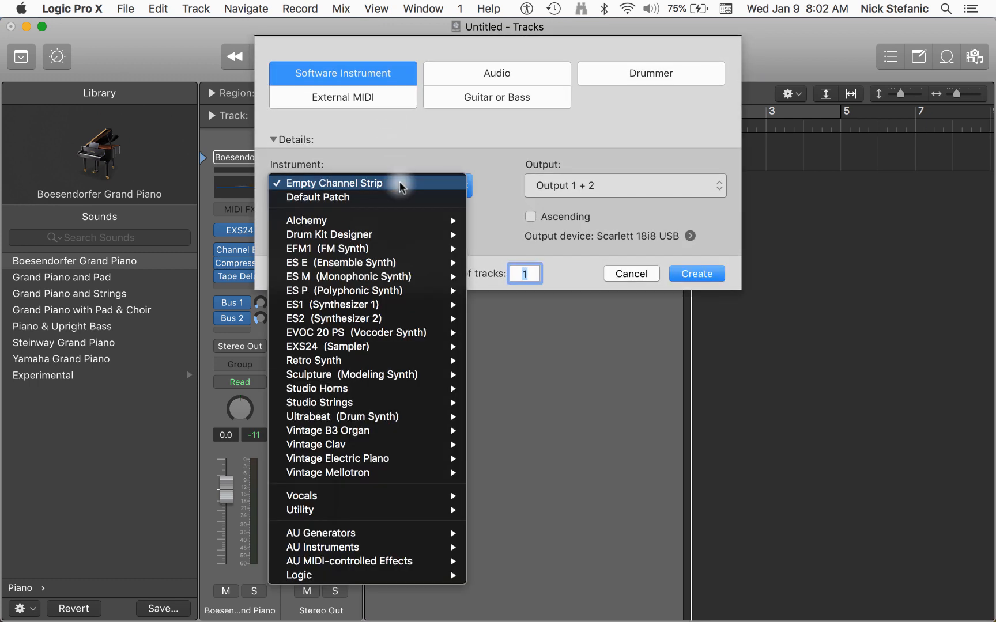
click(366, 198)
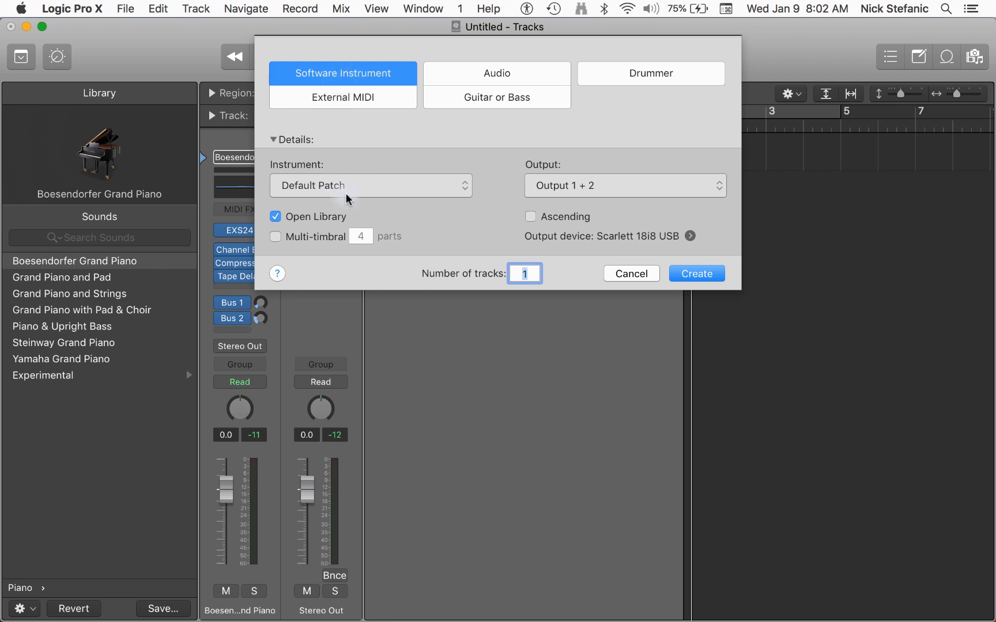
click(703, 272)
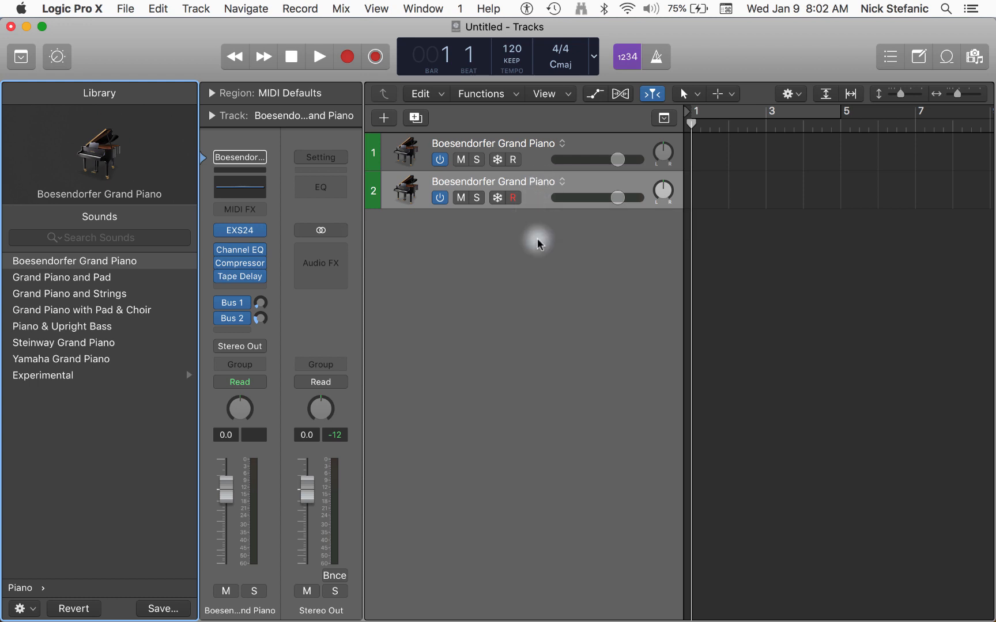
Step: Check the What You Need To Know list in the Note Pad and return the Library to its top-level sound categories
key(alt+super+p)
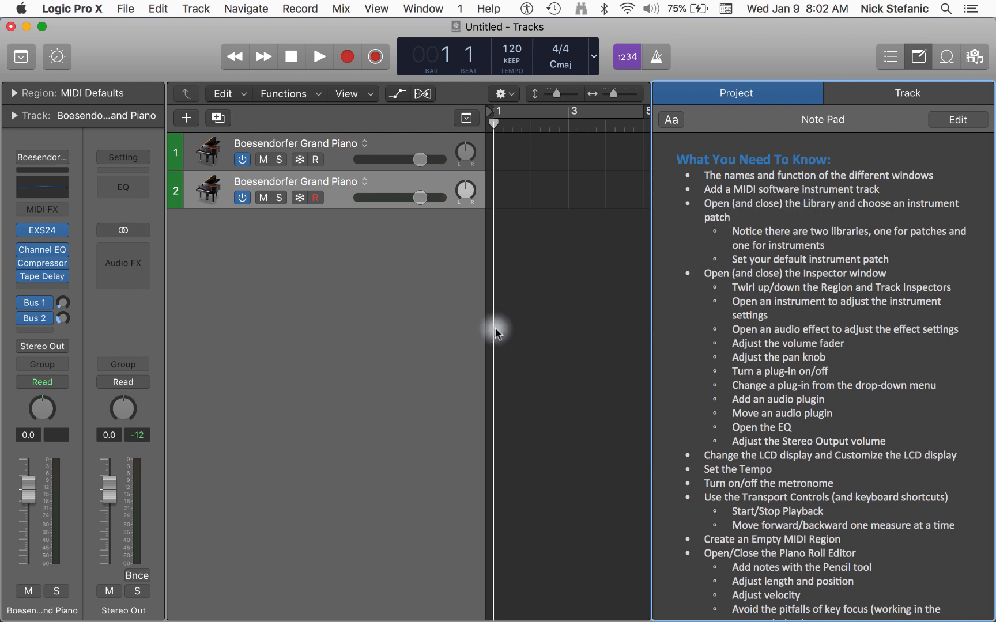
key(y)
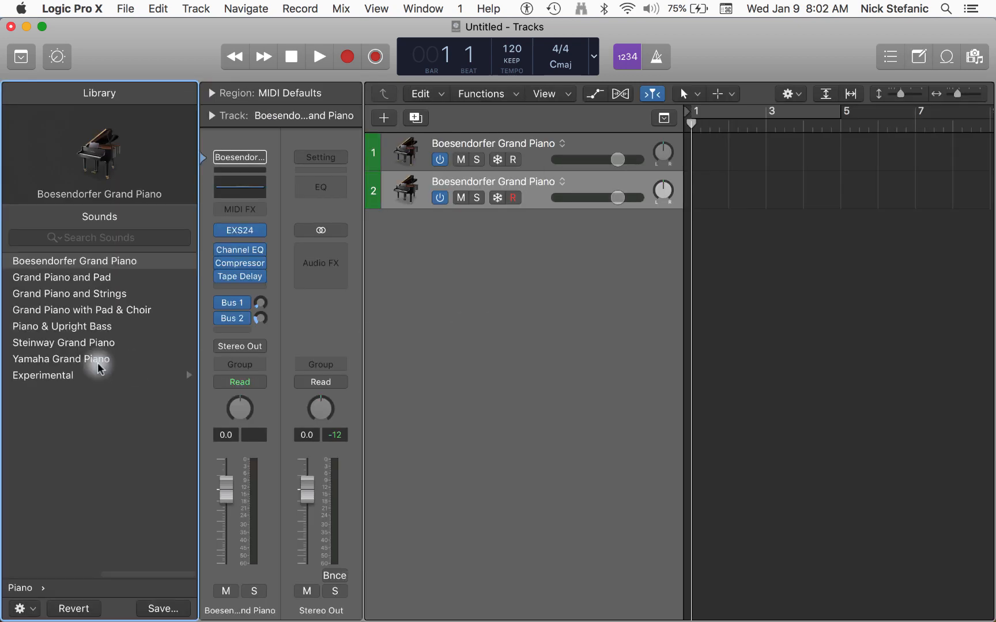
click(25, 590)
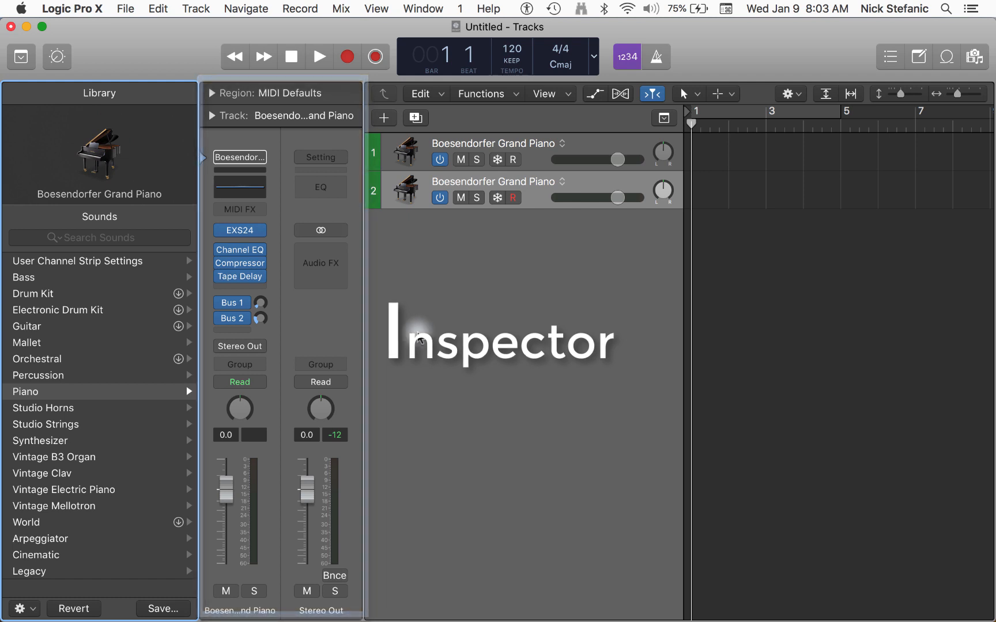
Step: Hide the Inspector and show it again
key(i)
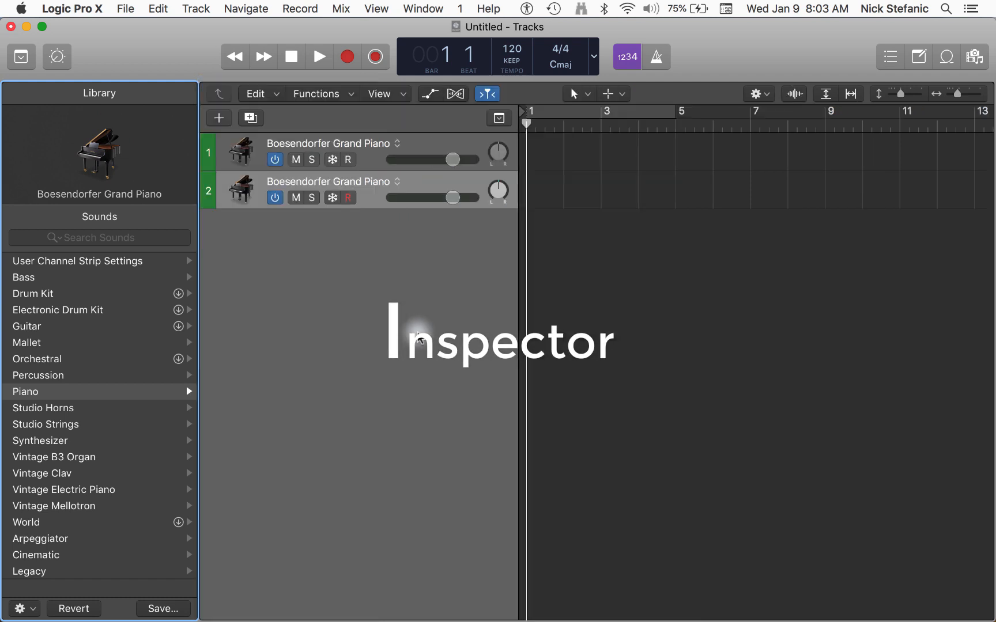
key(i)
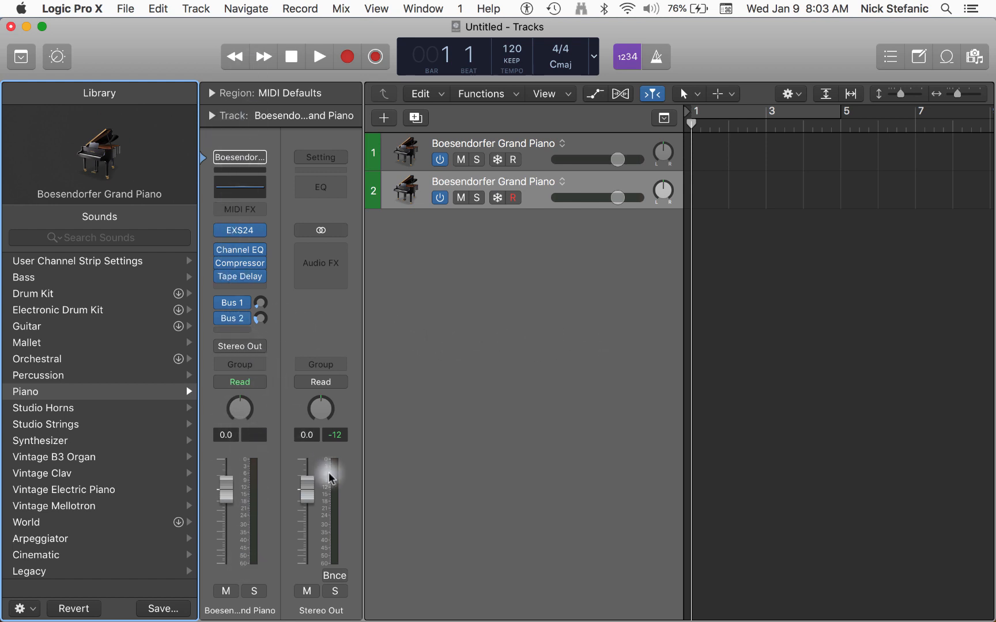
Step: Switch to Ableton Live, select the Master track to view its device area, and return to Logic Pro X
key(super+Tab)
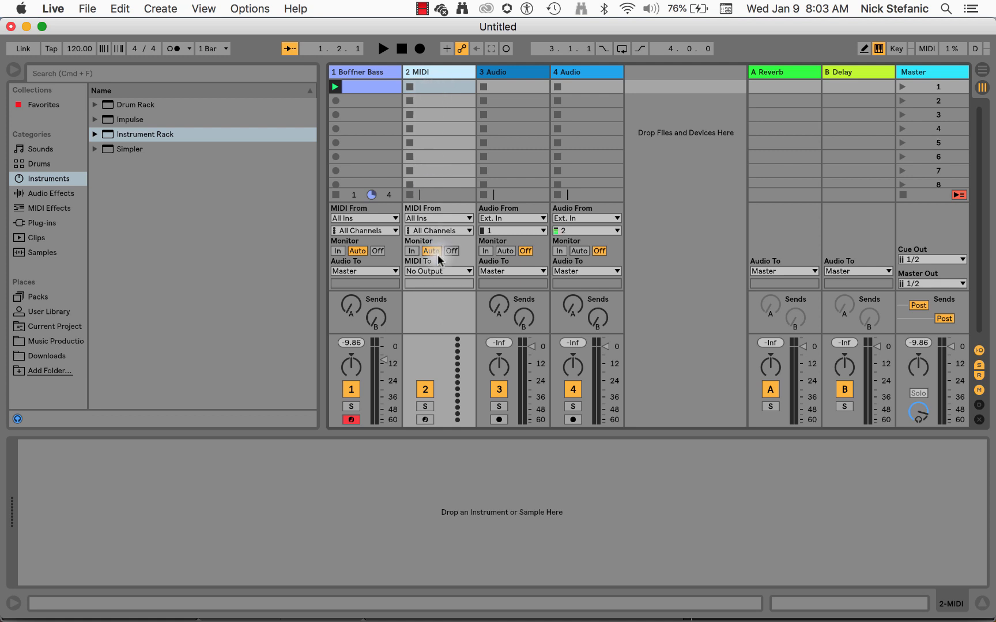
click(916, 75)
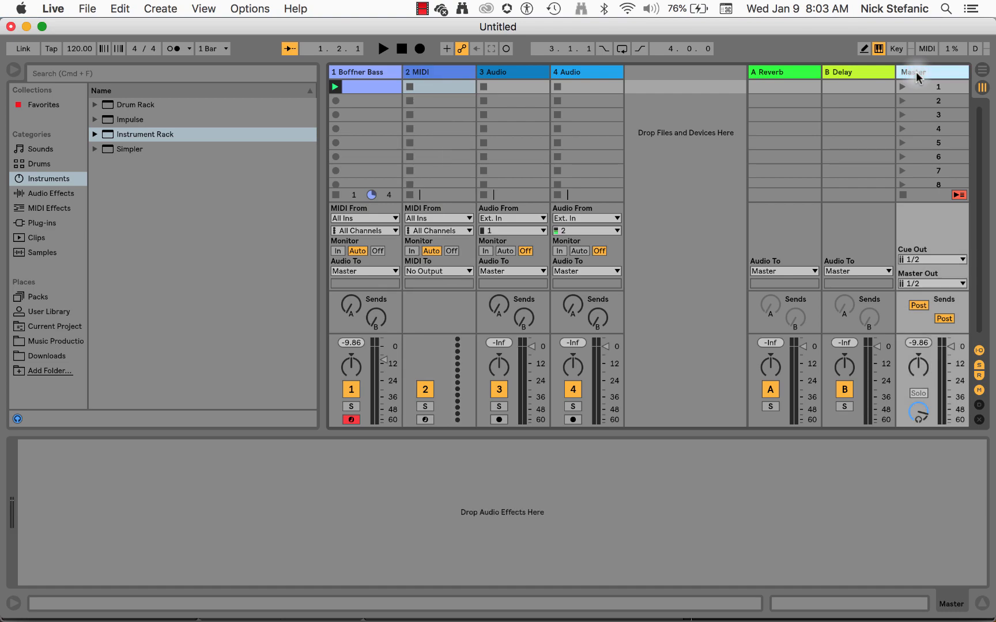
key(super+Tab)
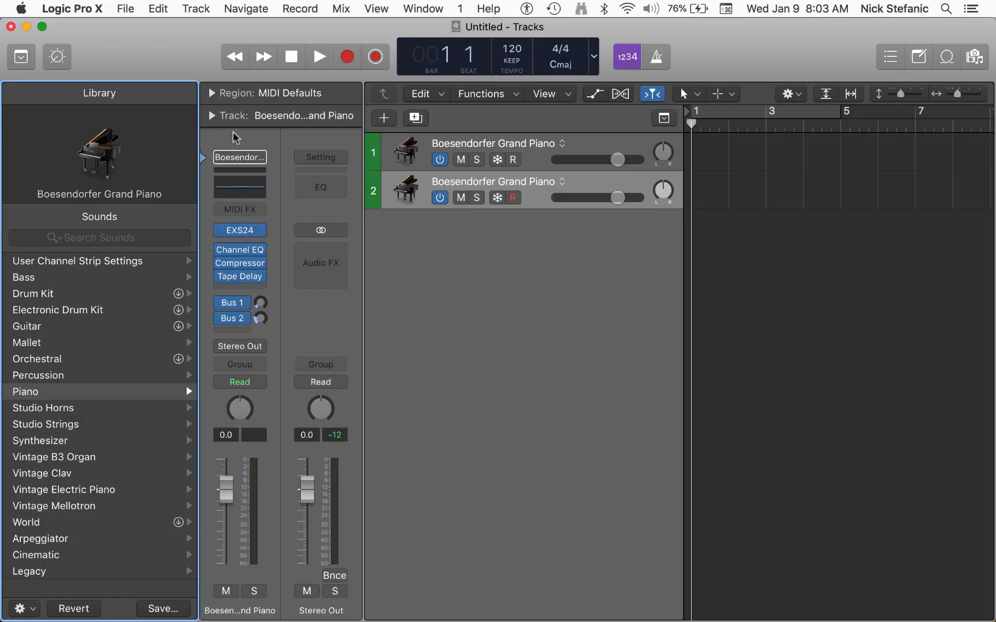
Step: Inspect the instrument and effect slots on track 2's channel strip, and turn the EXS24 instrument off and on again
mouse_move(238, 231)
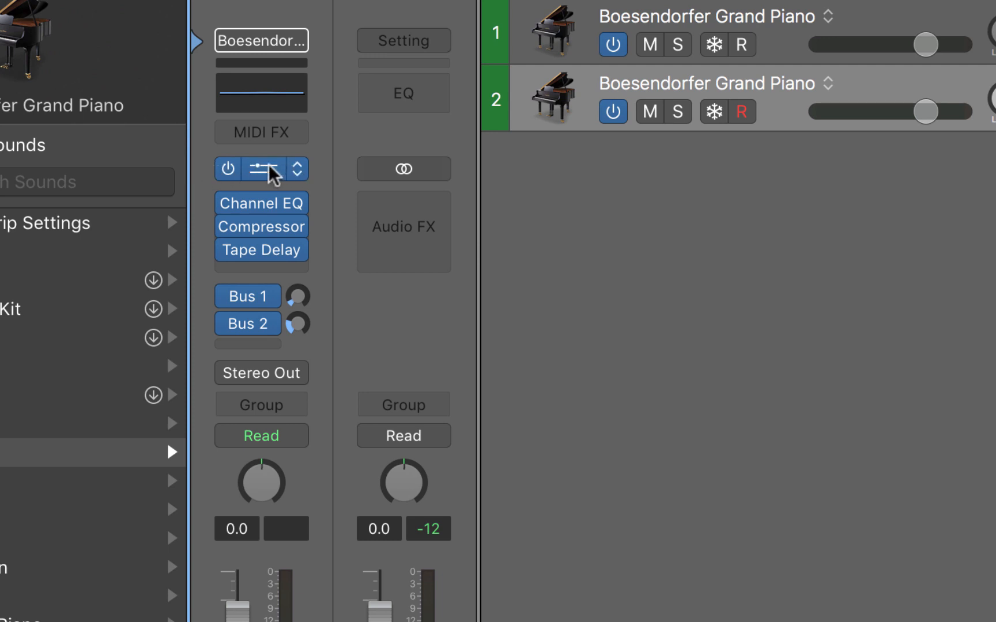
mouse_move(260, 205)
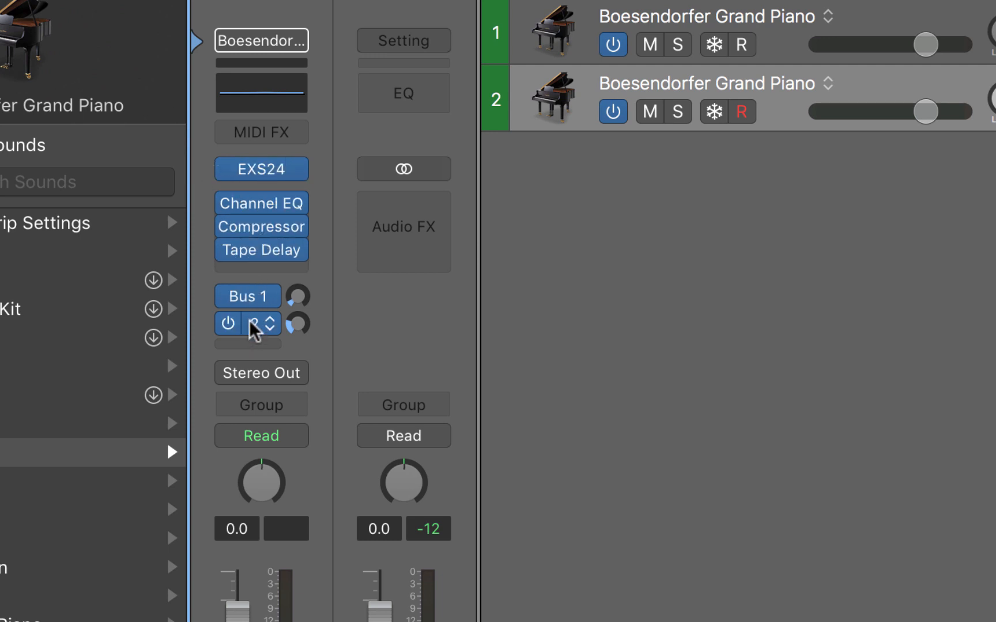
mouse_move(263, 228)
mouse_move(259, 172)
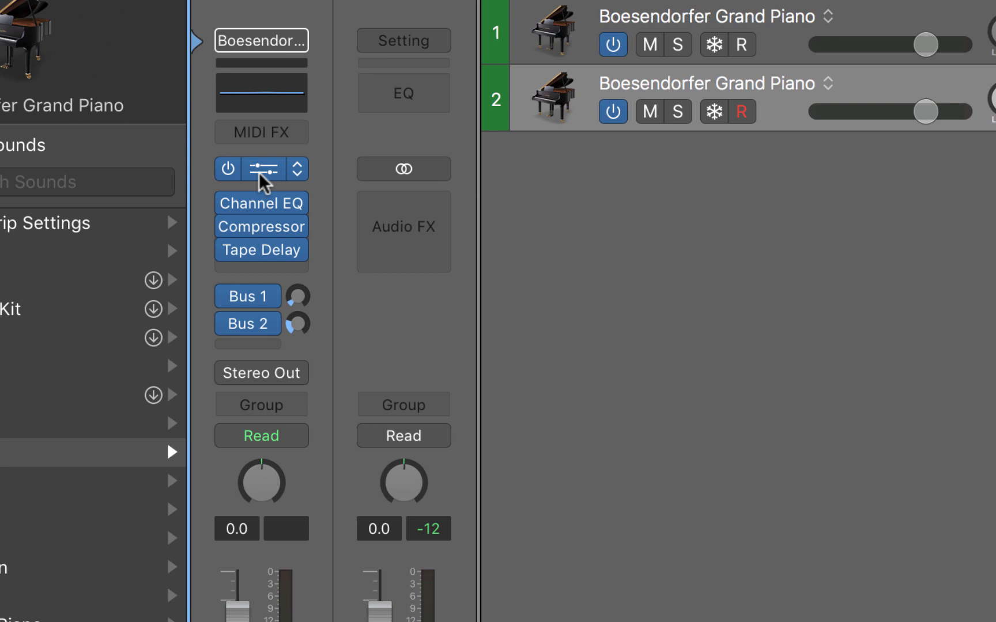
click(228, 167)
click(228, 168)
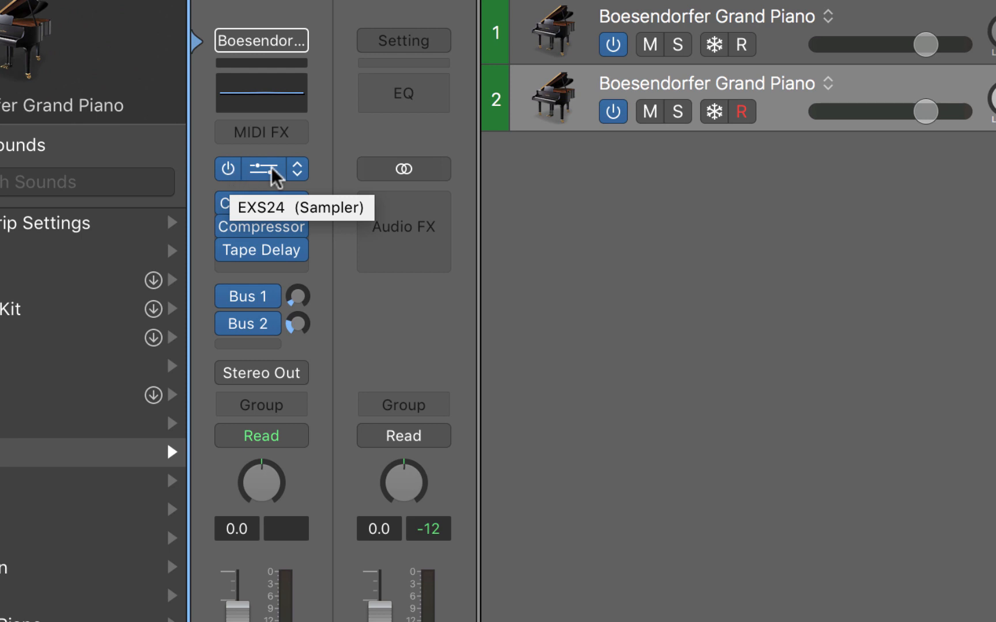
Step: Examine the available plug-ins in track 2's instrument slot, then view the EXS24 sampler window and close it
click(296, 169)
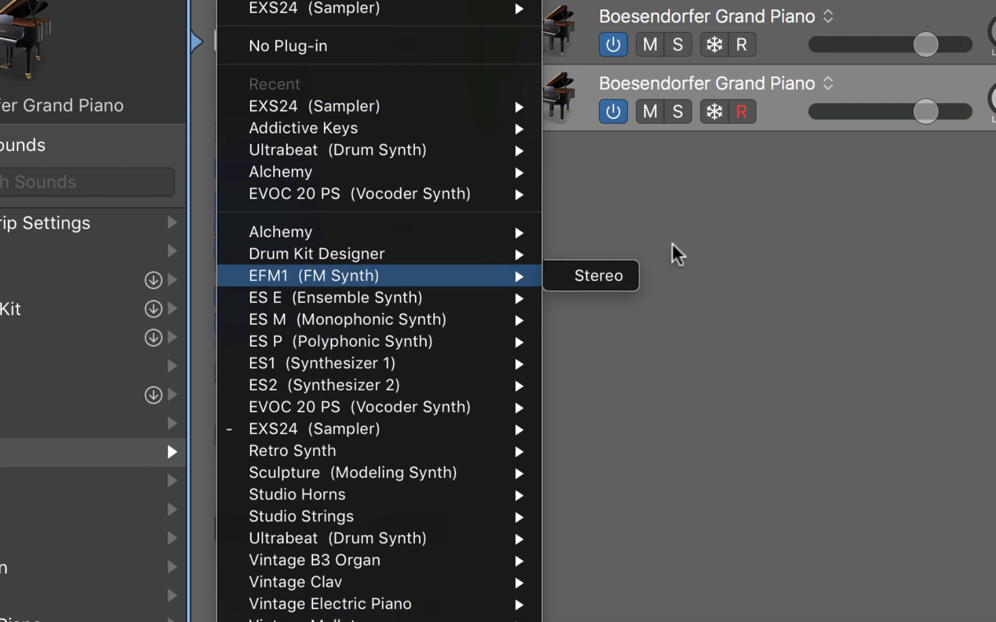
click(211, 199)
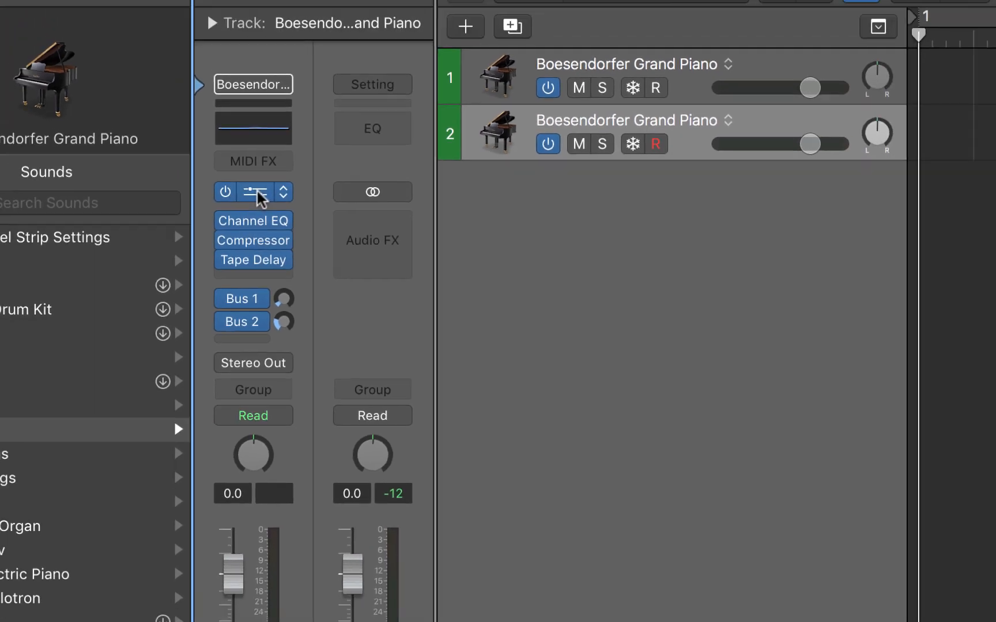
click(265, 167)
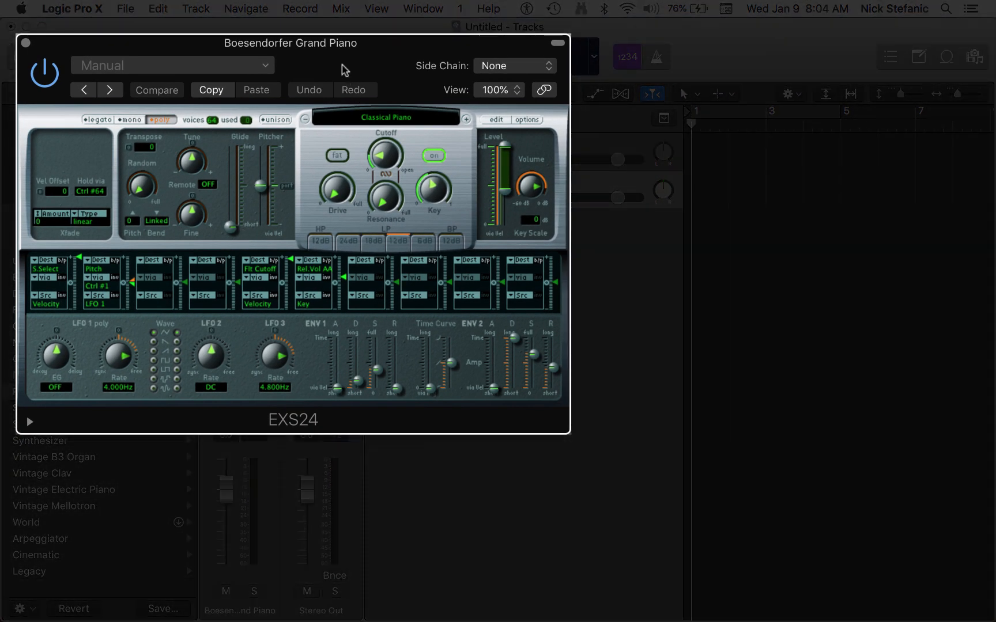
drag(344, 67, 460, 154)
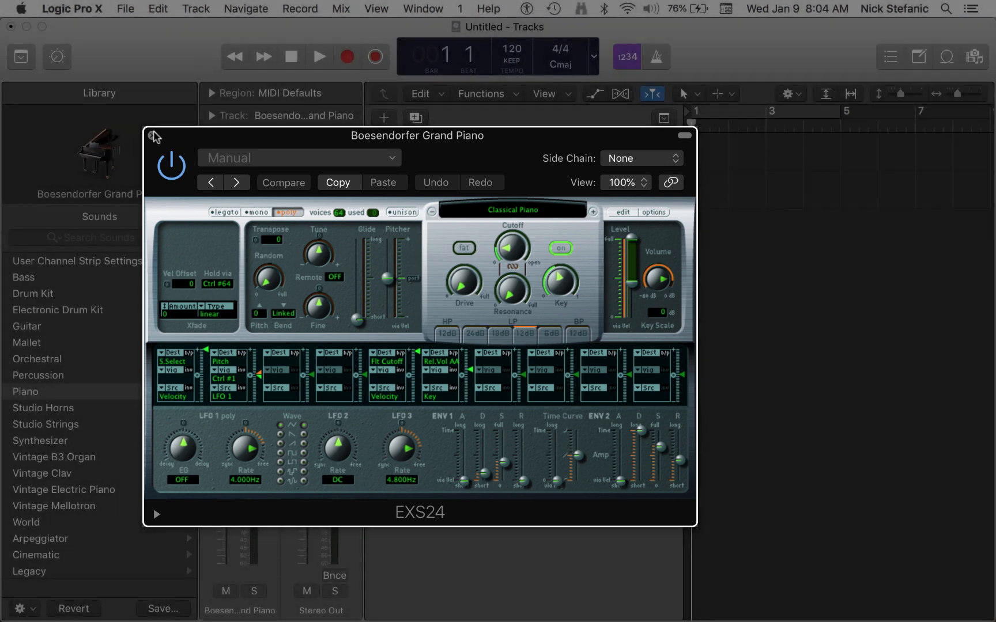
click(153, 136)
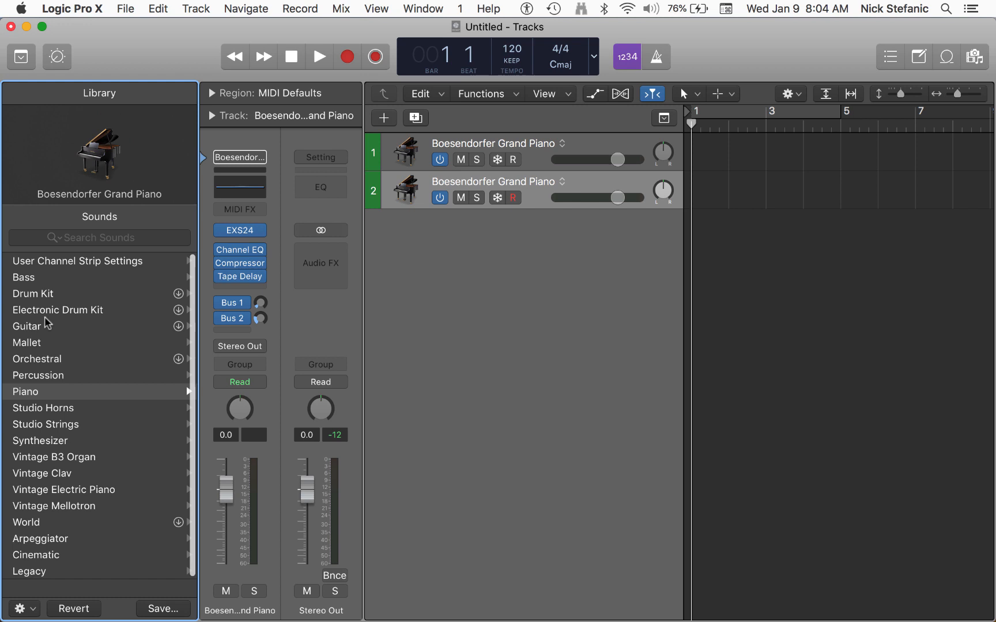
Step: Browse the Library's Bass sounds, then load Colossal Synth Bass from the Synthesizer Bass category onto track 2
click(46, 279)
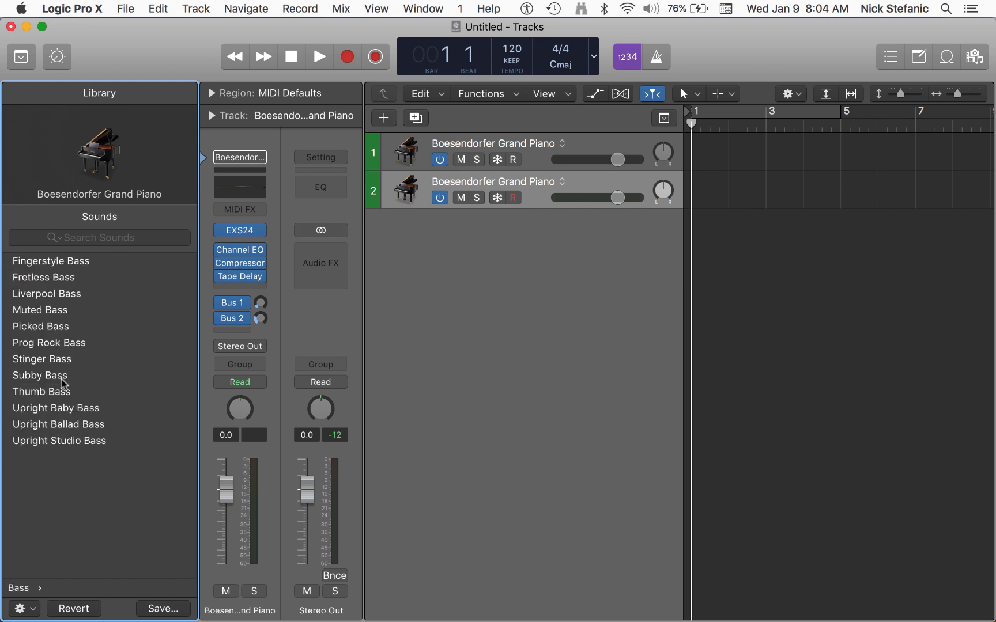
click(25, 586)
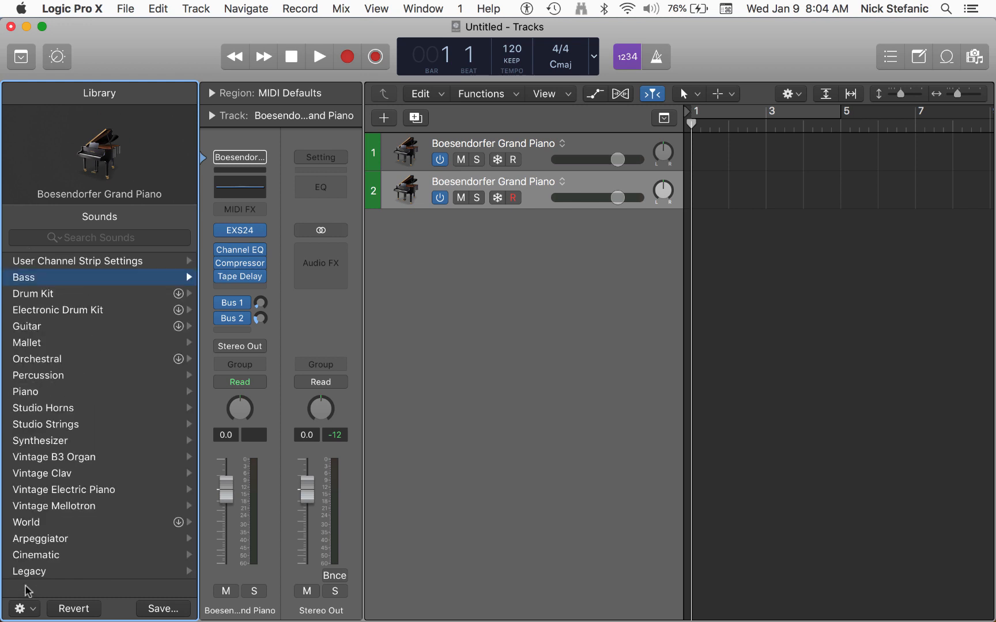
click(49, 439)
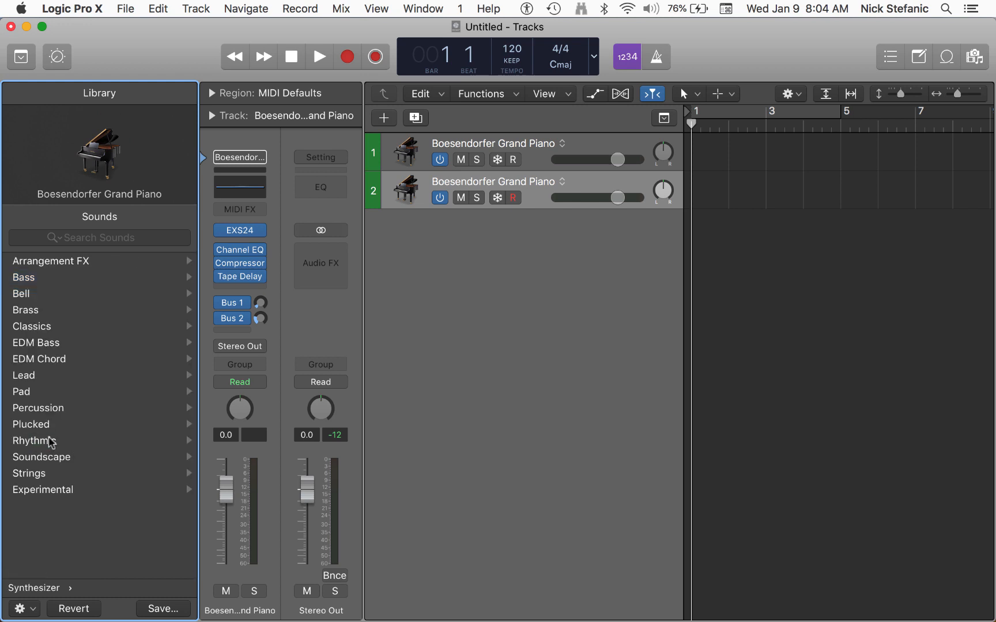
click(36, 279)
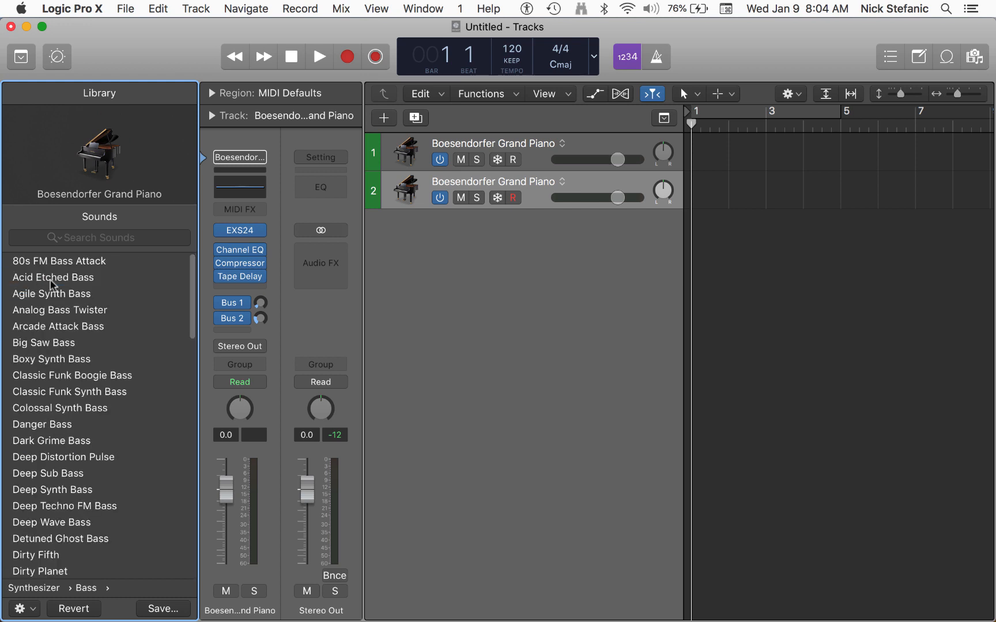
click(46, 408)
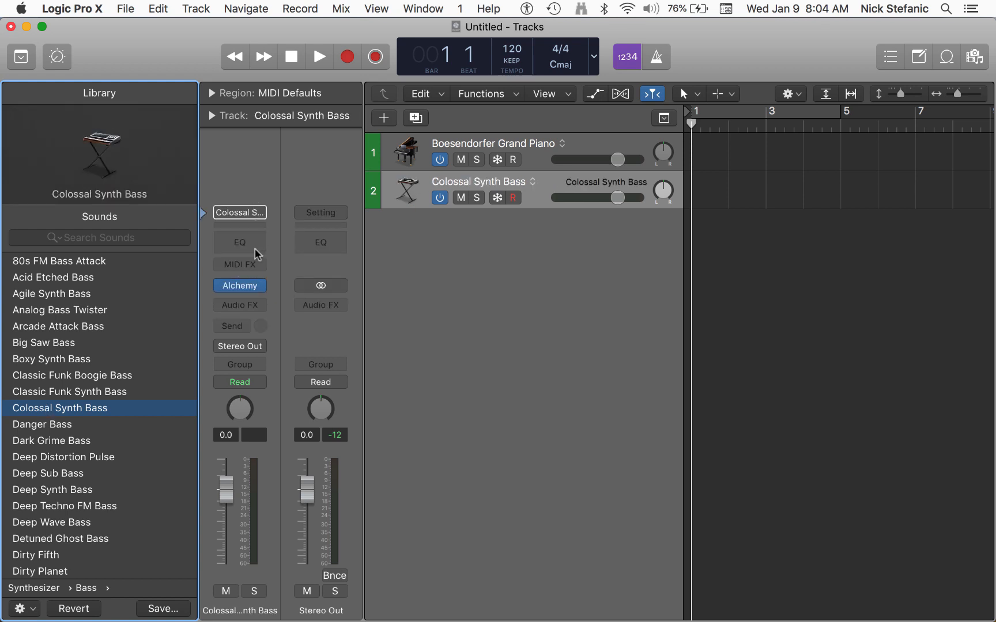
Step: Turn the Alchemy instrument on track 2 off and on, inspect its Advanced view, and close the plug-in window
mouse_move(246, 286)
click(222, 286)
click(222, 286)
click(238, 285)
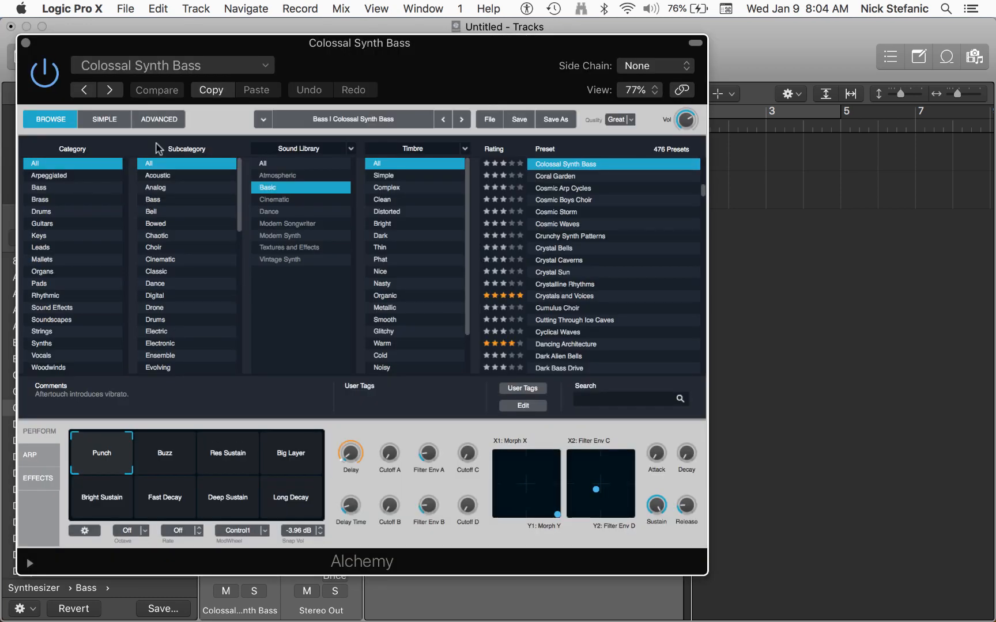
click(151, 121)
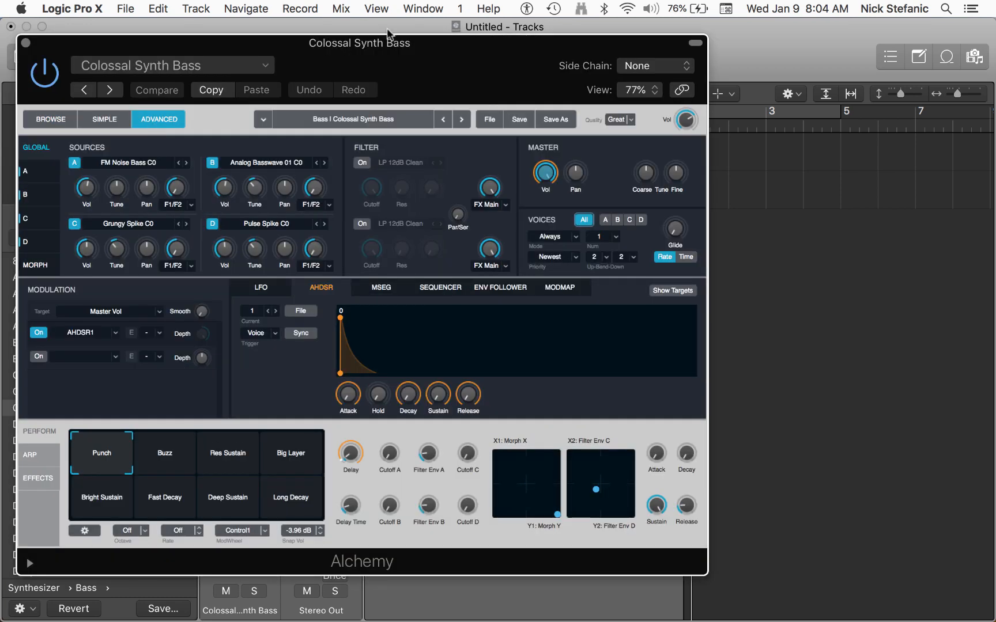
drag(369, 41, 386, 41)
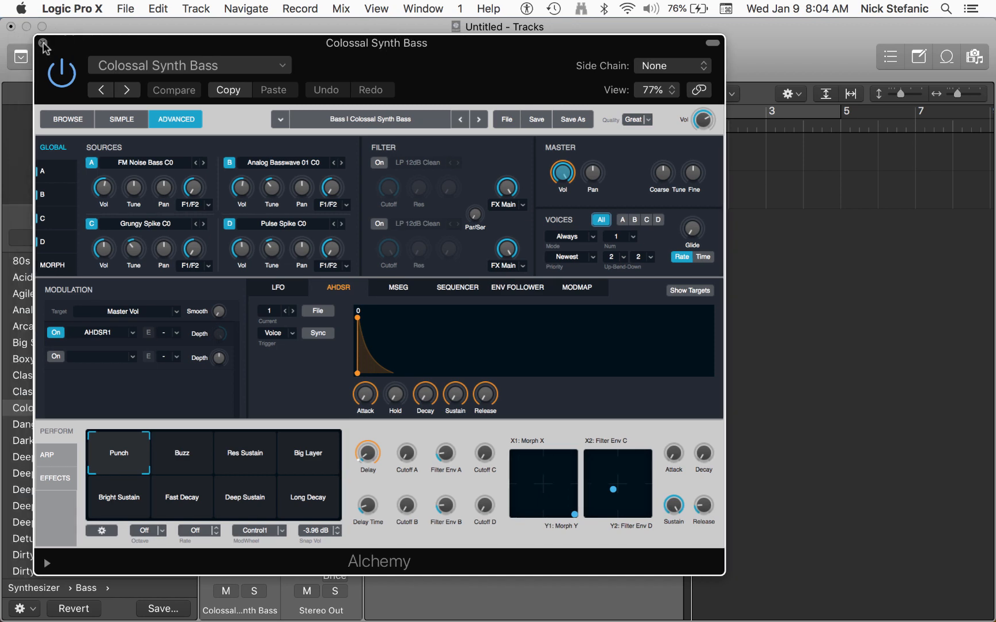
drag(404, 64, 448, 52)
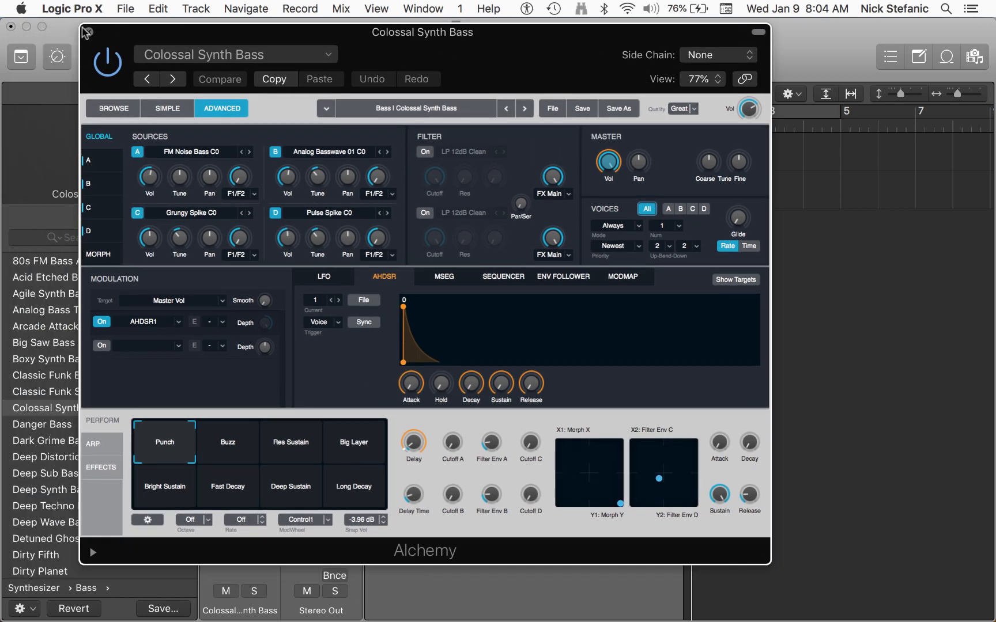
click(89, 33)
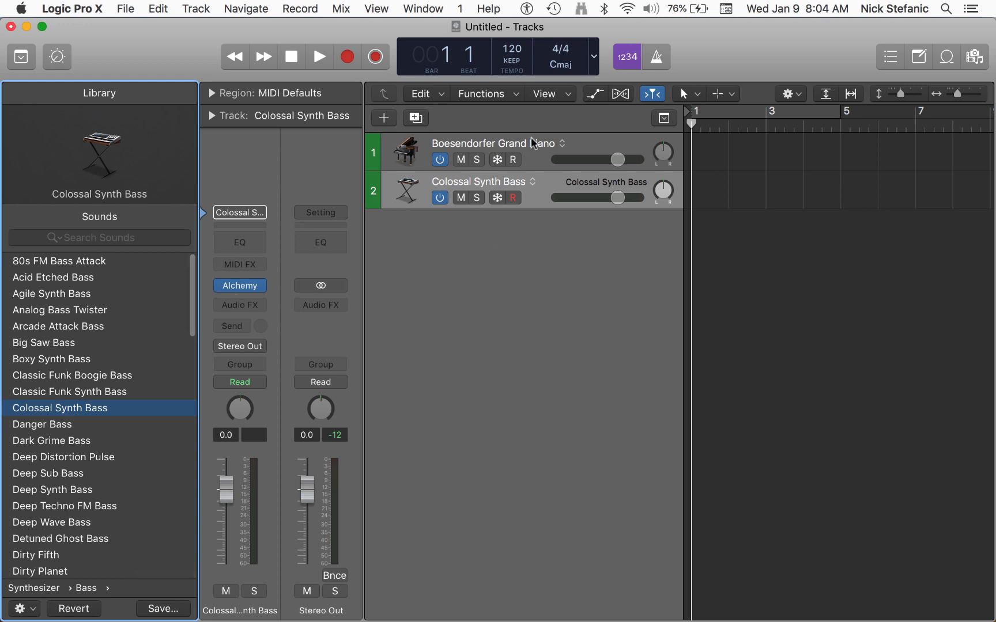
Step: Select the Boesendorfer Grand Piano and Colossal Synth Bass tracks alternately to compare their channel strips, ending on the piano
click(578, 141)
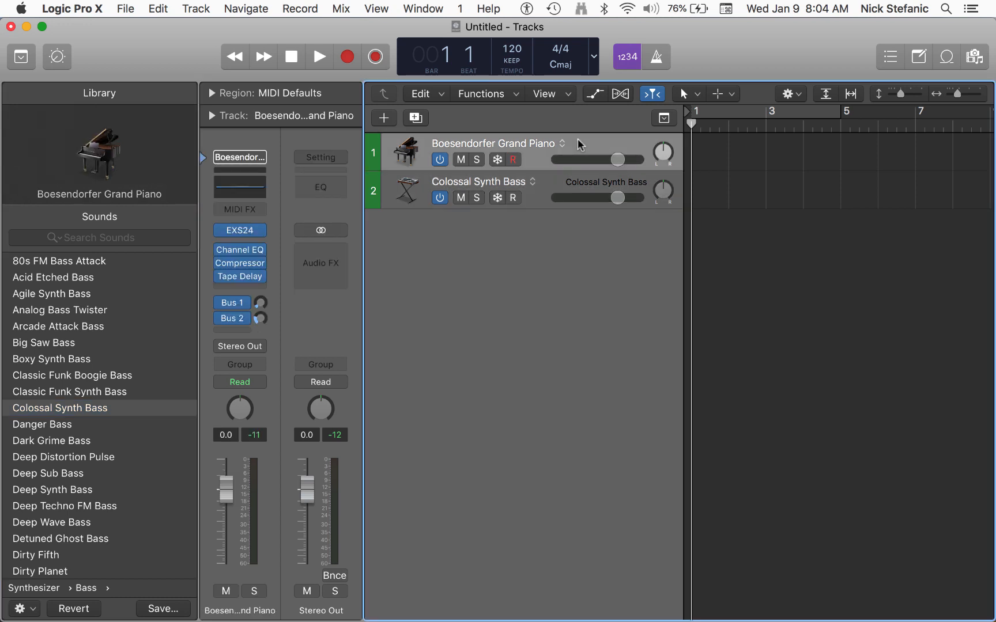
click(562, 183)
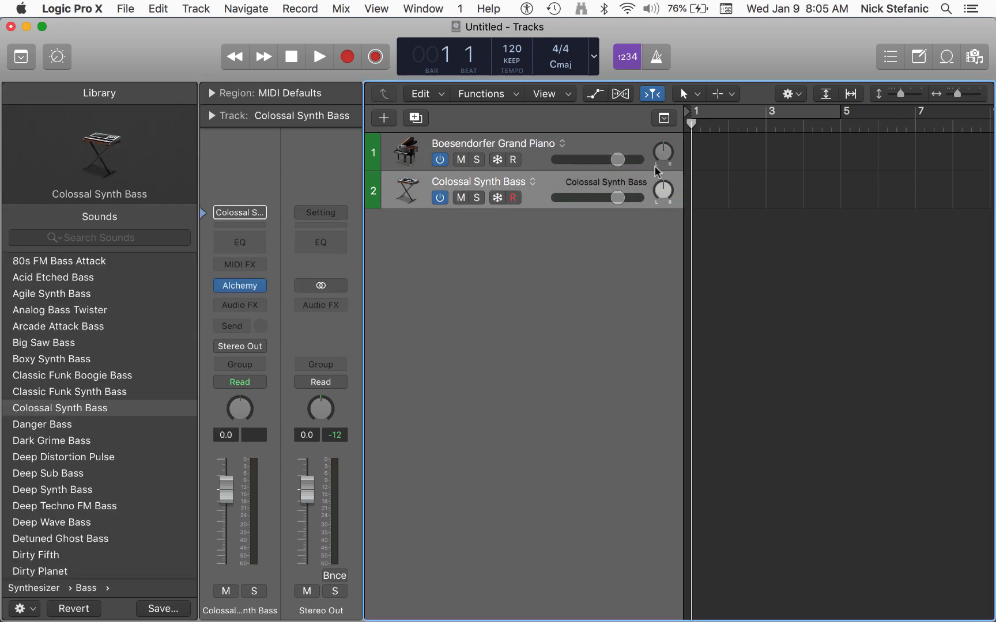
click(584, 138)
Step: Switch to Ableton Live, compare the device areas of the Boffner Bass and 2 MIDI tracks, and return to Logic Pro X
key(super+Tab)
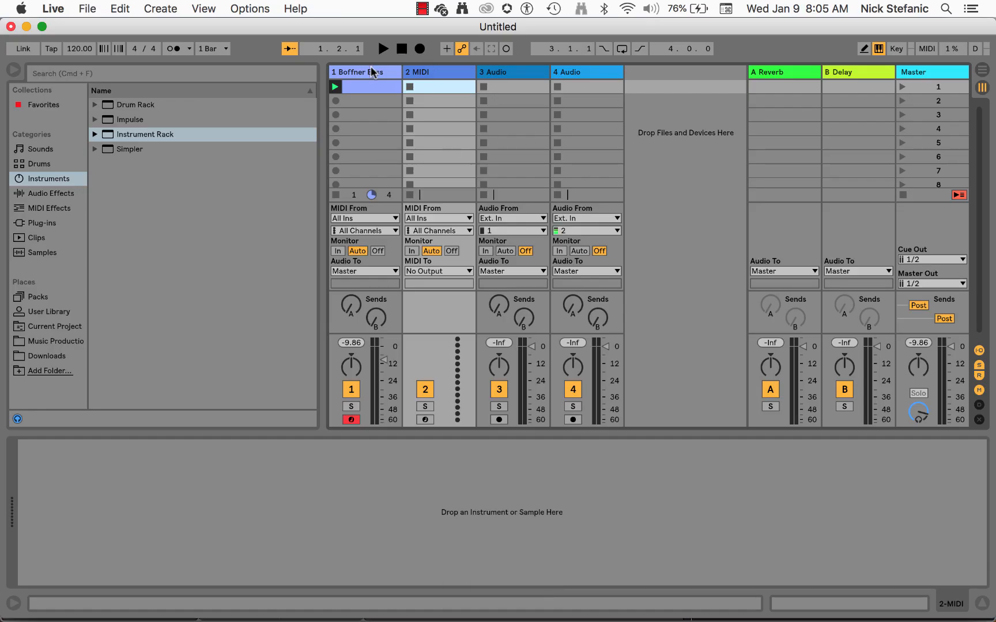
click(372, 71)
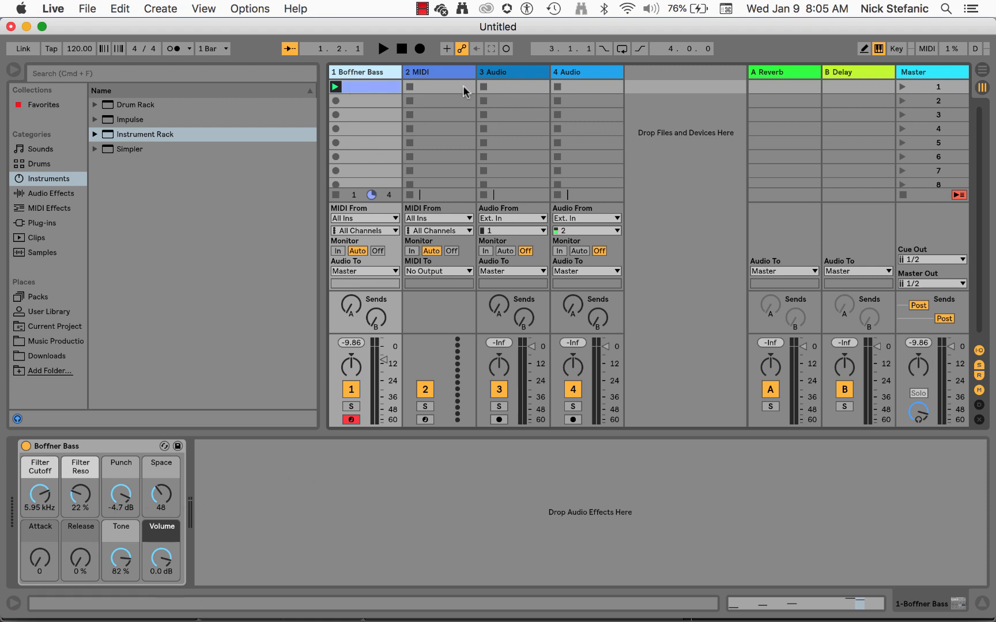
click(433, 72)
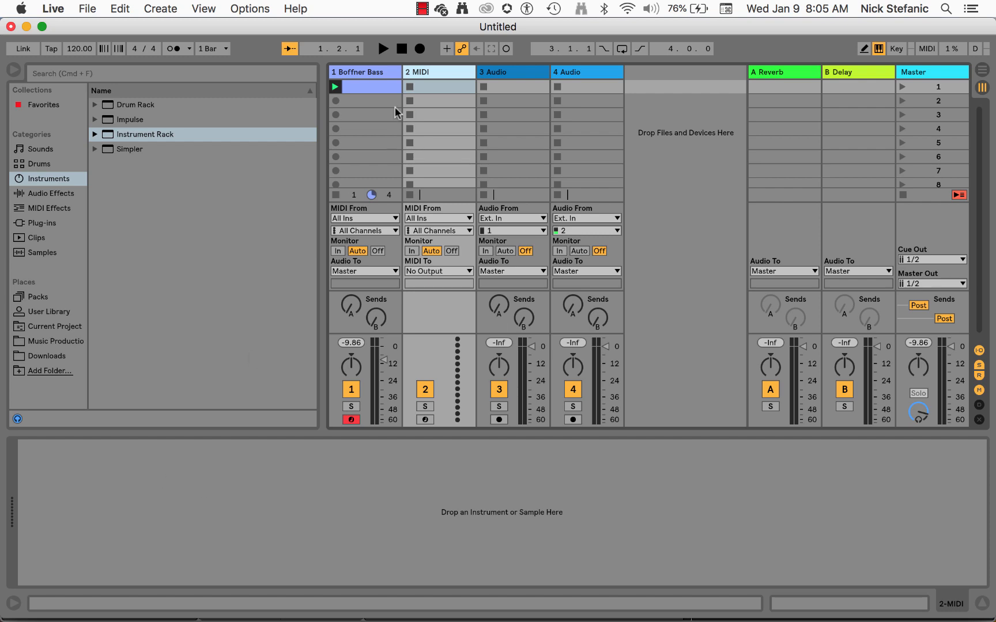
click(366, 71)
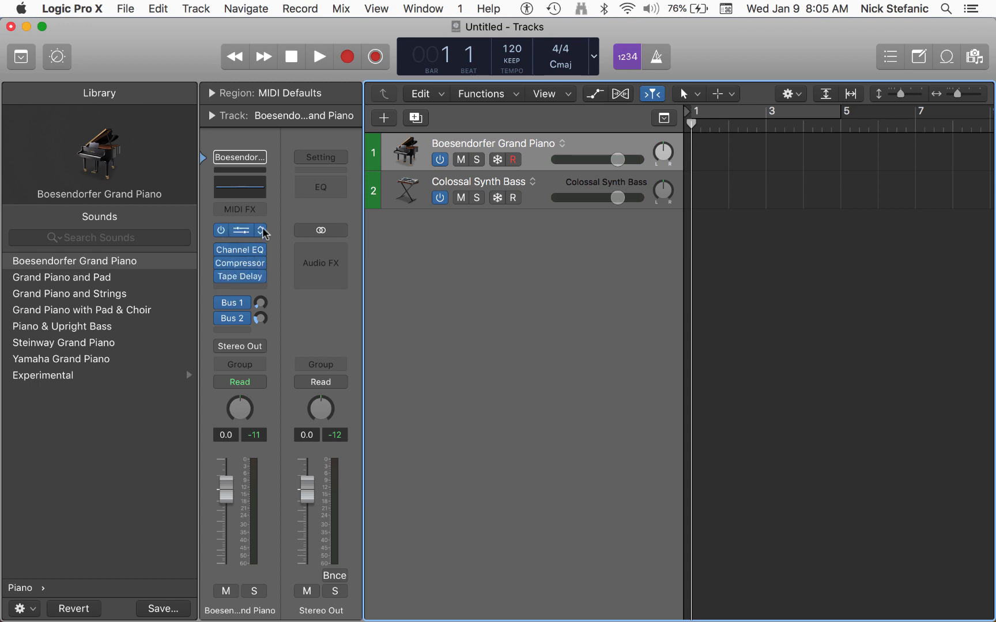
mouse_move(241, 285)
Step: Switch to Ableton Live and add the Chorus audio effect after the instrument on the Boffner Bass track
key(super+Tab)
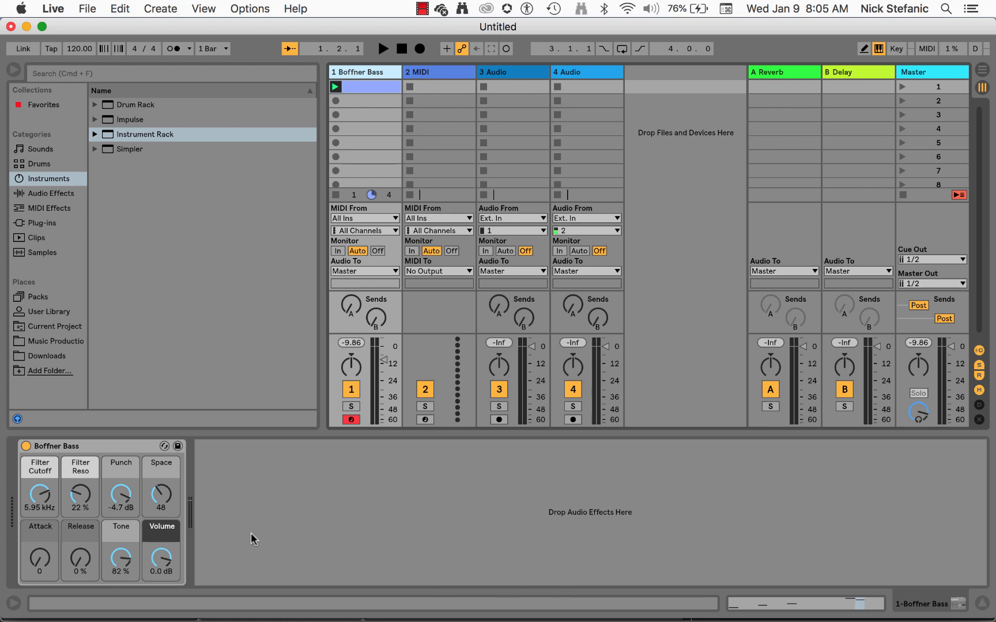
click(47, 196)
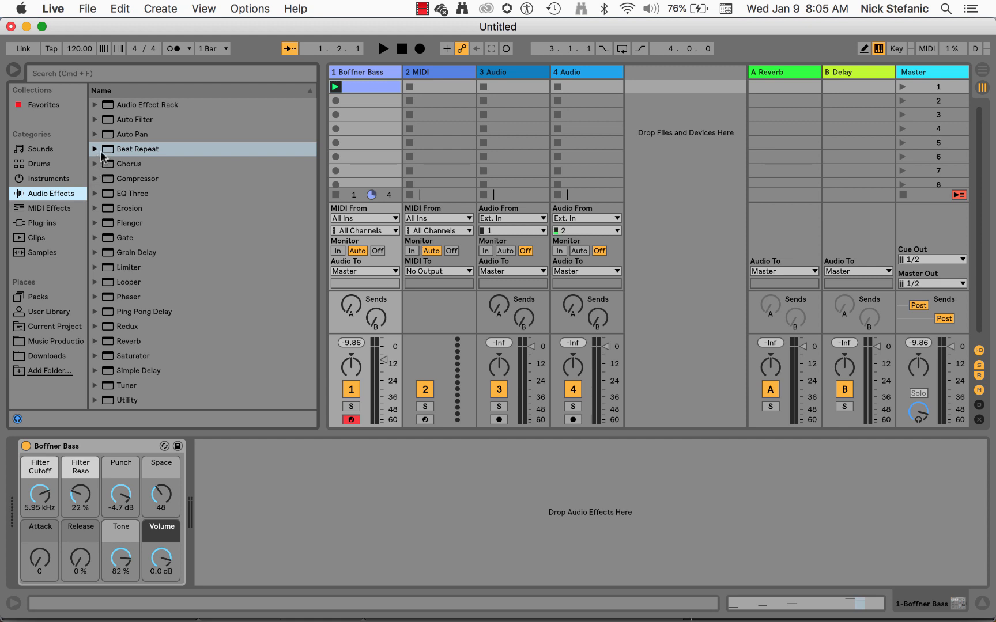
click(127, 164)
drag(127, 166, 227, 476)
Step: Switch to Logic Pro X, open the piano track's Channel EQ, and move the 200 Hz band to 196 Hz at +4.0 dB
key(super+Tab)
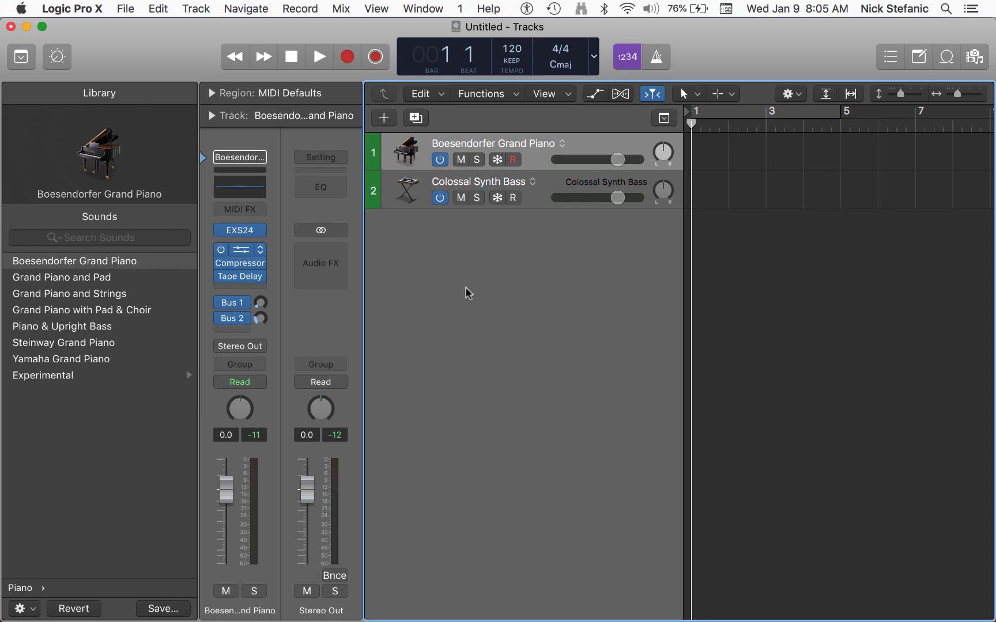
click(240, 248)
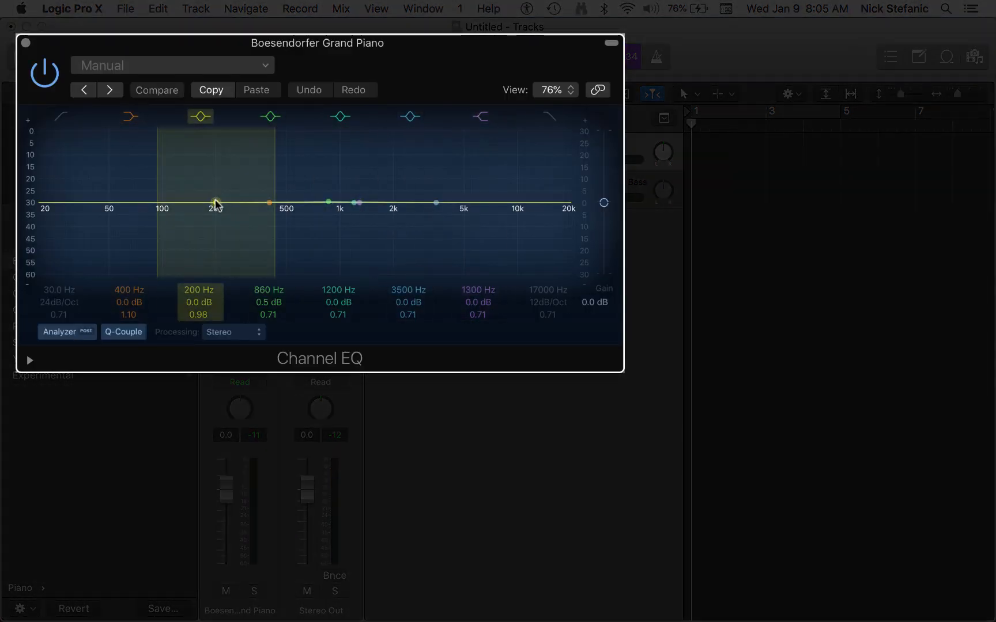
drag(215, 202, 212, 192)
Step: Switch to Ableton Live and add the EQ Three effect after Chorus on the Boffner Bass track
key(super+Tab)
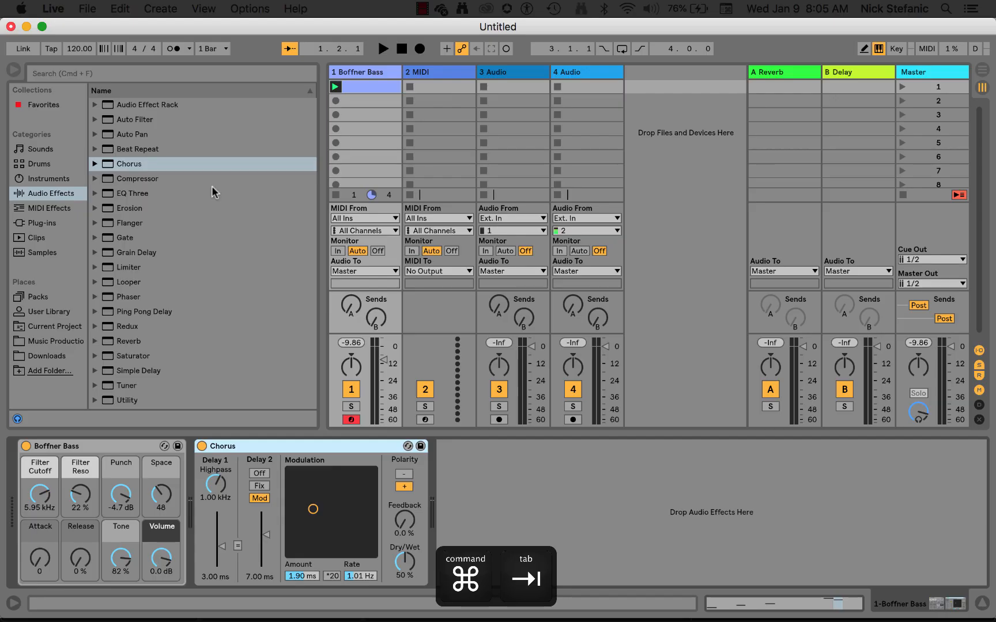
click(124, 195)
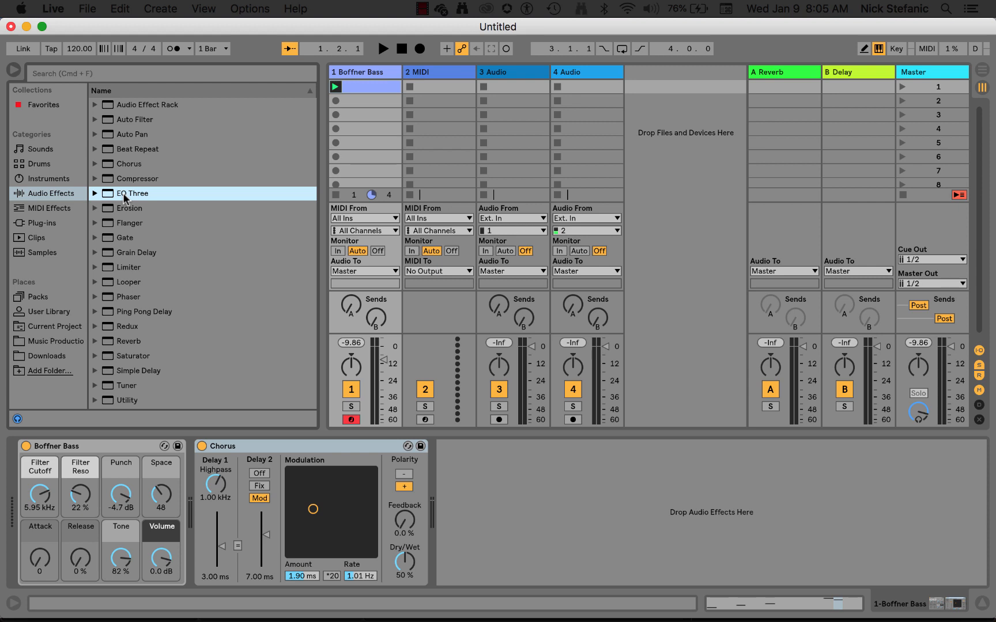
drag(125, 198, 486, 518)
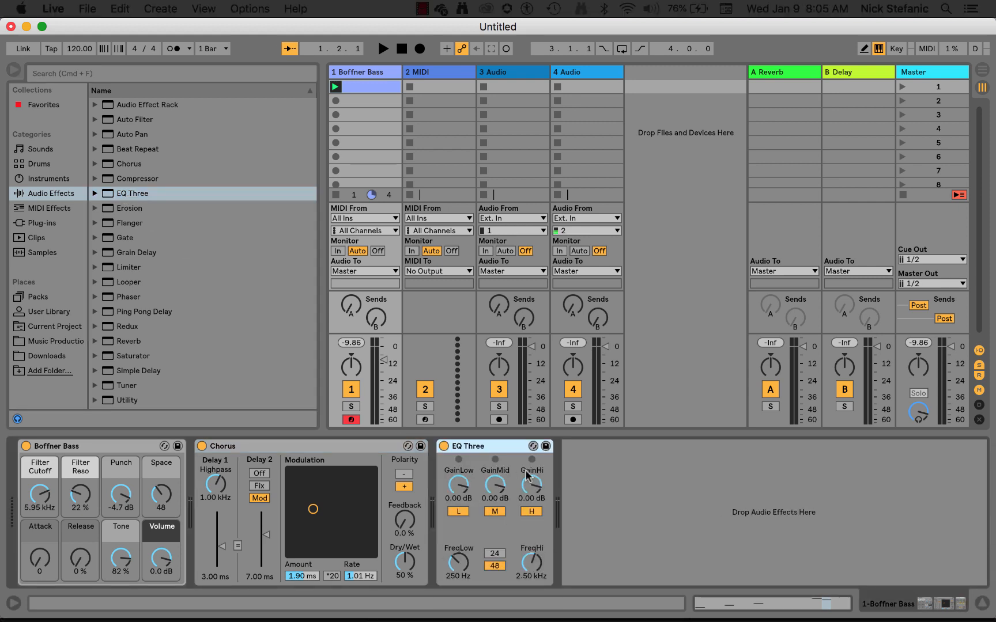
Step: In Logic Pro X, set the Channel EQ bands to 174 Hz at 0.5 dB, 810 Hz at +5.5 dB and 3800 Hz at -6.0 dB, then close it
key(super+Tab)
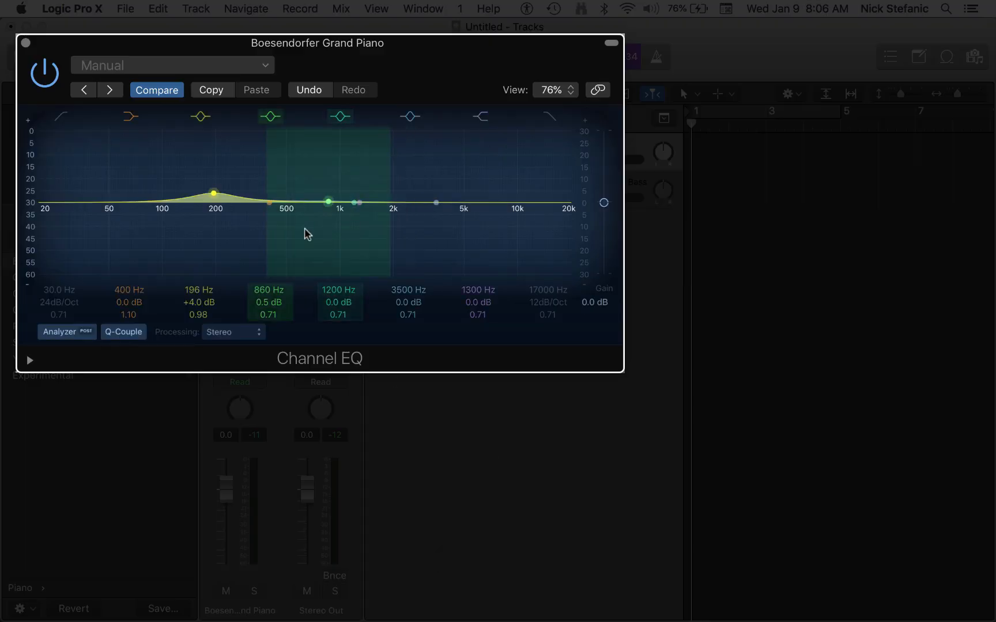
mouse_move(214, 193)
mouse_down()
mouse_move(209, 210)
mouse_move(165, 204)
mouse_move(218, 202)
mouse_move(205, 202)
mouse_up()
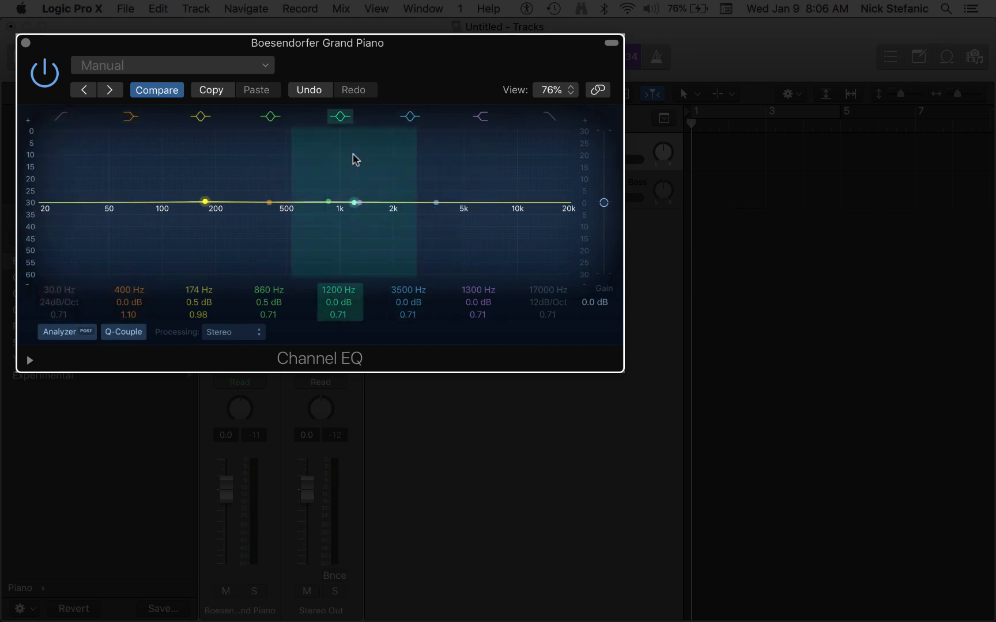
drag(329, 202, 323, 190)
mouse_move(435, 203)
mouse_down()
mouse_move(431, 235)
mouse_move(442, 217)
mouse_up()
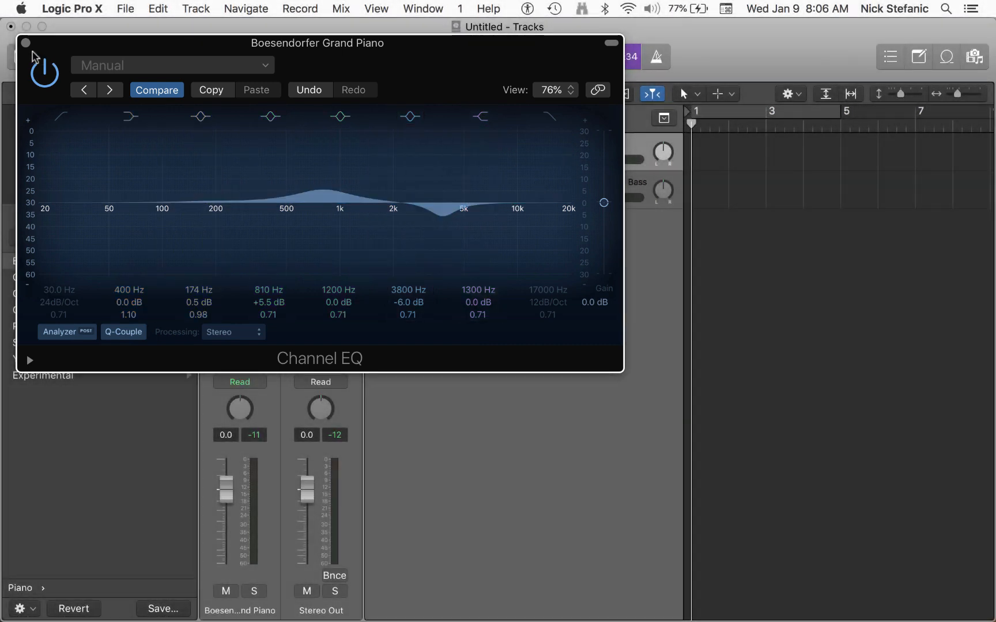
click(26, 43)
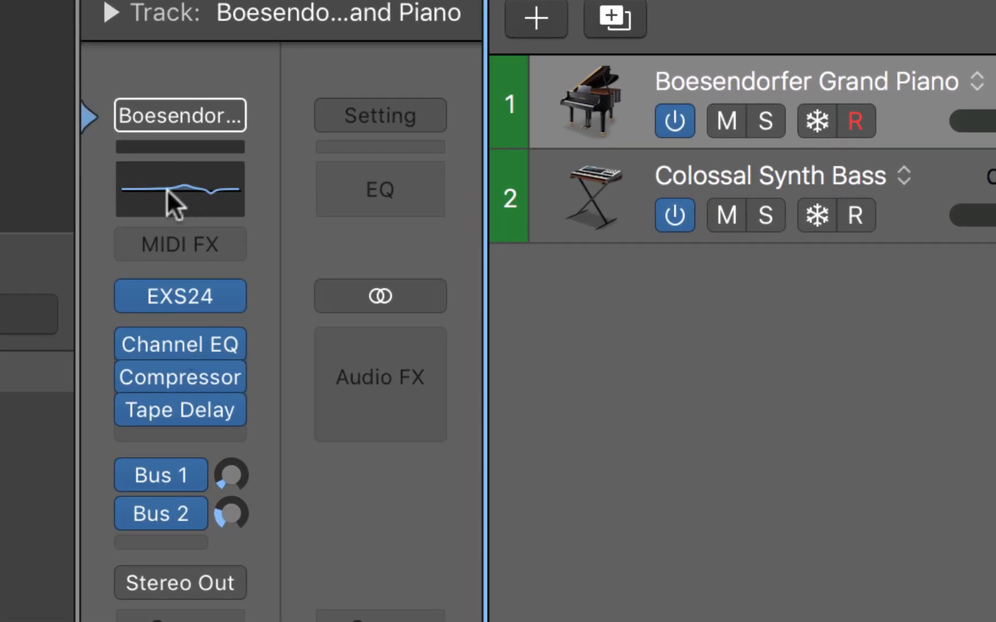
Step: Reopen the piano track's Channel EQ, set the low shelf band to 215 Hz at +17.5 dB, and close the plug-in window
click(179, 352)
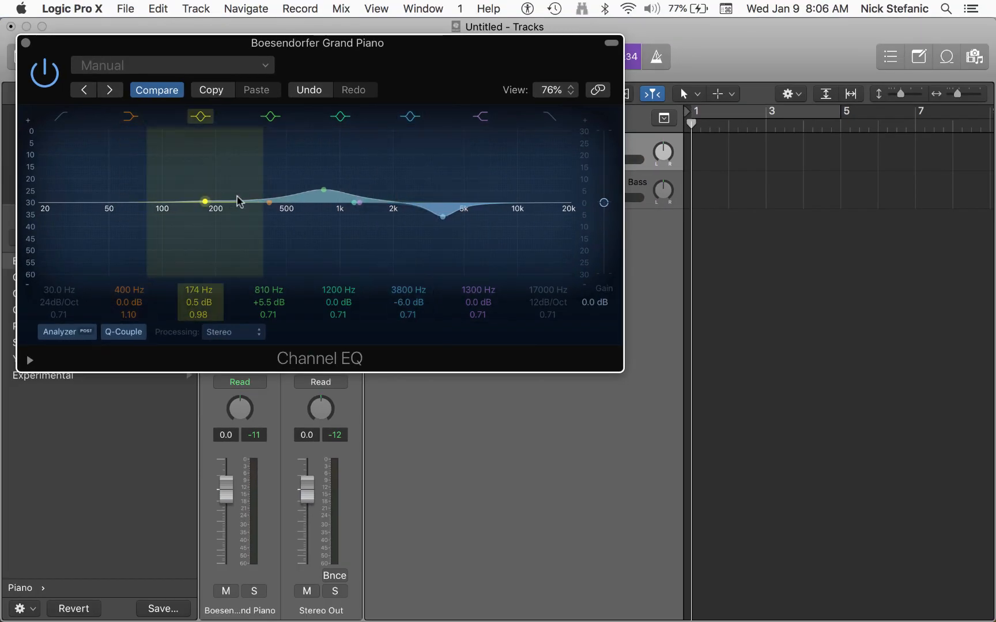
drag(269, 204, 214, 142)
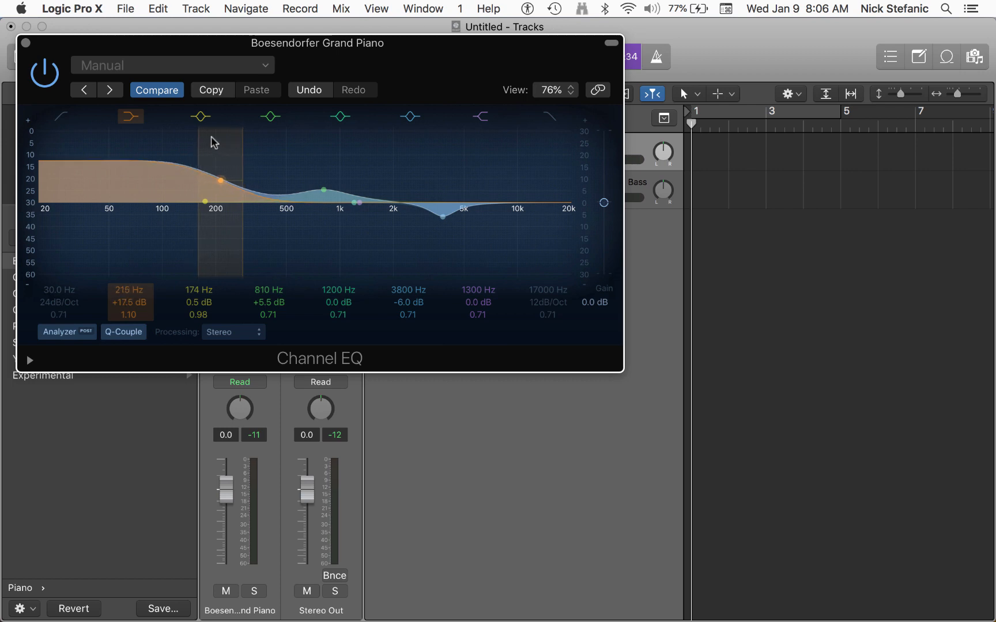
click(26, 43)
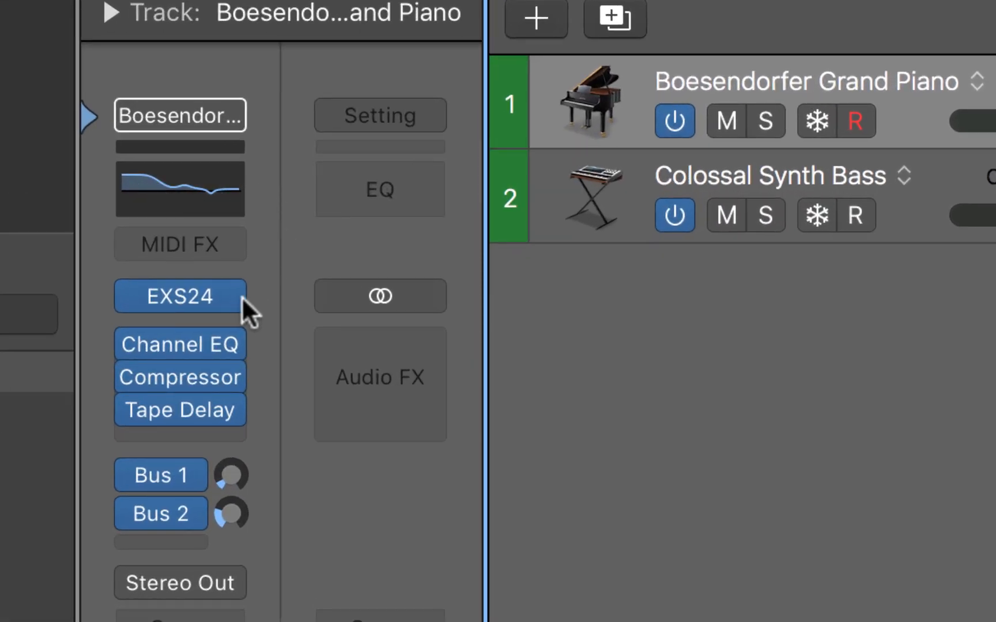
Step: Switch to Ableton Live and reorder the Boffner Bass effects so that Chorus comes after EQ Three
mouse_move(178, 414)
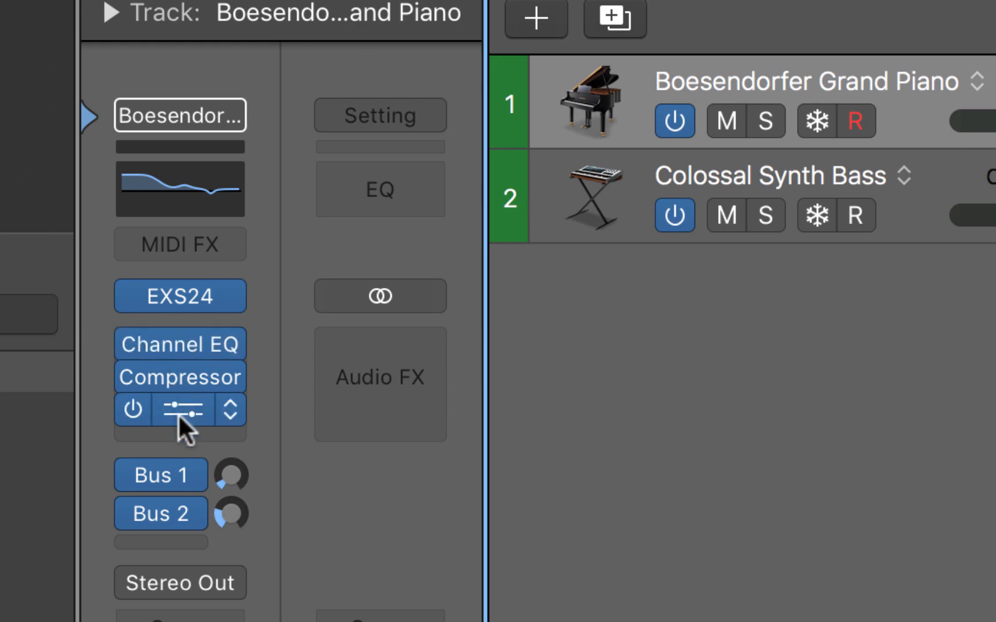
key(super+Tab)
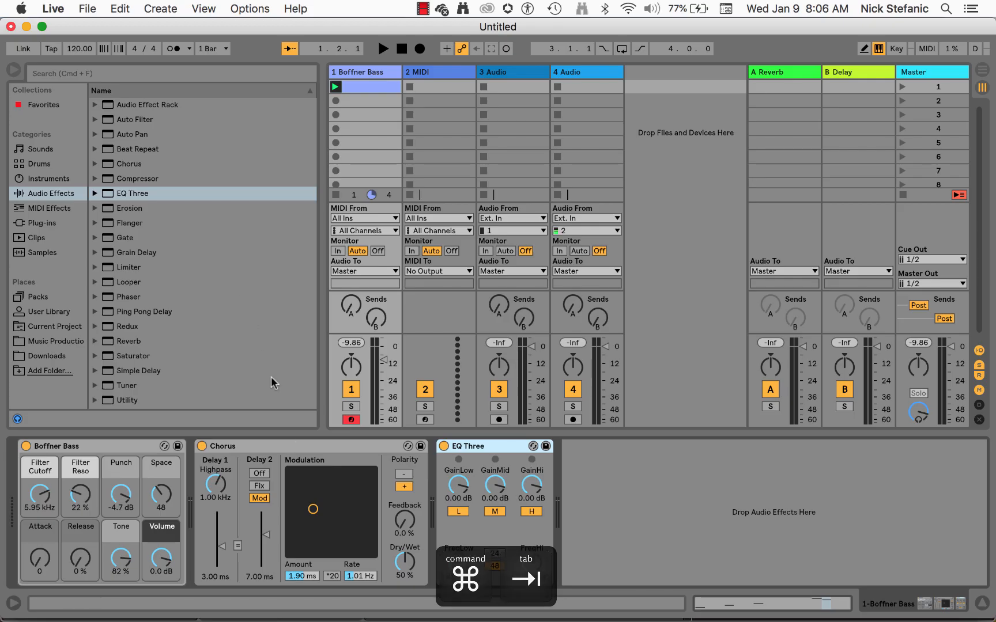
drag(330, 446, 589, 455)
Step: Switch to Logic Pro X and move the Boesendorfer Grand Piano track's Channel EQ to the slot below Tape Delay
key(super+Tab)
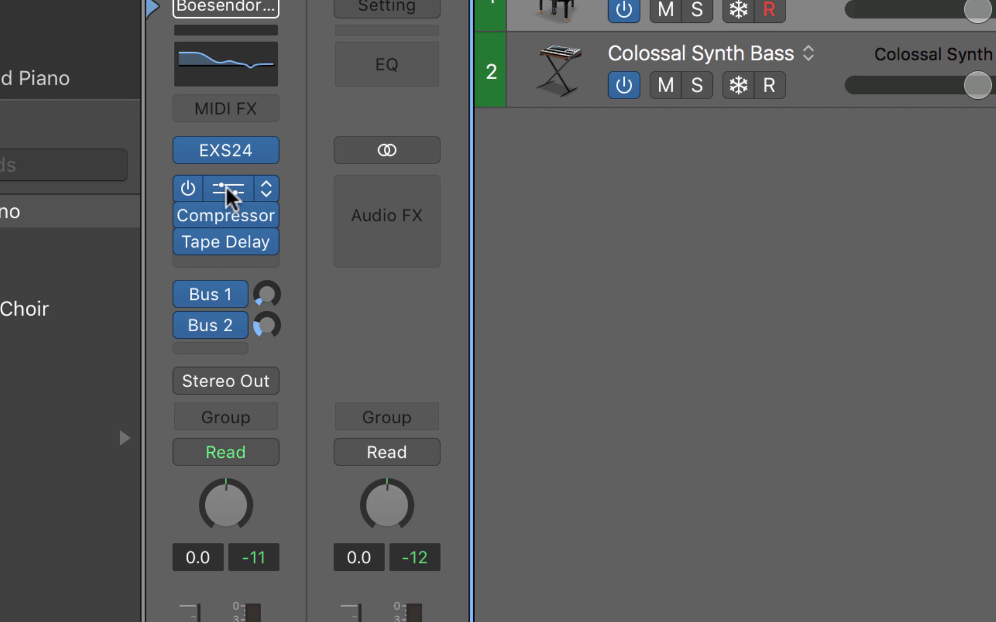
drag(230, 196, 230, 256)
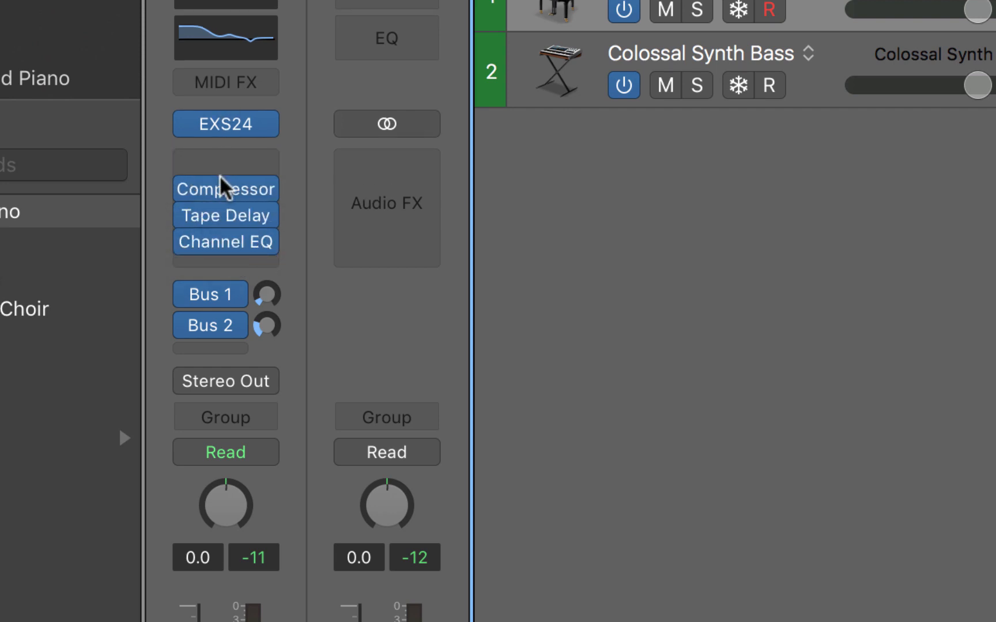
mouse_move(222, 224)
mouse_move(225, 242)
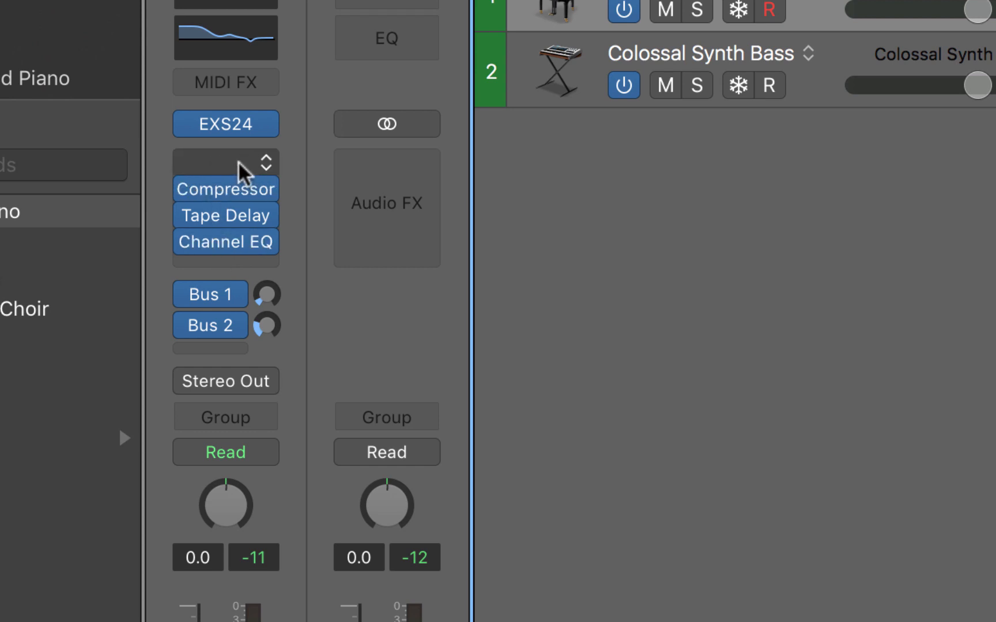
mouse_move(248, 198)
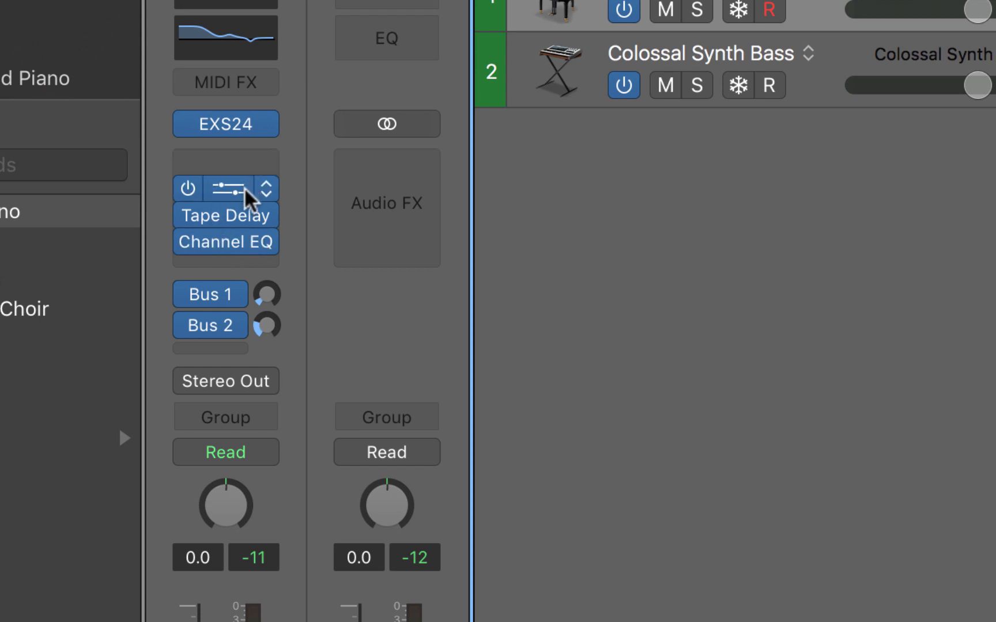
Step: Insert a stereo Compressor in the empty slot above the piano track's existing Compressor and close its plug-in window
click(266, 164)
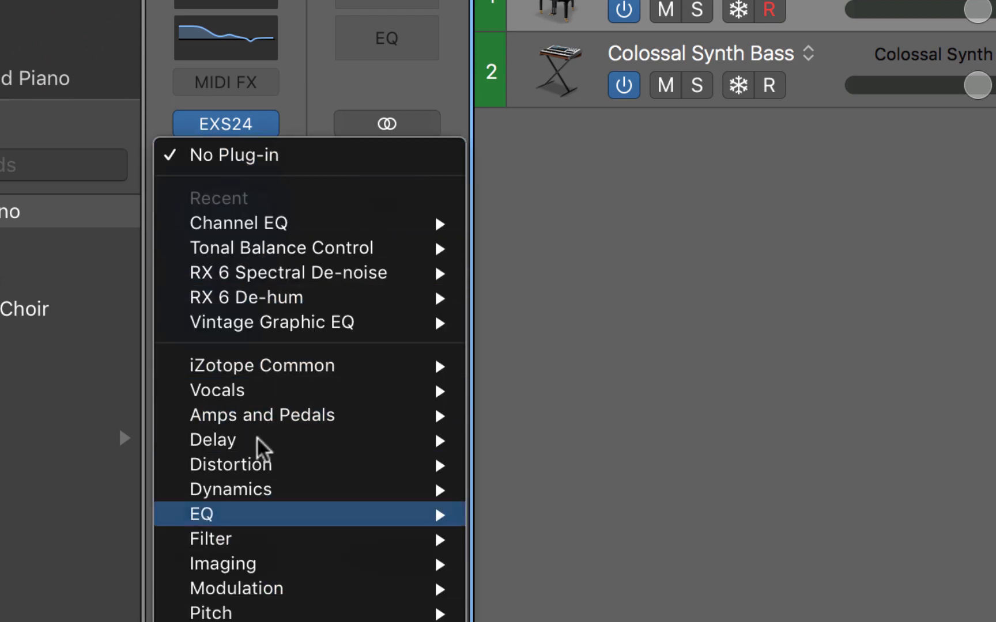
mouse_move(254, 494)
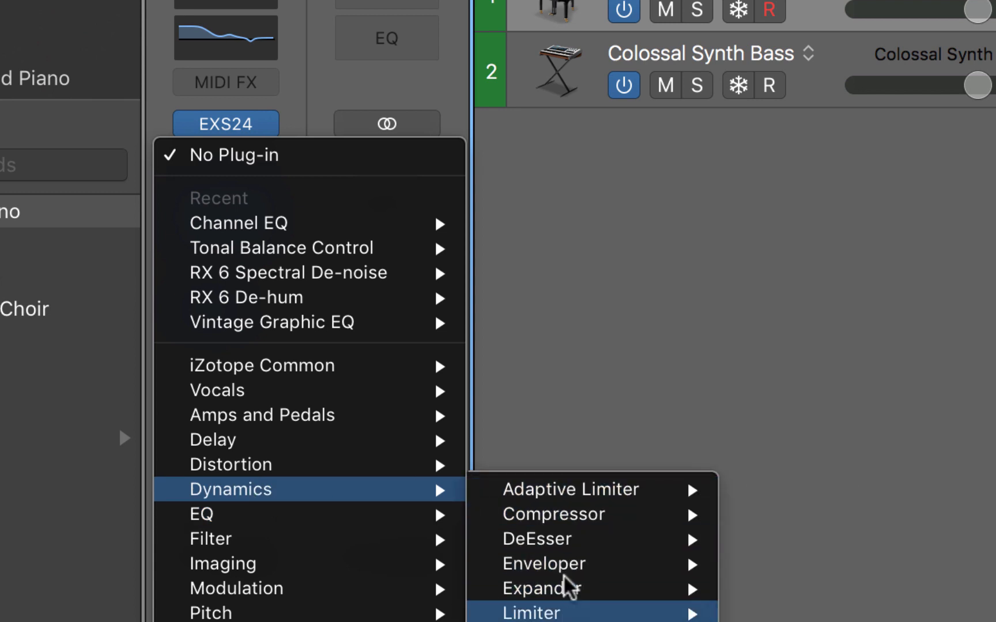
mouse_move(566, 525)
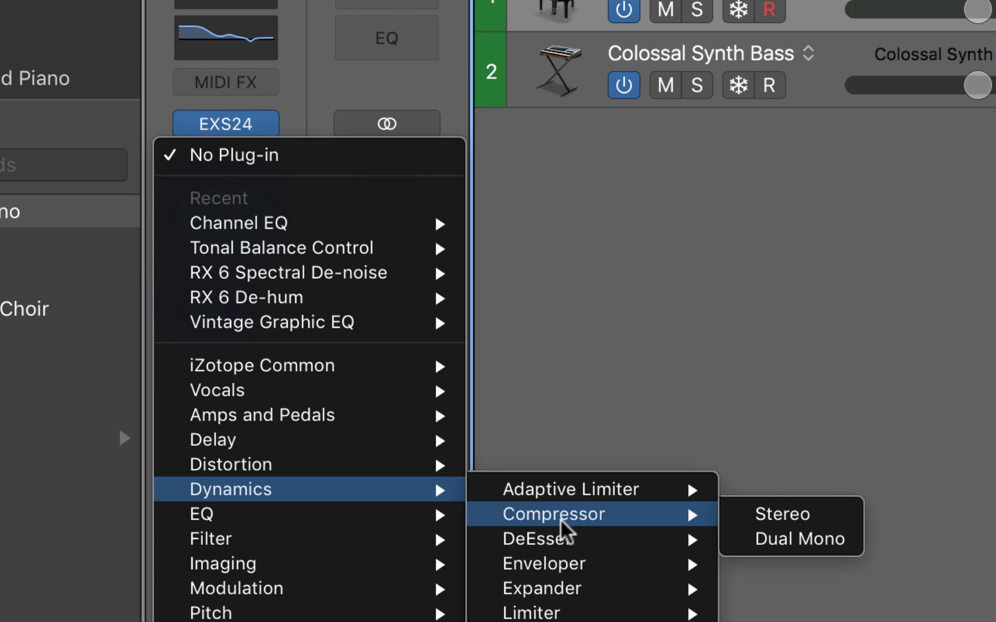
click(751, 520)
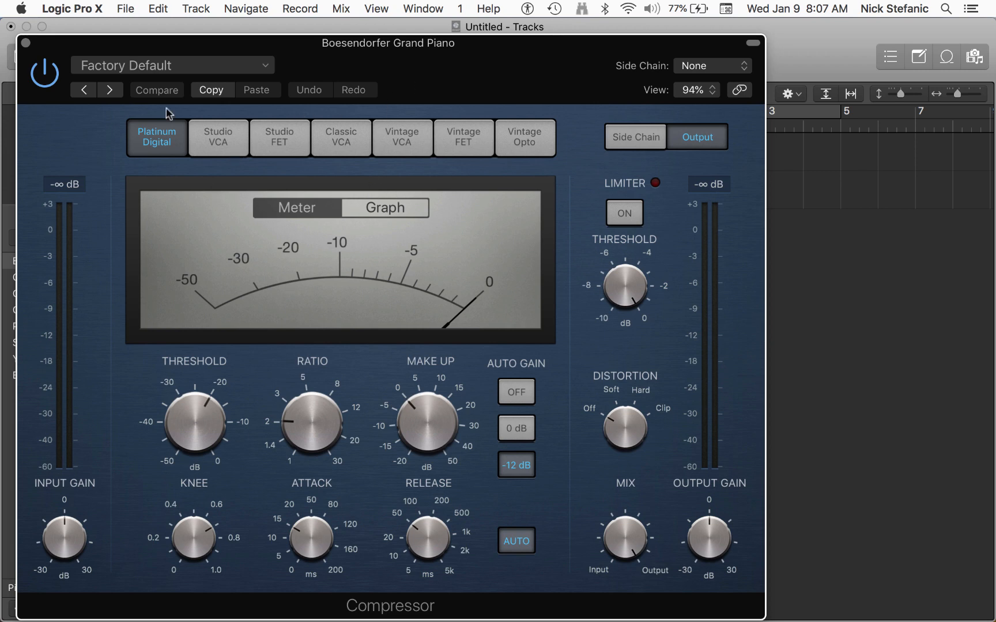
click(27, 42)
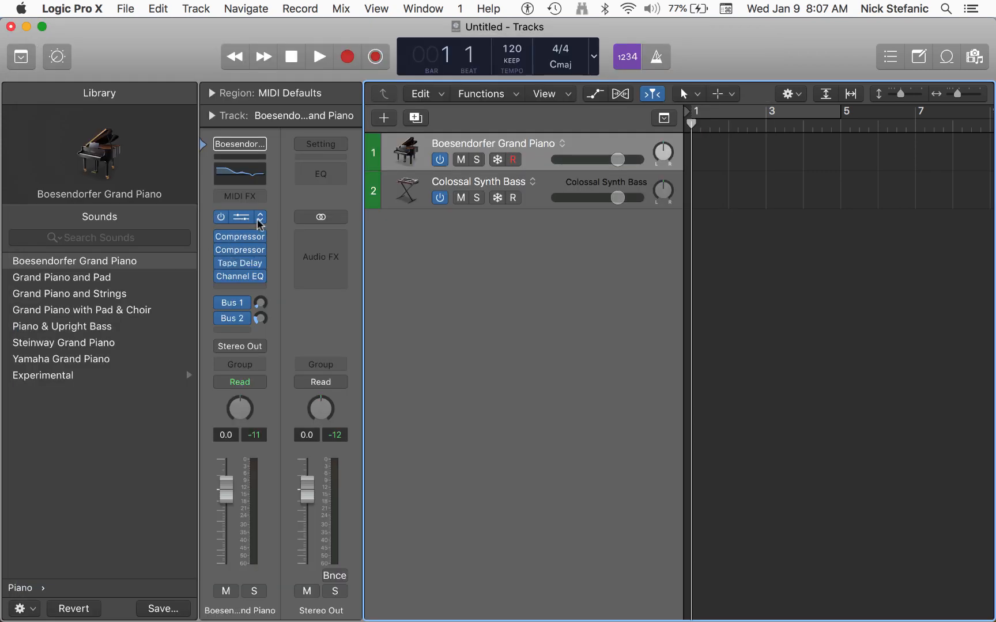
Step: Insert a stereo Bitcrusher between the second Compressor and Tape Delay on the piano track and close its plug-in window
mouse_move(259, 241)
alt+drag(242, 249, 238, 256)
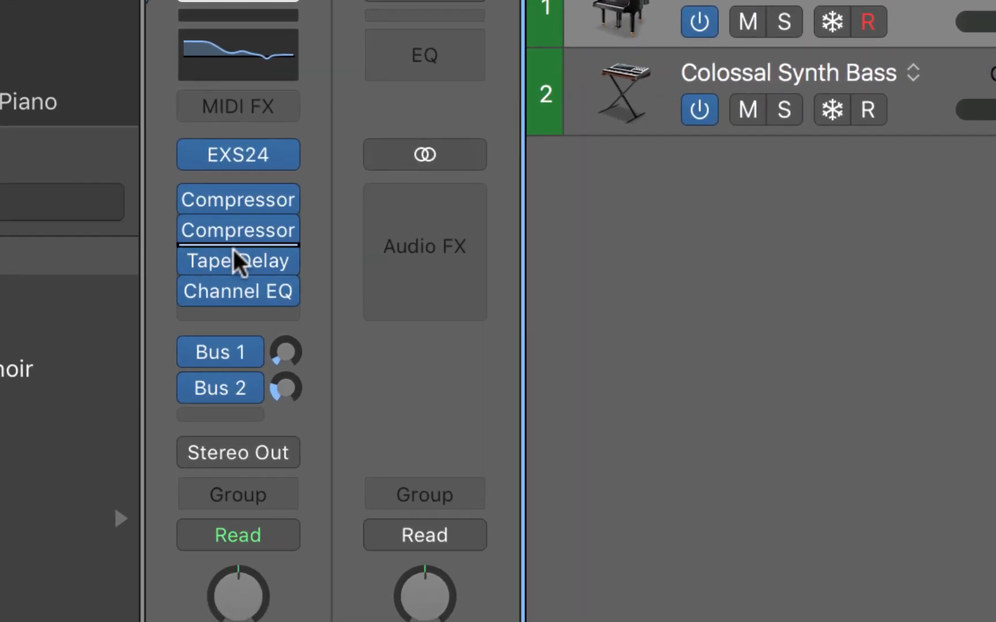
click(232, 245)
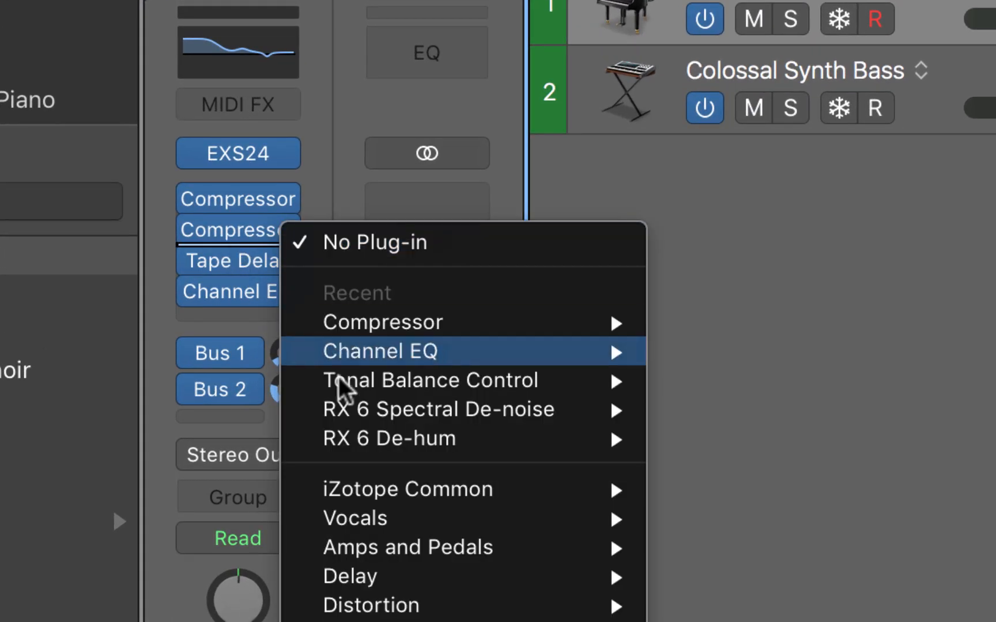
mouse_move(364, 553)
mouse_move(389, 602)
mouse_move(789, 605)
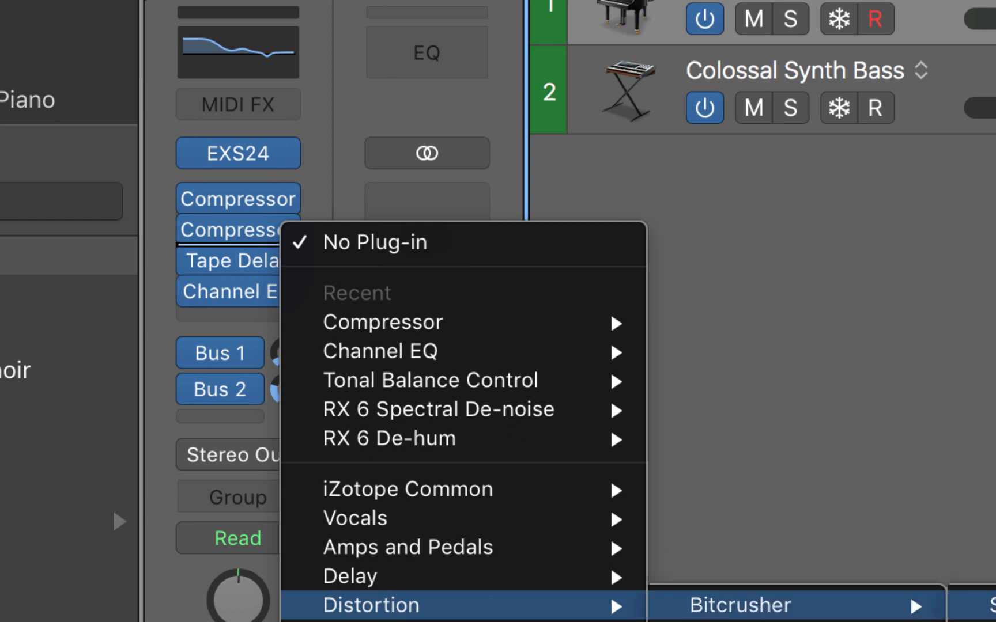
click(990, 605)
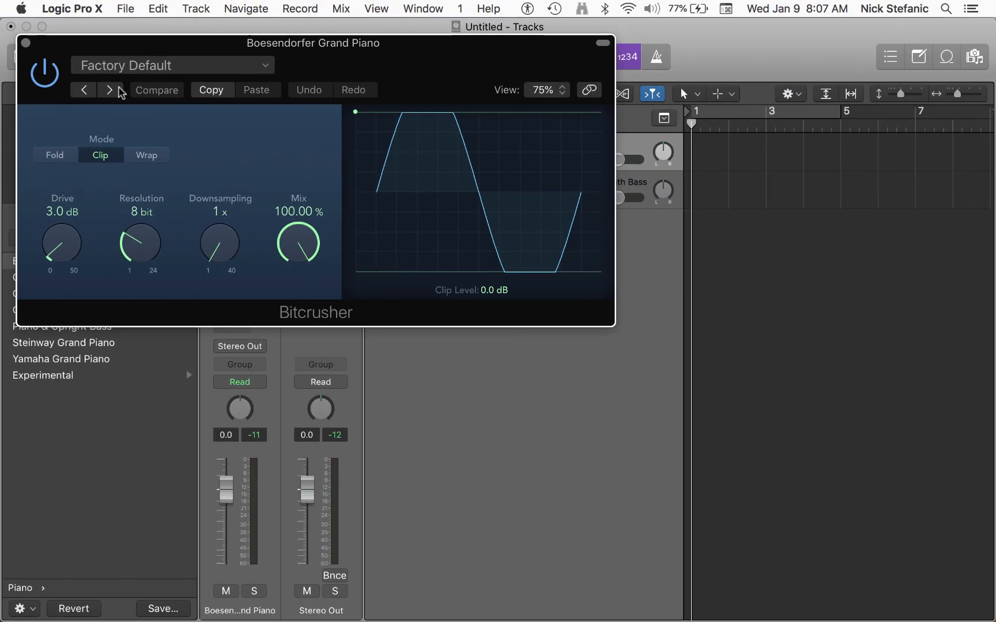
click(23, 44)
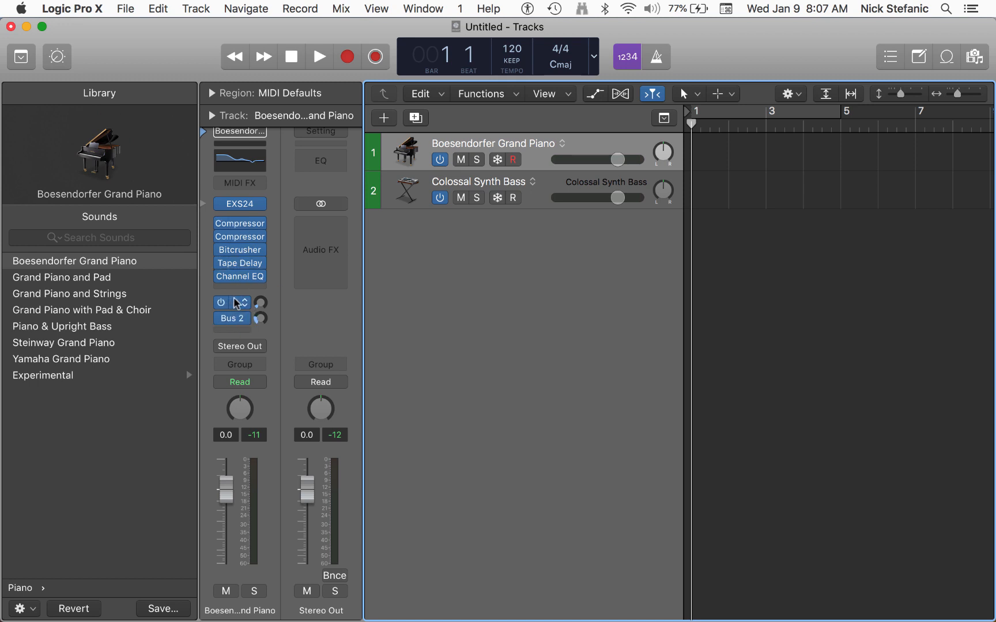
Step: Switch to Ableton Live, set Boffner Bass's A-Reverb send to -22.2 dB, and show the A Reverb return track's devices
key(super+Tab)
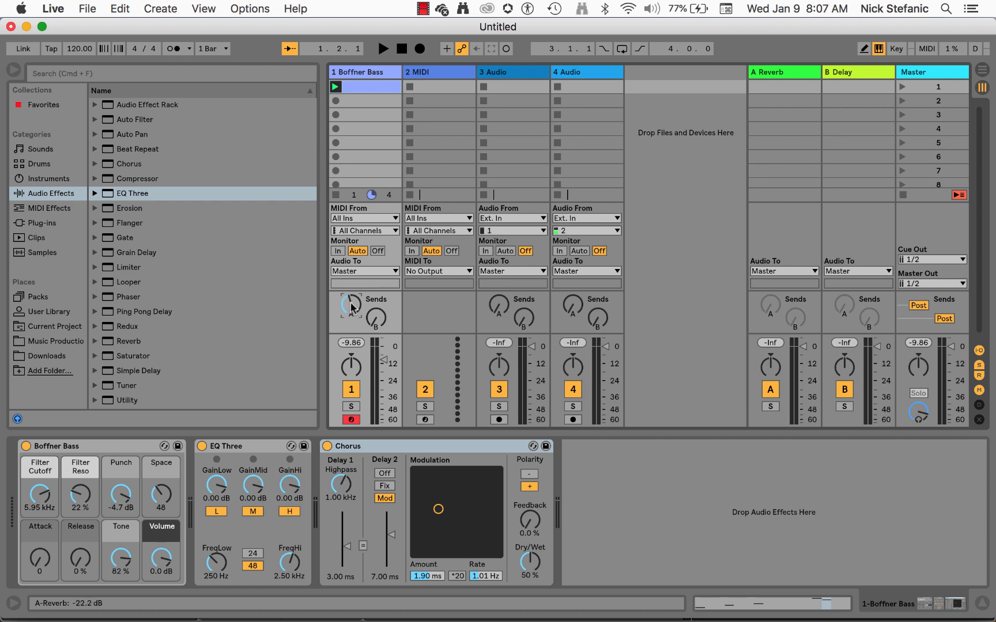
click(783, 73)
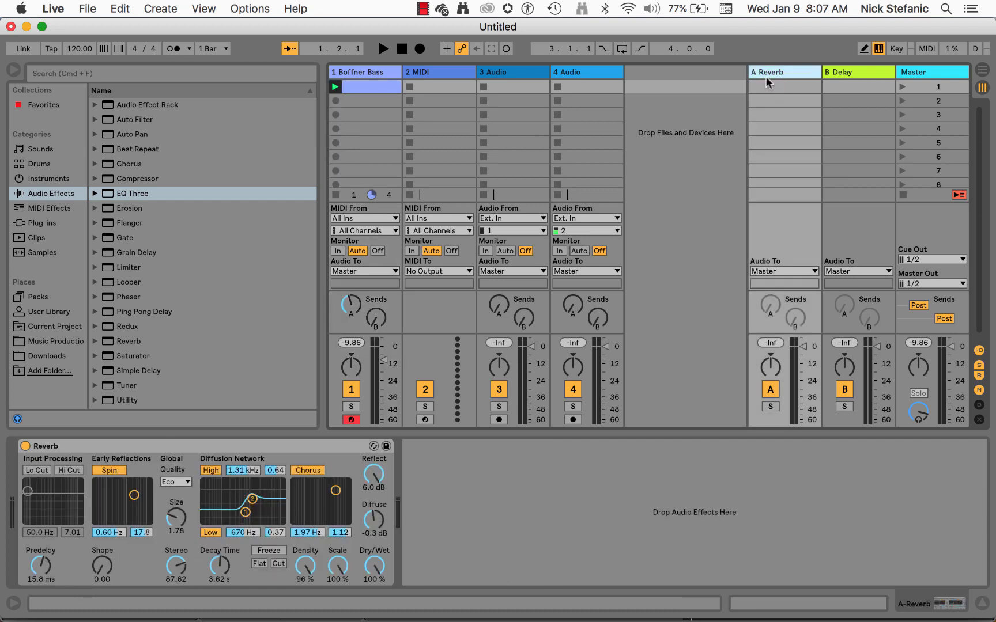
Step: Switch to Logic Pro X and show the reverb channel strip fed by the piano track's Bus 1 send
key(super+Tab)
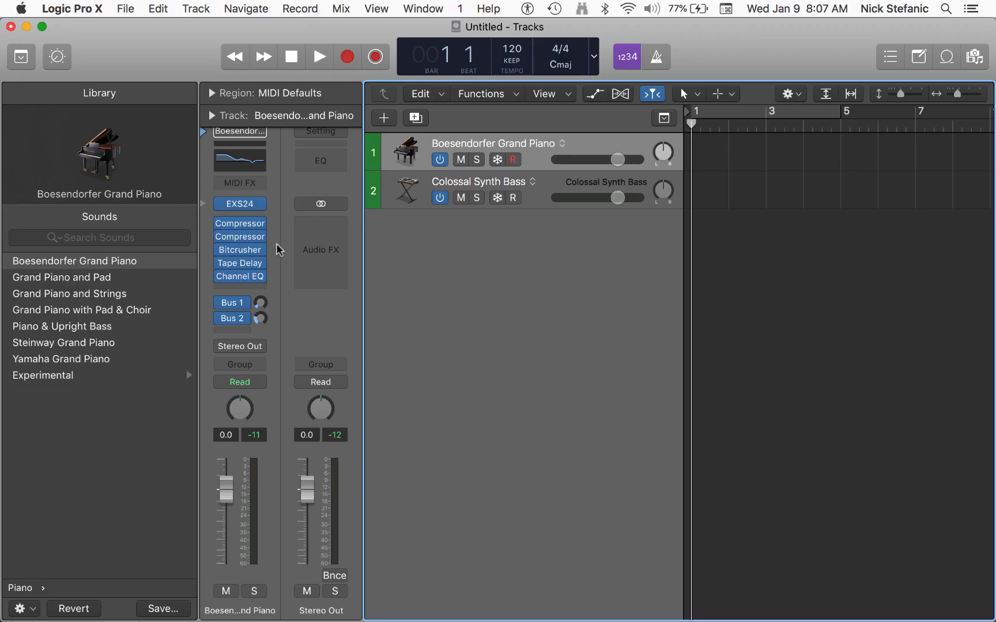
click(234, 305)
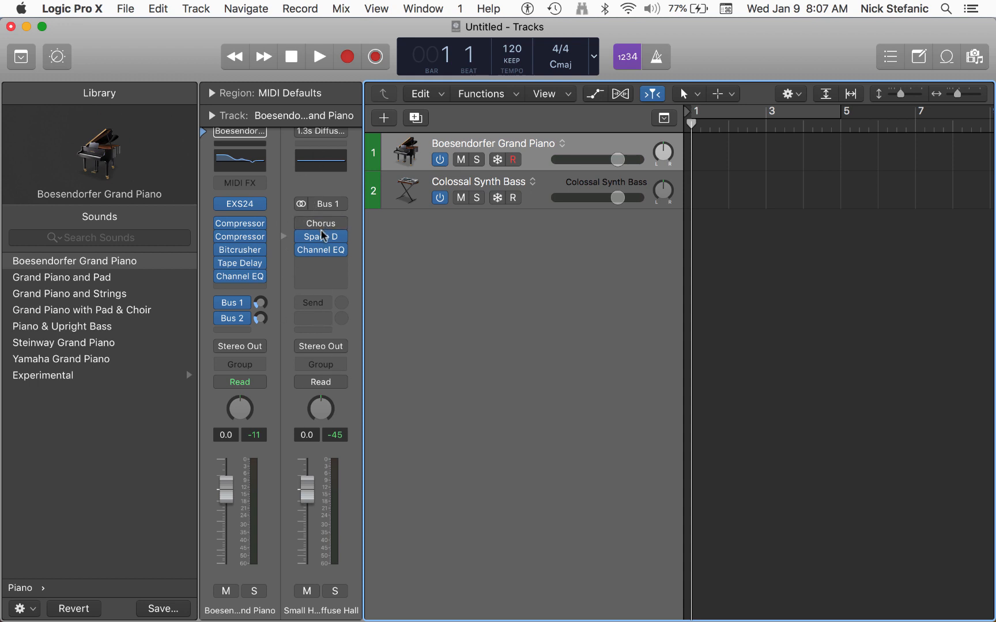
mouse_move(324, 237)
mouse_move(250, 324)
Step: Try panning the Boesendorfer Grand Piano track to -64 and +37, enter a pan of 0, and recenter it after another pan change
drag(244, 414, 245, 449)
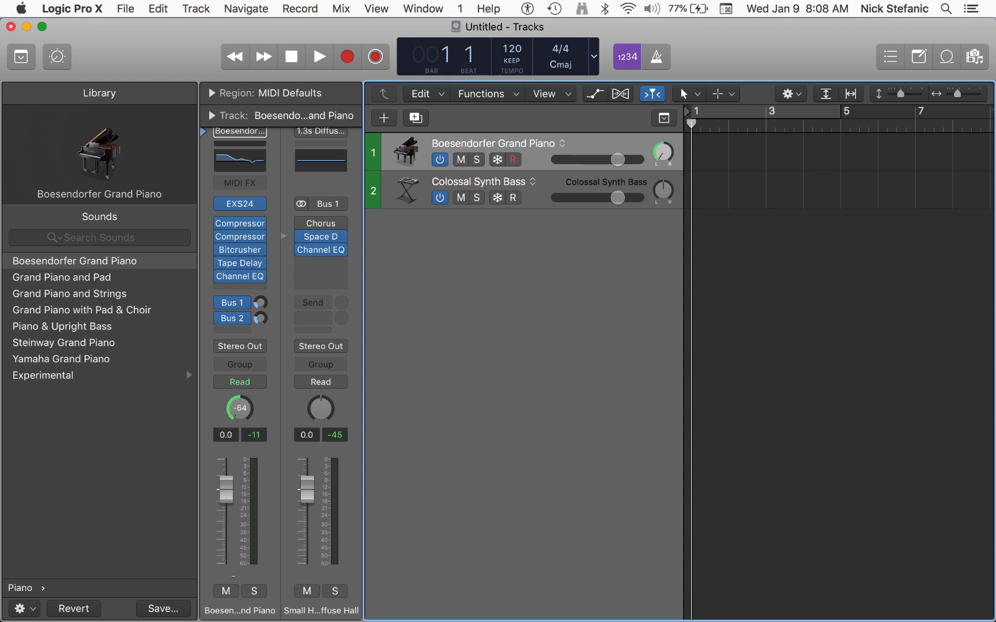
drag(240, 408, 239, 334)
mouse_move(240, 408)
mouse_down()
mouse_move(240, 437)
mouse_move(244, 400)
mouse_up()
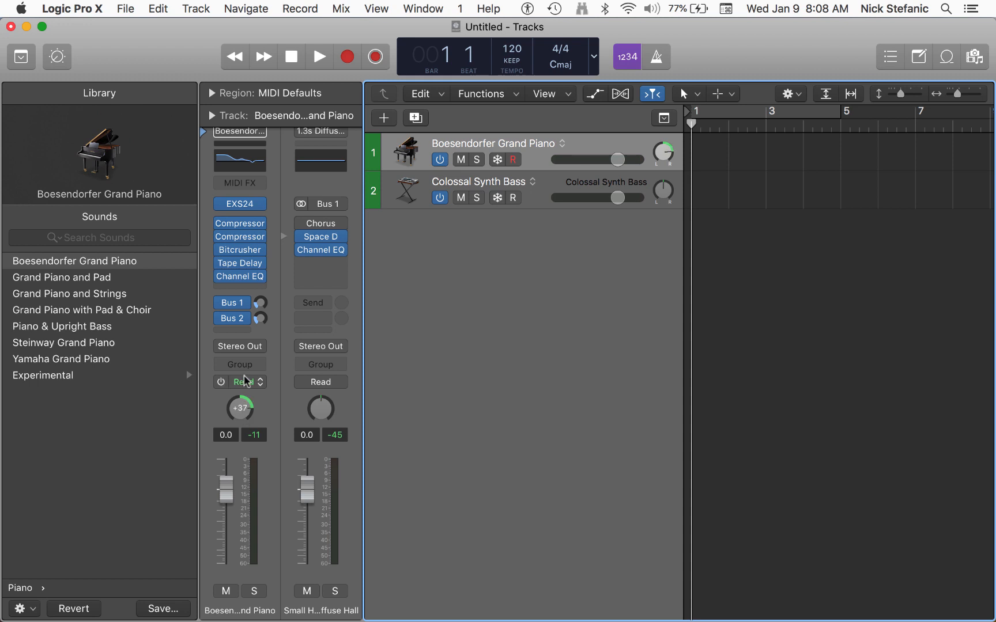
double_click(241, 410)
text(0)
key(Return)
drag(246, 404, 245, 453)
alt+click(240, 409)
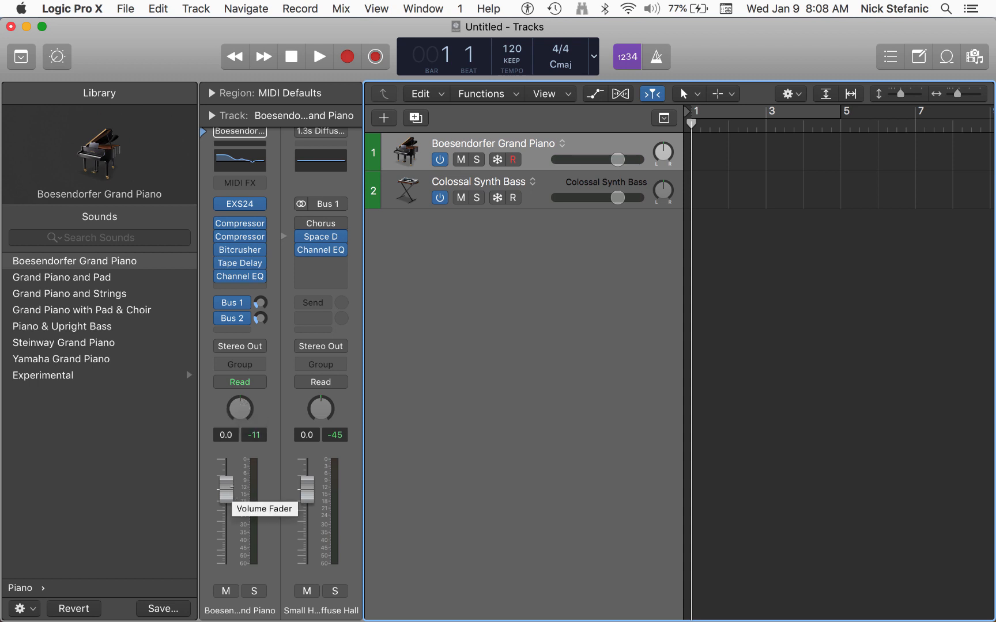
Step: Lower the piano track's volume fader to -15.4 dB and reset it to 0.0 dB
drag(226, 489, 232, 540)
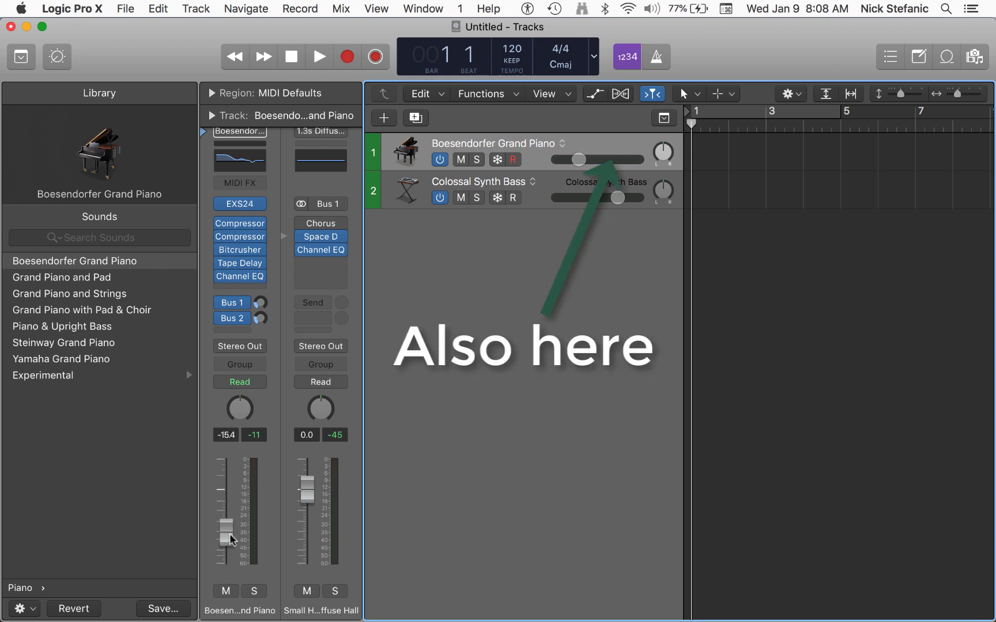
alt+click(230, 538)
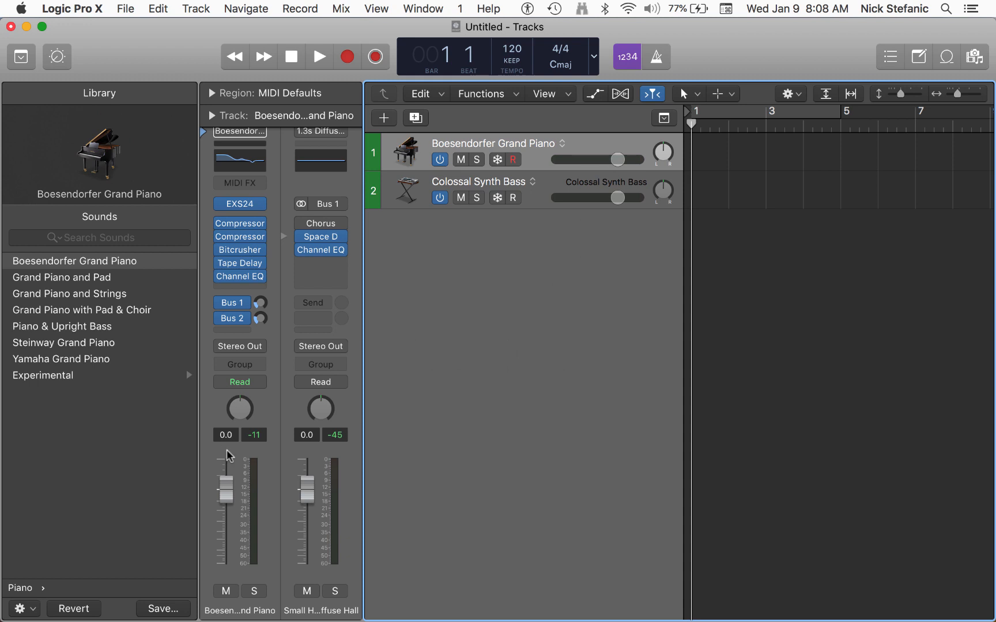
Step: Mute and solo the Boesendorfer Grand Piano track, and turn both states off again
click(227, 591)
key(s)
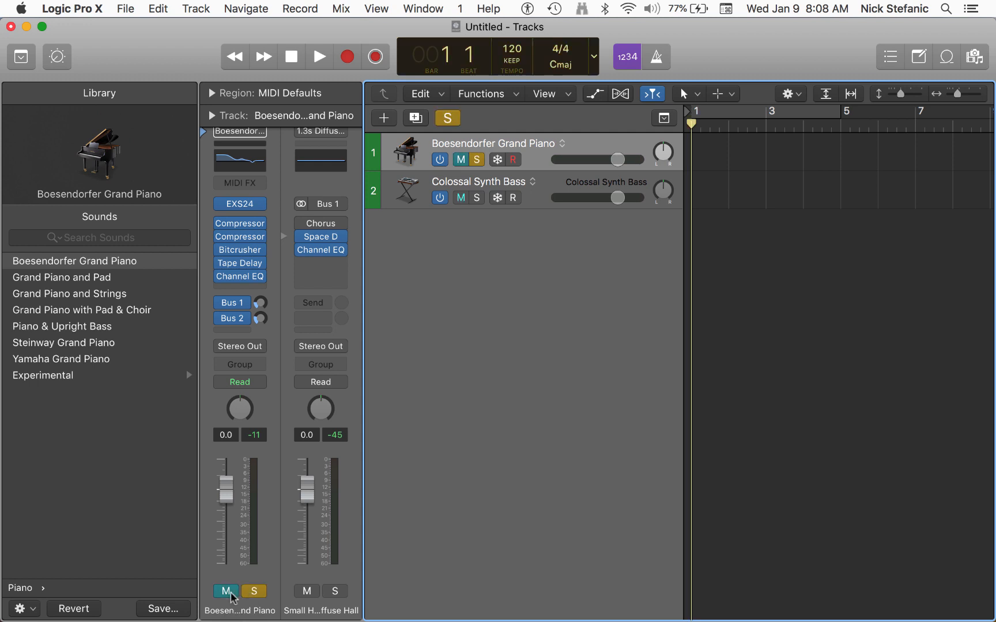
click(230, 594)
click(253, 591)
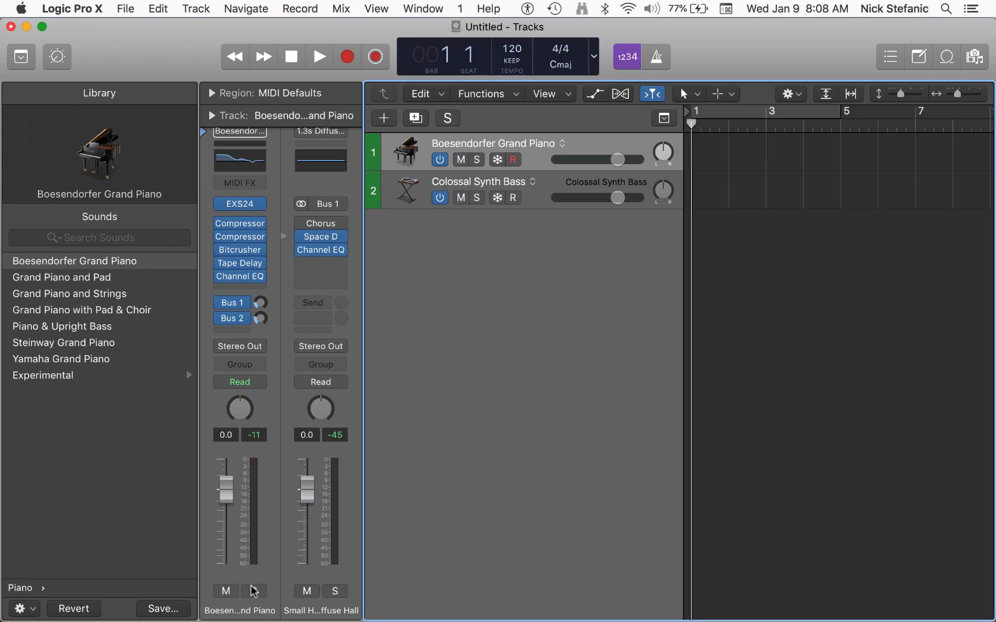
Step: Toggle the selected piano track's mute on and off once, and its solo on and off repeatedly
key(ctrl+m)
key(ctrl+m)
key(ctrl+s)
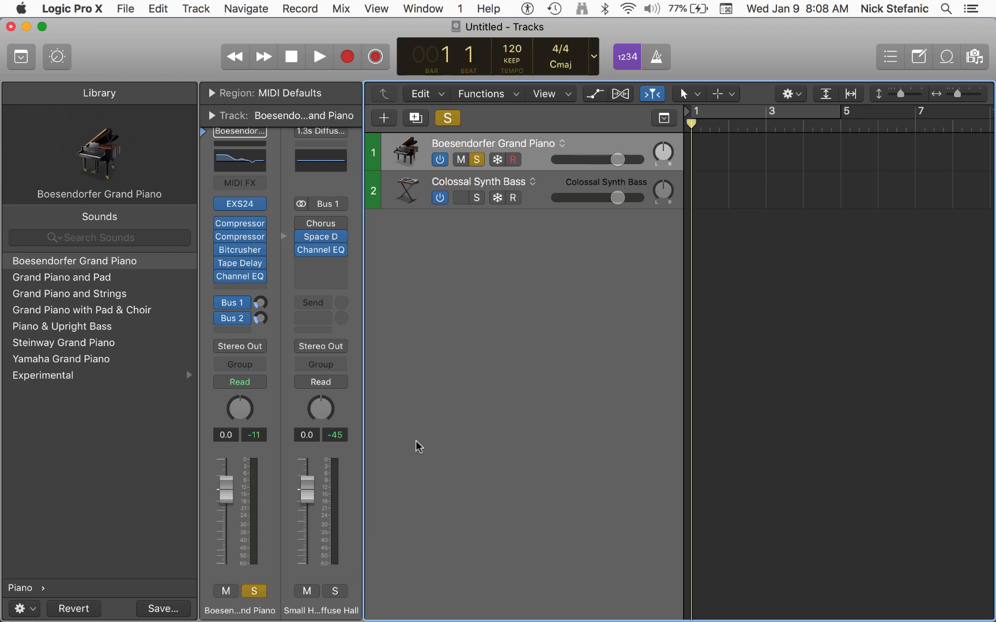
key(ctrl+s)
key(ctrl+s)
key(ctrl+s)
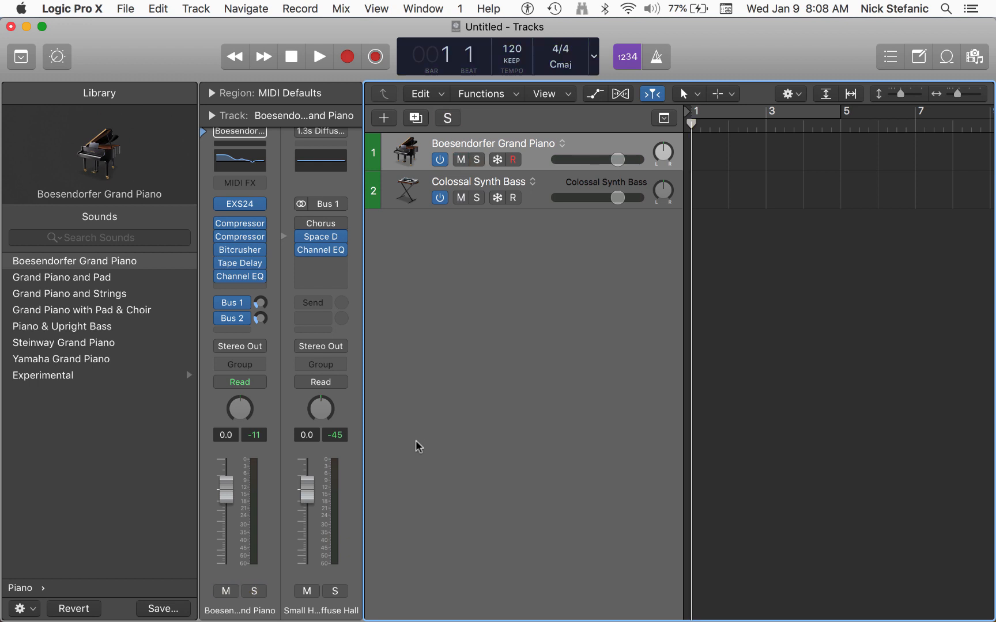
key(ctrl+s)
key(ctrl+s)
Step: Duplicate the Boesendorfer Grand Piano track twice and solo tracks 2, 4 and 1 together
key(super+d)
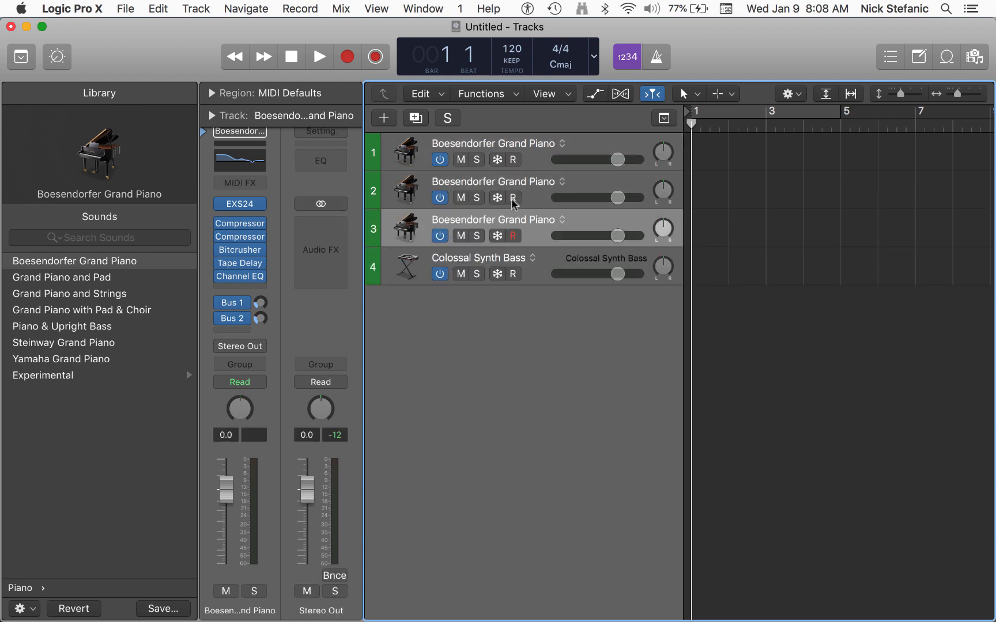
click(478, 198)
click(476, 274)
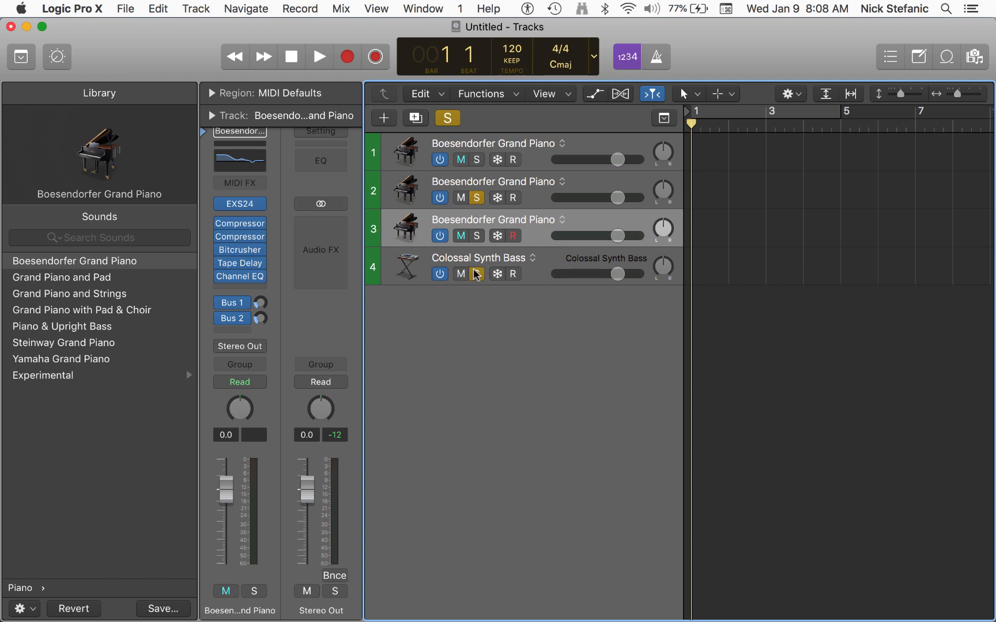
click(477, 160)
Step: Switch to Ableton Live, solo Boffner Bass, 2 MIDI and 3 Audio at the same time, and return to Logic Pro X
key(super+Tab)
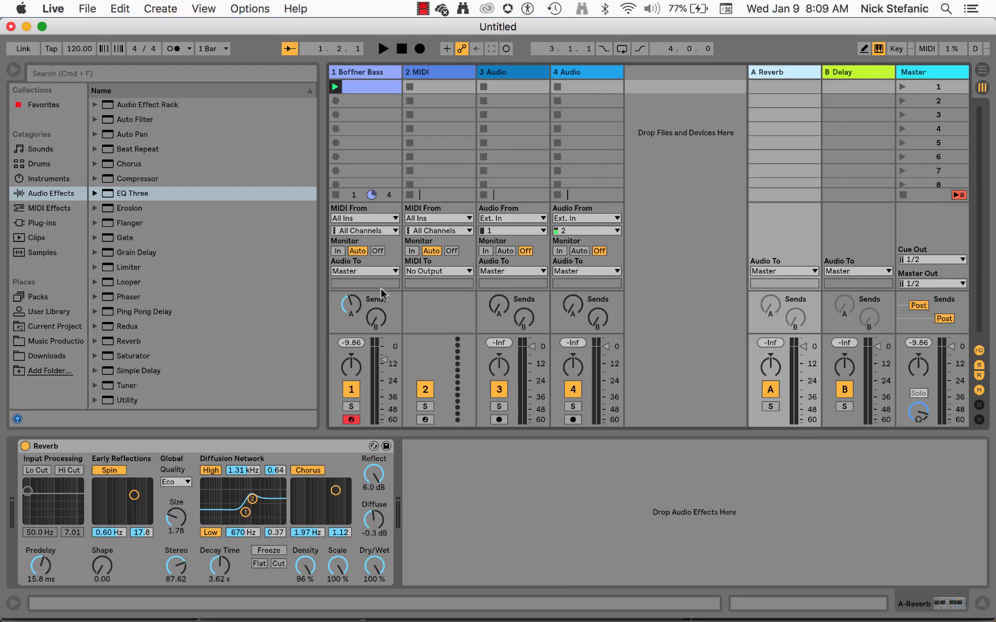
click(351, 406)
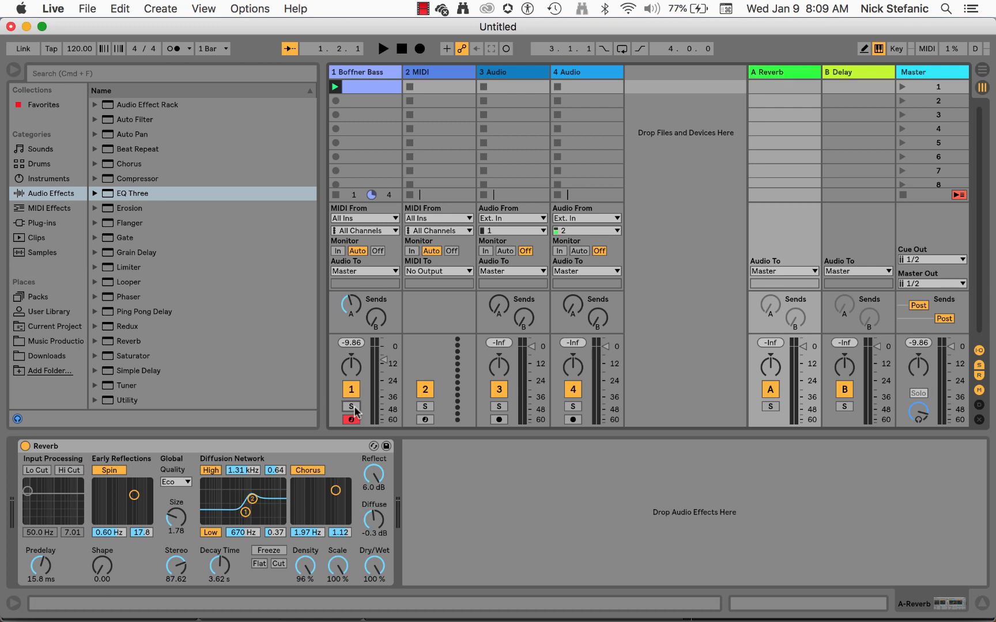
click(499, 406)
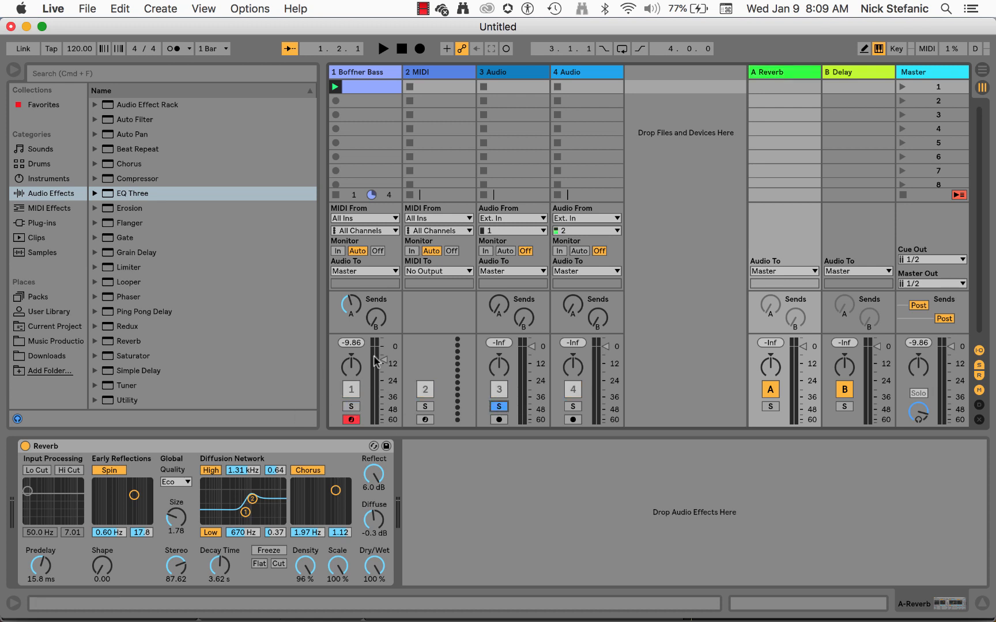
super+click(350, 406)
super+click(351, 406)
key(super+Tab)
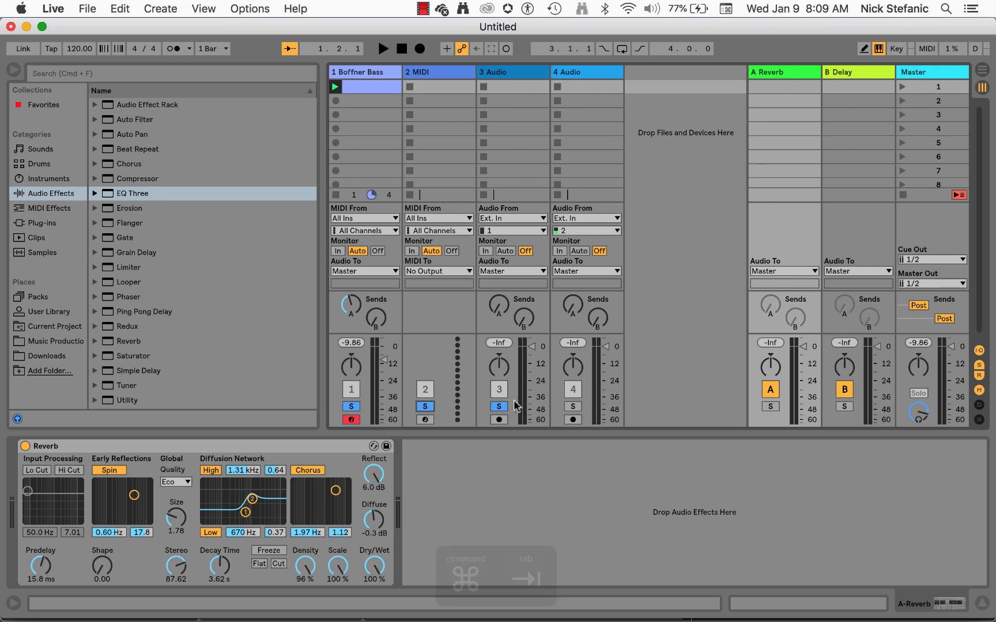
Step: Return to Logic Pro X and clear the solo state of all tracks at once
super+click(498, 406)
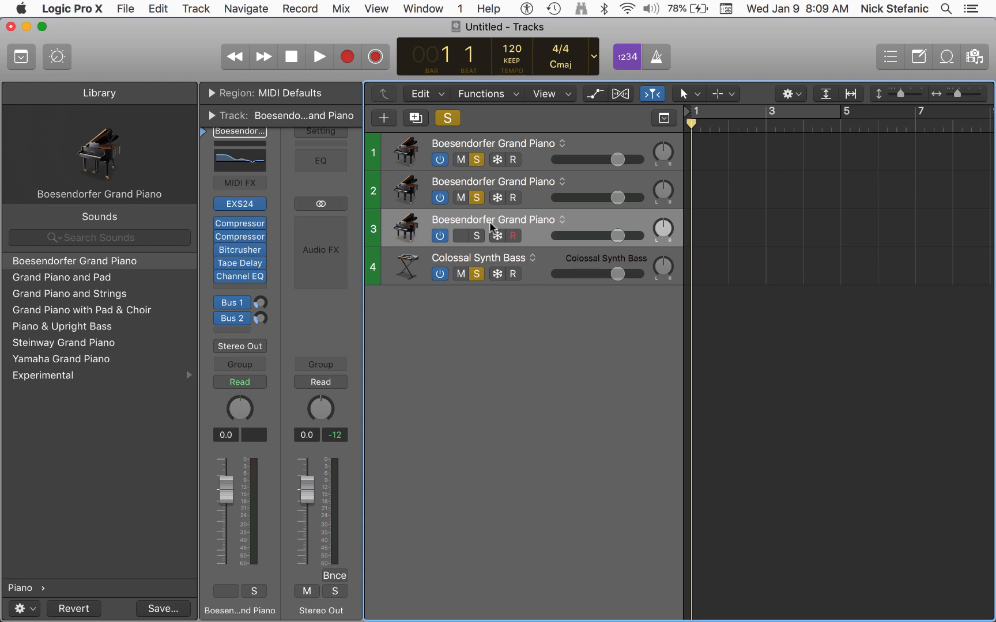
key(ctrl+m)
click(448, 119)
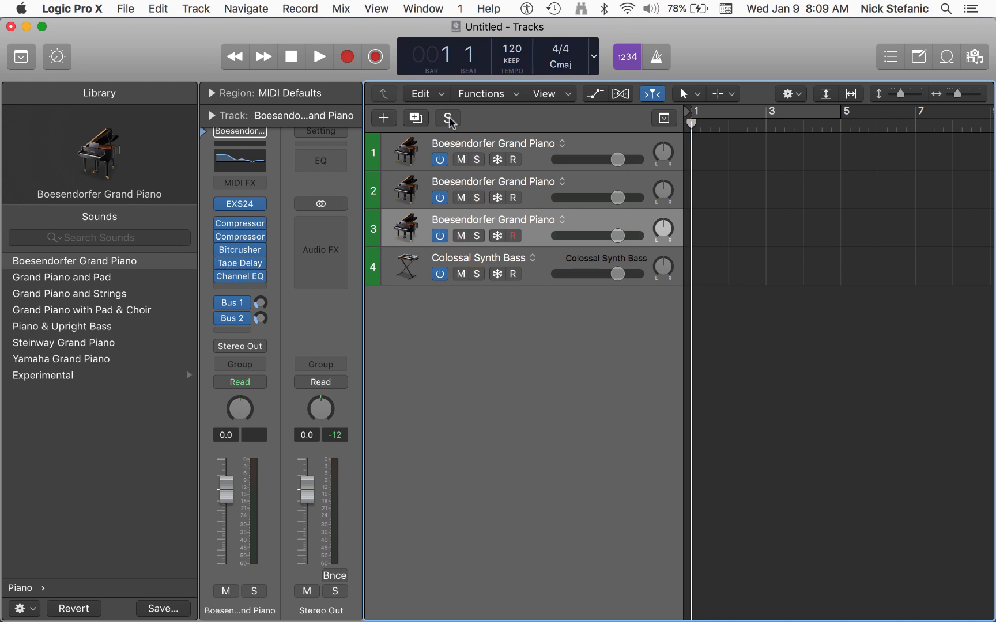
Step: Rename the third track, a Boesendorfer Grand Piano, as Piano 1
double_click(238, 611)
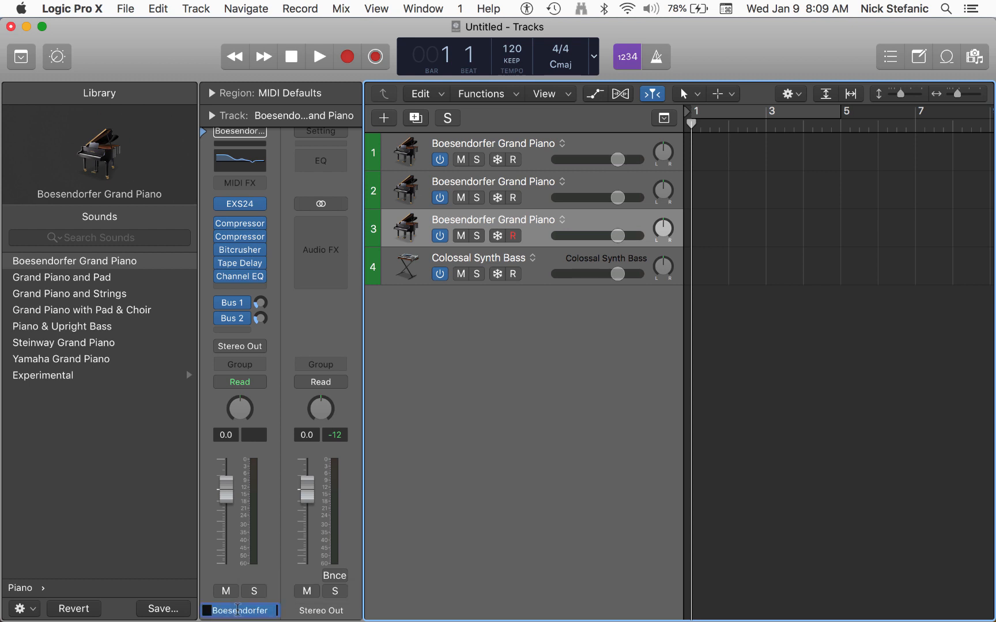
text(Piano)
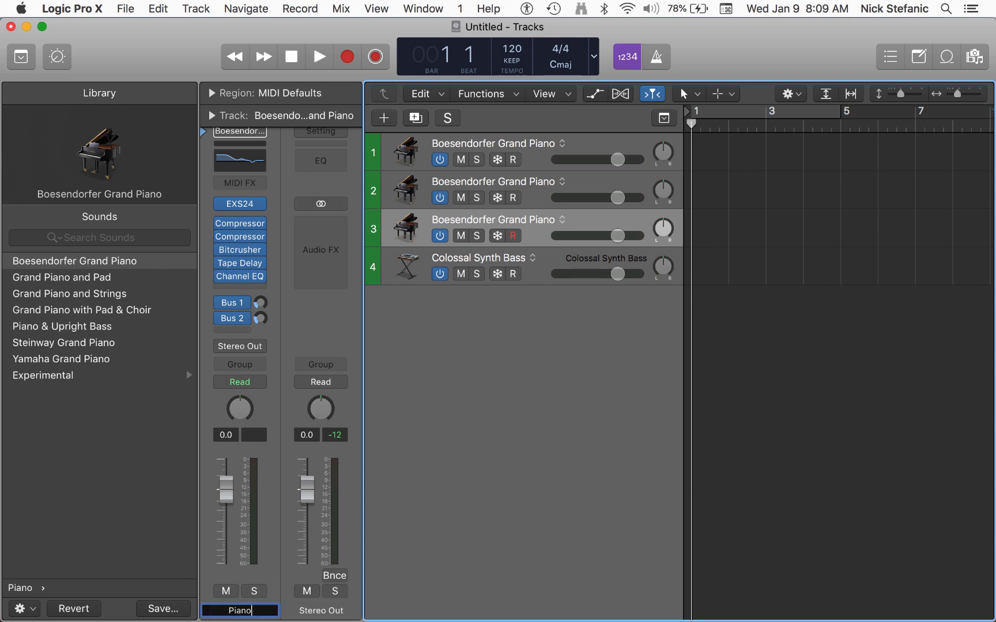
text( 1)
key(Return)
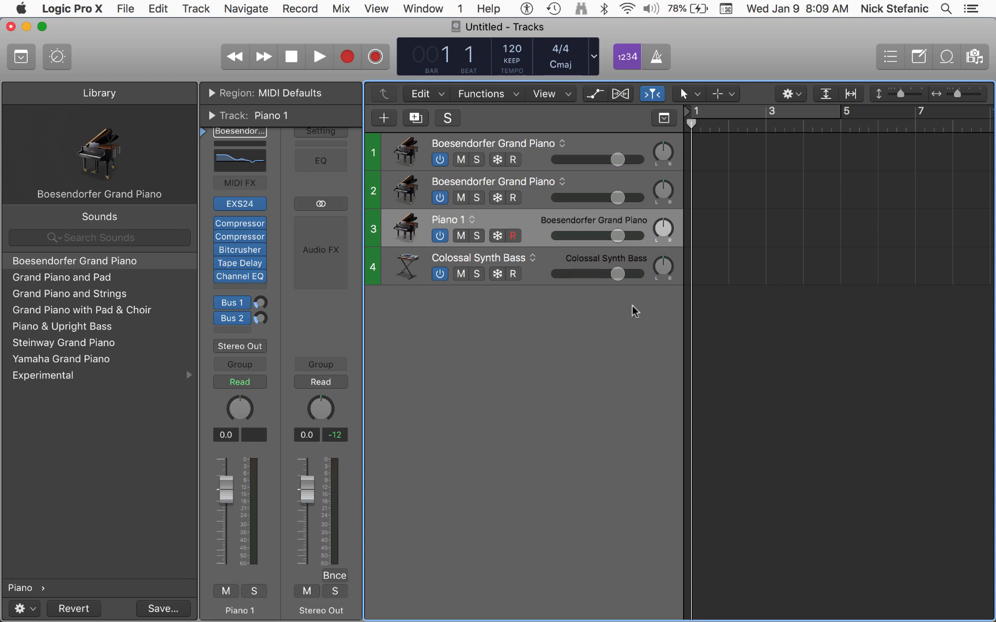
Step: Rename the second track, a Boesendorfer Grand Piano, as Piano 2
click(537, 186)
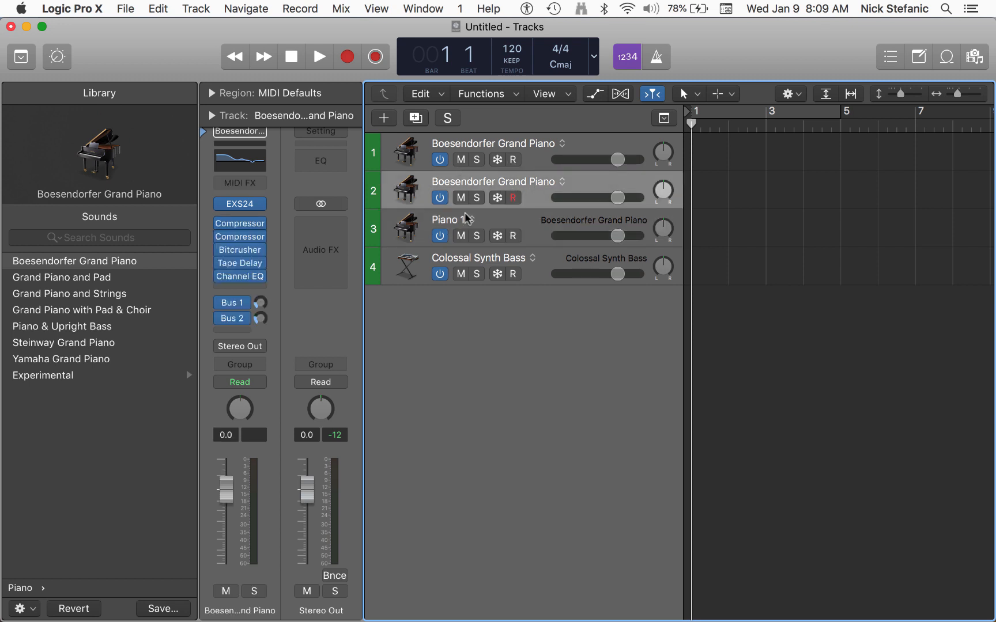
double_click(461, 182)
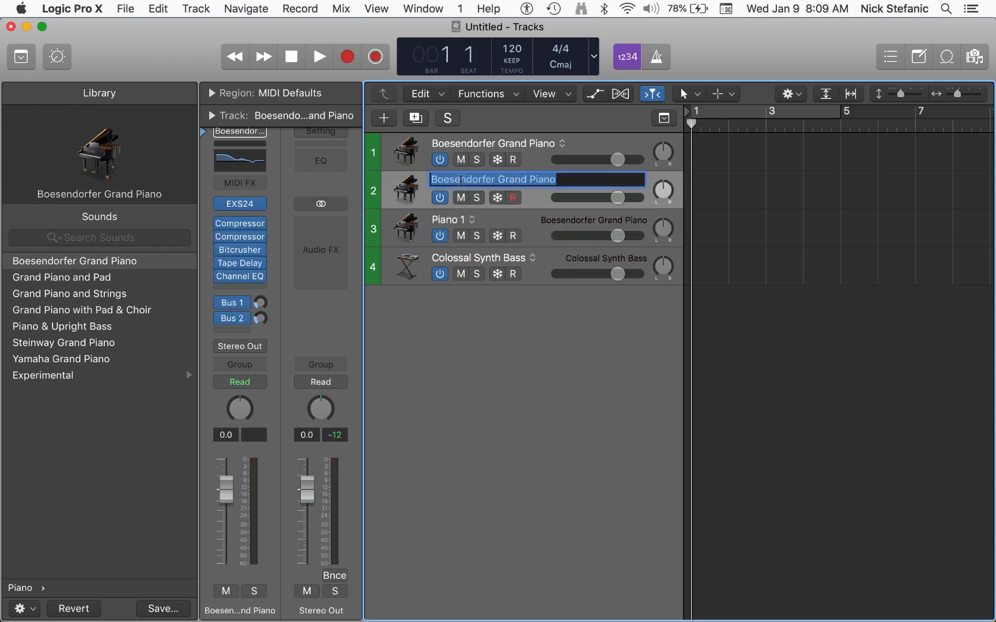
text(Piano 2)
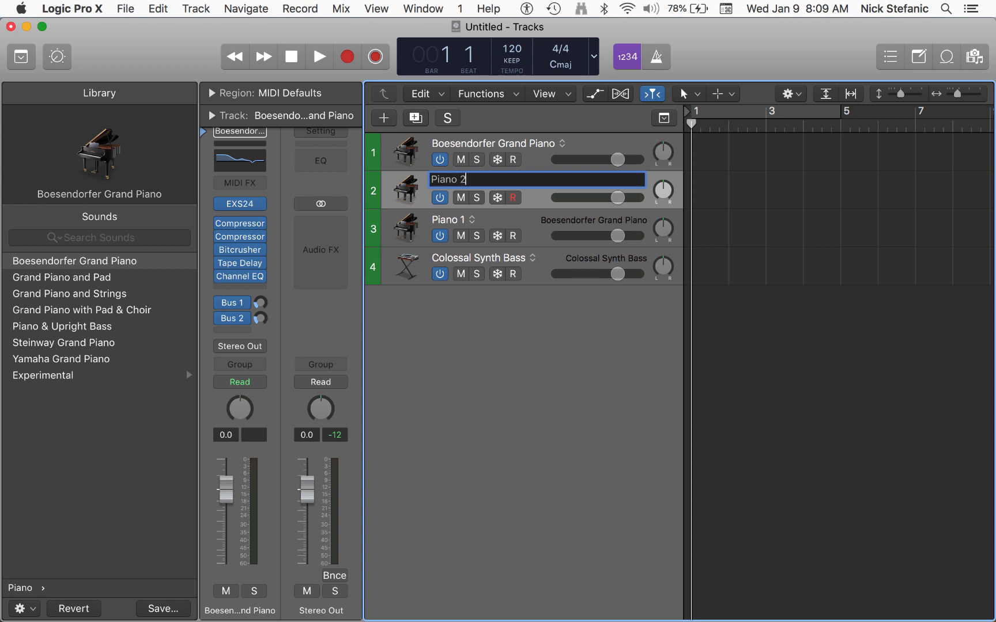
key(Return)
Step: Rename the first track, entering Guitar 1 and replacing it with Piano 3
double_click(467, 145)
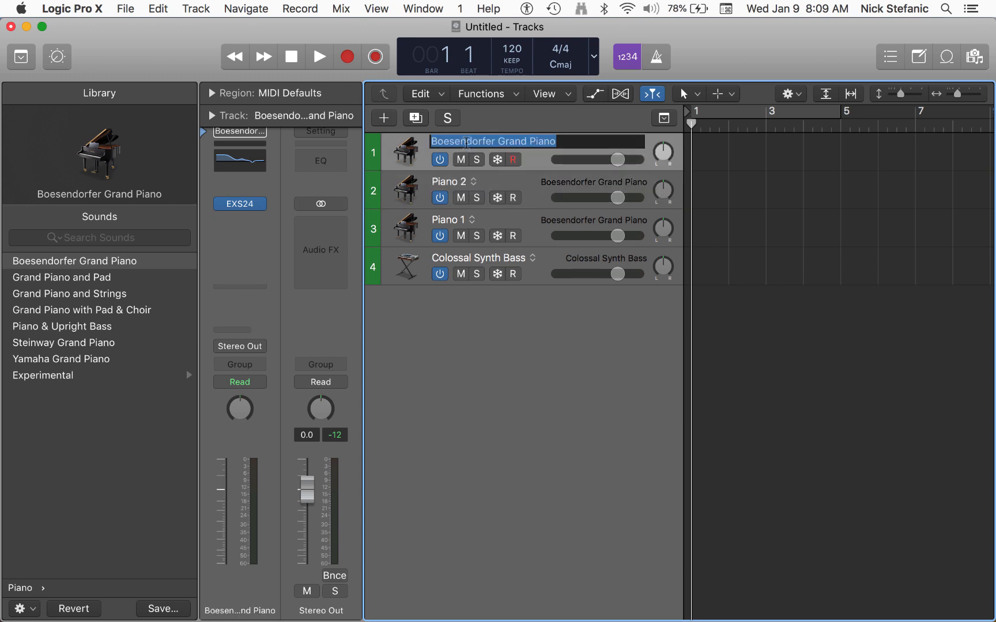
text(Guitar 1)
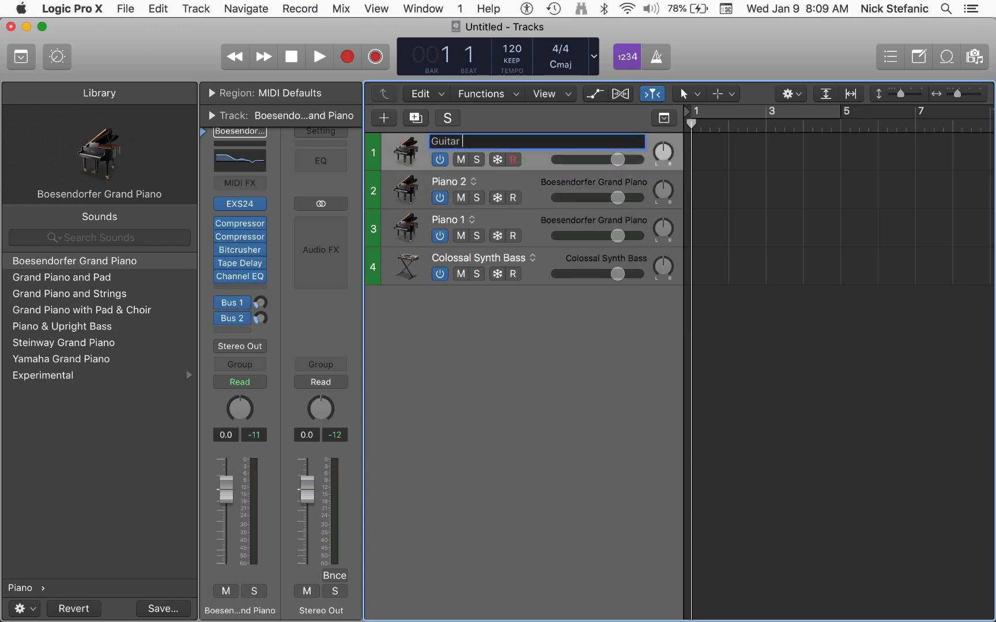
key(BackSpace)
key(BackSpace)
key(BackSpace)
key(BackSpace)
key(BackSpace)
key(BackSpace)
key(BackSpace)
text(Piano 3)
key(Return)
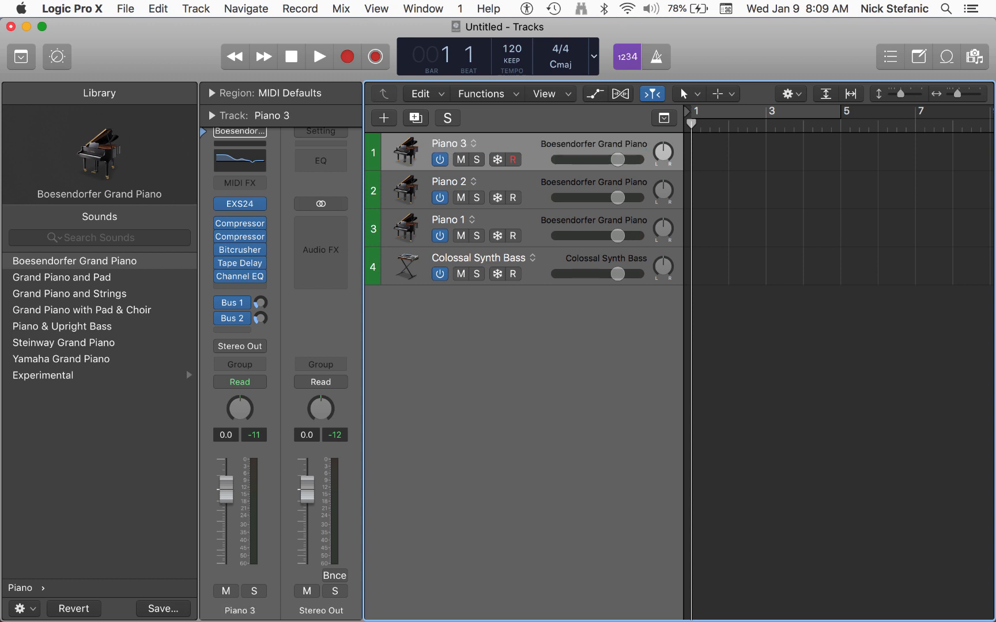
Step: Delete the Piano 2 and Piano 1 tracks
click(540, 220)
click(533, 197)
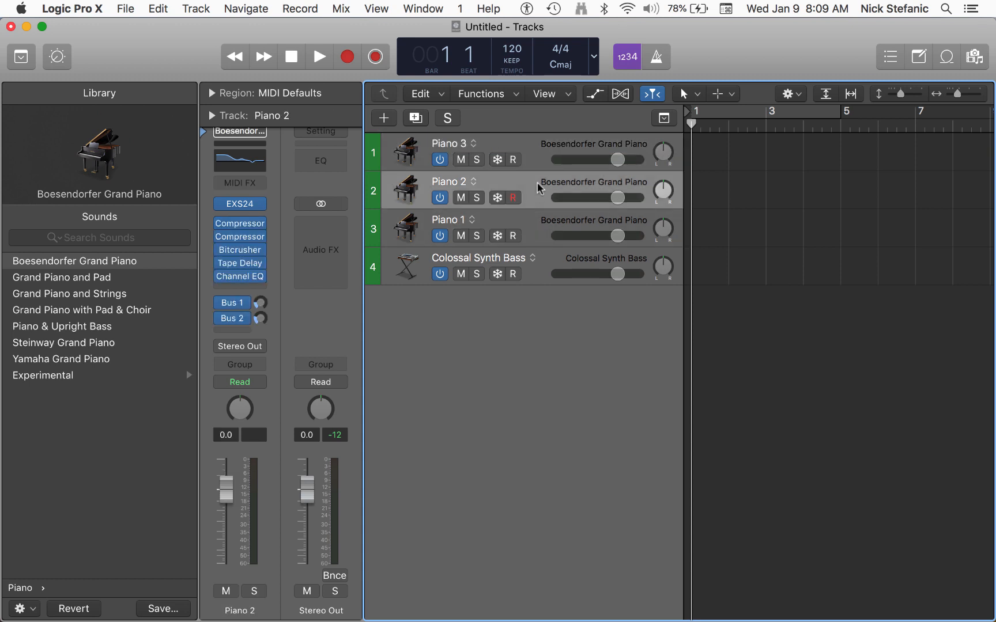
shift+click(541, 224)
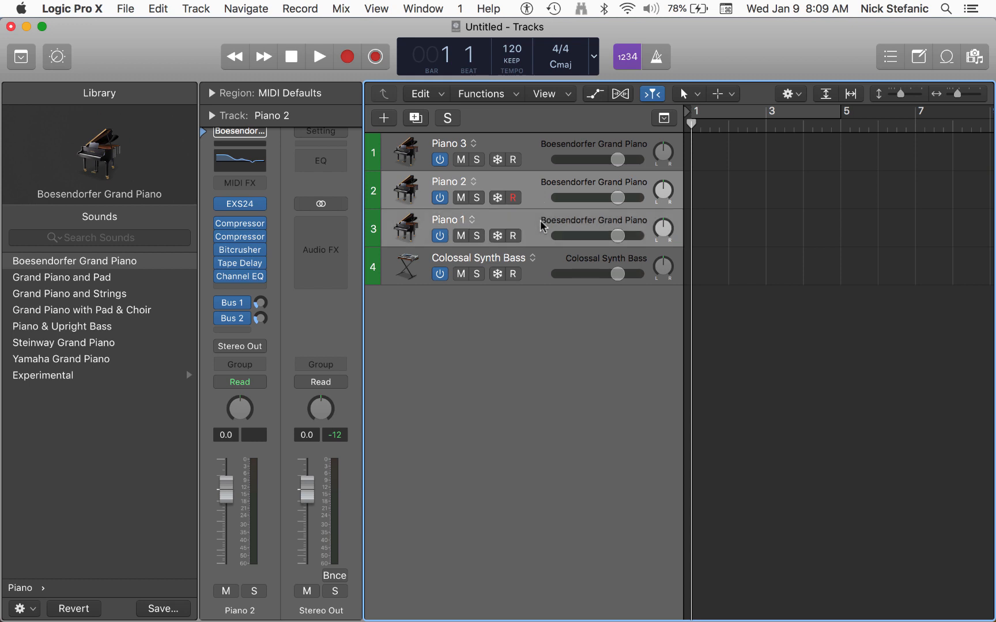
click(533, 195)
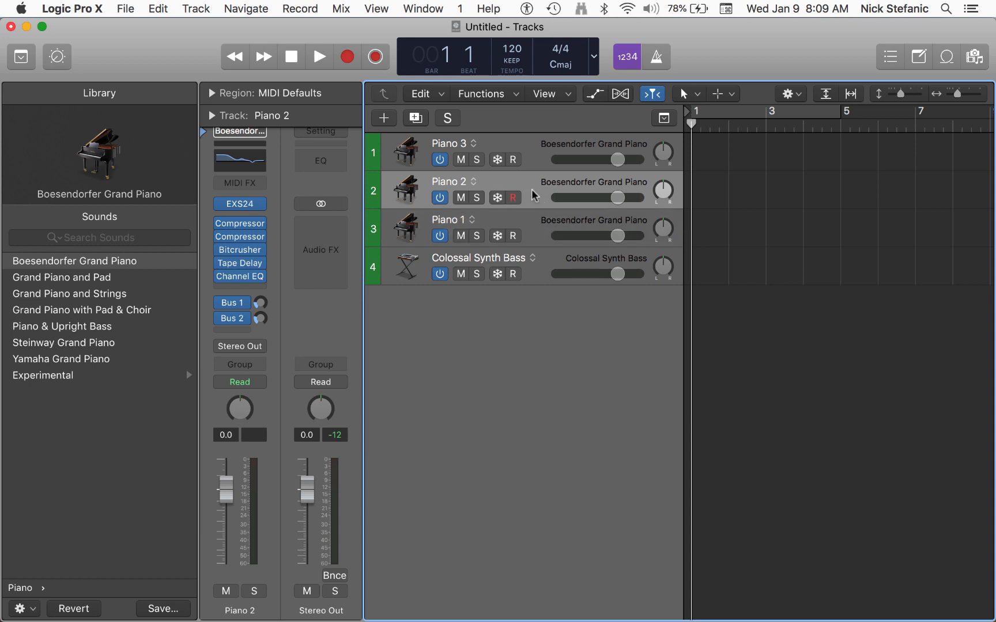
key(super+BackSpace)
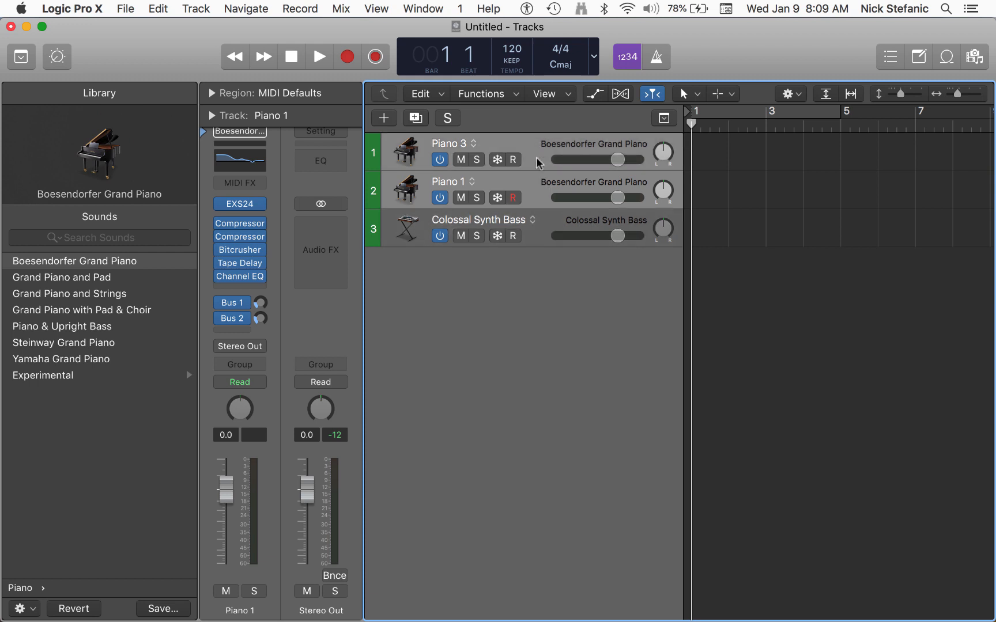
key(super+BackSpace)
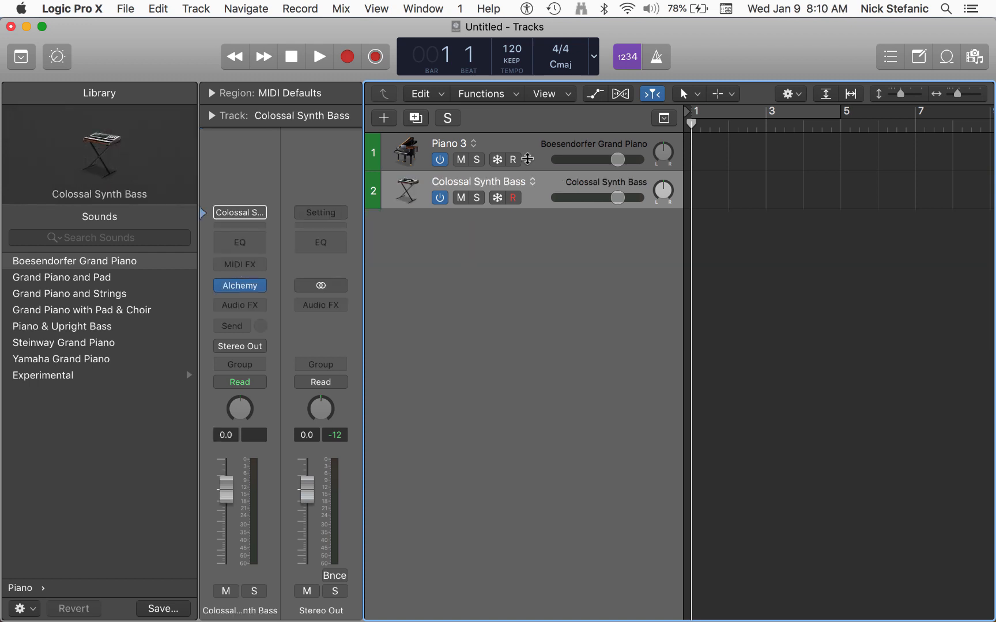
Step: Select the Piano 3 track, open the project Note Pad, and hide and reshow the Inspector
click(526, 158)
key(alt+super+p)
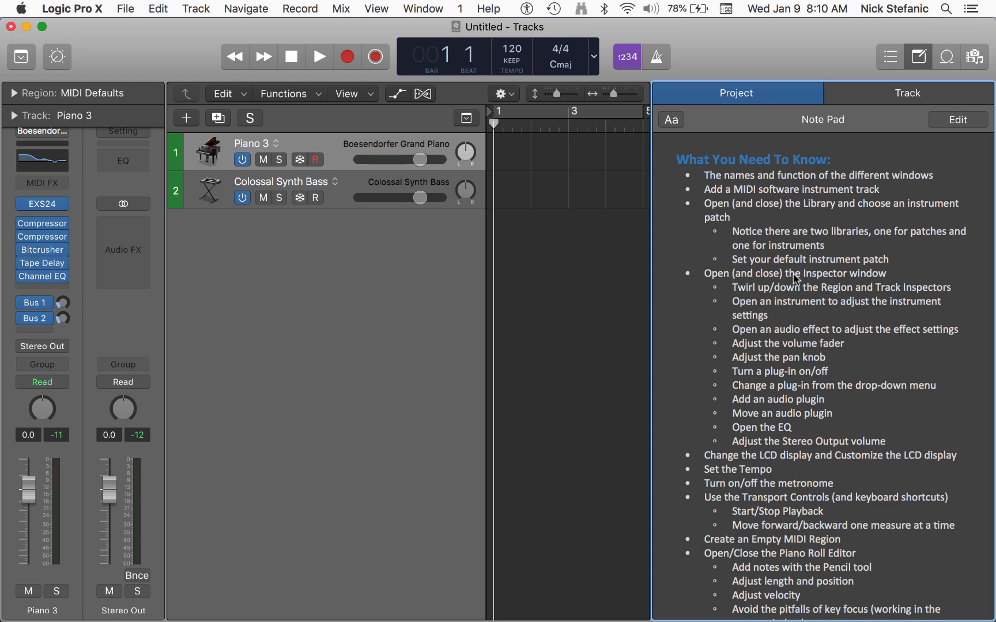
key(i)
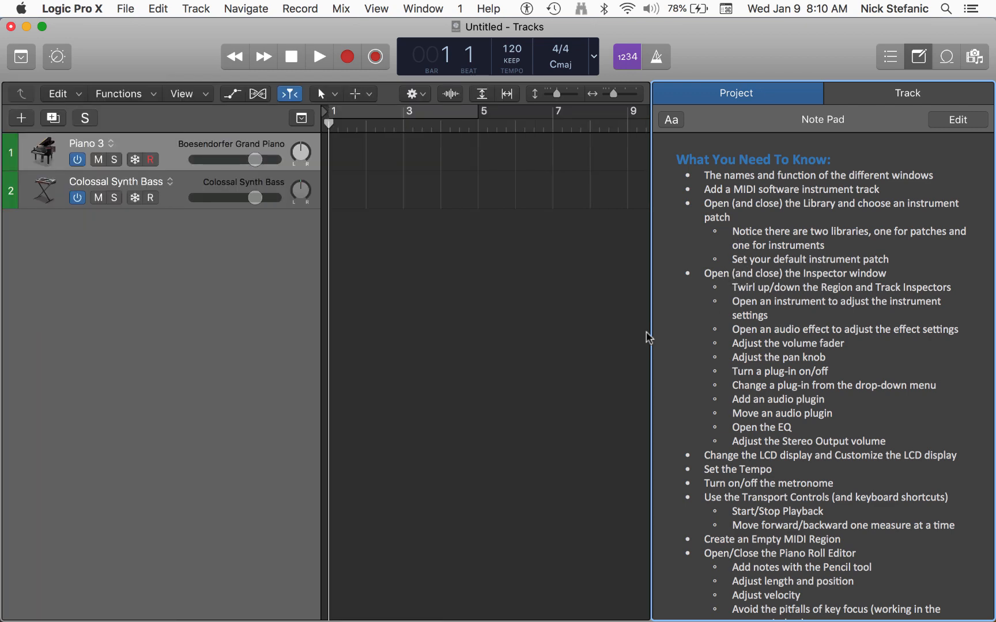
key(i)
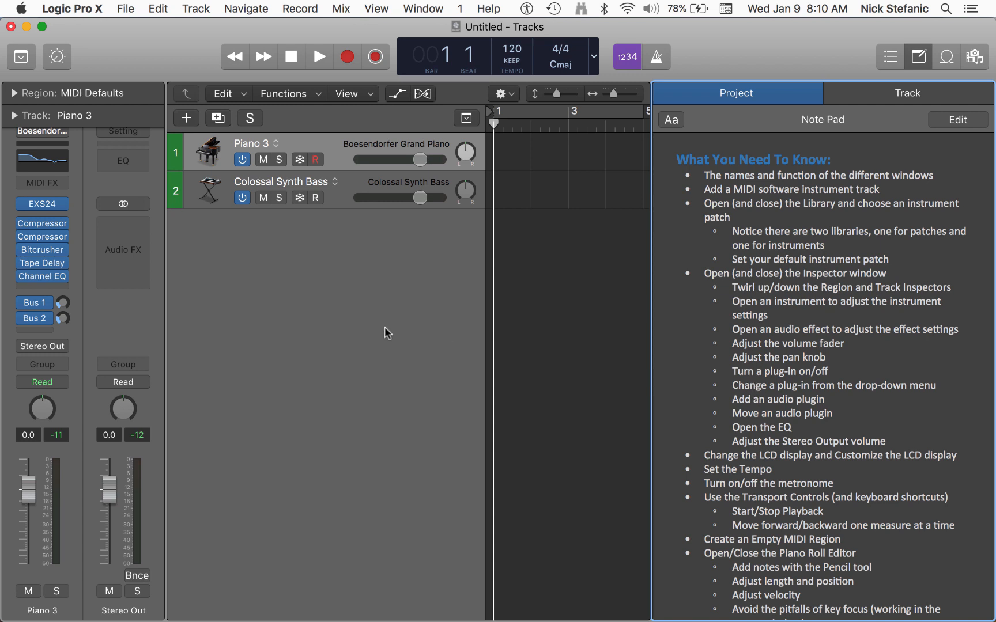
Step: View the instrument plug-ins available for the Piano 3 track without changing the instrument, and point out the Stereo Out volume fader
mouse_move(65, 223)
click(64, 205)
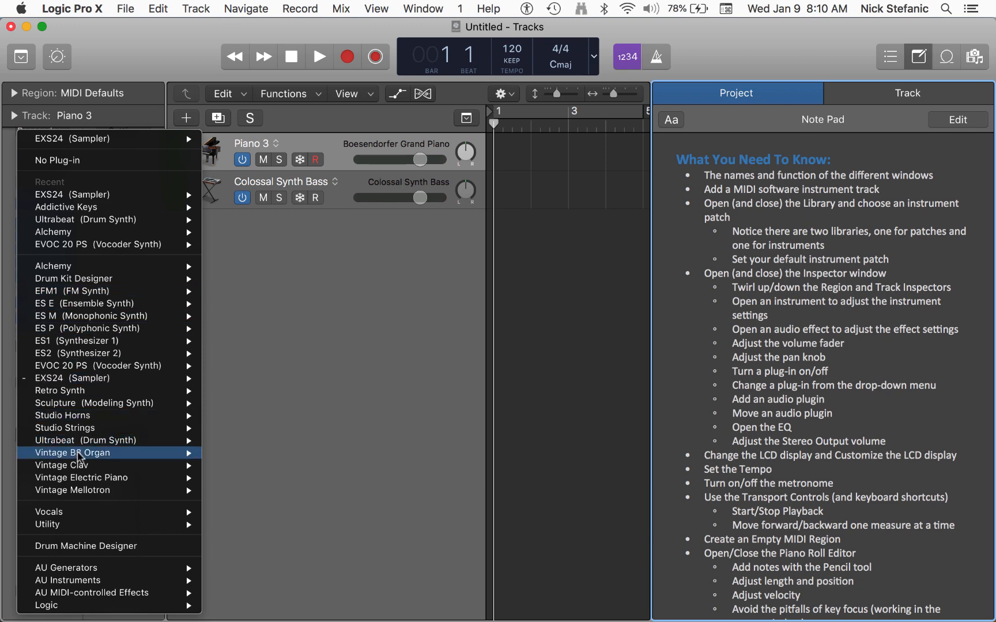
mouse_move(97, 328)
click(398, 271)
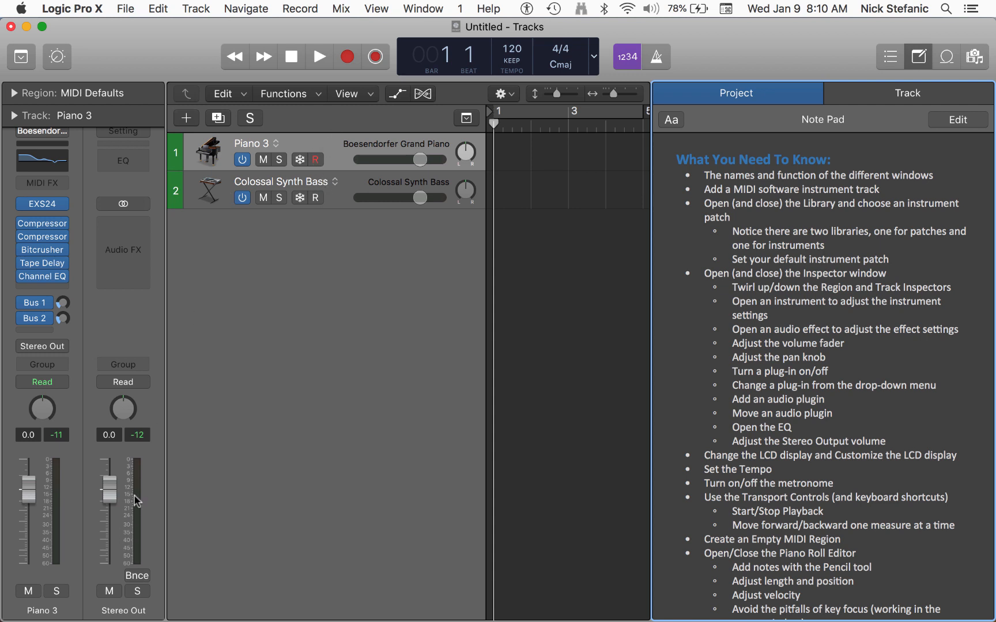
mouse_move(109, 490)
mouse_down()
mouse_move(109, 522)
mouse_move(109, 491)
mouse_up()
Step: Review the remaining project notes and change the LCD display mode to Custom
scroll(733, 464, down, 3)
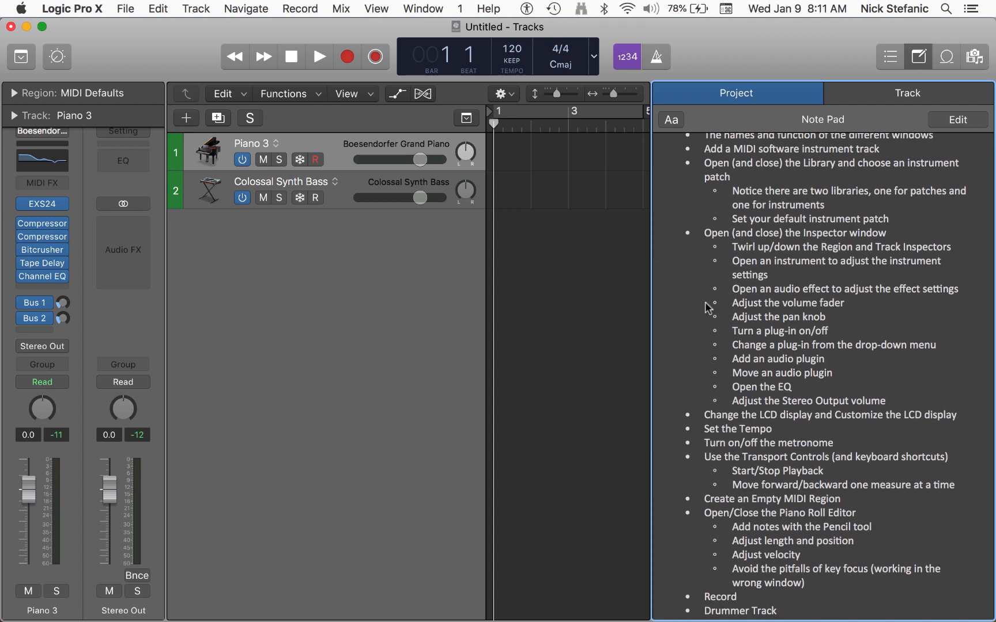
scroll(707, 311, down, 2)
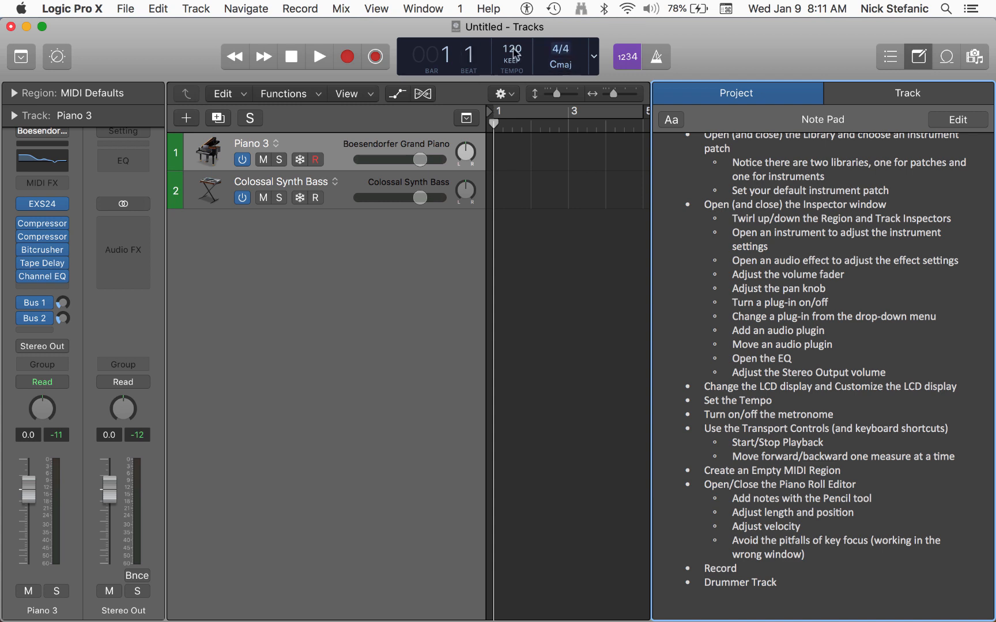
click(593, 57)
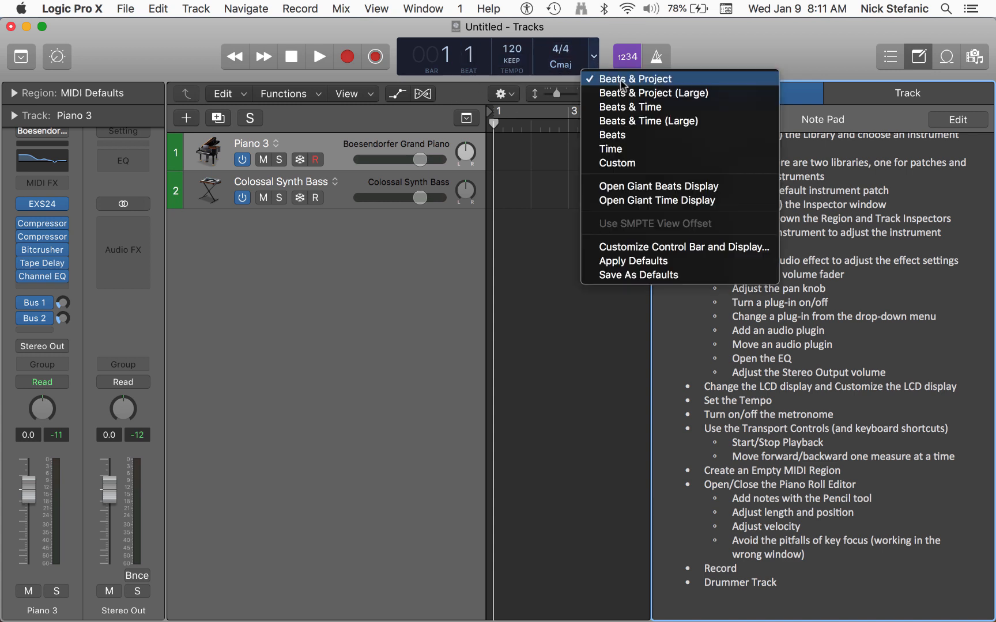
click(599, 26)
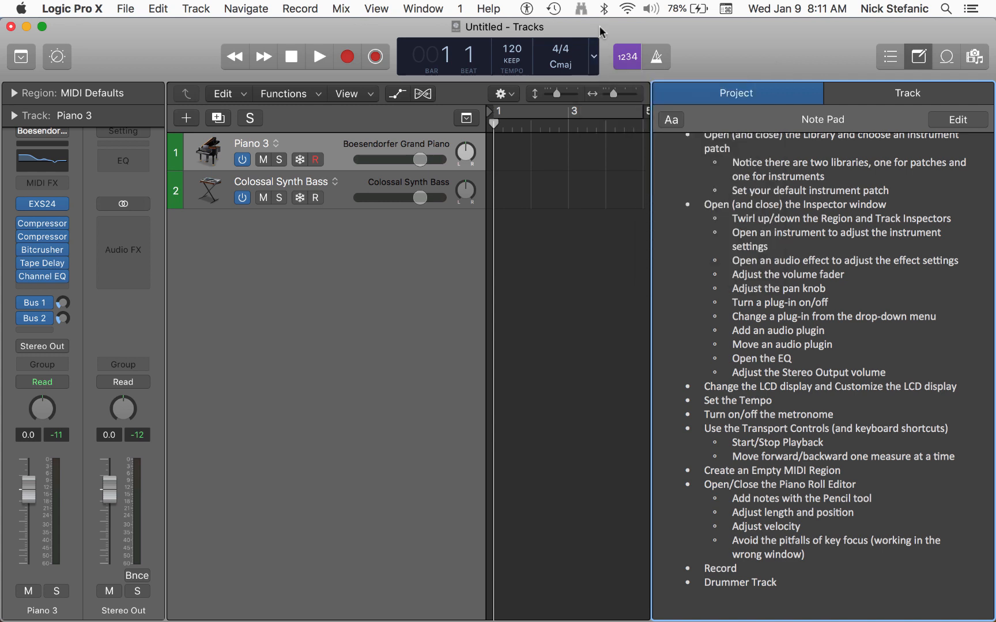
click(594, 57)
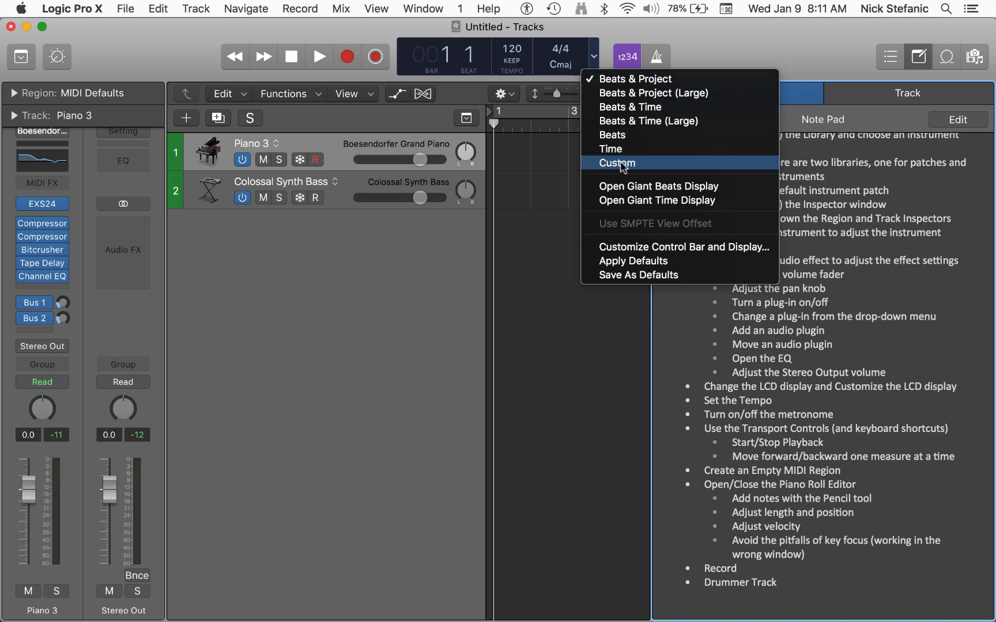
click(634, 166)
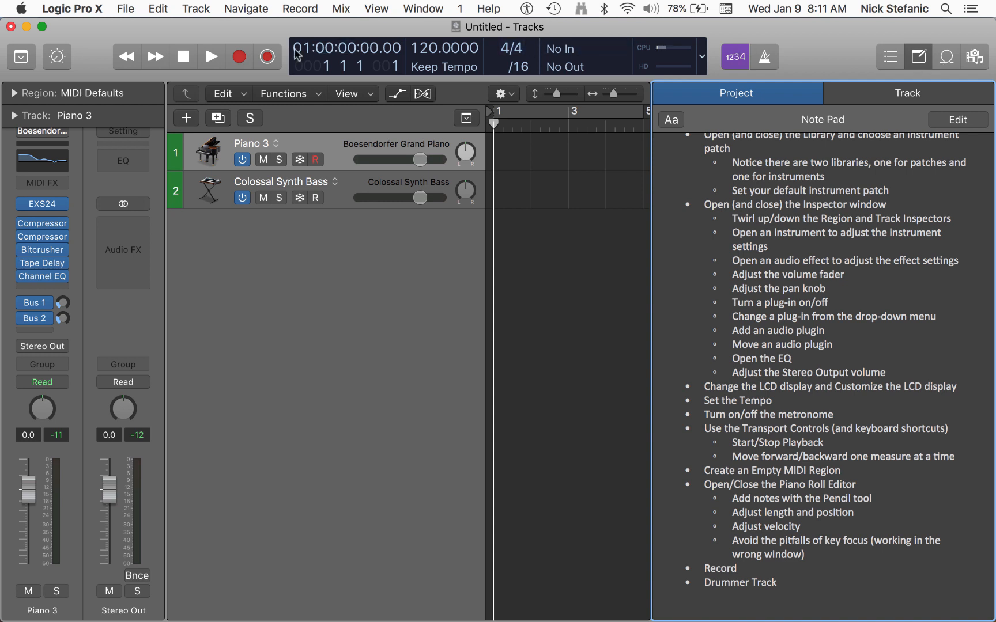
Step: Open the control bar and display customization, and turn the Replace function on and off again
right_click(798, 65)
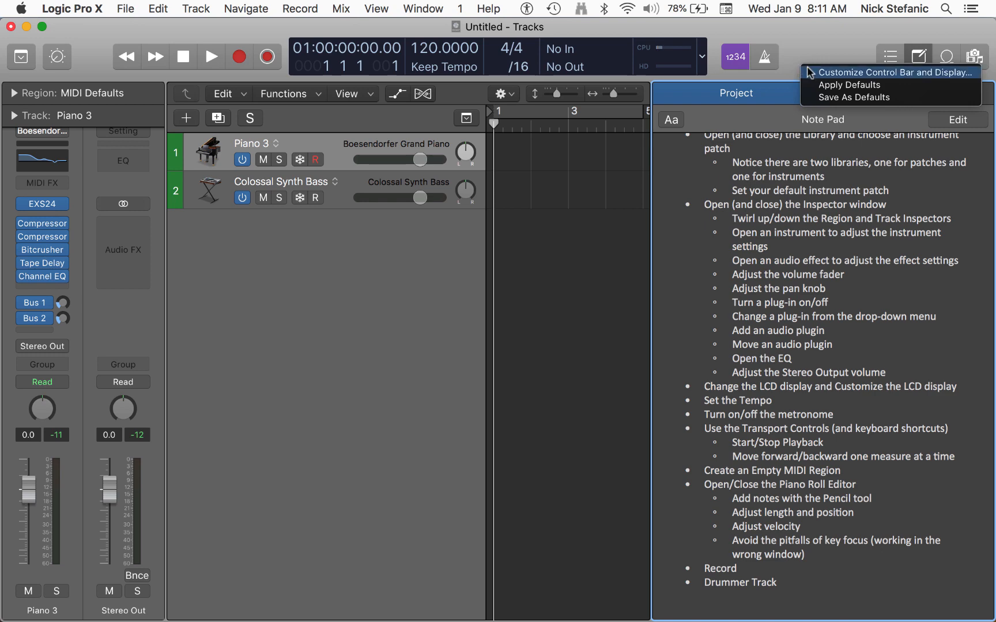
click(858, 71)
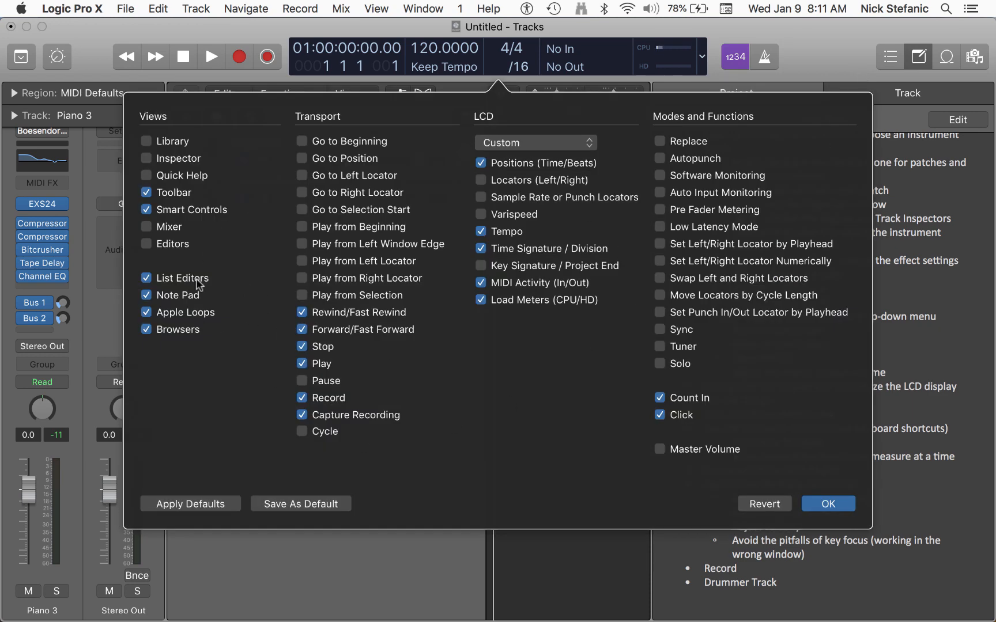
click(660, 142)
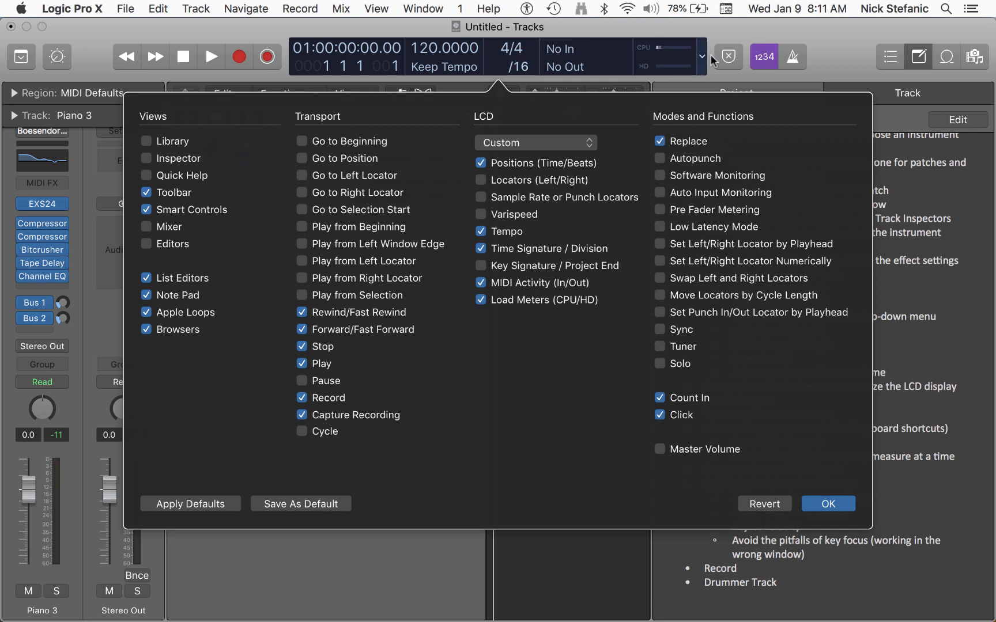
click(659, 141)
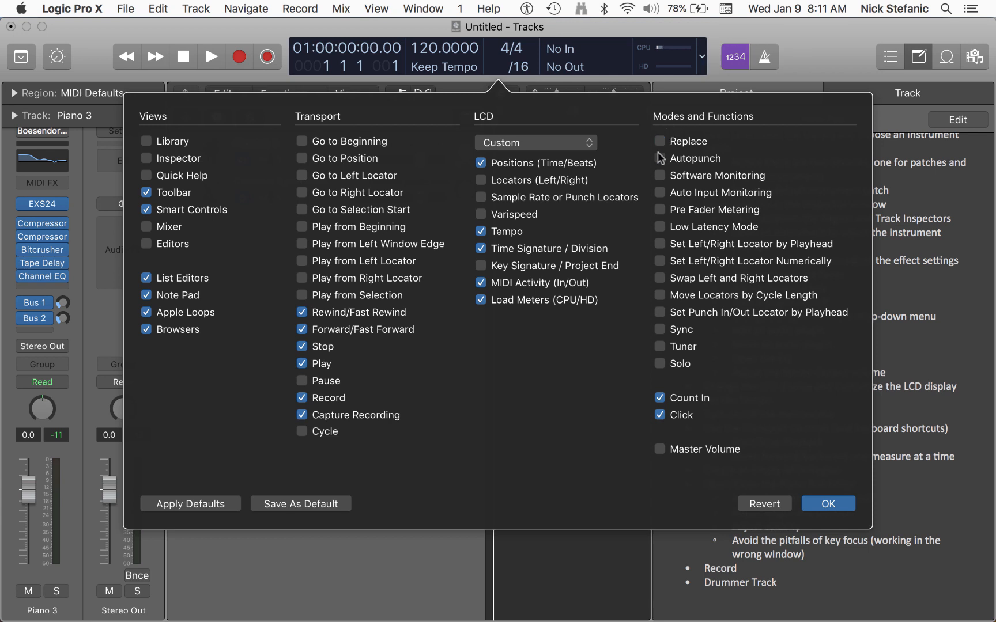
Step: Add Software Monitoring, Auto Input Monitoring, Autopunch and Replace to the control bar, and remove all four again
click(659, 175)
click(659, 193)
click(660, 157)
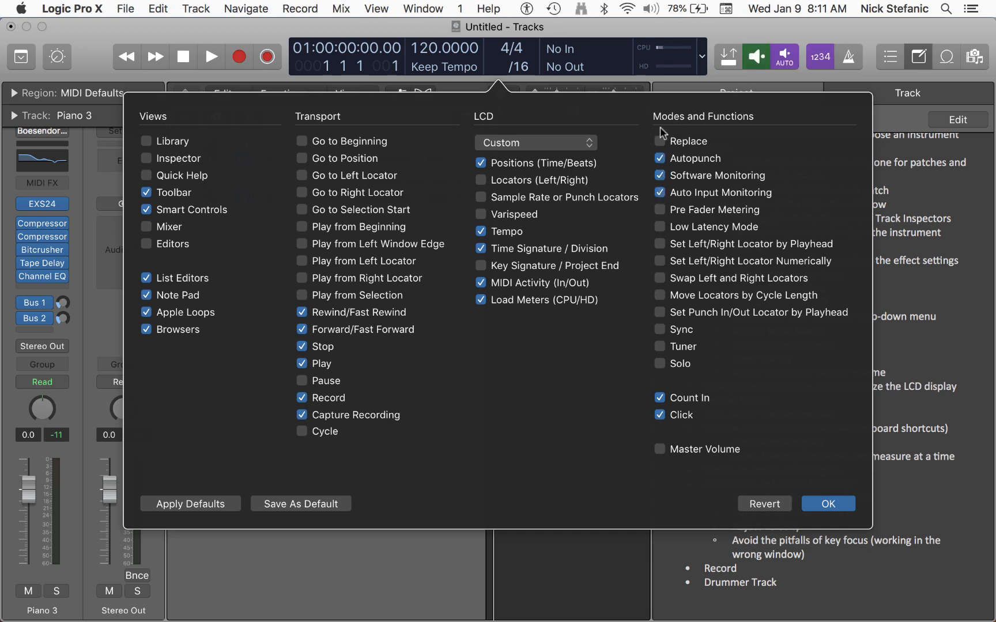
click(659, 141)
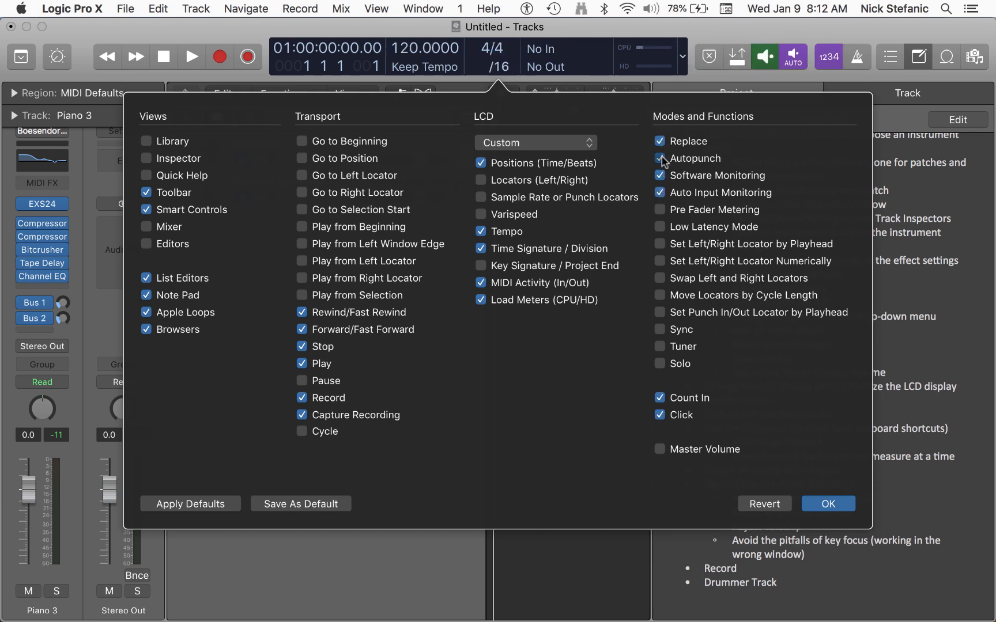
click(660, 159)
click(660, 141)
click(659, 175)
click(660, 193)
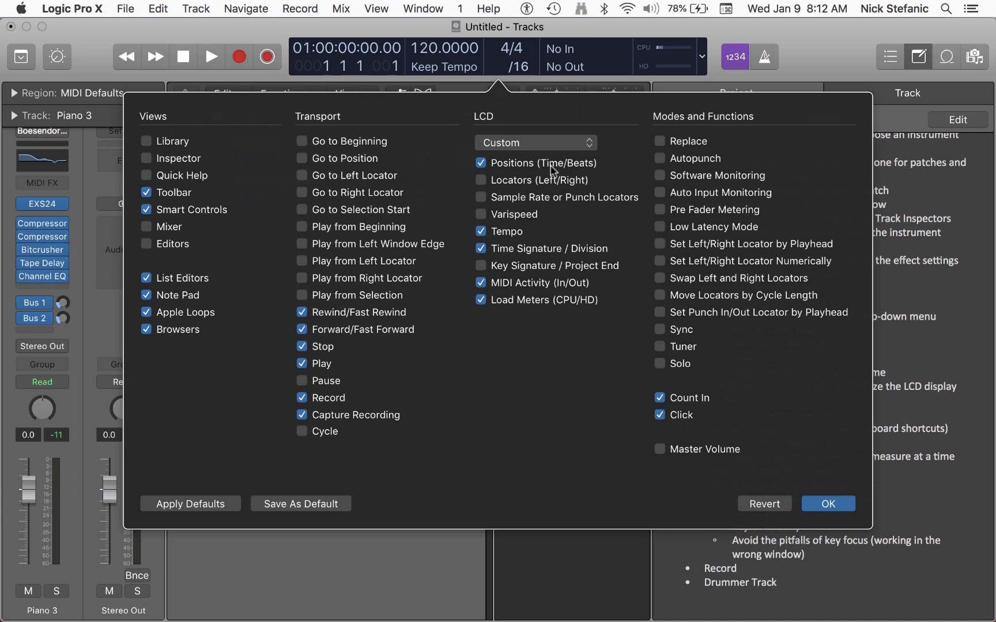
Step: Add Locators (Left/Right) and Varispeed to the custom LCD, remove both again, and accept the customization
click(480, 182)
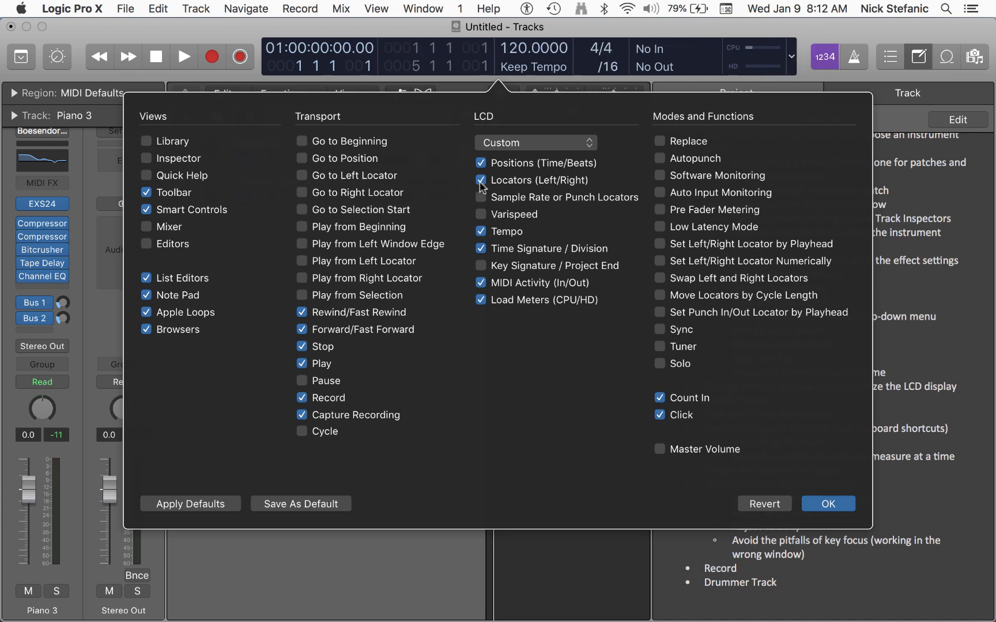
click(480, 181)
click(480, 214)
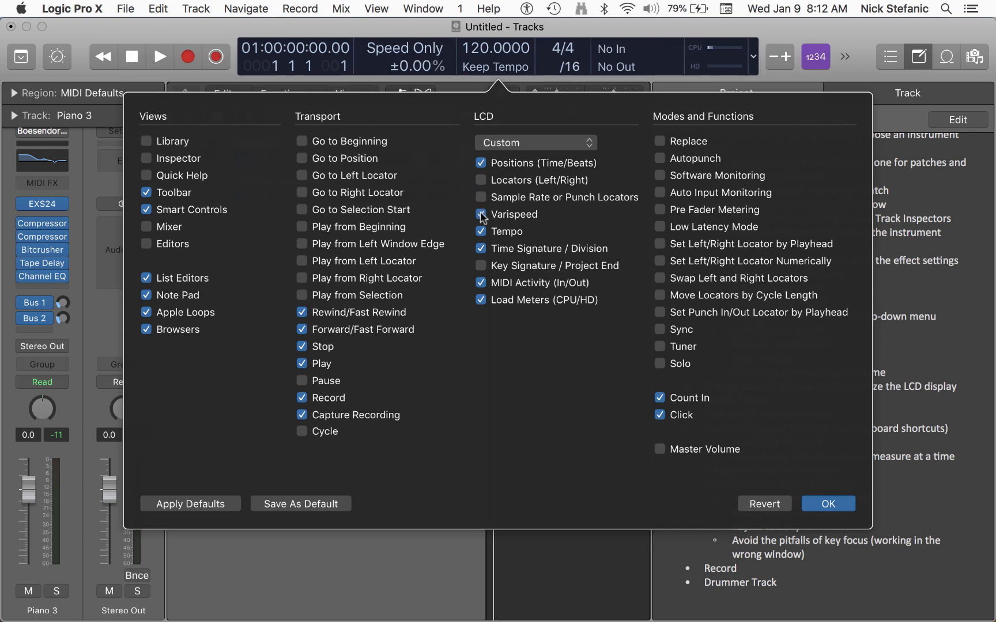
click(481, 215)
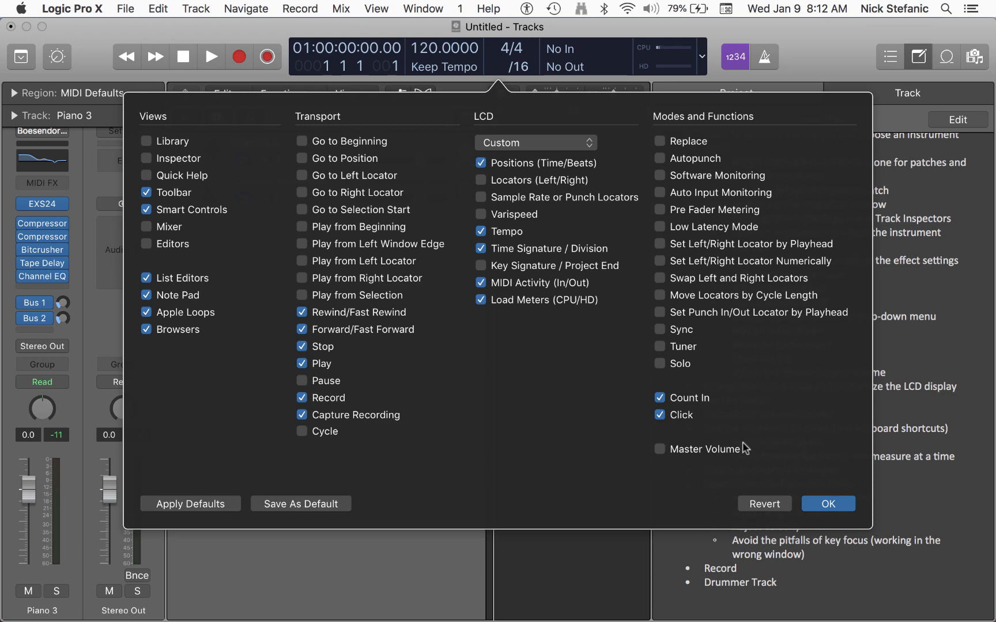
click(813, 499)
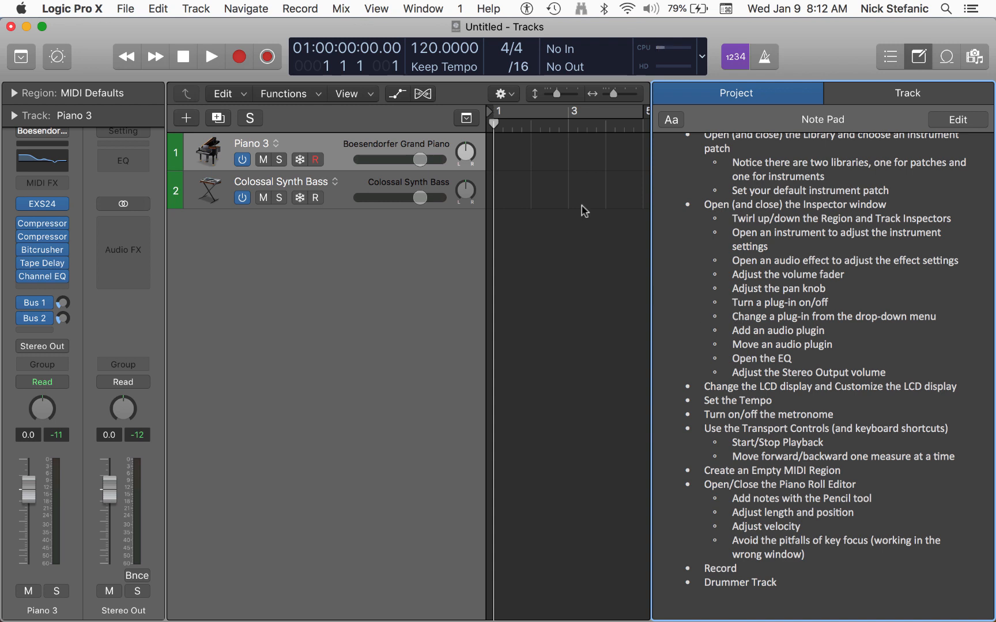
Step: Turn on the metronome, toggle it off and on several times, leave it on, and play the project briefly to hear the click
click(514, 162)
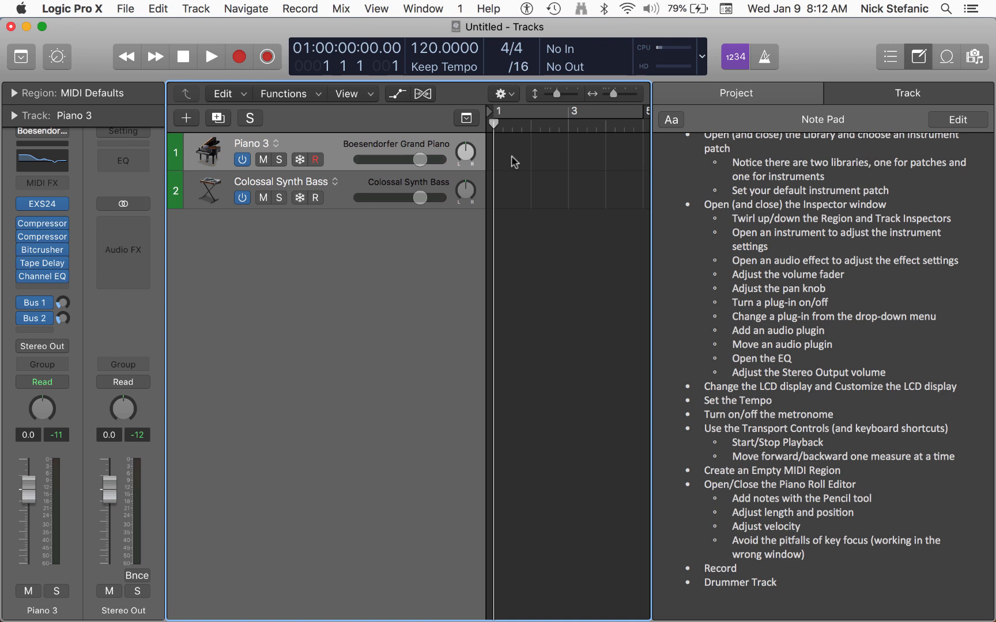
click(764, 57)
key(k)
key(k)
key(k)
key(k)
key(k)
key(k)
key(k)
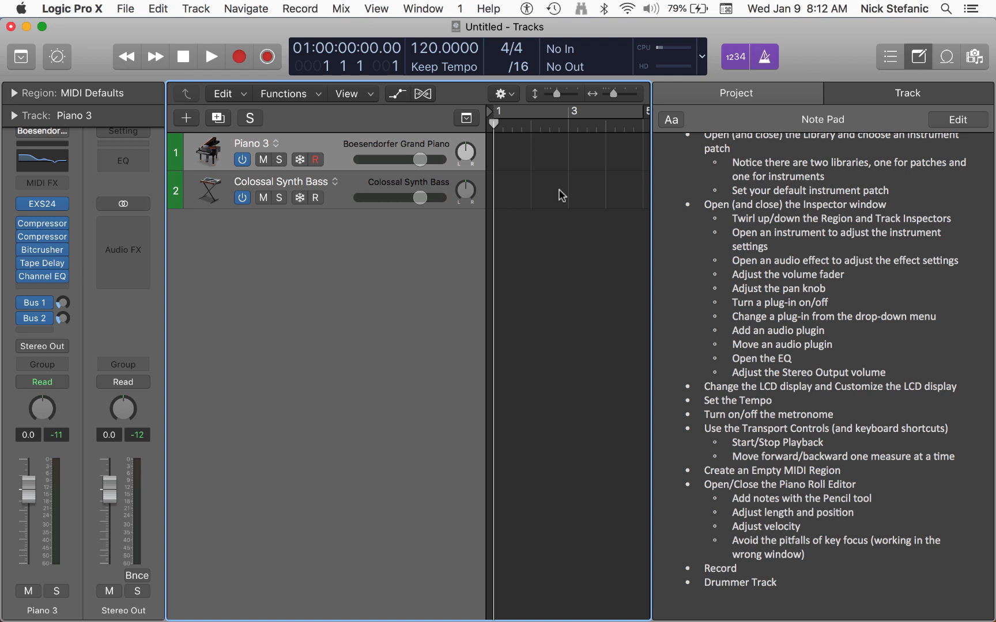
key(k)
key(space)
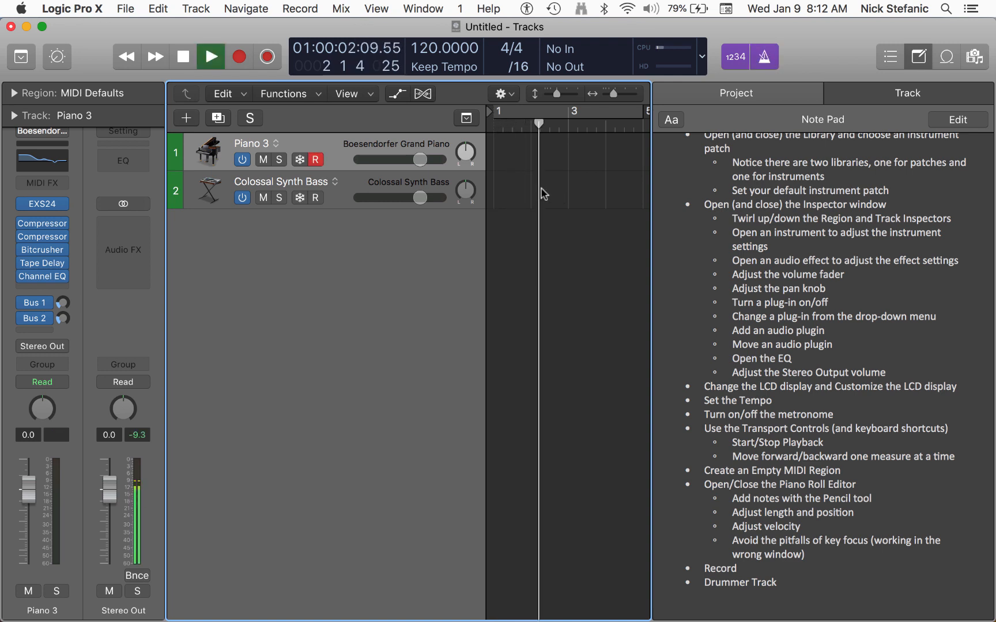
key(space)
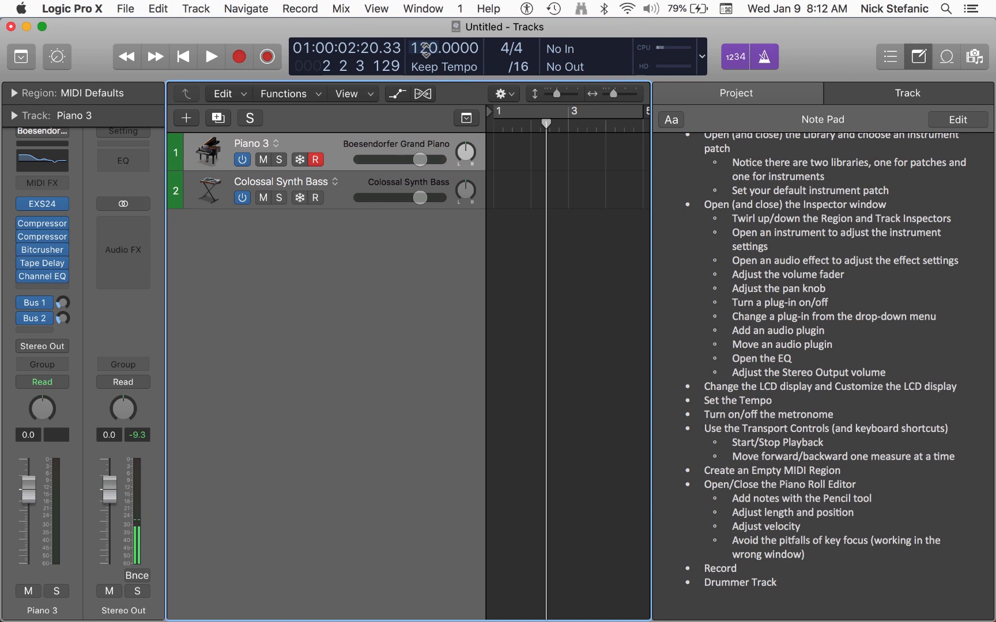
Step: Set the project tempo to 140
mouse_move(424, 51)
mouse_down()
mouse_move(425, 75)
mouse_move(424, 58)
mouse_up()
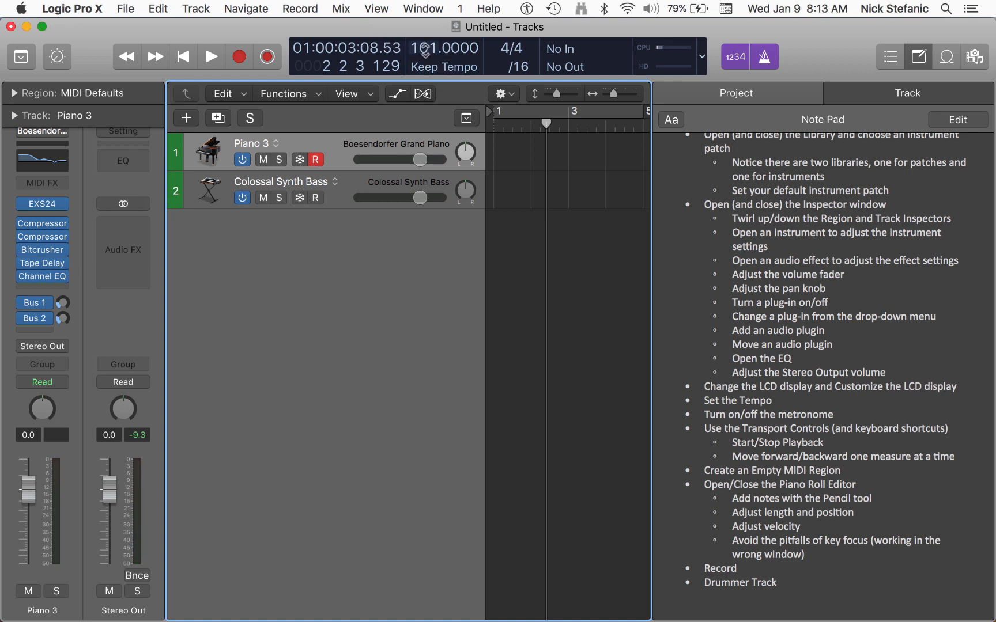
double_click(424, 50)
text(140)
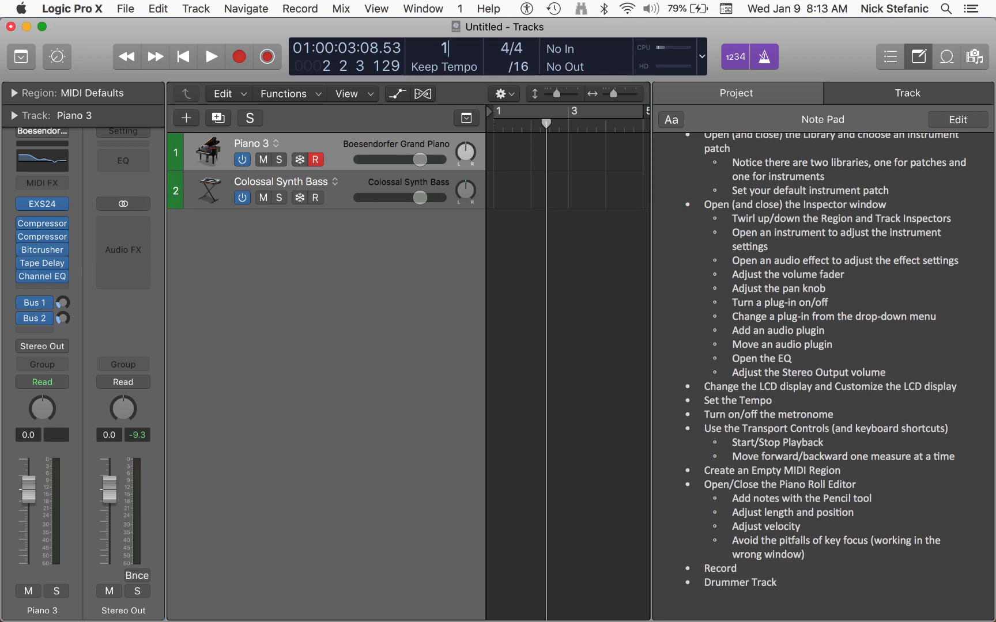
Step: Switch to Ableton Live, adjust the song tempo there, and return to Logic Pro X
key(super+Tab)
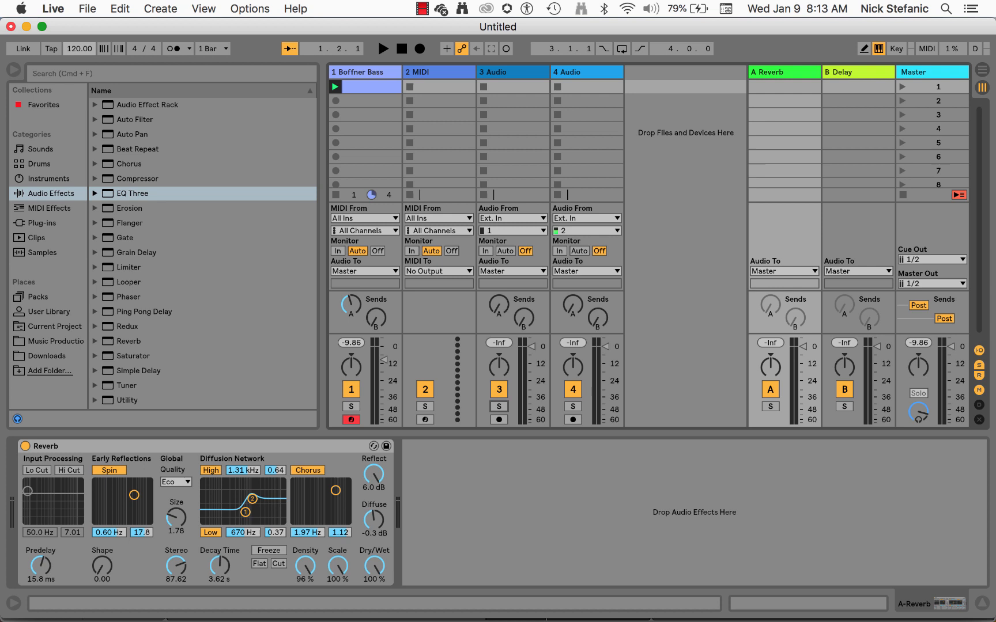
mouse_move(80, 49)
mouse_down()
mouse_move(79, 59)
mouse_move(78, 40)
mouse_up()
key(cmd+Tab)
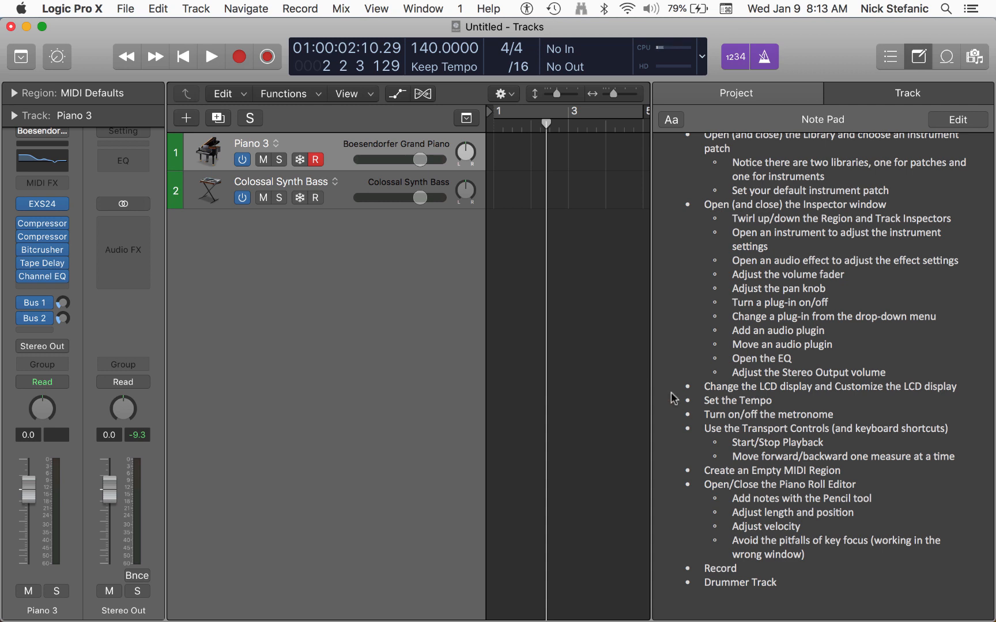
Step: Keep the metronome on, return the playhead to the beginning, and play the project briefly to hear the click at 140
key(k)
key(k)
click(448, 128)
key(Return)
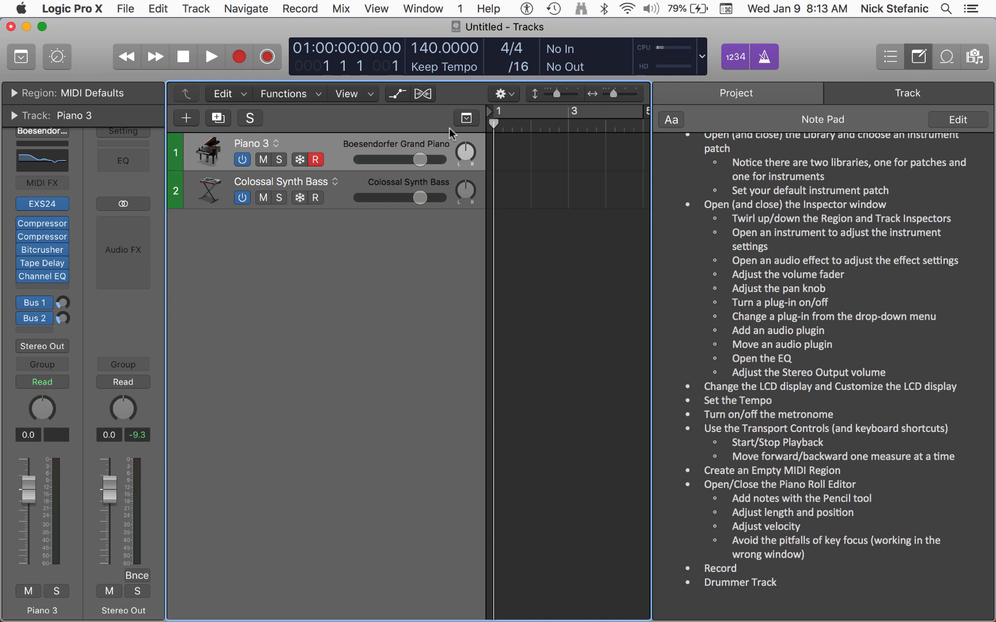
key(space)
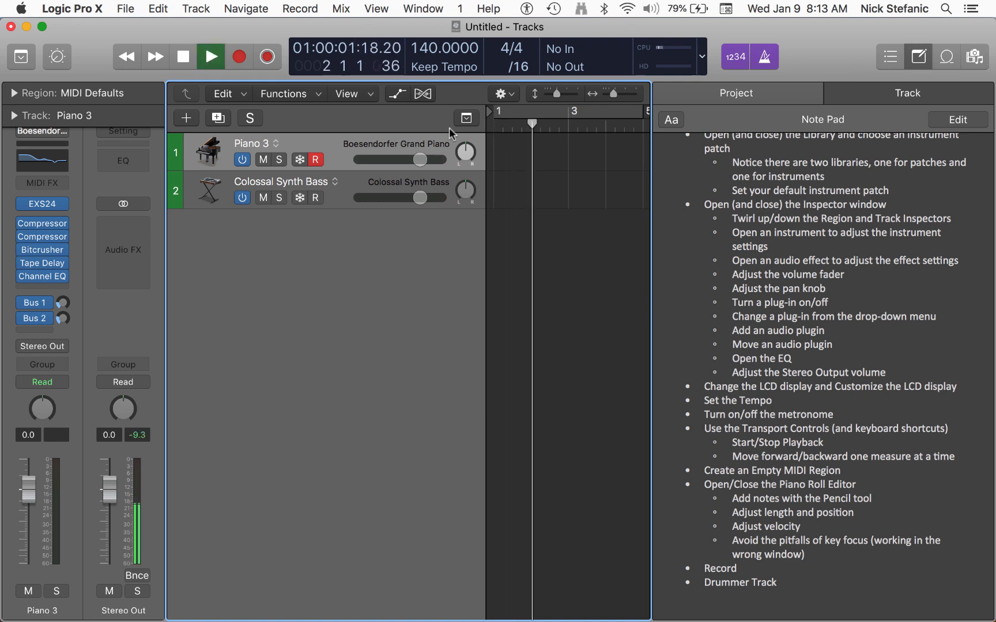
key(space)
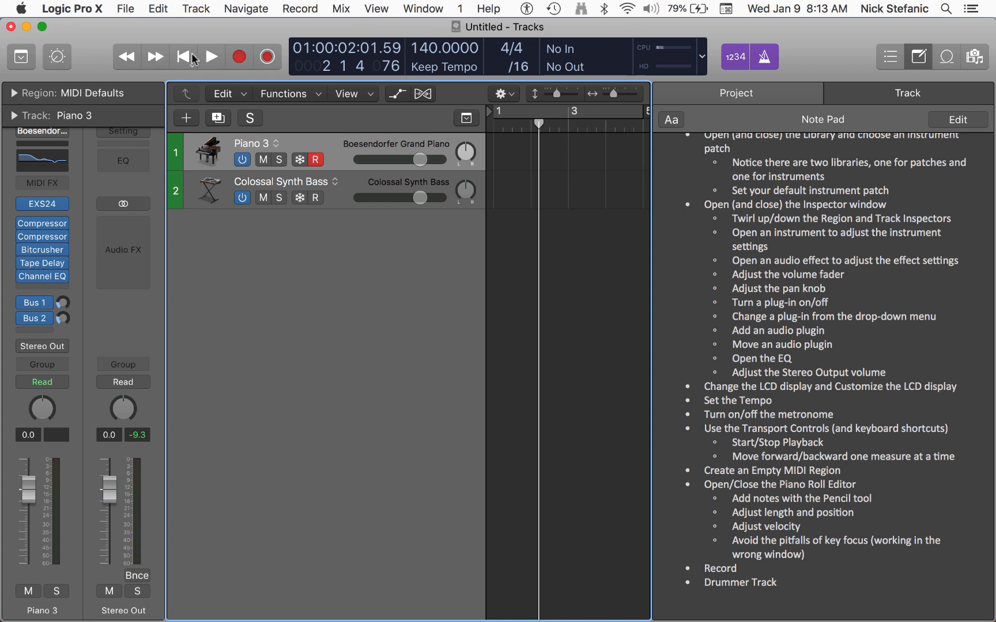
Step: Use Forward and Rewind to shift the playhead one measure at a time in both directions, ending at measure 3
click(156, 56)
click(156, 57)
click(126, 57)
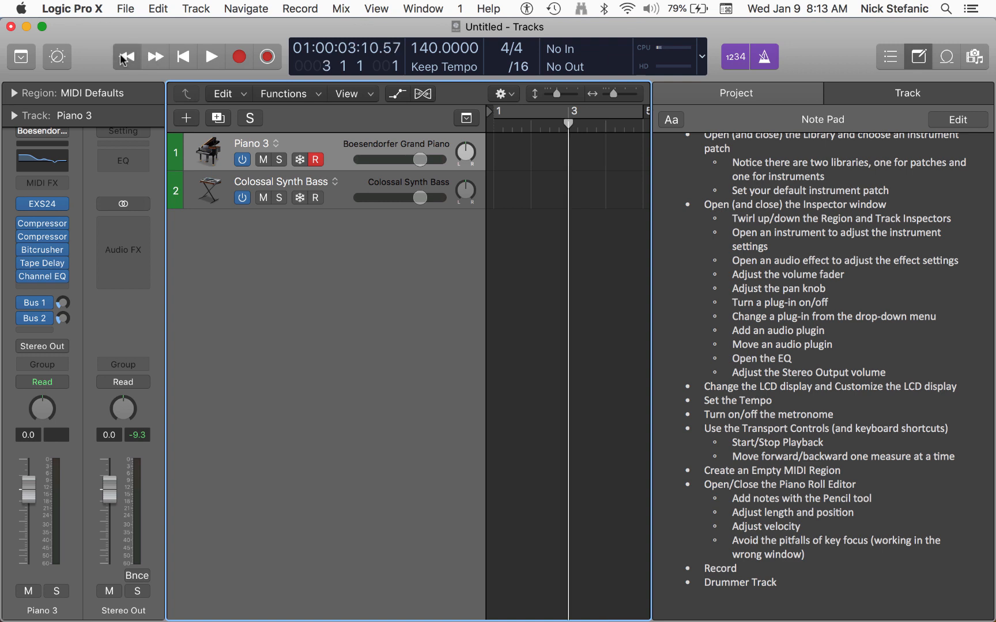
click(124, 58)
click(124, 58)
click(155, 57)
click(155, 57)
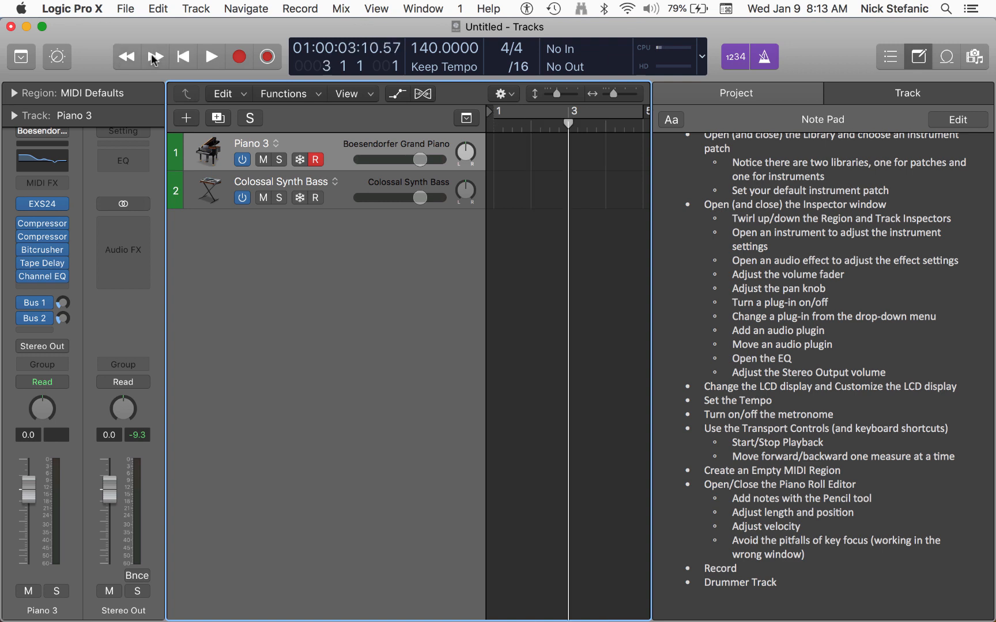
Step: Step the playhead repeatedly backward and forward across the first measures, and return it to the start of measure 1
key(comma)
key(comma)
key(period)
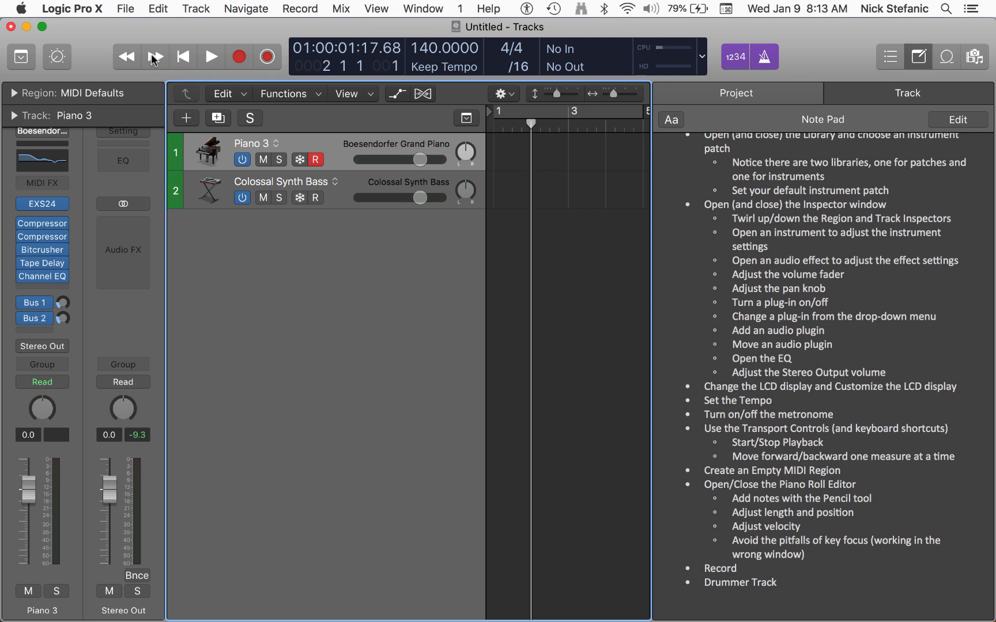
key(period)
key(period)
key(comma)
key(comma)
key(comma)
key(period)
key(period)
key(period)
key(period)
key(period)
key(period)
key(comma)
key(comma)
key(comma)
key(comma)
key(comma)
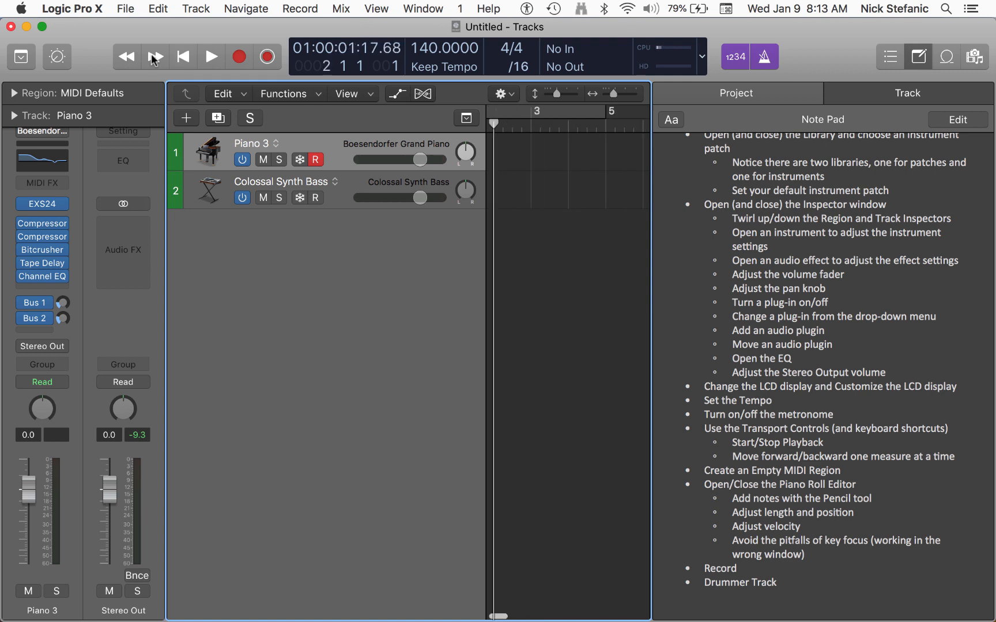
key(comma)
key(period)
key(period)
key(period)
key(period)
key(period)
key(comma)
key(comma)
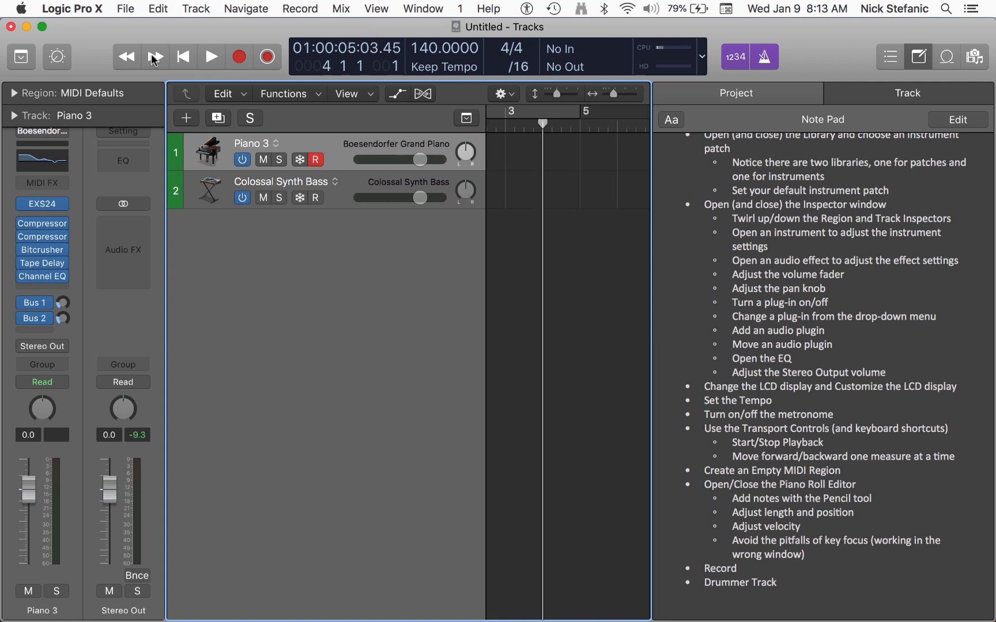
key(comma)
key(comma)
key(comma)
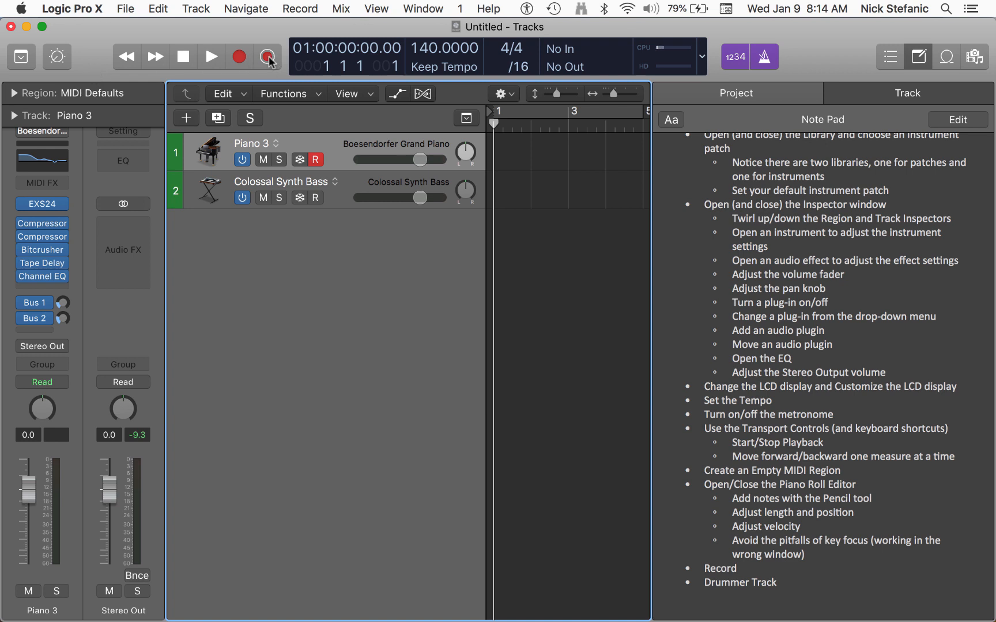
Step: Open the control bar customization, check the Capture Recording option, accept the settings, and review the project notes
right_click(103, 69)
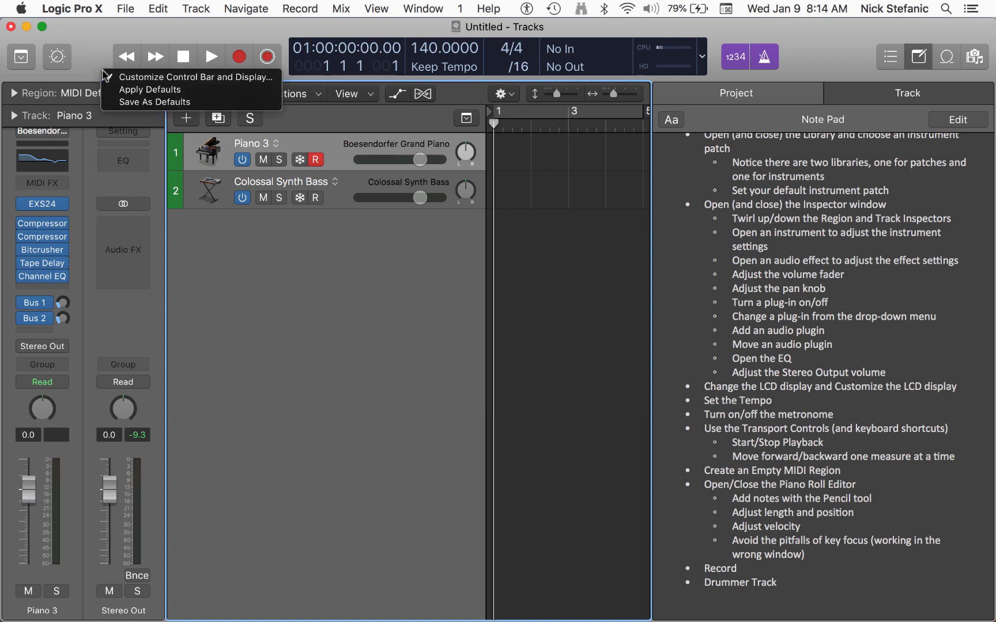
click(147, 78)
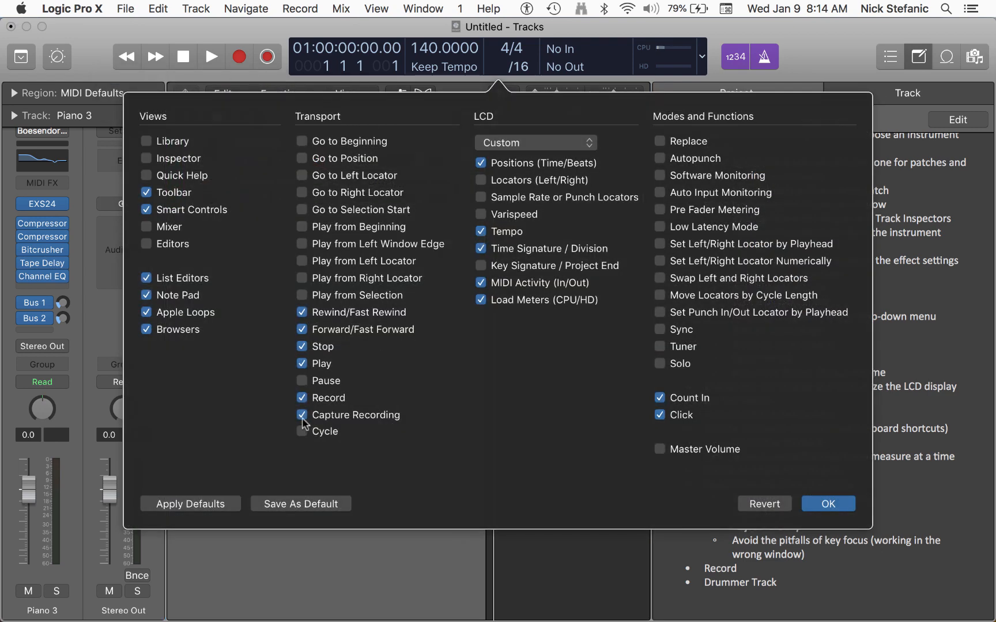
click(823, 505)
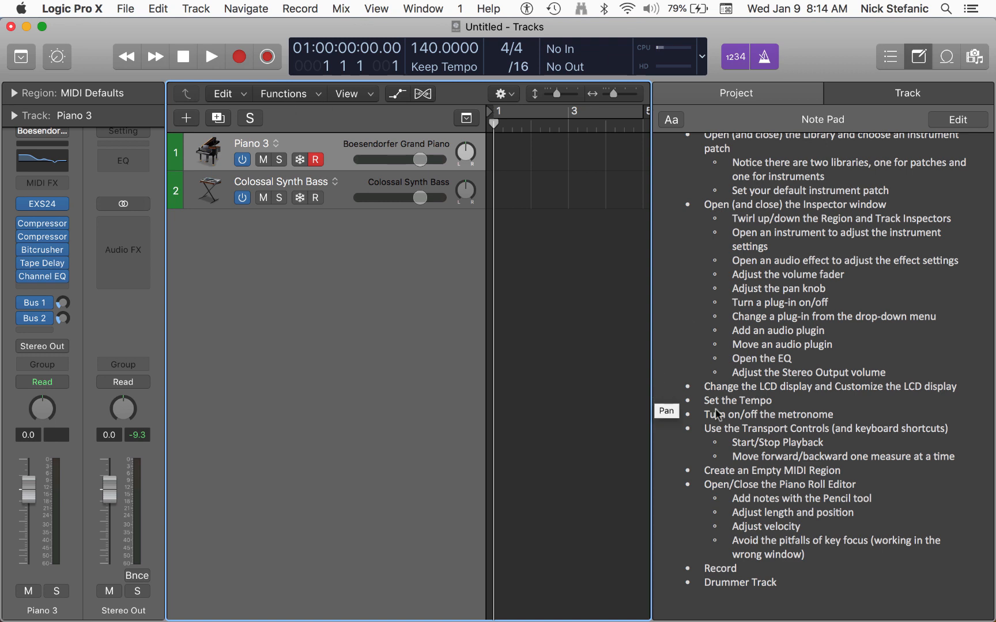
scroll(716, 414, up, 1)
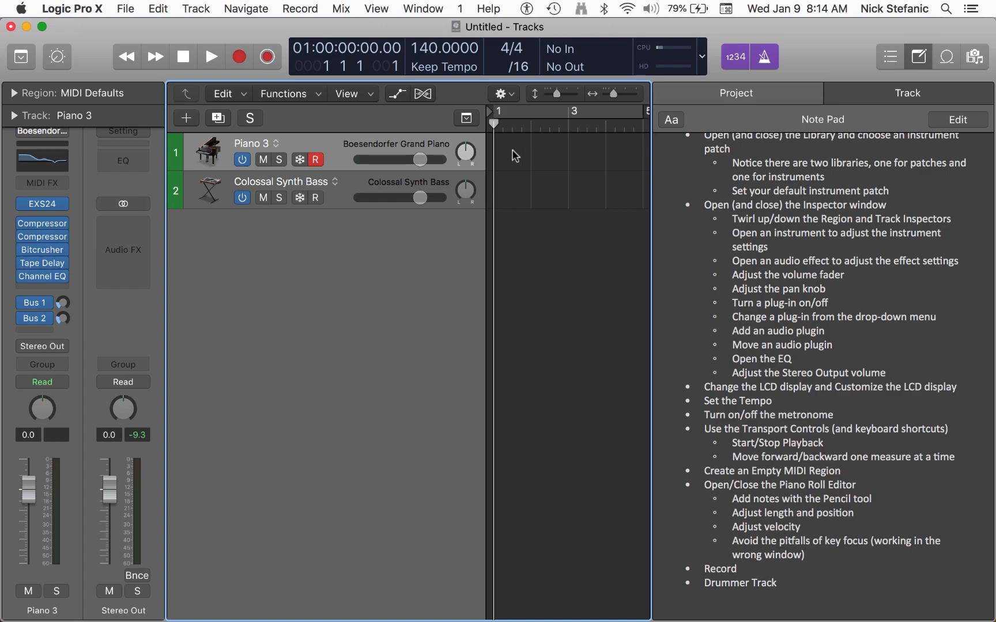
Step: Switch to Ableton Live, create a MIDI clip in the Boffner Bass track's second slot, and add notes on C2, G1 and a lower pitch
key(super+Tab)
key(super+Tab)
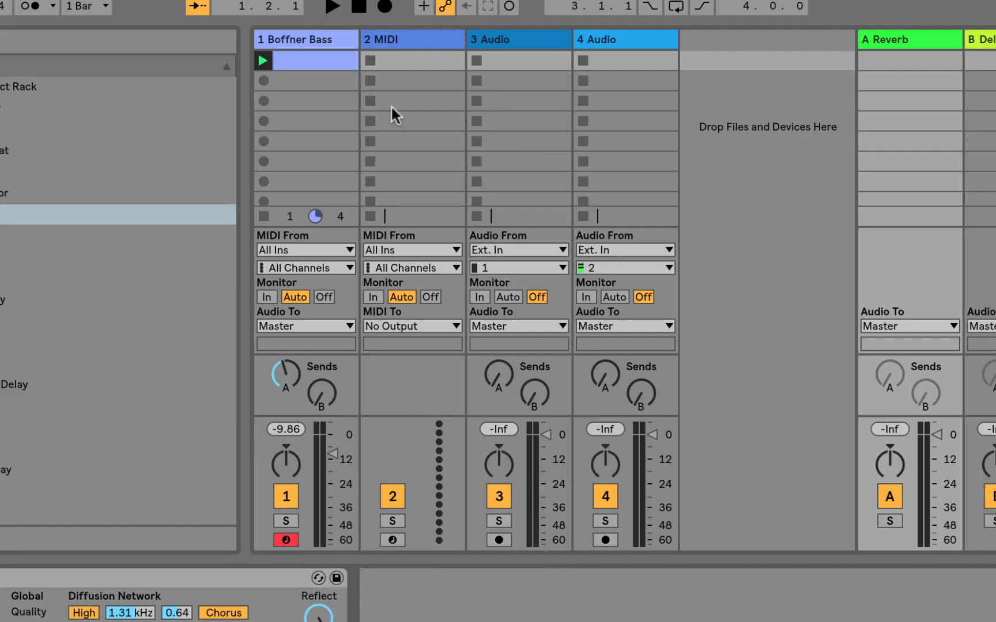
double_click(311, 80)
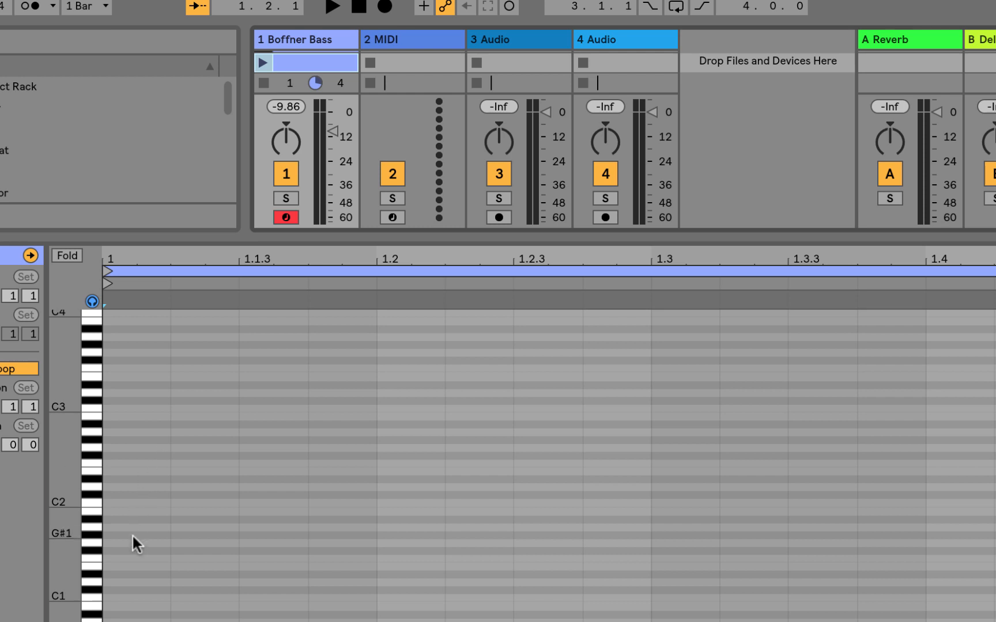
double_click(112, 501)
double_click(200, 542)
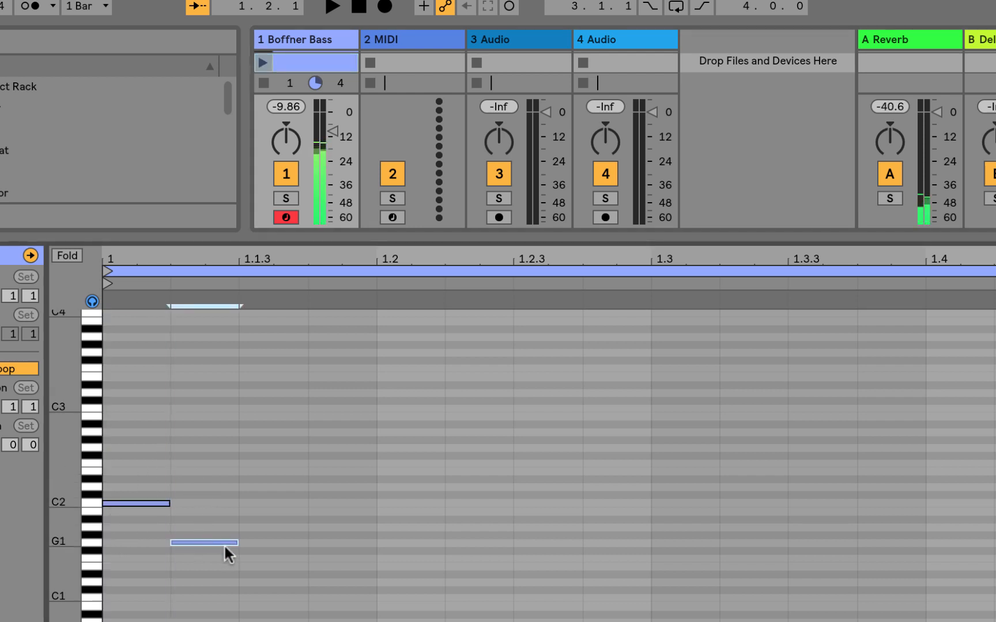
double_click(340, 565)
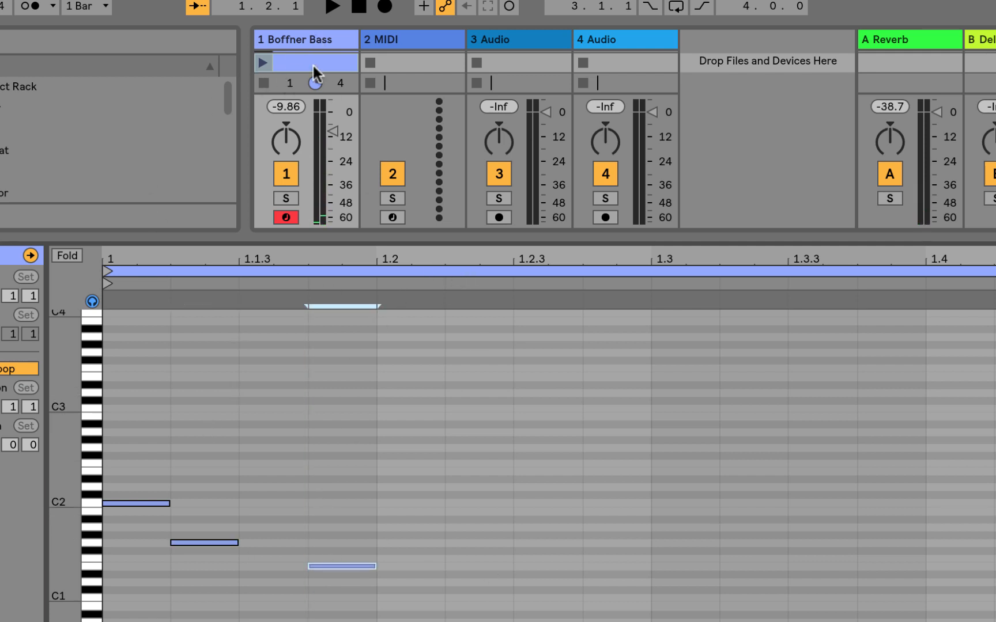
Step: Launch the new bass clip, and change from its note editor to the track's devices and the Arrangement View
click(268, 60)
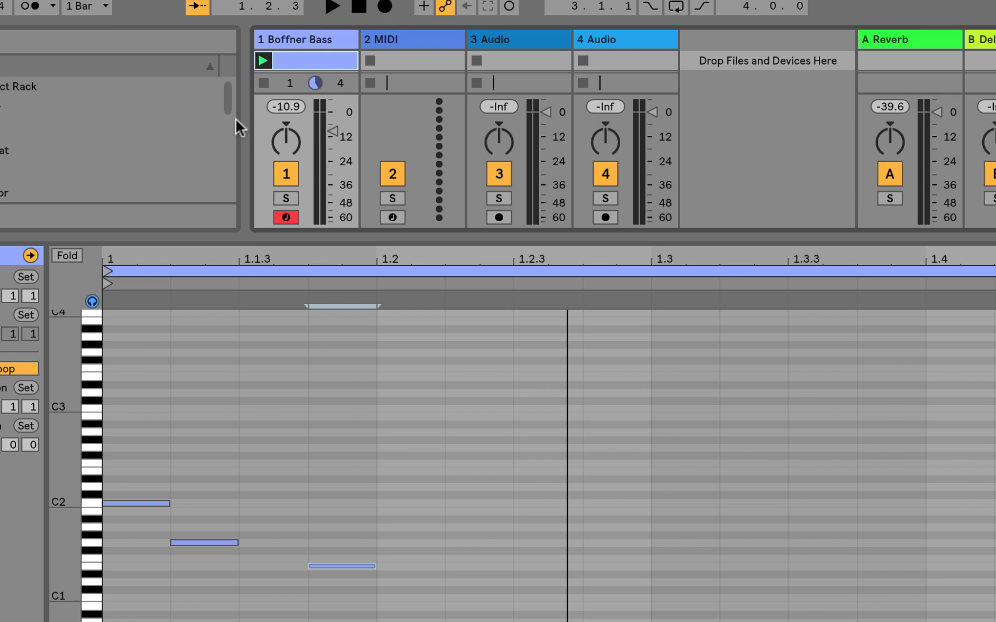
key(shift+Tab)
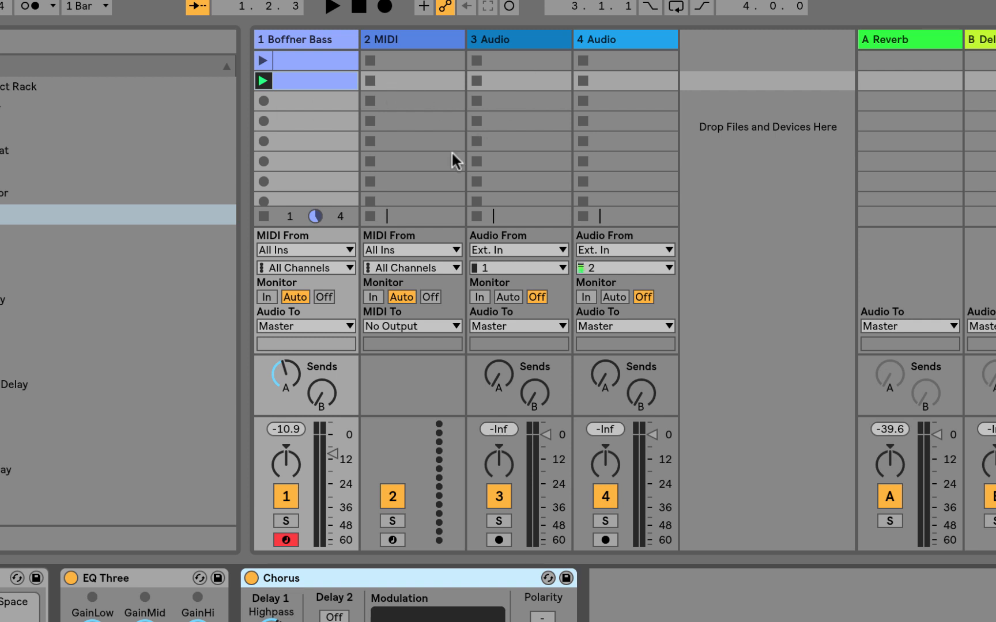
key(Tab)
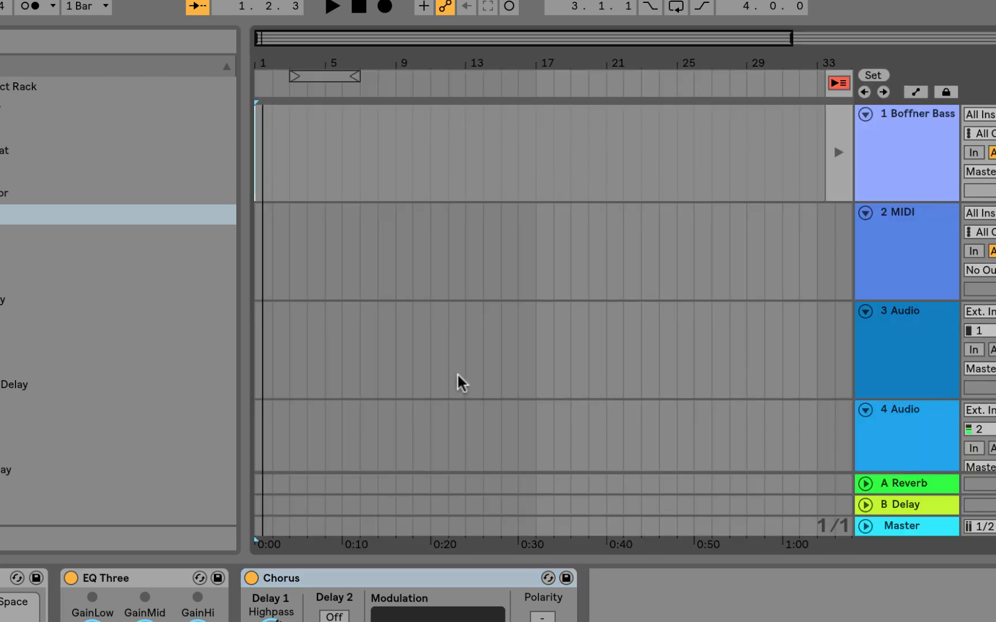
Step: Switch to Logic Pro X, close the Note Pad, and switch back to Ableton Live
key(super+Tab)
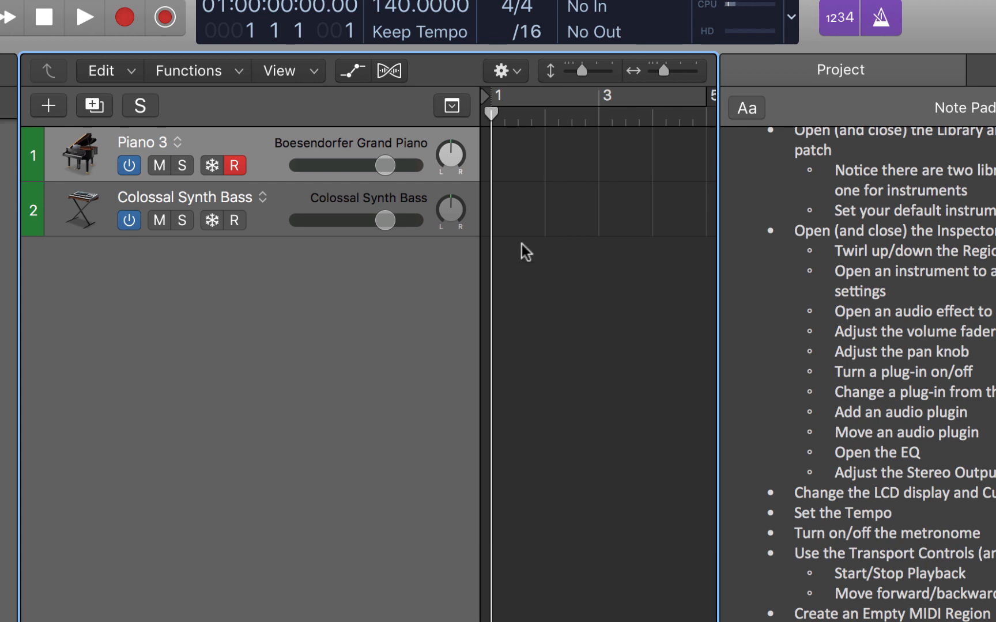
key(alt+p)
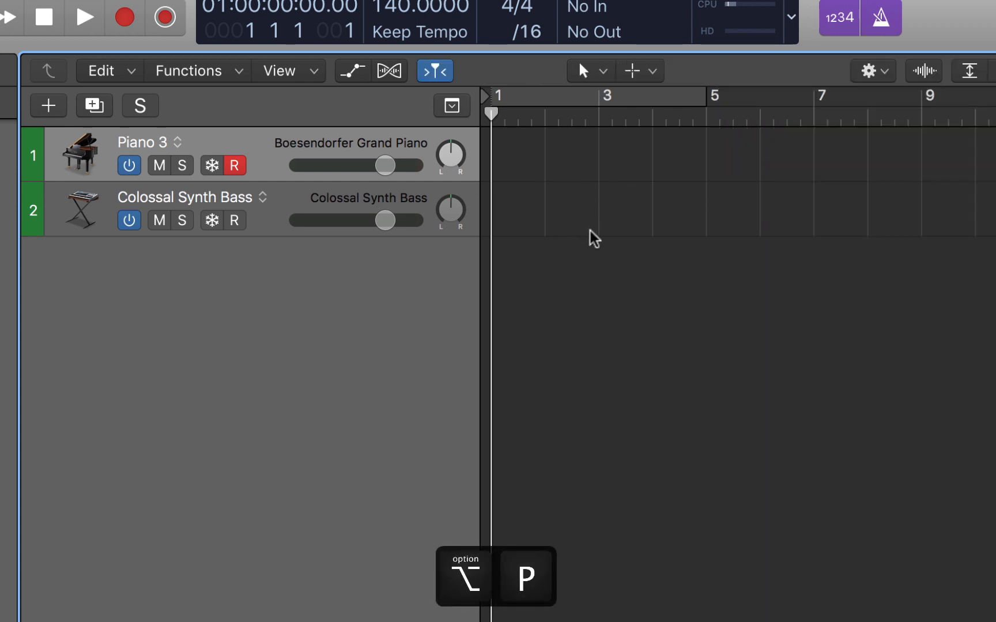
key(super+Tab)
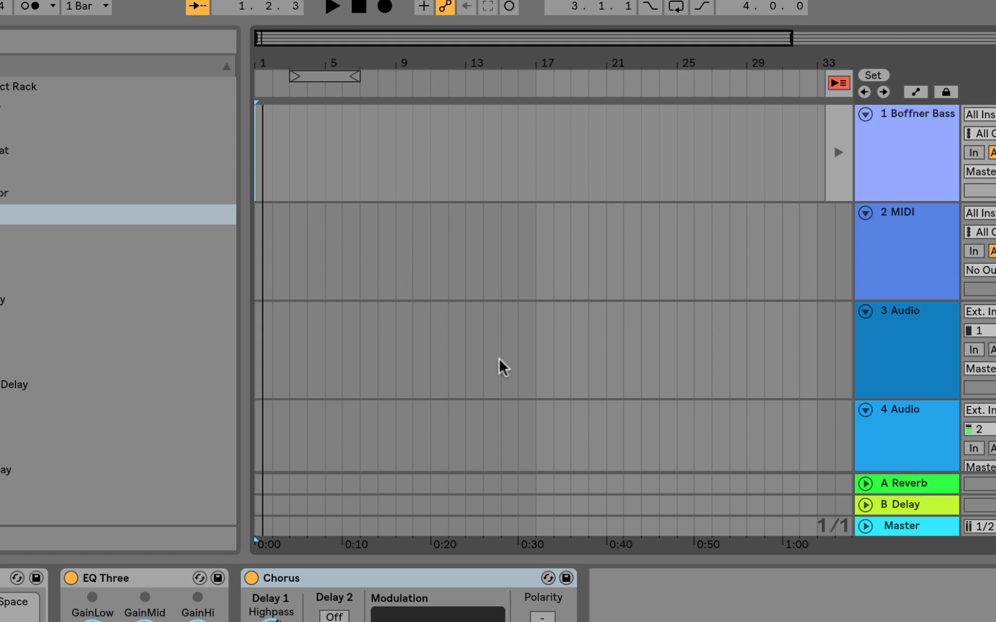
Step: Switch to Logic Pro X, create an empty MIDI region at bar 1 of the Piano 3 track, and lengthen it to bar 5
key(super+Tab)
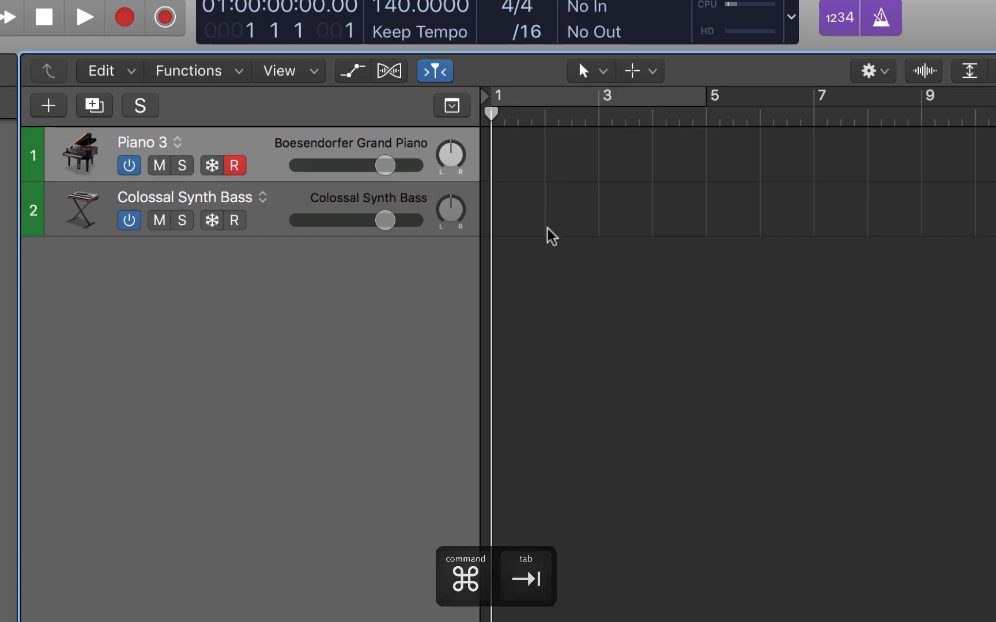
right_click(509, 161)
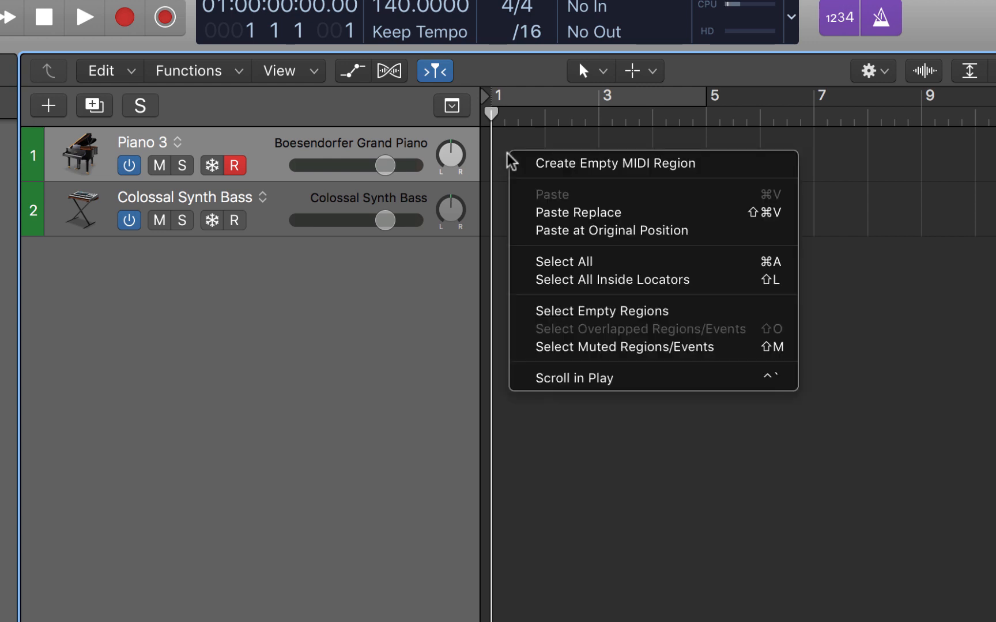
click(564, 167)
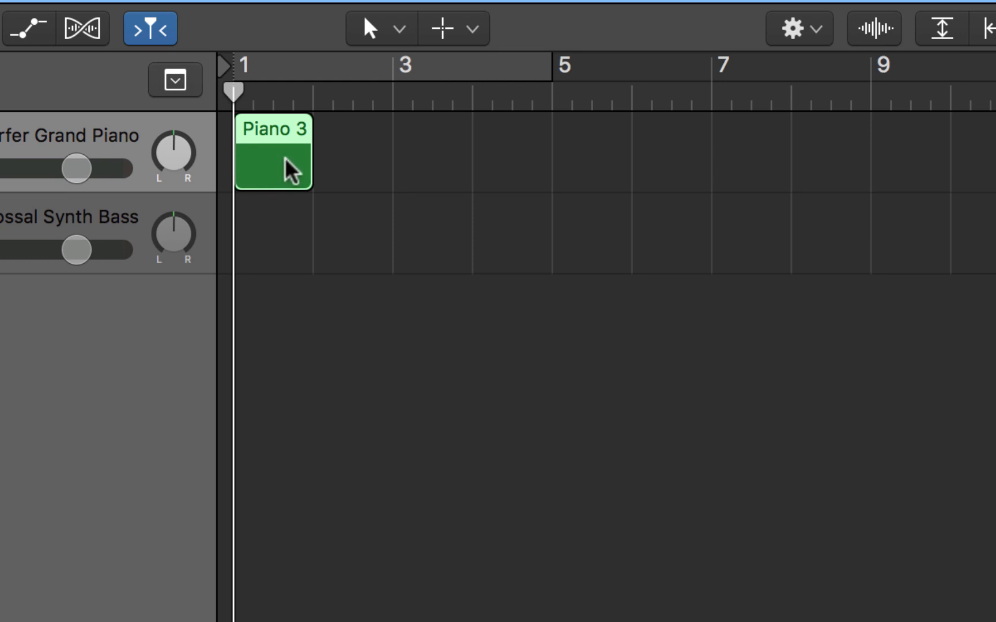
mouse_move(304, 173)
mouse_down()
mouse_move(549, 160)
mouse_move(394, 176)
mouse_move(312, 169)
mouse_up()
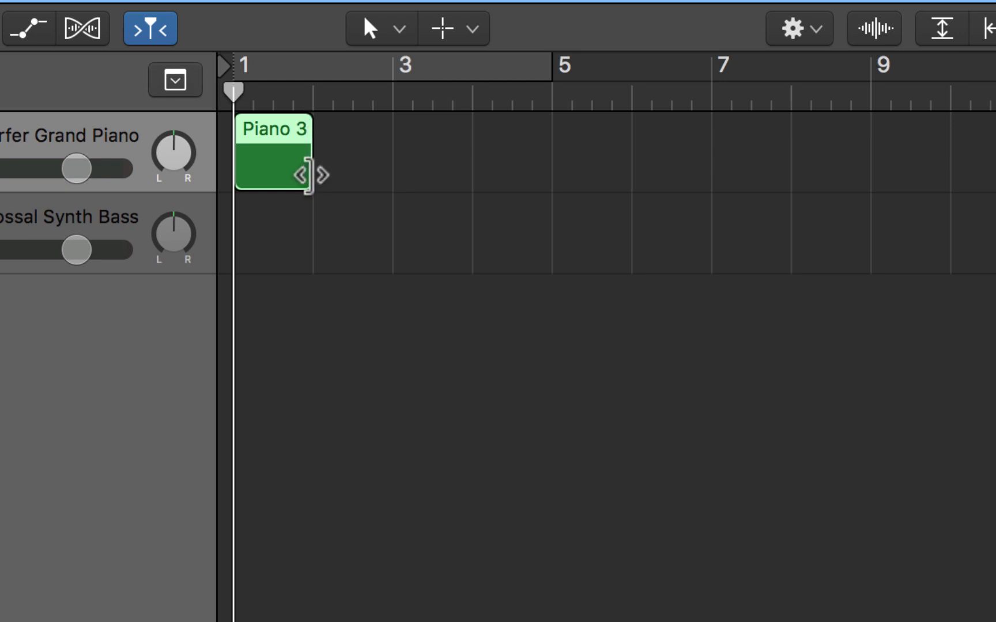
drag(309, 176, 543, 177)
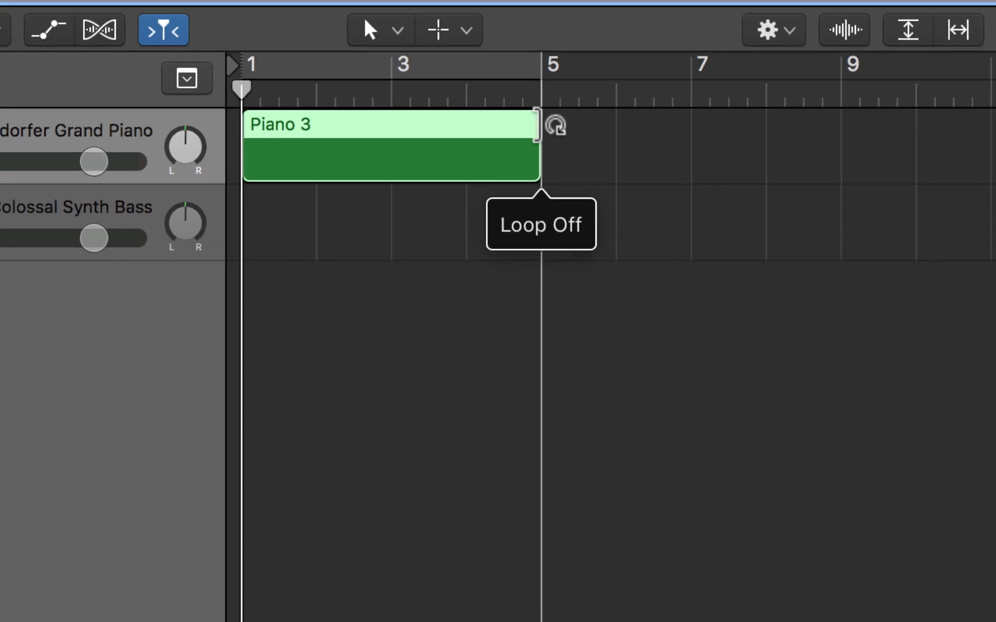
Step: Loop the Piano 3 region so that its repetitions run up to bar 13
drag(555, 125, 719, 134)
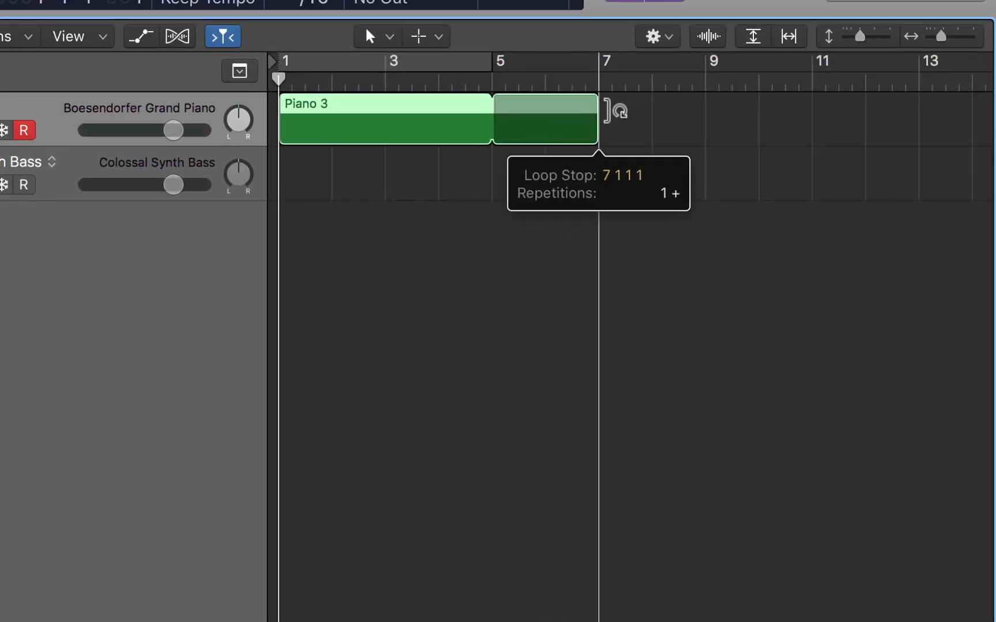
drag(612, 111, 920, 121)
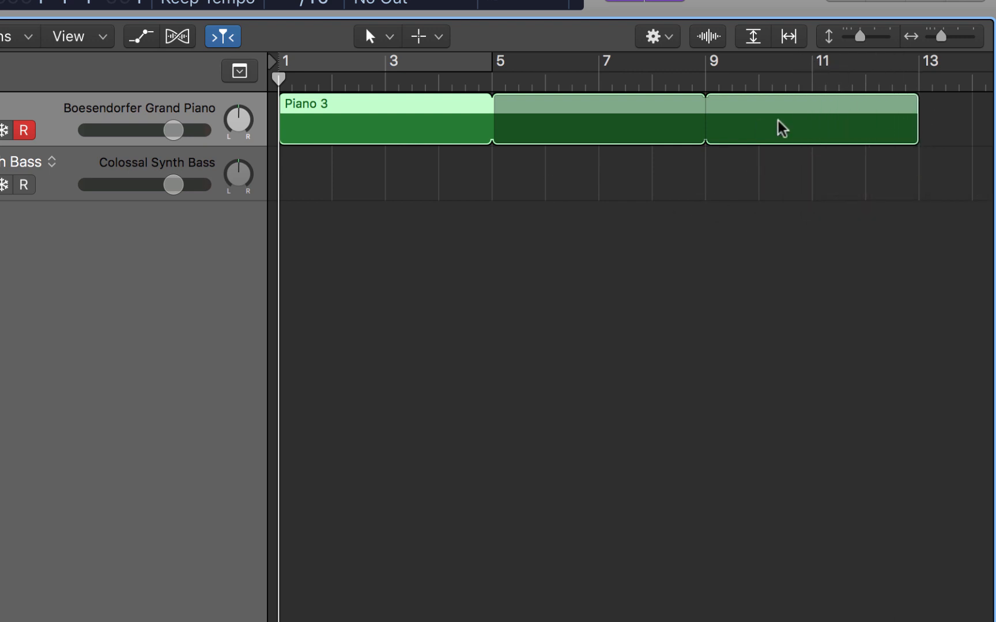
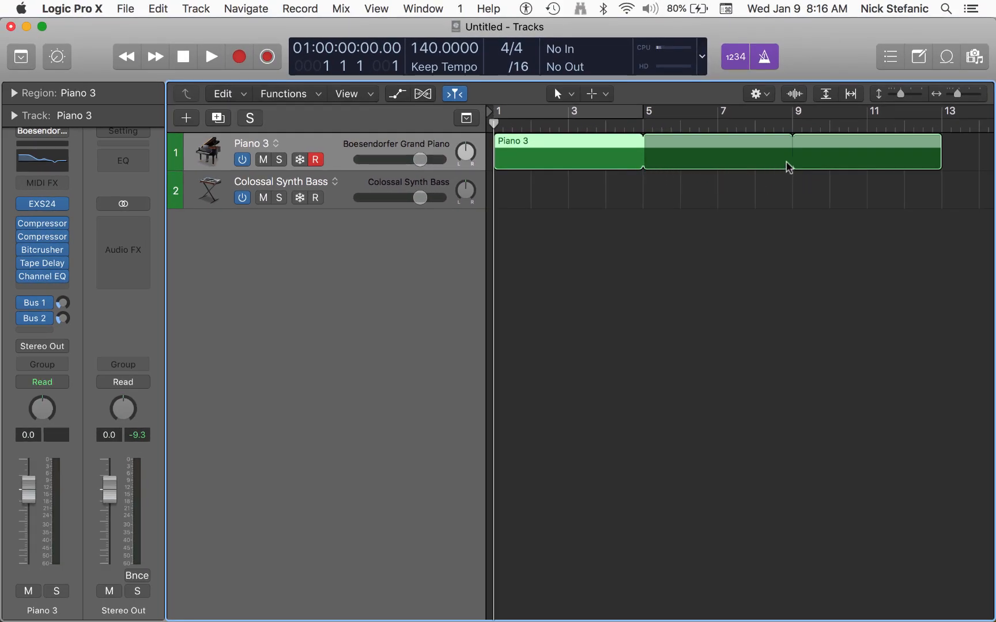
Step: Switch to Ableton Live, create an empty MIDI clip at bar 3 of the Boffner Bass track, and extend it to bar 13
key(super+Tab)
key(super+Tab)
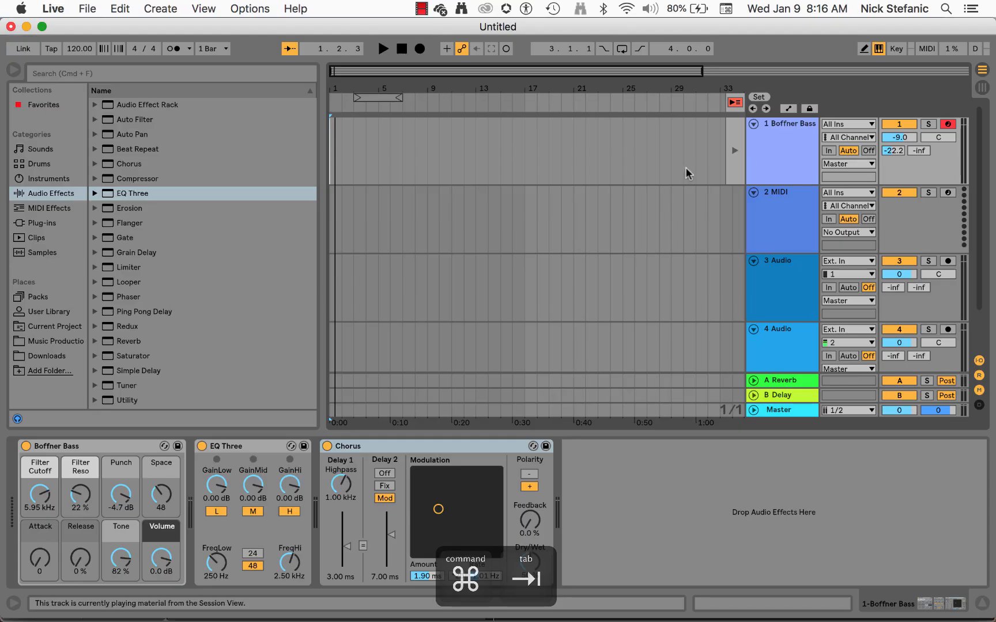
double_click(358, 138)
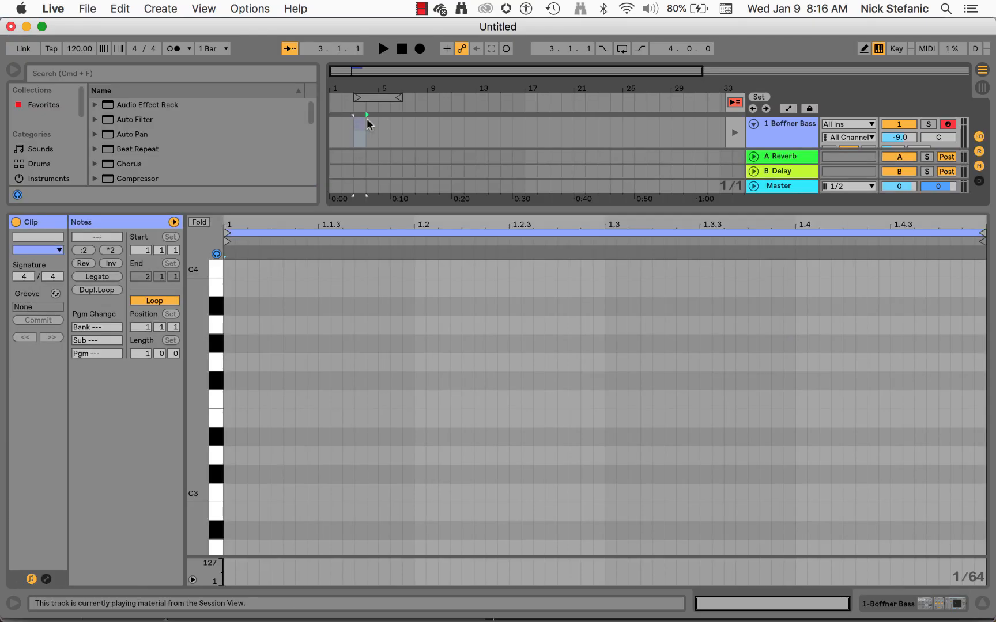
drag(363, 122, 475, 127)
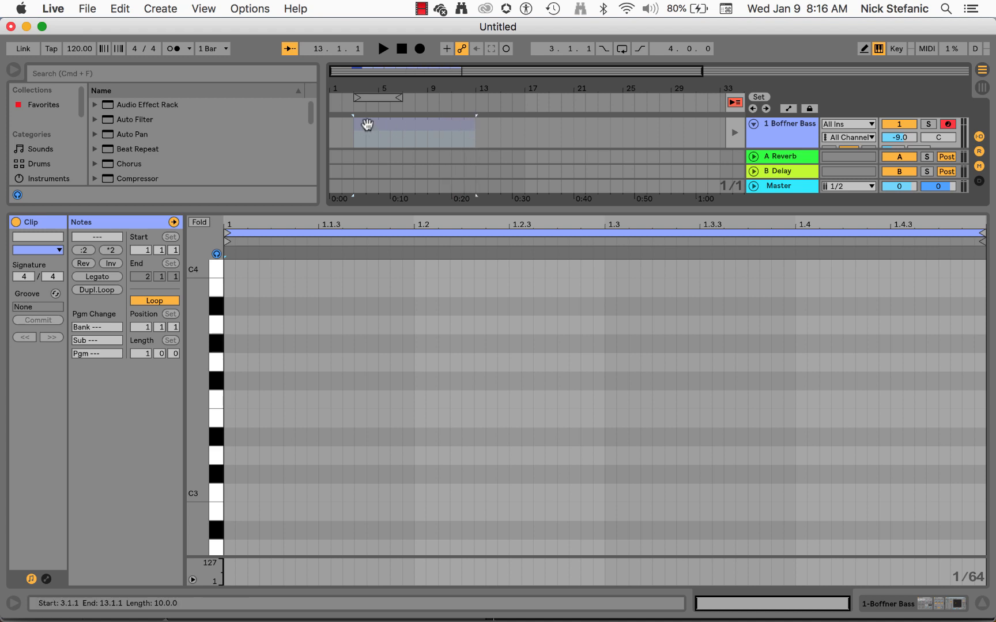
Step: Switch back to Logic Pro X, deselect the looped Piano 3 region, and select it again
key(super+Tab)
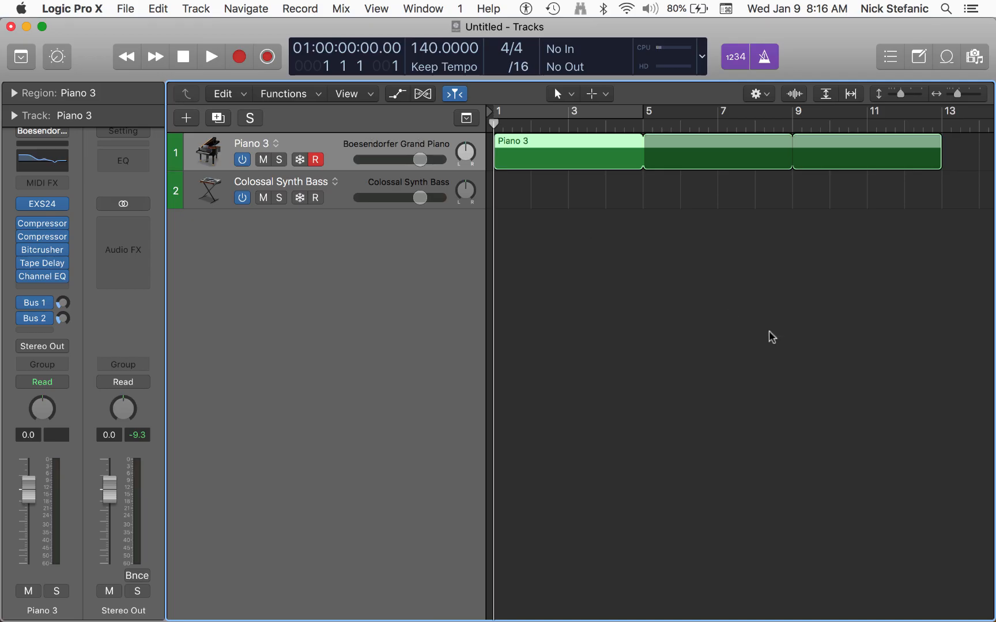
click(583, 199)
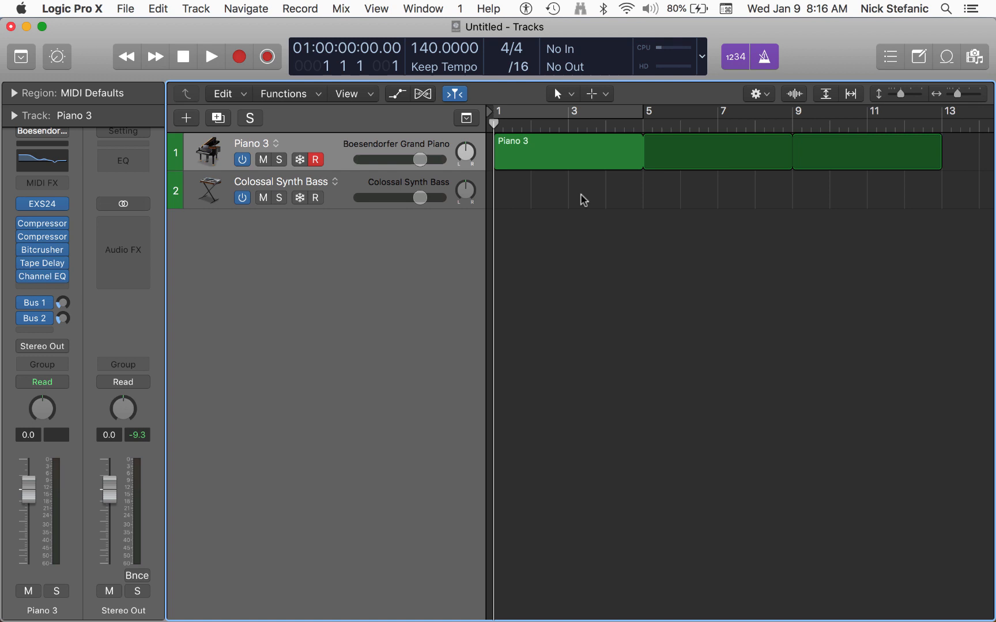
click(557, 161)
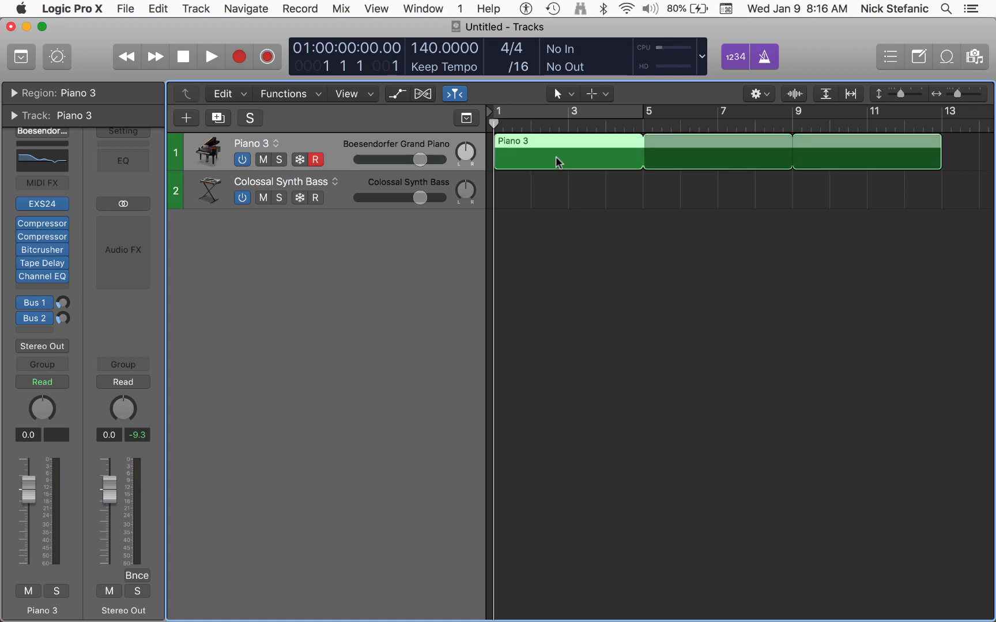
Step: Open the Piano 3 region in the Piano Roll and enlarge the editor area
double_click(523, 159)
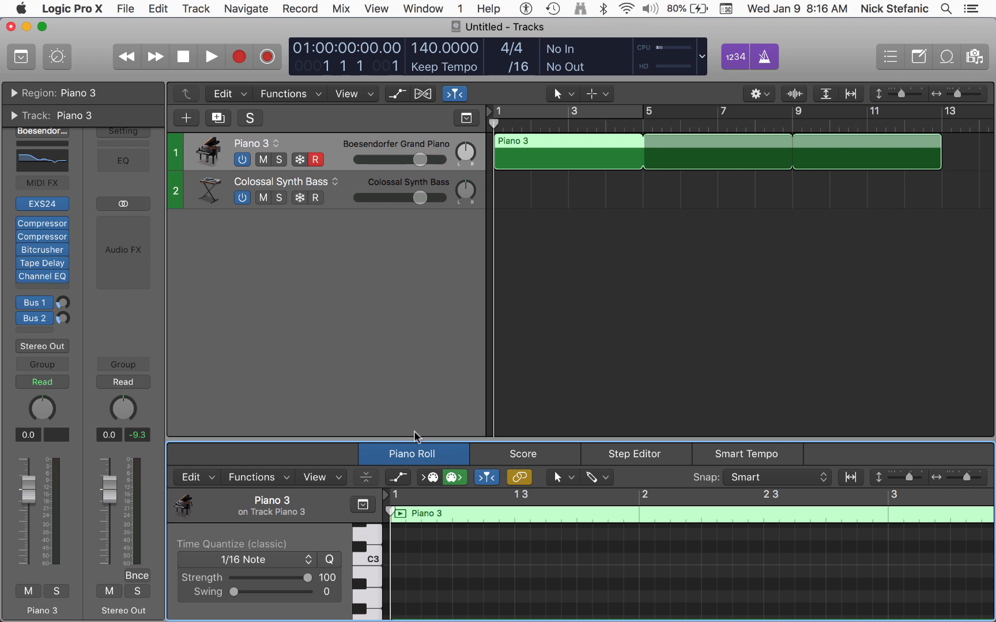
drag(413, 440, 416, 235)
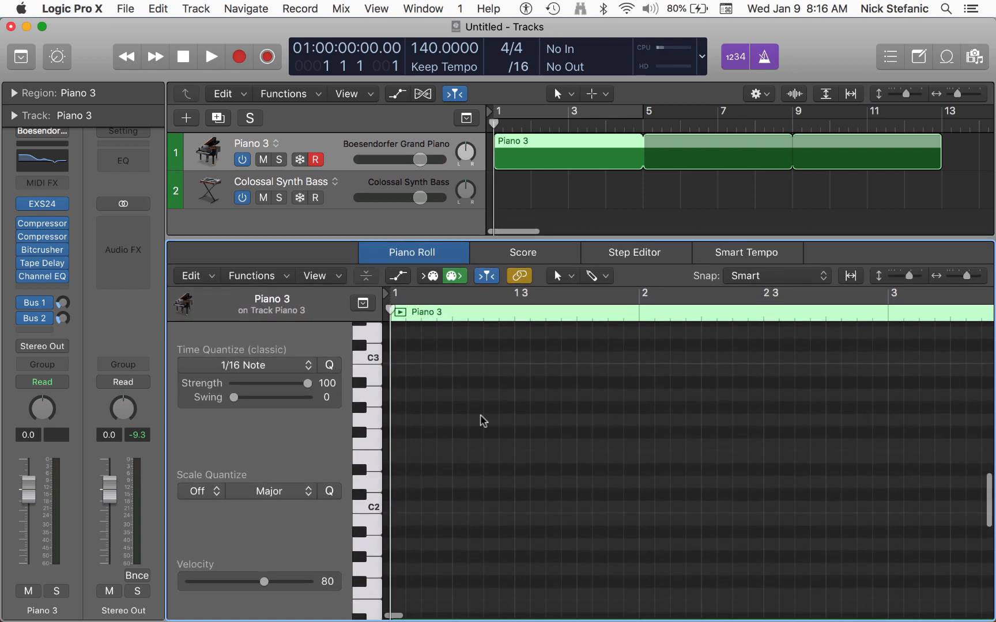
Step: Switch to Ableton Live, try to add a C3 note at the clip's start, and return to Logic Pro X
key(super+Tab)
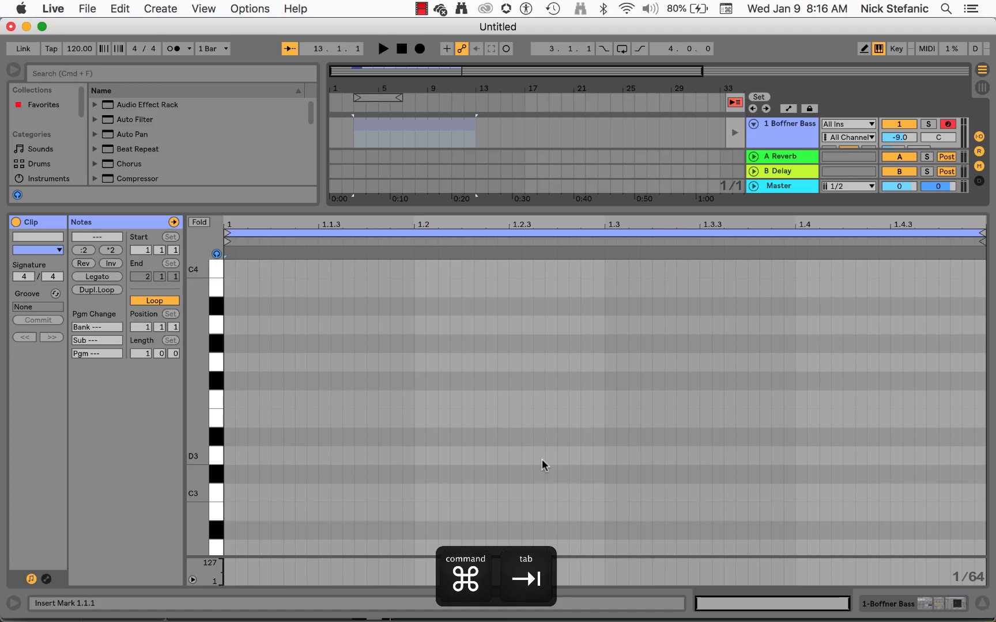
key(super+Tab)
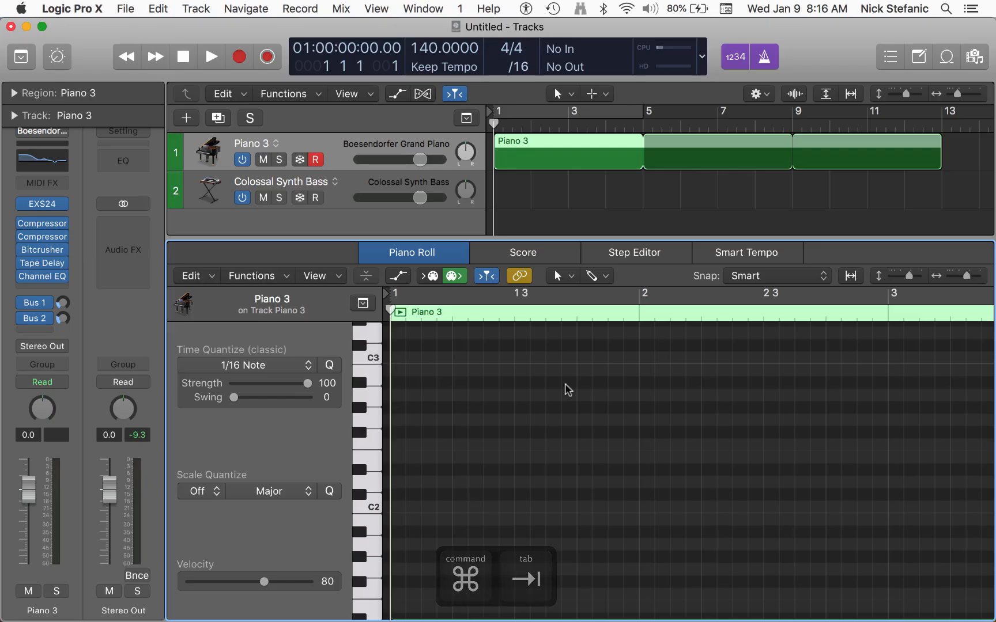
key(super+Tab)
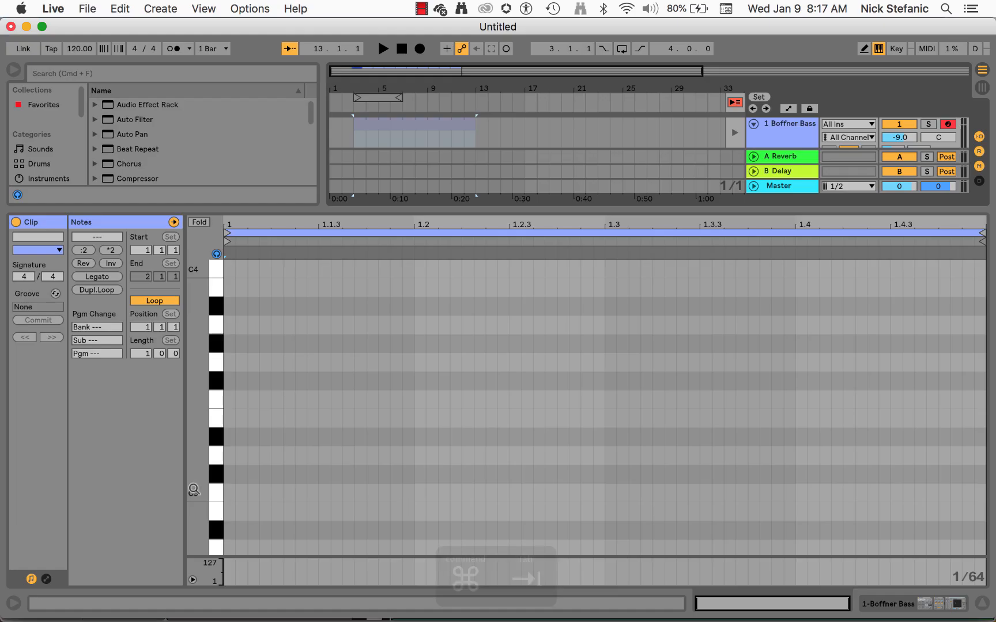
double_click(228, 493)
key(super+Tab)
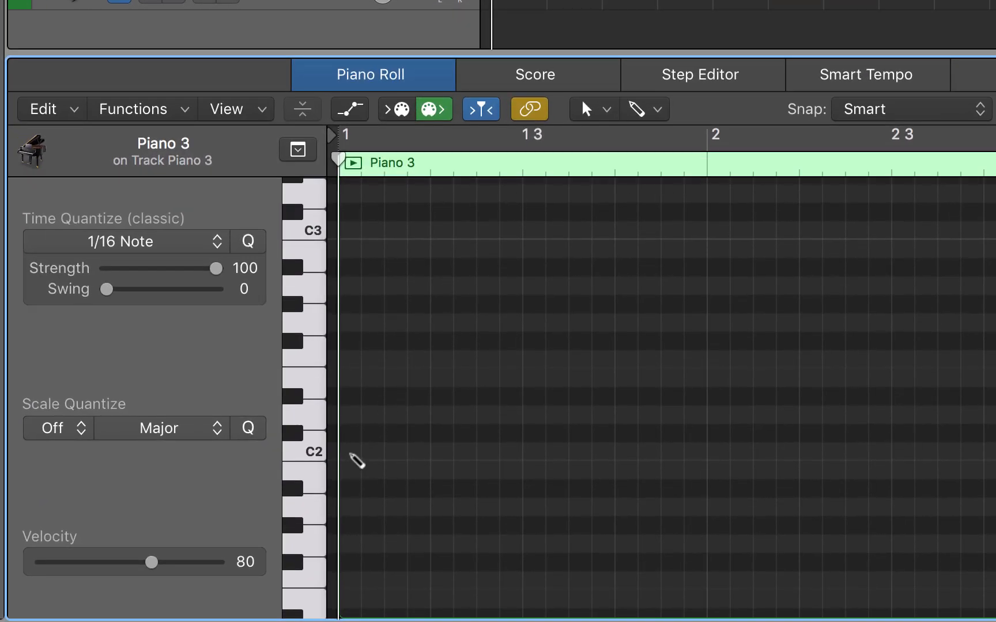
Step: Add a C2 note at bar 1 of the Piano 3 region and lower the track's volume to -10.6 dB
click(352, 452)
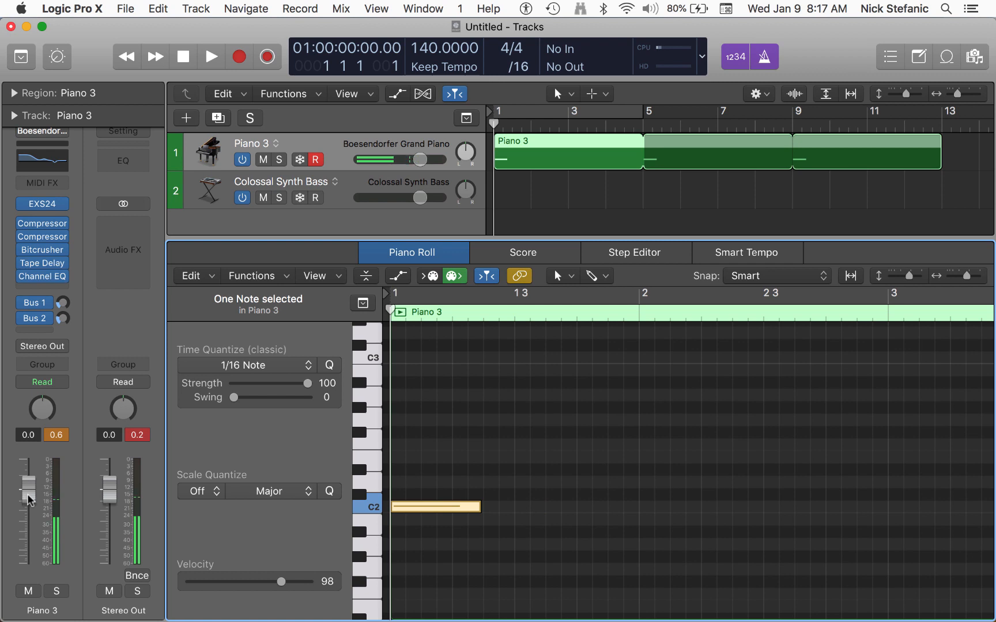
drag(29, 500, 29, 533)
click(410, 507)
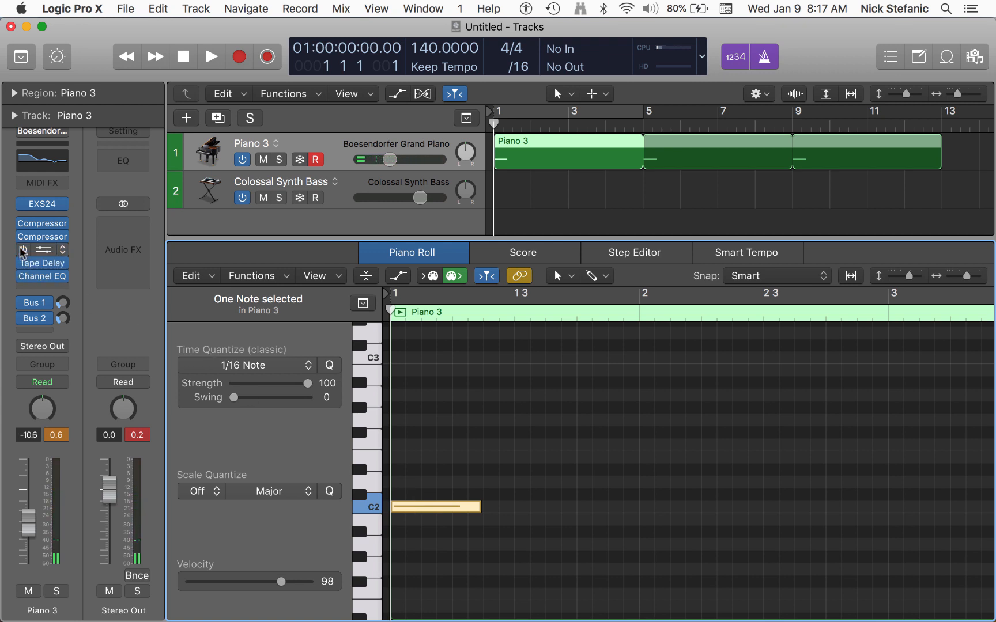
Step: Bypass the second Compressor and the Bitcrusher on the Piano 3 channel, and delete the C2 note
mouse_move(22, 239)
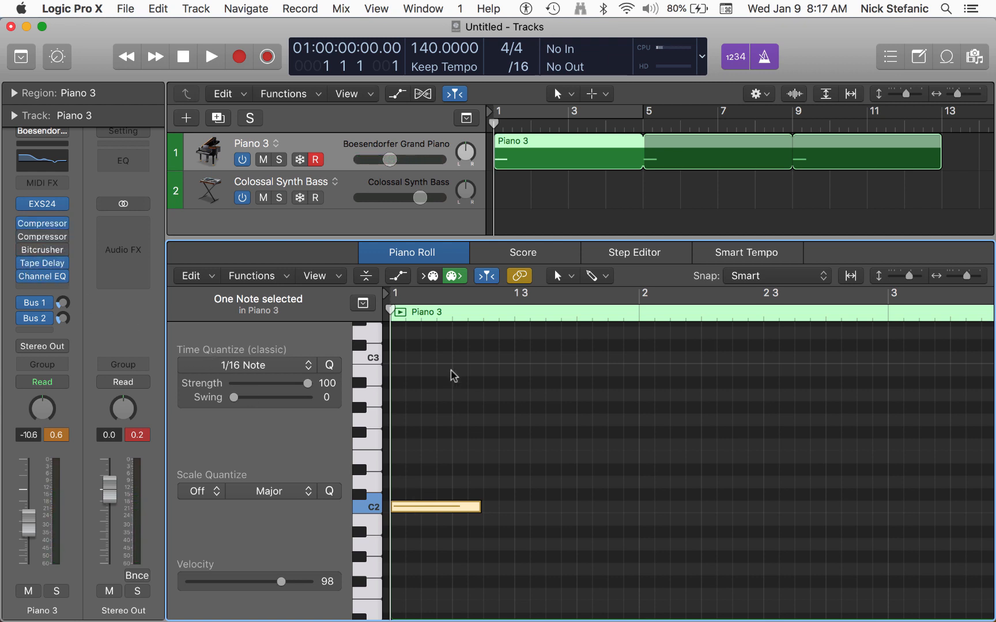
click(417, 507)
key(BackSpace)
Step: Draw a C2 note at the start of bar 1 and lengthen it until it ends shortly after beat 4
click(396, 505)
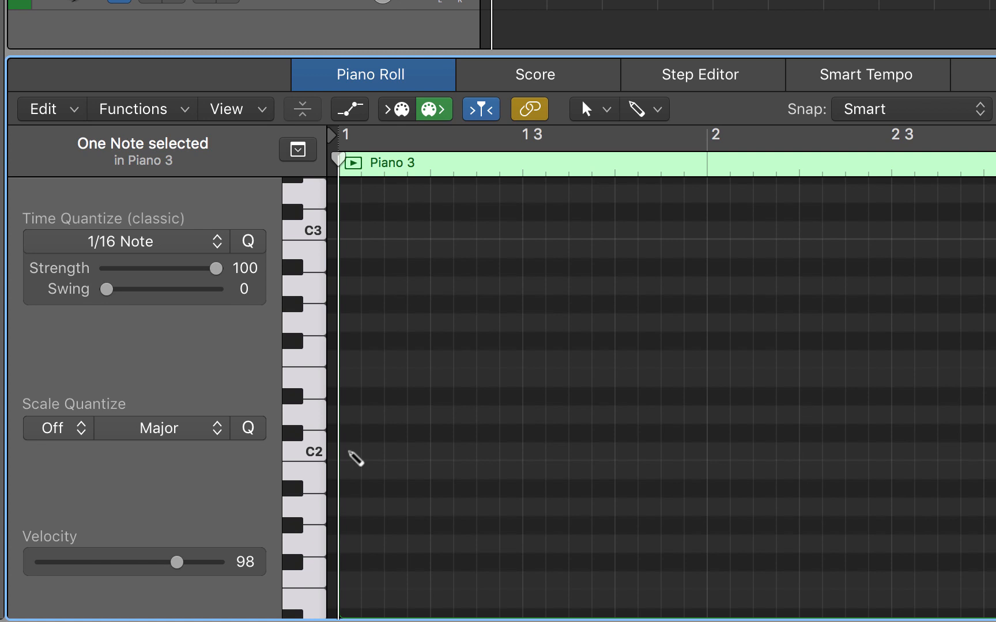
click(349, 453)
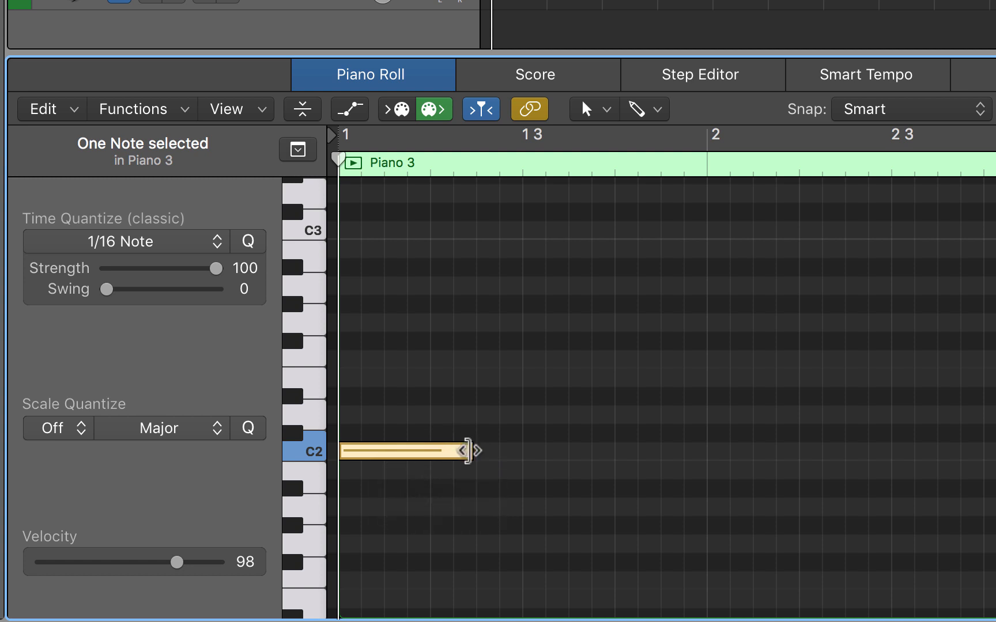
drag(469, 451, 487, 492)
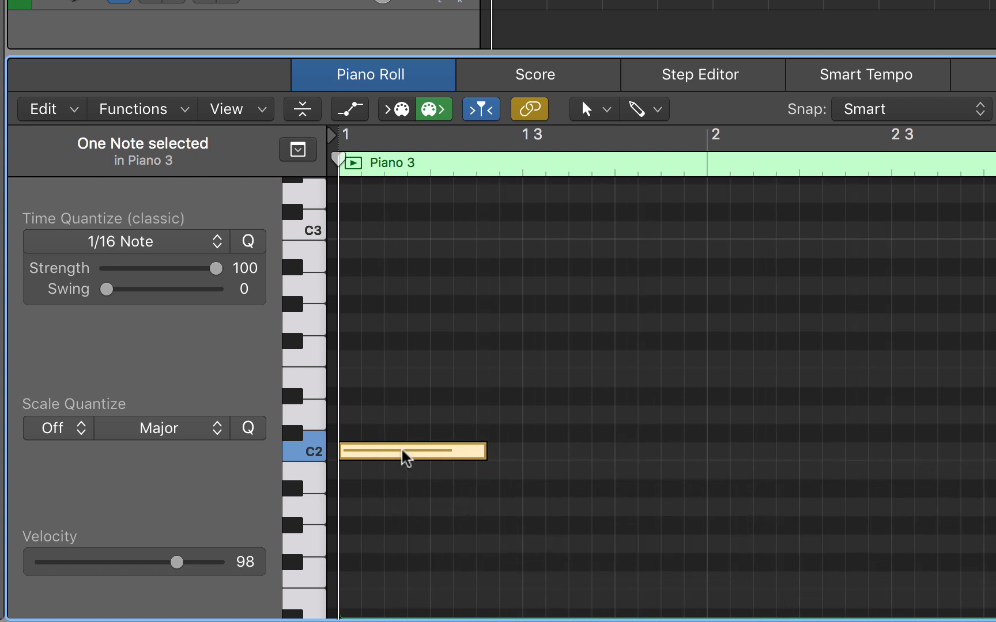
drag(486, 455, 644, 459)
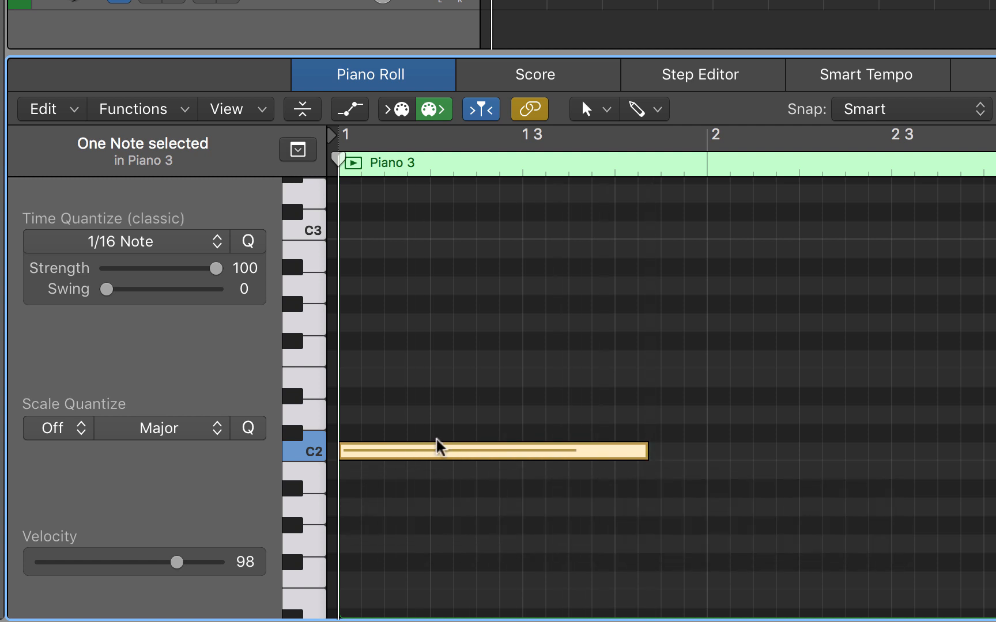
Step: Move the C2 note up to D#2, keeping its start at bar 1
drag(437, 445, 430, 373)
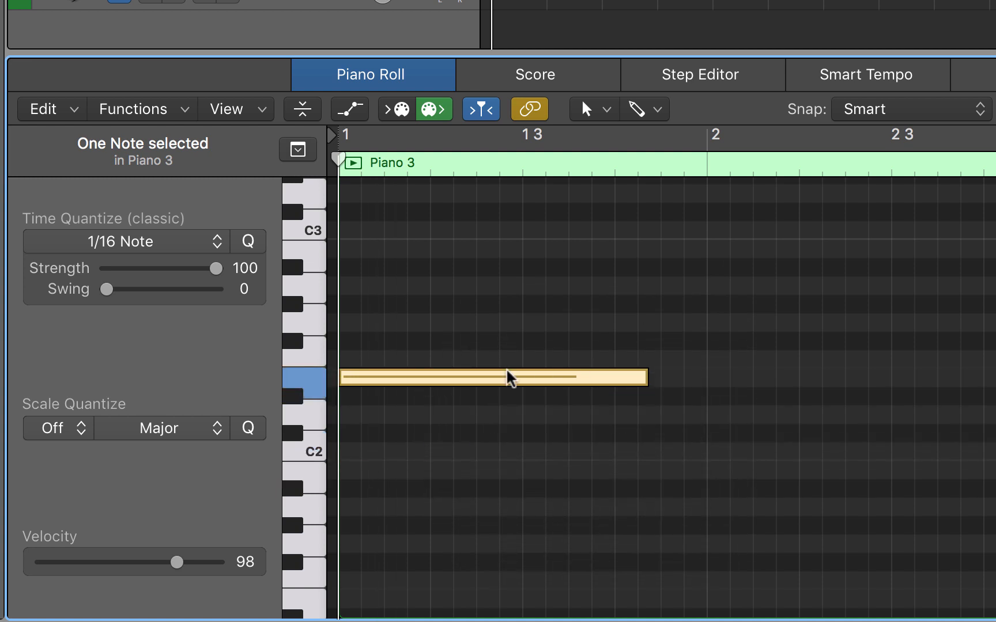
drag(581, 380, 760, 357)
drag(703, 355, 497, 386)
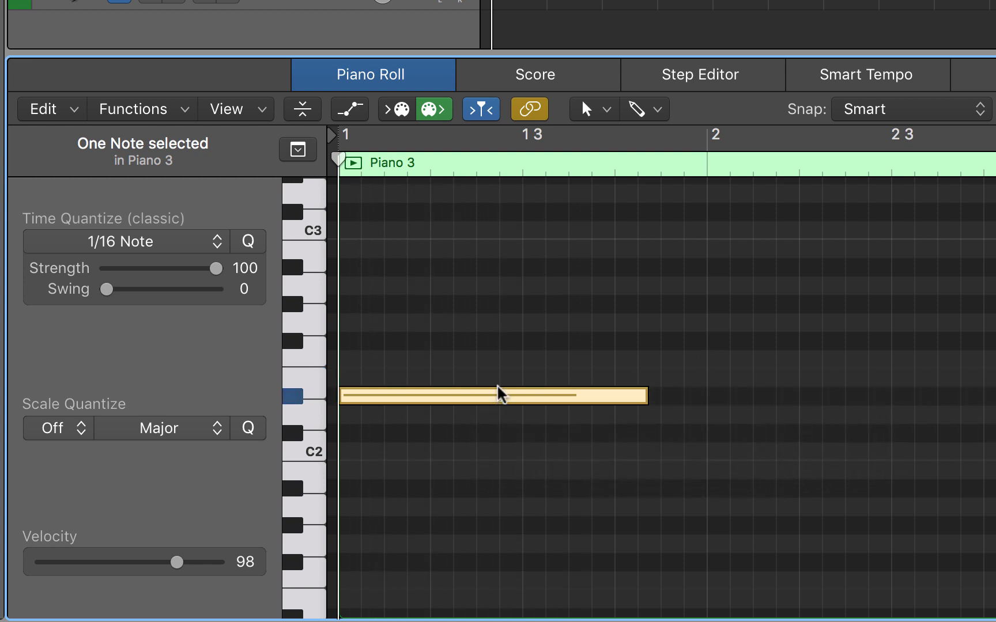
Step: Switch to Ableton Live, draw a note from the clip's start to about 1.2.4, and set its pitch to E3
key(super+Tab)
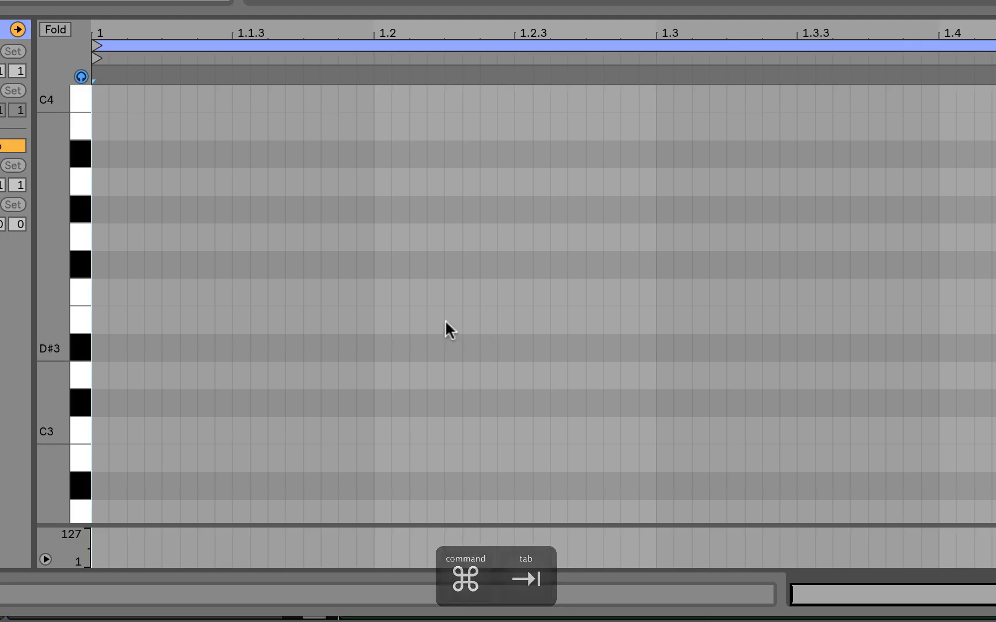
double_click(97, 294)
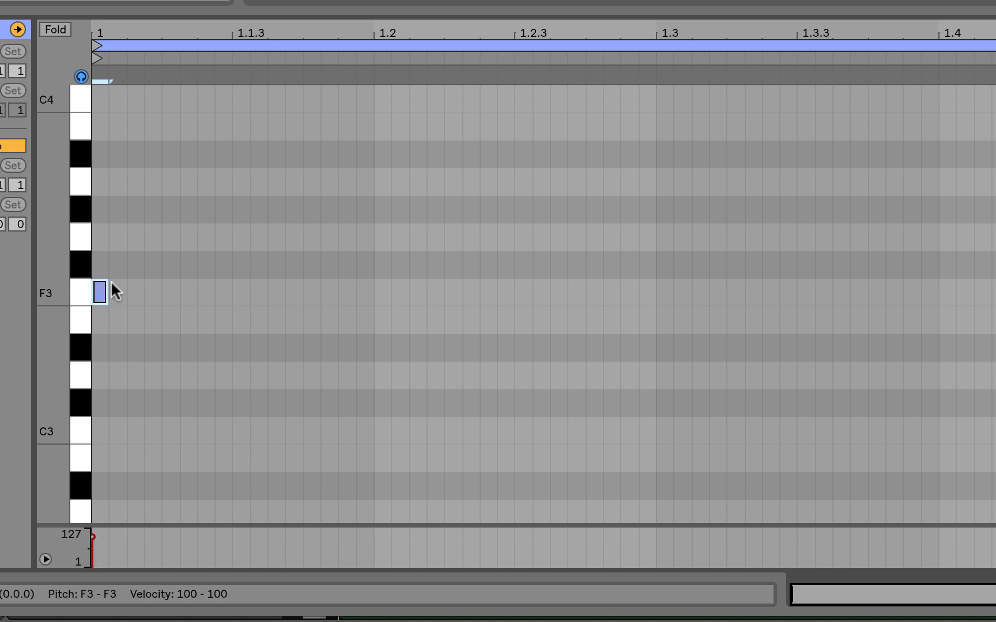
drag(106, 291, 618, 293)
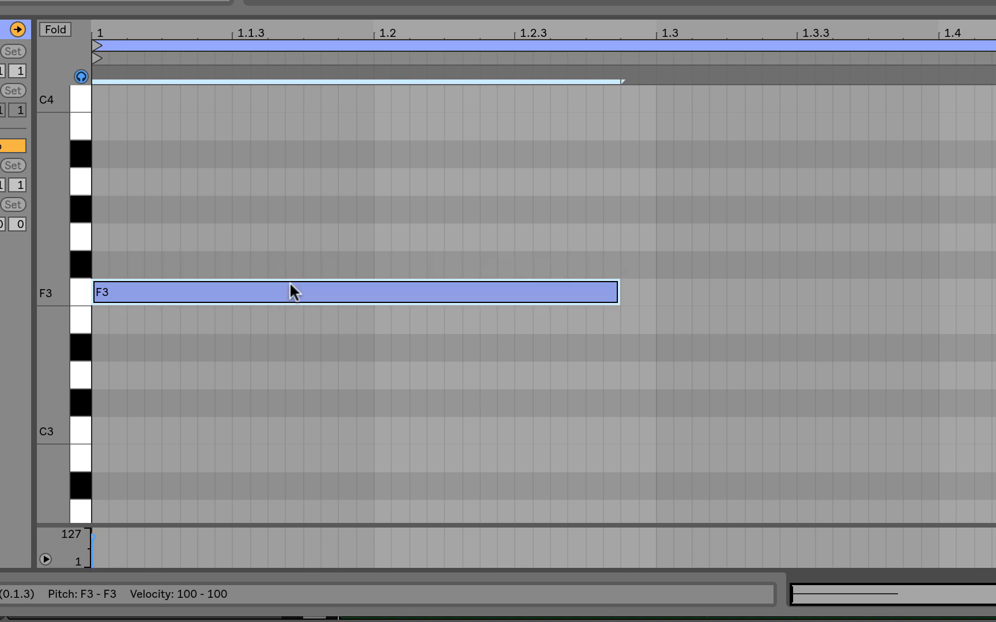
key(Down)
Step: Return to Logic Pro X, try to transpose the D#2 note down a semitone, and reselect the Piano 3 track
key(super+Tab)
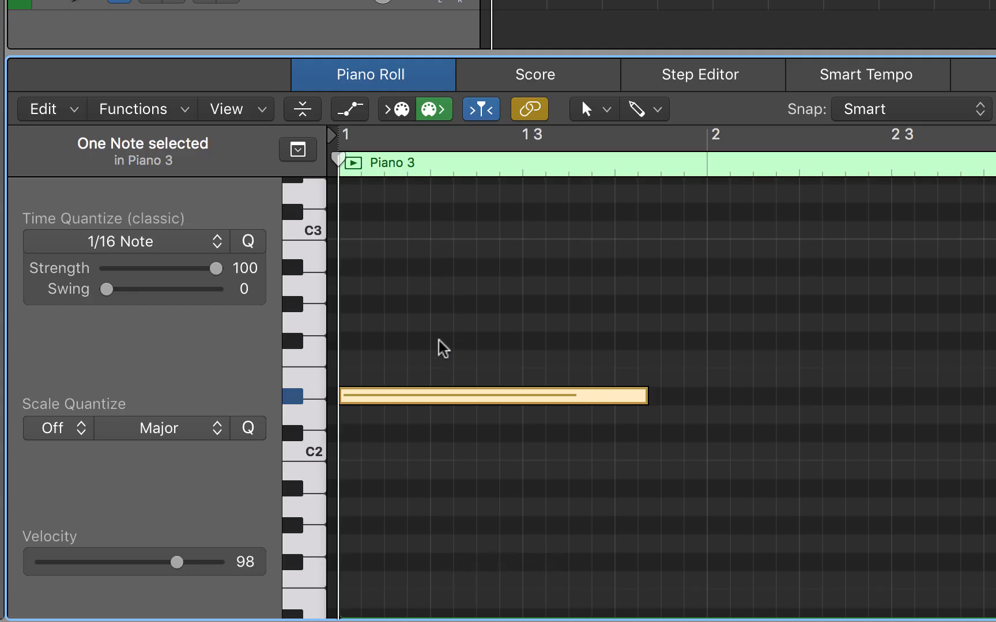
click(438, 395)
key(Down)
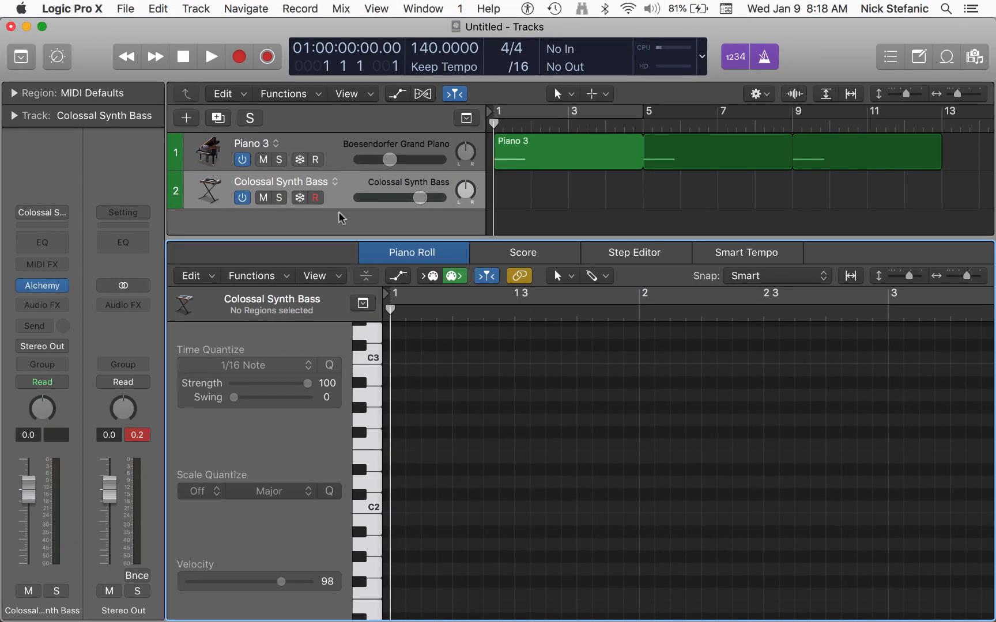
click(373, 140)
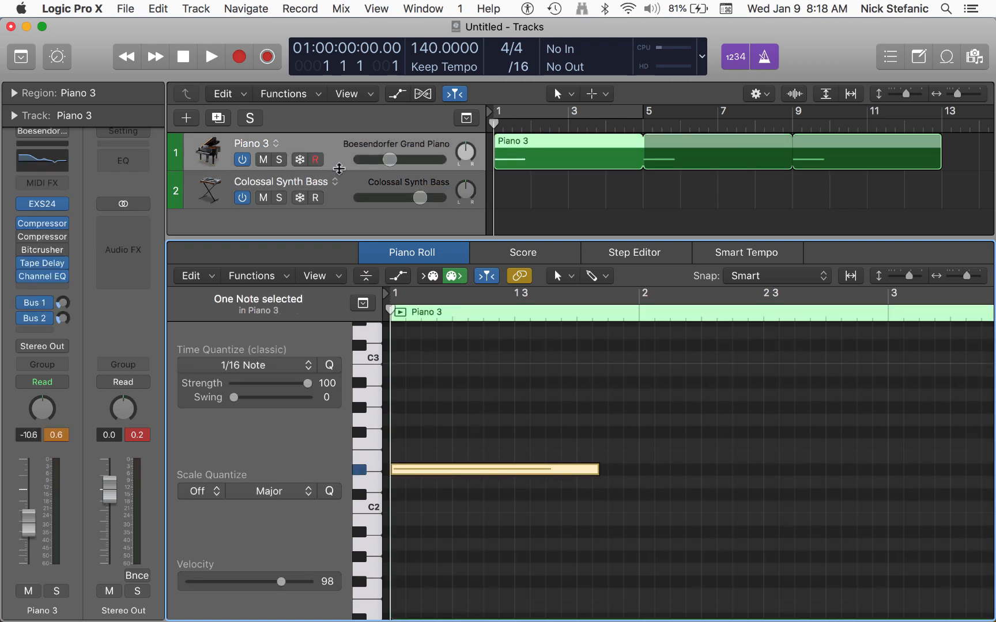
Step: Select the note in the Piano 3 region and transpose it up in semitones to F2
click(467, 455)
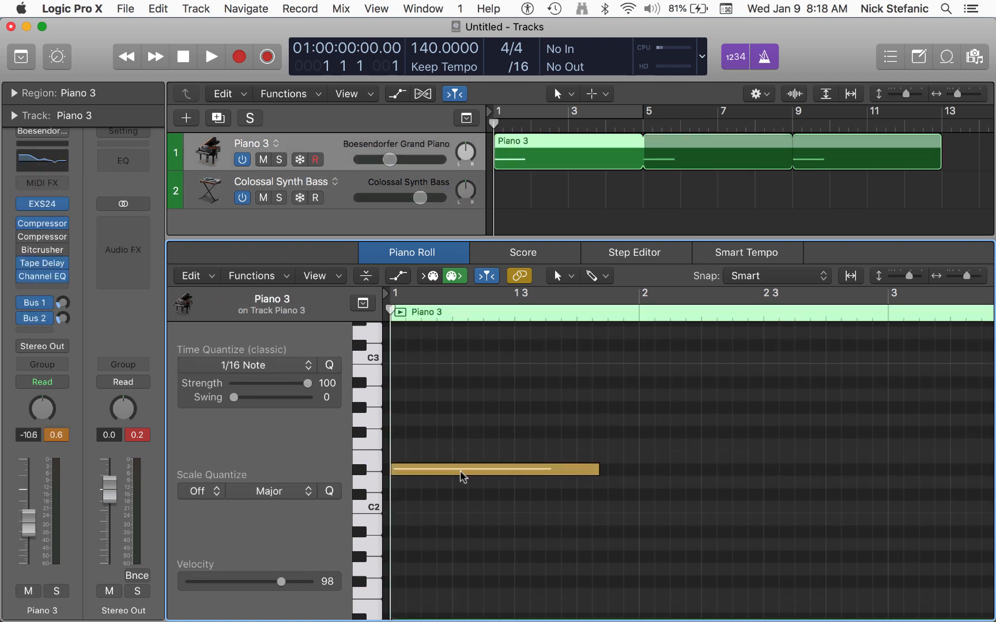
click(460, 469)
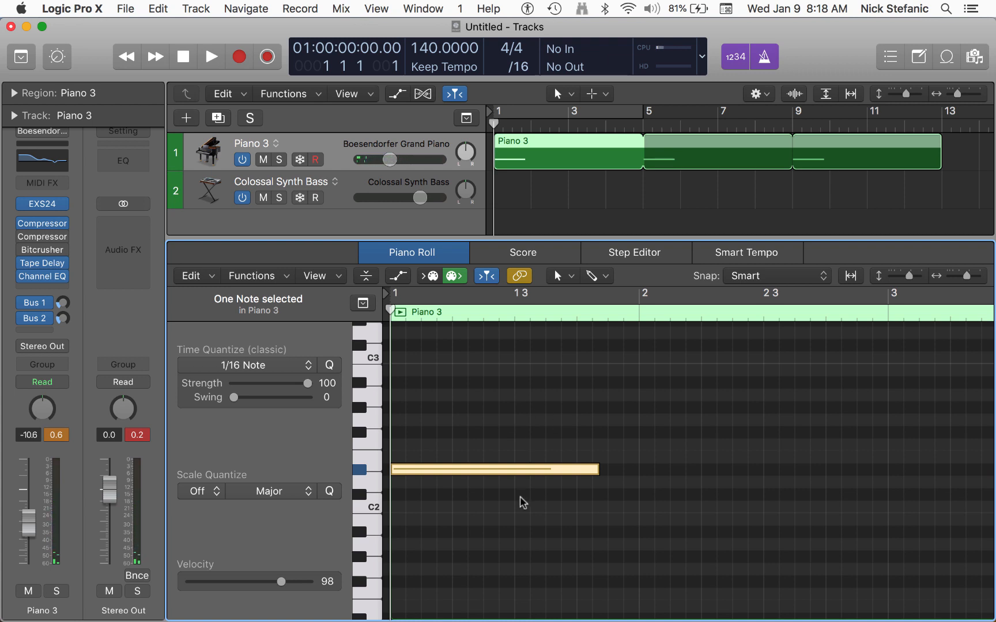
click(494, 470)
key(alt+Up)
key(alt+Up)
key(alt+Up)
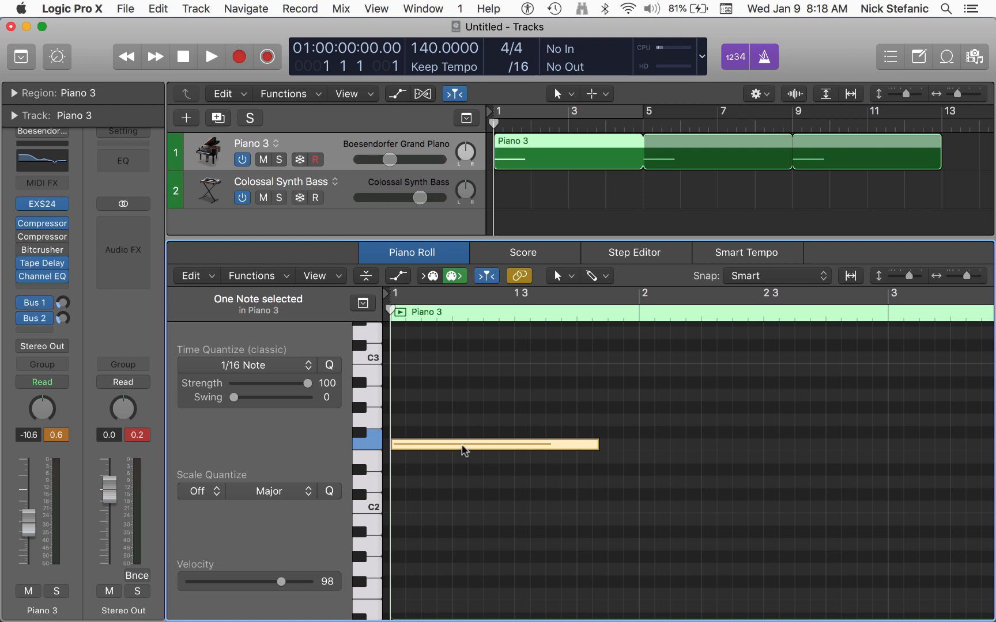
Step: Move the F2 note down to A1 and place a copy of it at C2
mouse_move(459, 448)
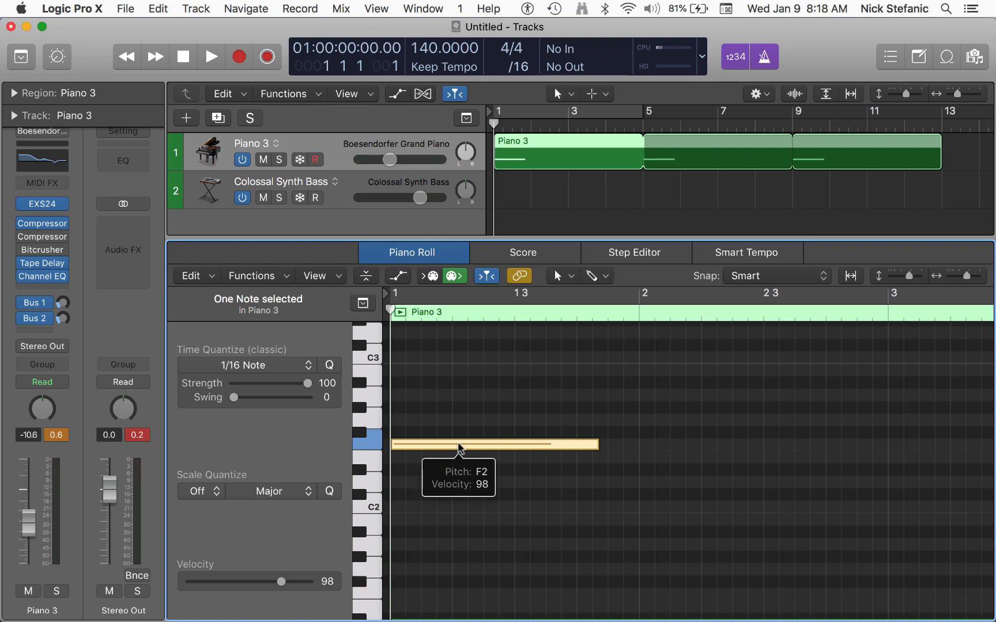
drag(459, 448, 417, 521)
mouse_move(419, 522)
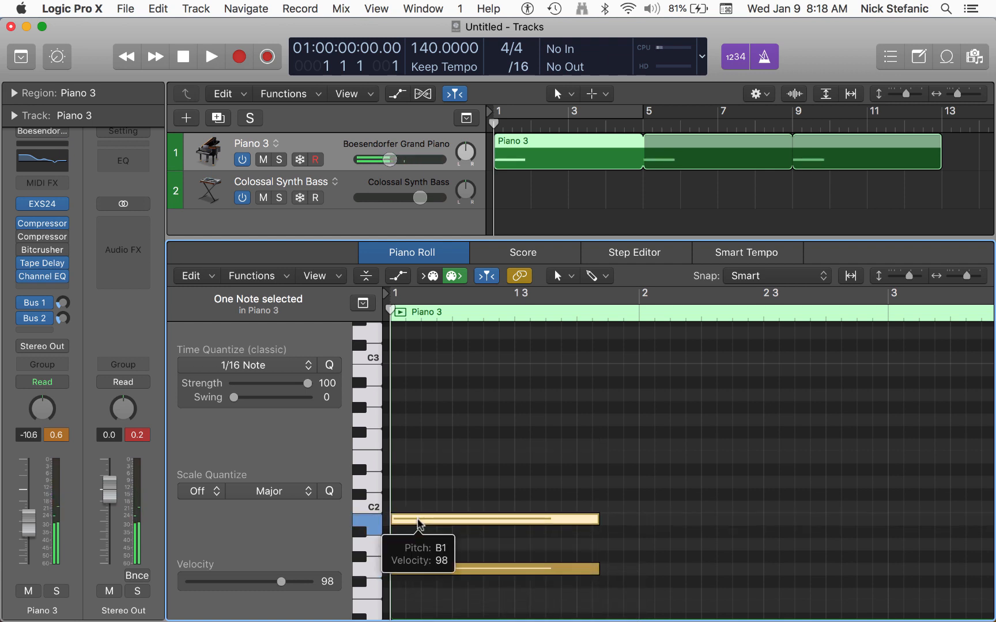
drag(416, 568, 412, 499)
click(416, 521)
key(alt+Down)
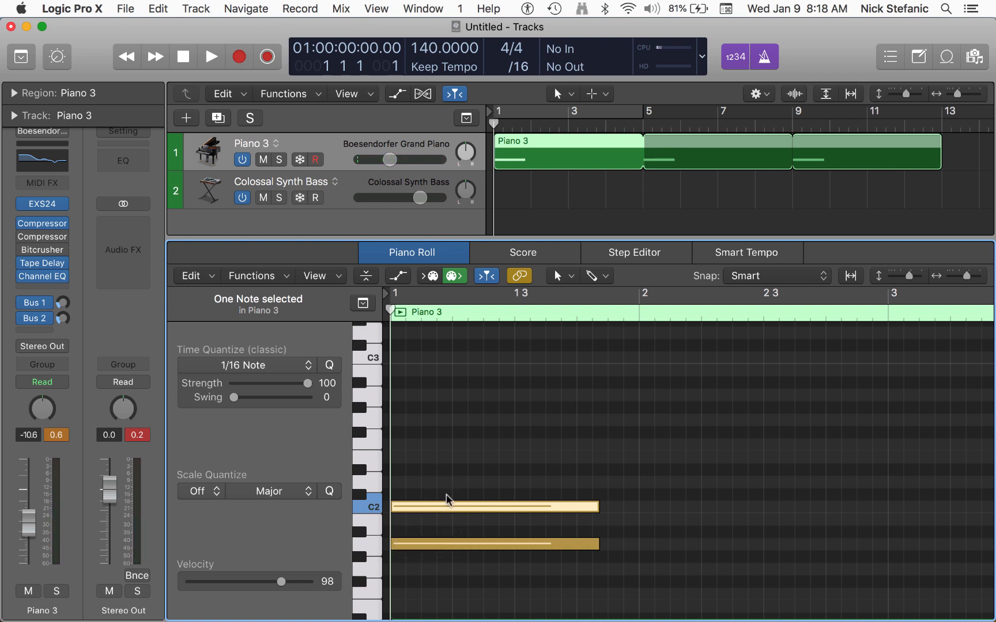
Step: Move the C2 note up to E2 and place a copy of it at C2 to form an A minor chord
drag(447, 506, 445, 464)
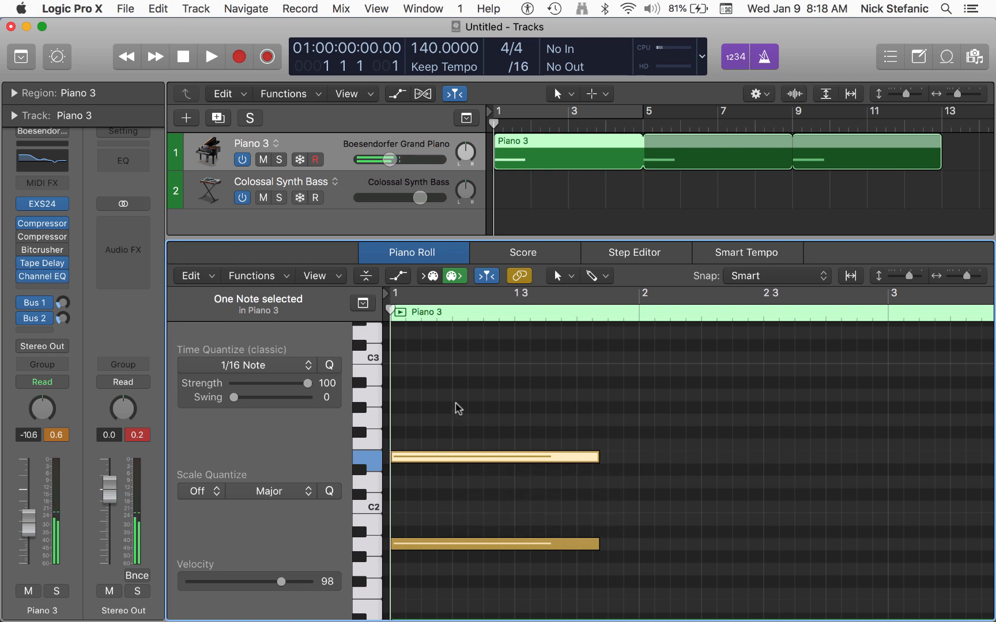
click(456, 407)
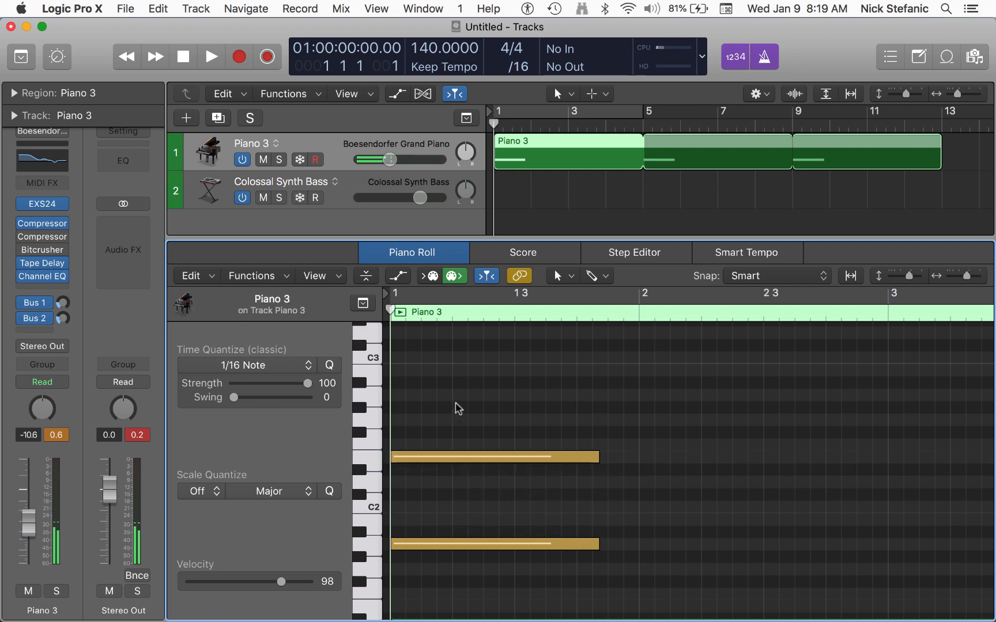
click(435, 459)
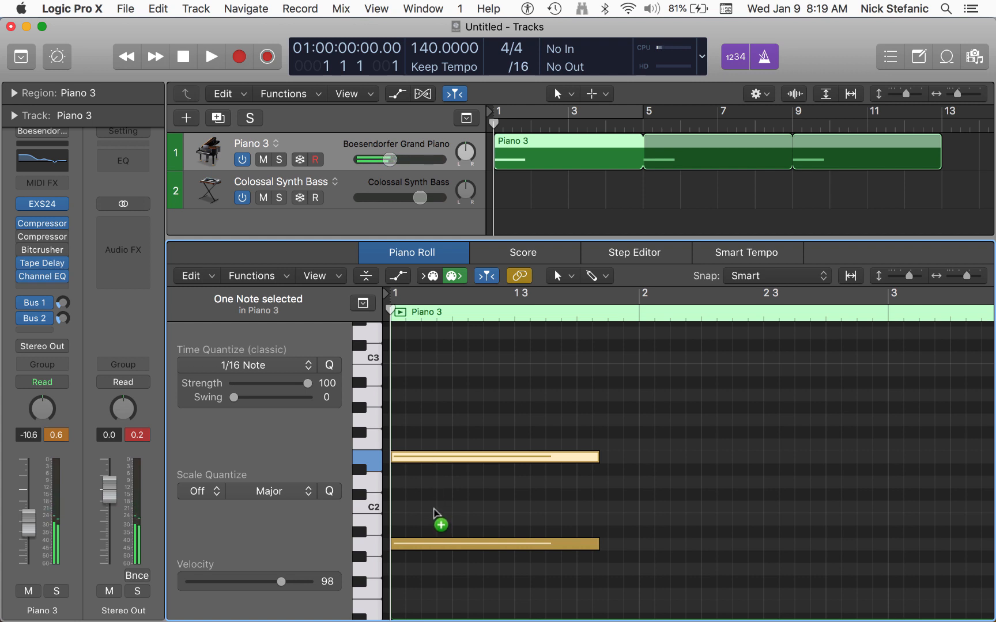
click(439, 491)
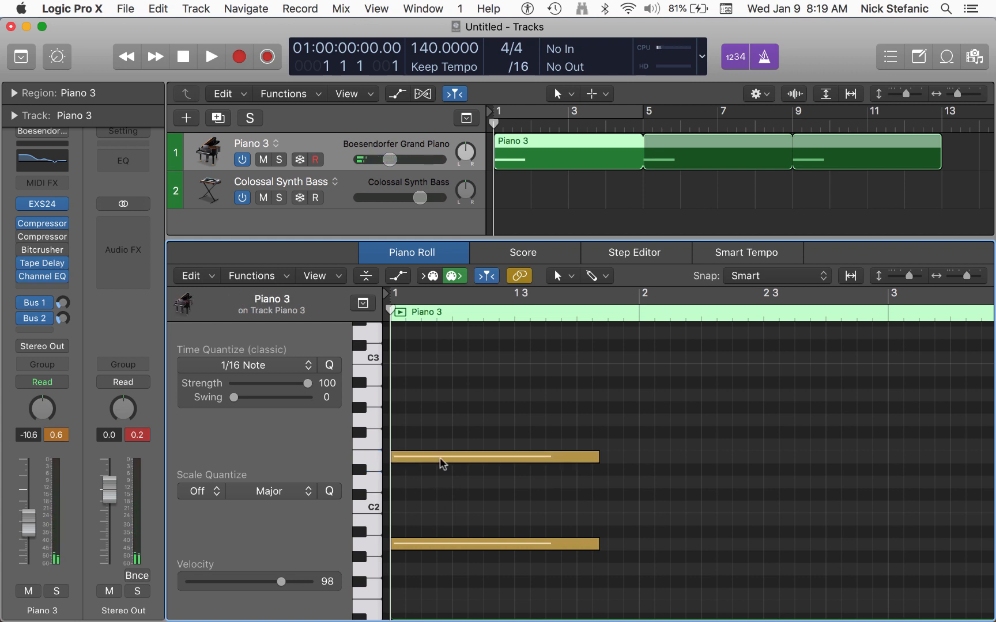
click(439, 458)
alt+drag(440, 459, 440, 508)
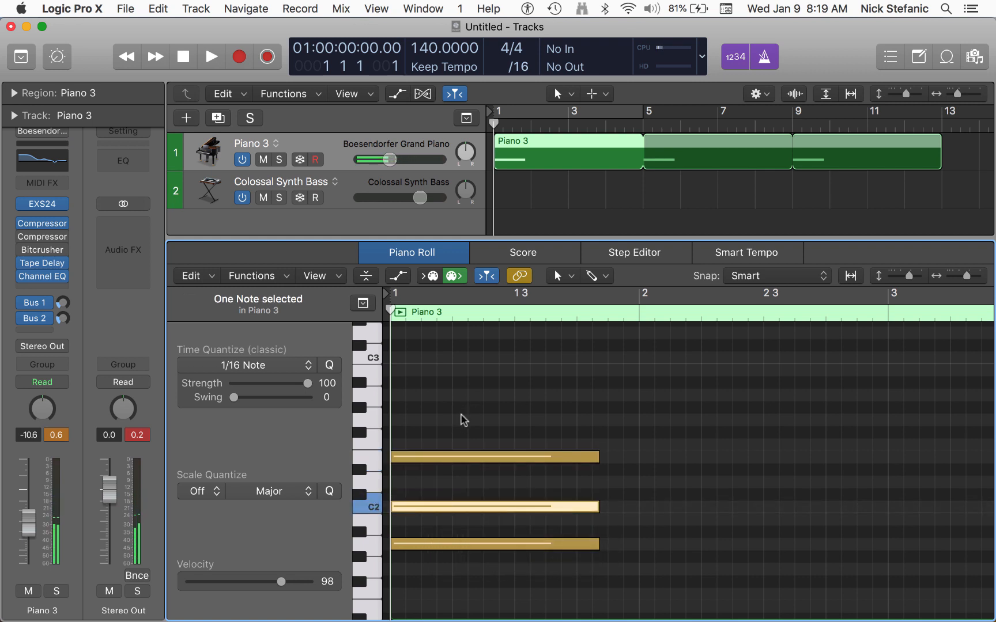
Step: Select the three chord notes, check the clip's piano roll in Ableton Live, and return to Logic Pro X
click(460, 449)
drag(471, 422, 473, 573)
key(super+Tab)
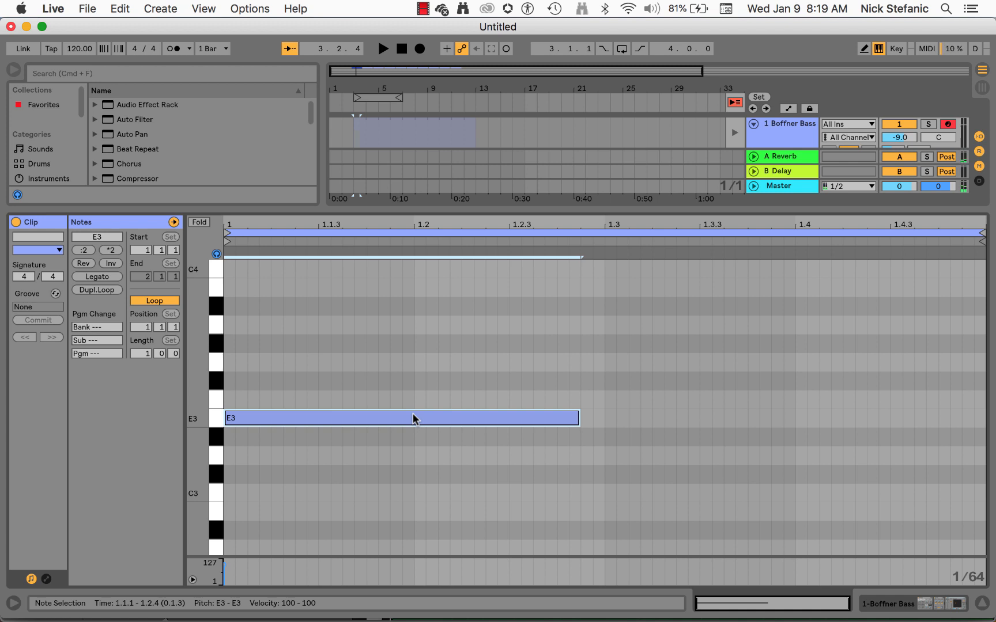
scroll(413, 413, down, 3)
key(super+Tab)
scroll(413, 413, up, 5)
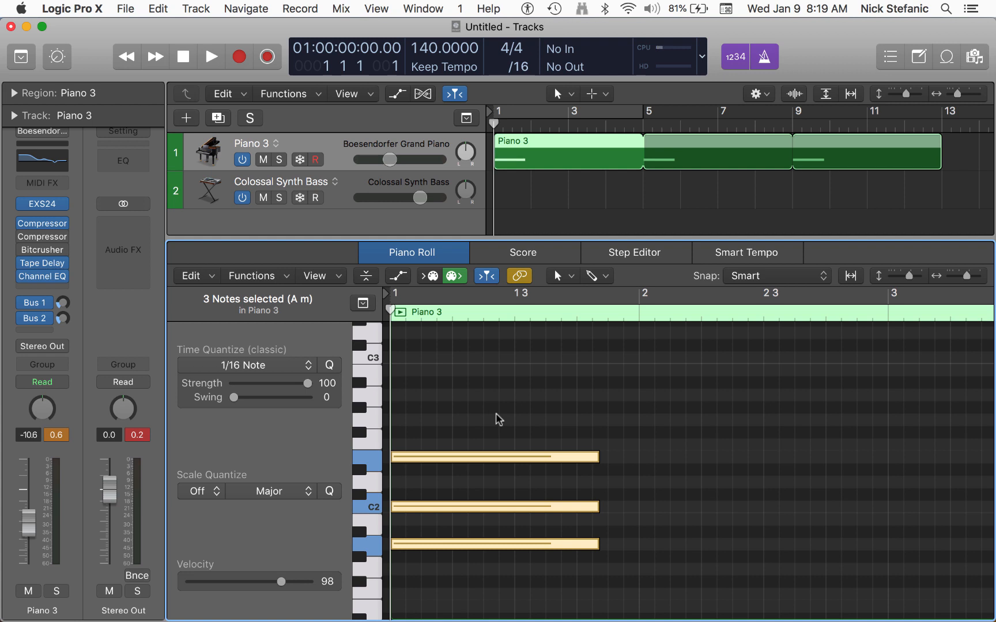
Step: Select all three A minor chord notes and transpose them up one octave
click(480, 417)
drag(460, 407, 466, 547)
key(alt+shift+Up)
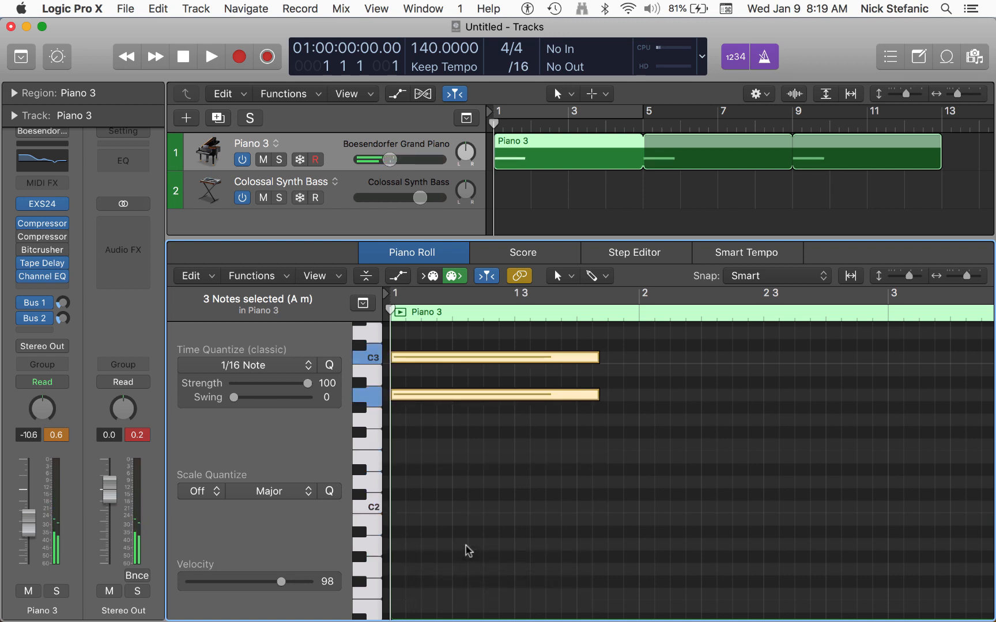
Step: Play back the A minor chord and shorten the Piano 3 region to two bars, ending at bar 3
key(space)
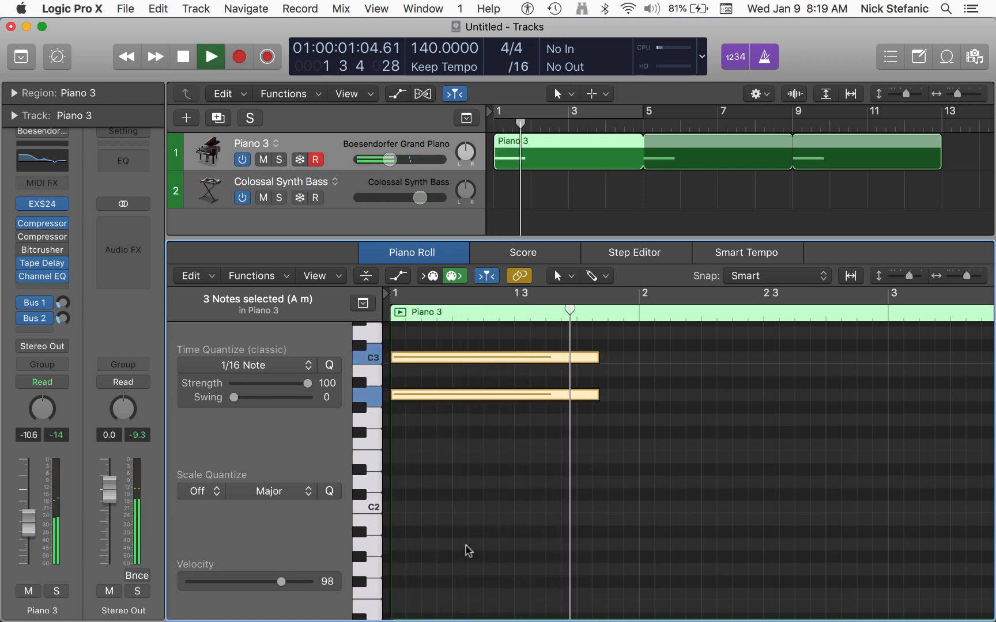
key(space)
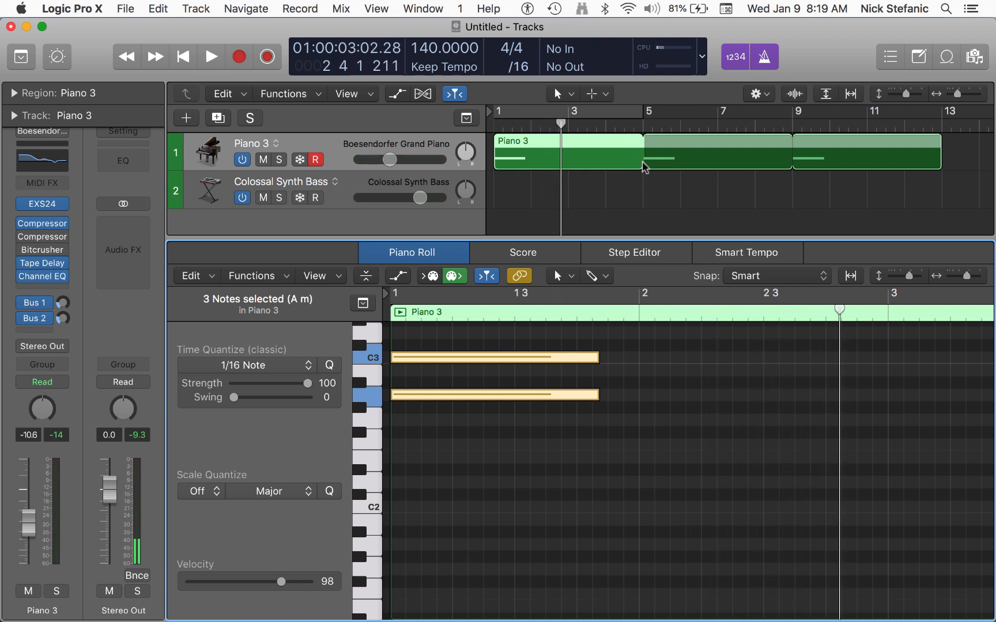
drag(638, 160, 568, 164)
scroll(579, 444, up, 3)
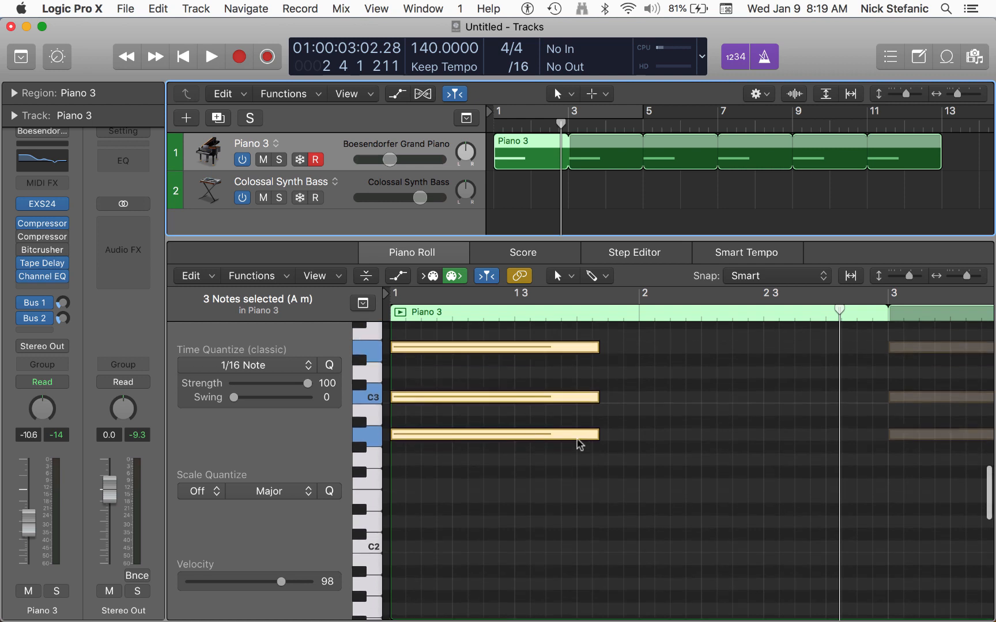
click(528, 333)
key(cmd+d)
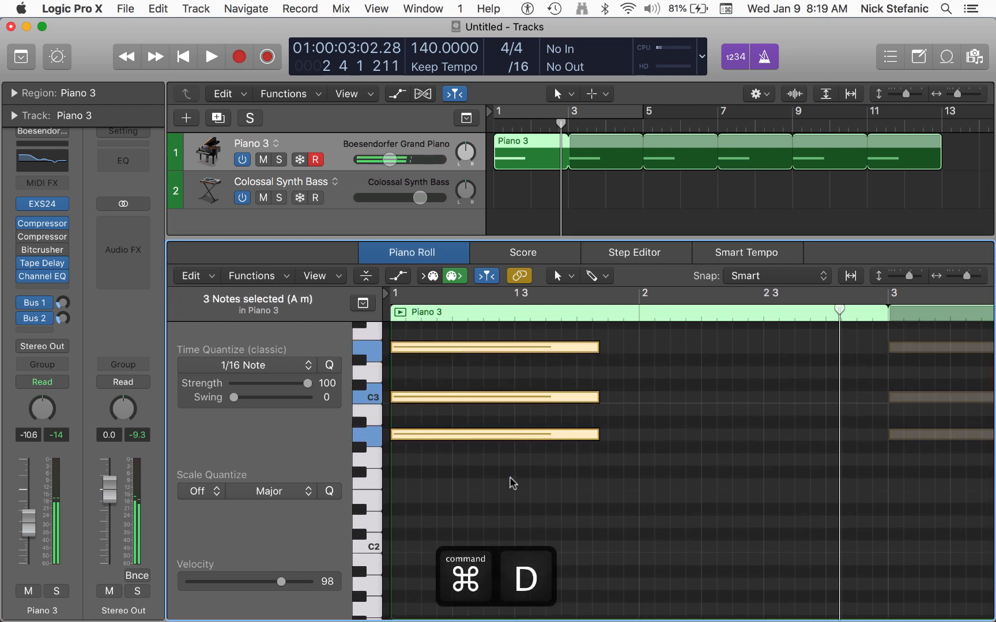
key(cmd+z)
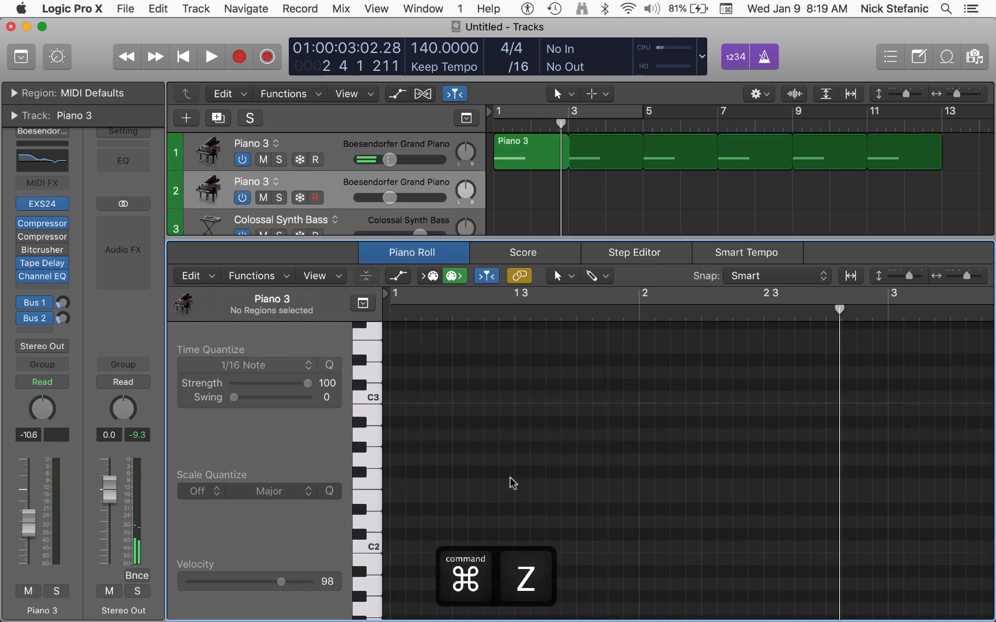
Step: Repeat the three A minor chord notes at bar 2 and transpose the copy down two semitones to G minor
key(super+r)
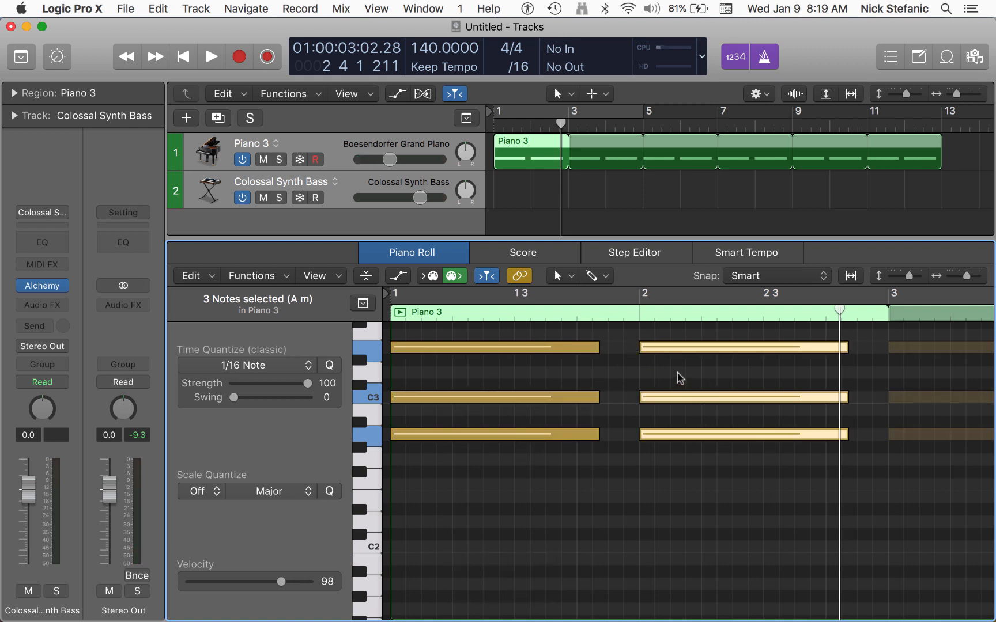
key(alt+Down)
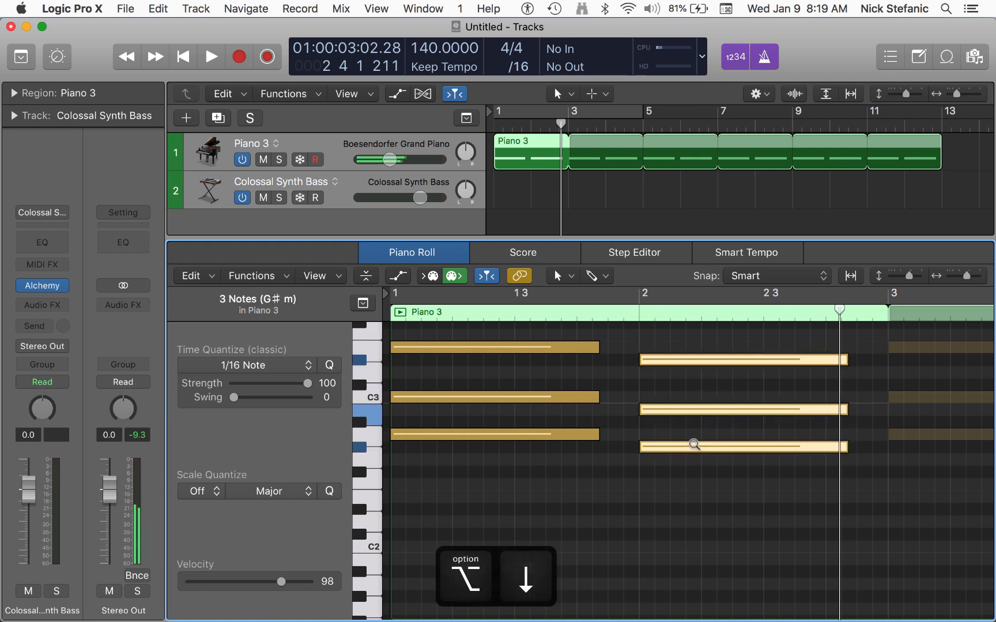
key(alt+Down)
Step: Play back the two-chord progression from the beginning of the project
key(space)
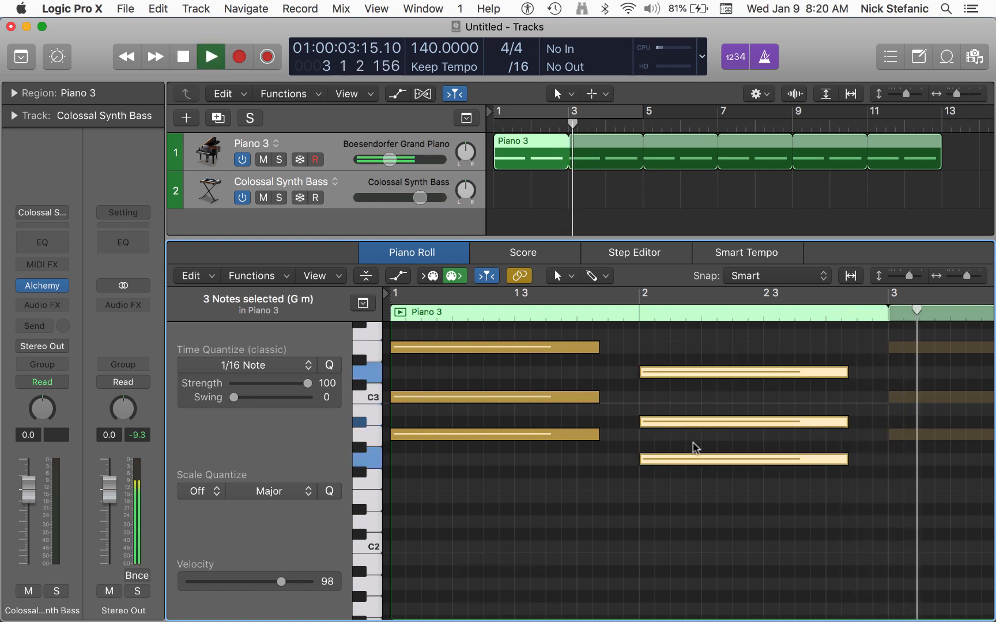
key(space)
click(494, 123)
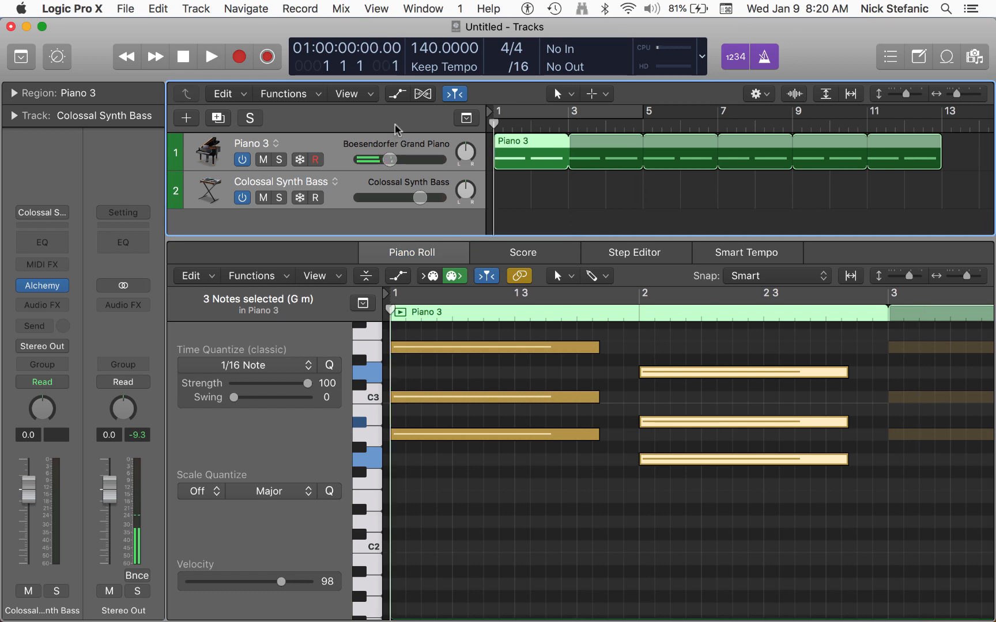
key(space)
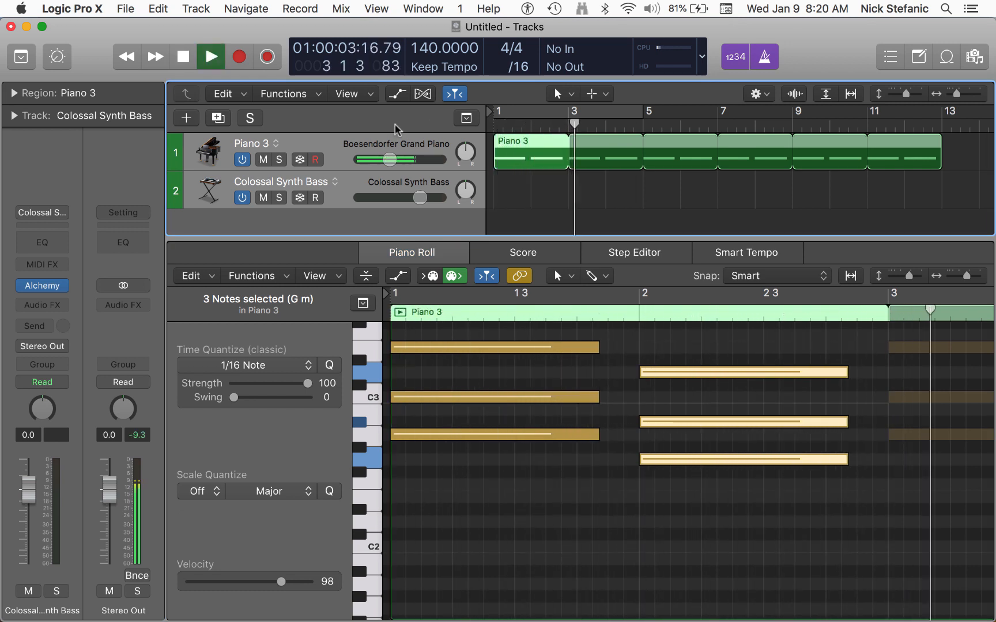
key(space)
Step: Raise the middle note of the second chord by one semitone to B2 and play back the progression
click(698, 400)
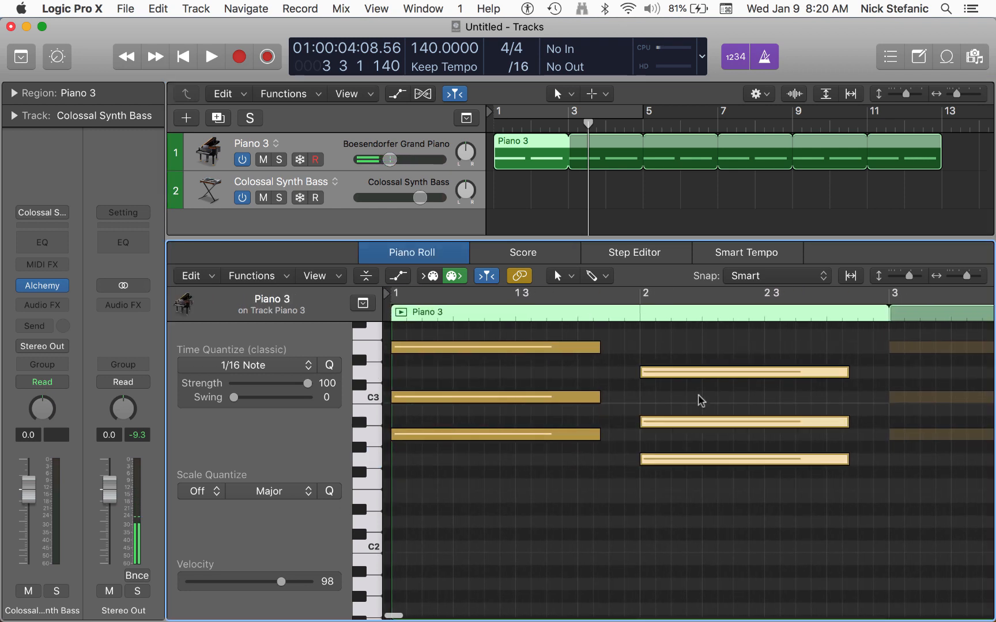
click(691, 420)
key(alt+Up)
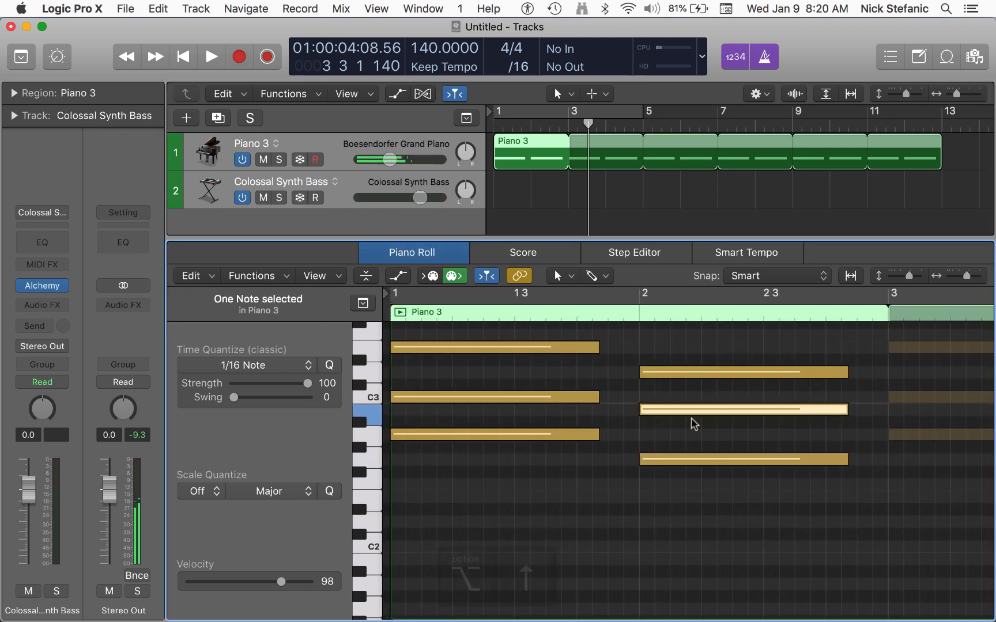
key(space)
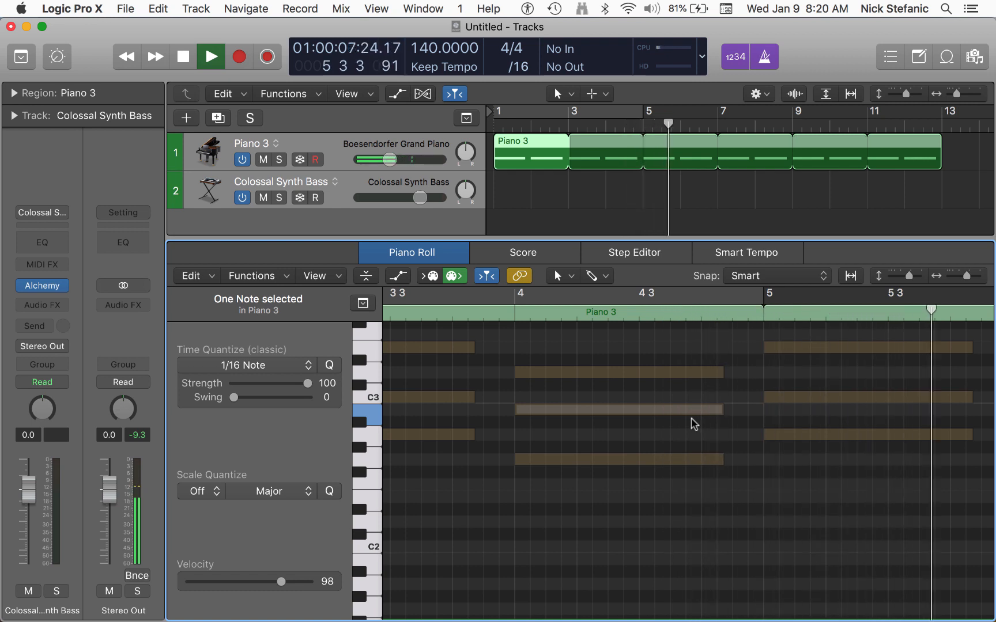
key(space)
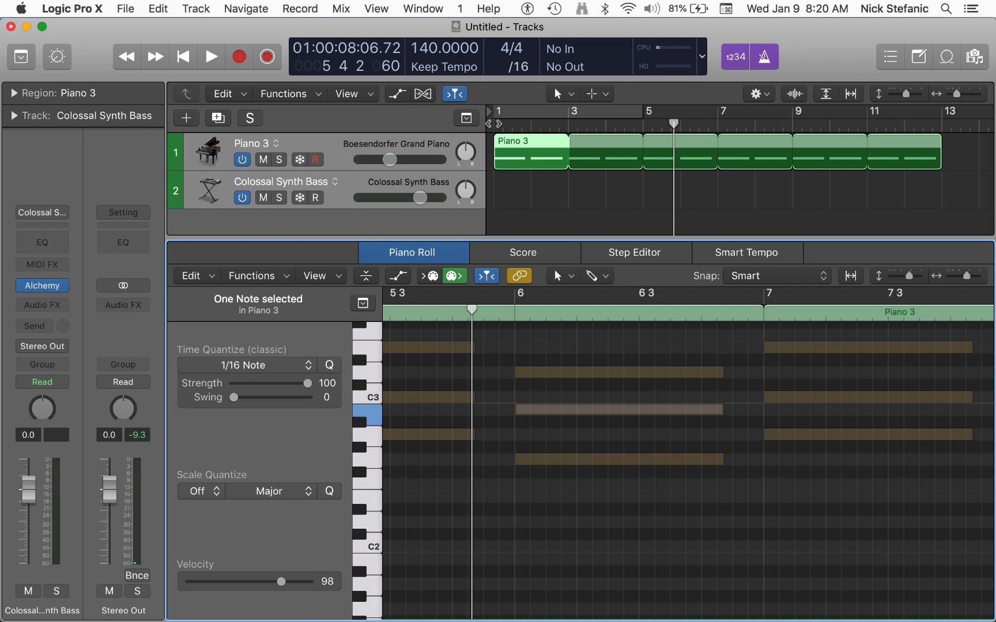
key(Return)
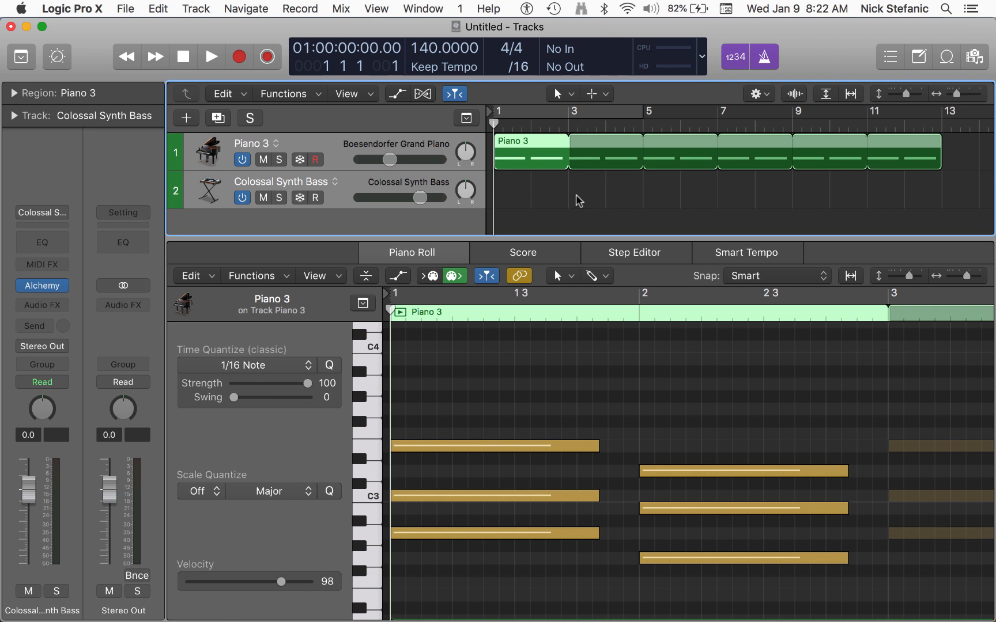
Step: Step the playhead forward and back bar by bar, returning it to the start of the project
key(period)
key(period)
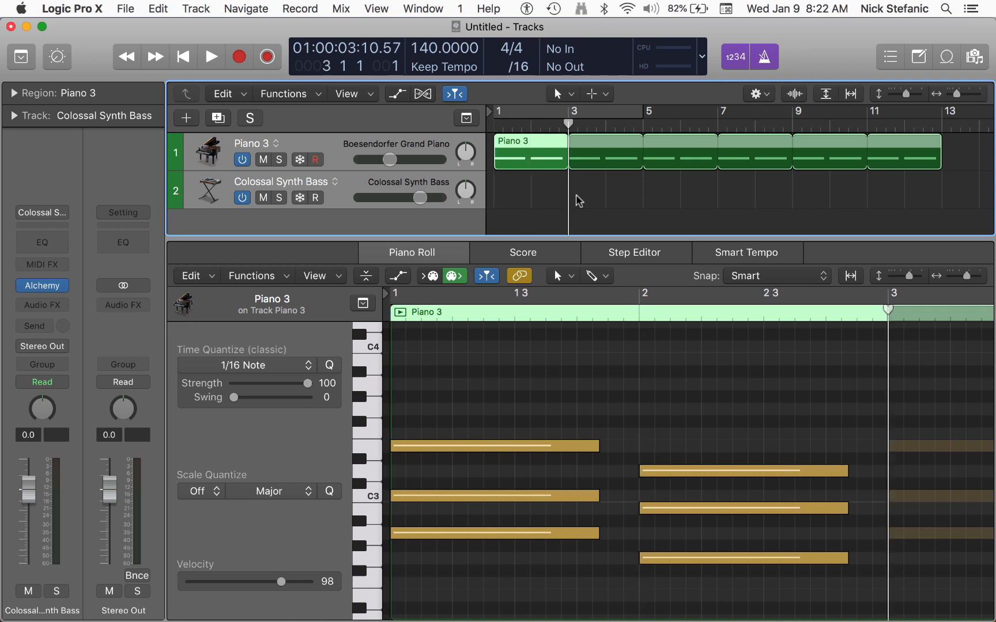
key(Return)
key(period)
key(period)
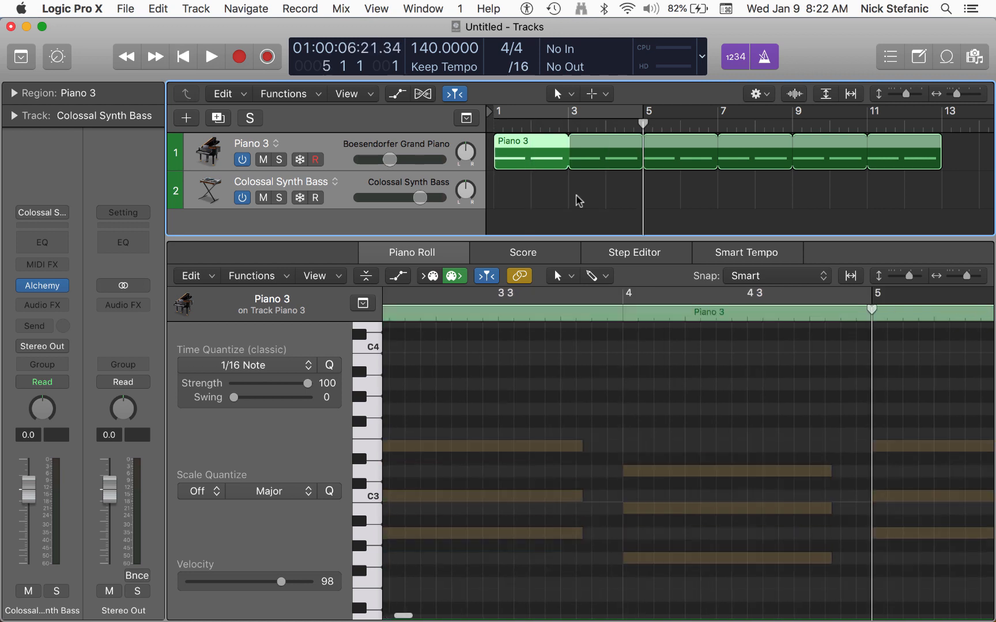
key(comma)
key(Return)
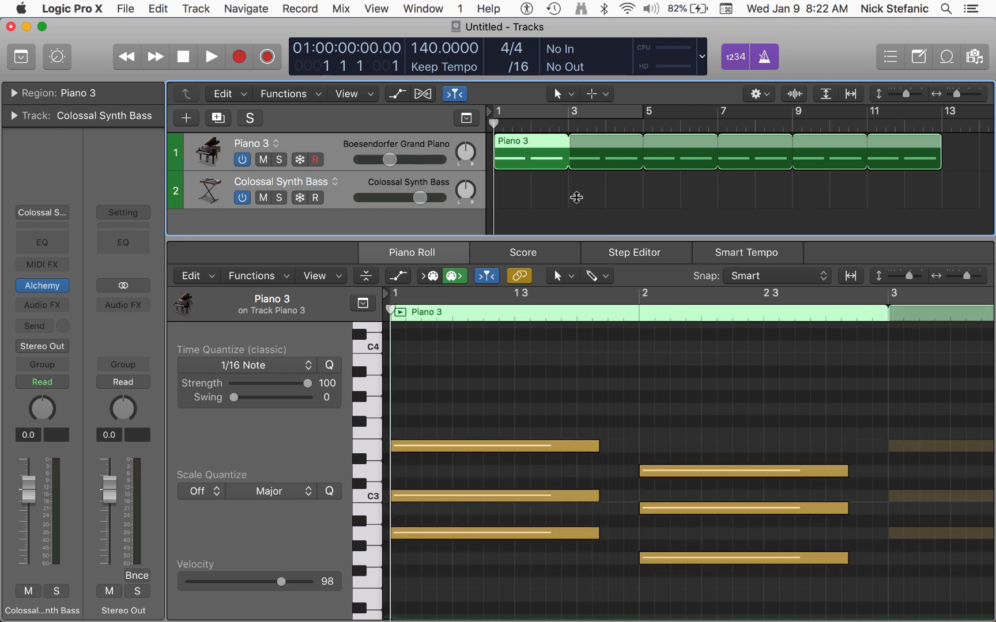
Step: Hide and reopen the editor area, and look at the Score and Step Editor before returning to the Piano Roll
click(521, 372)
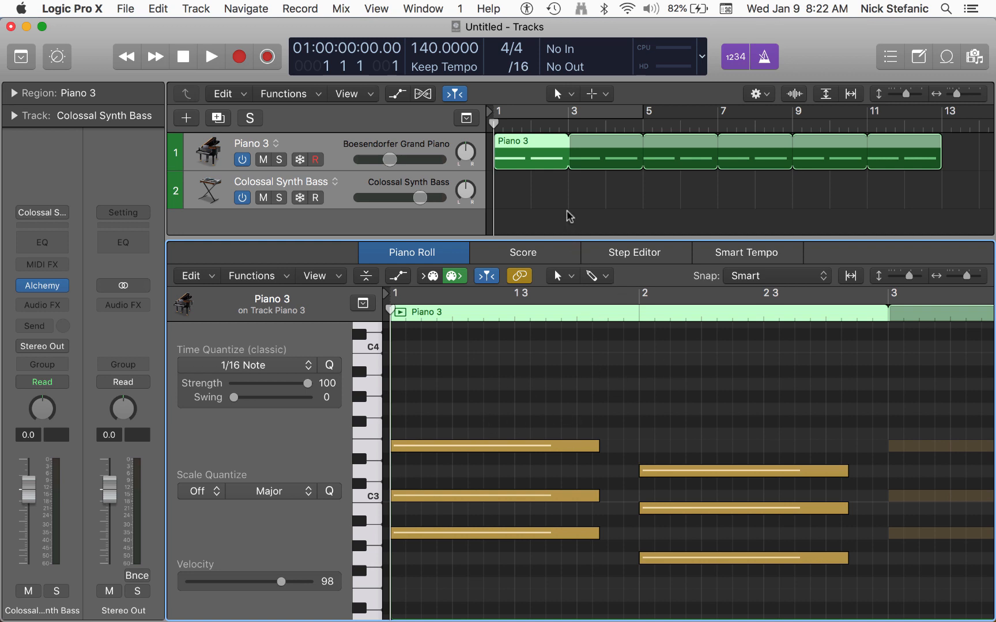
key(e)
key(e)
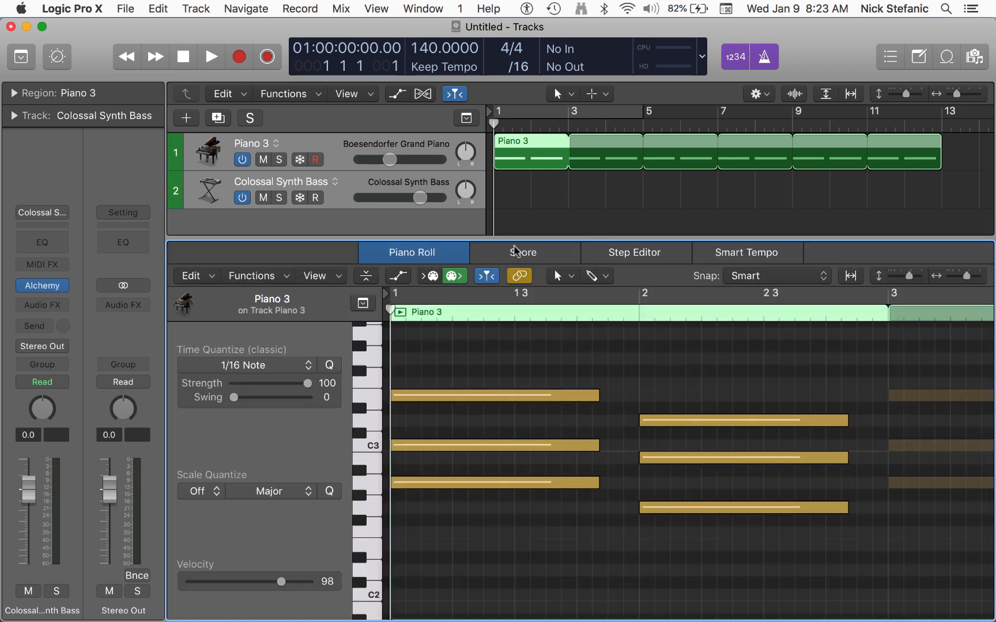
click(529, 255)
click(662, 255)
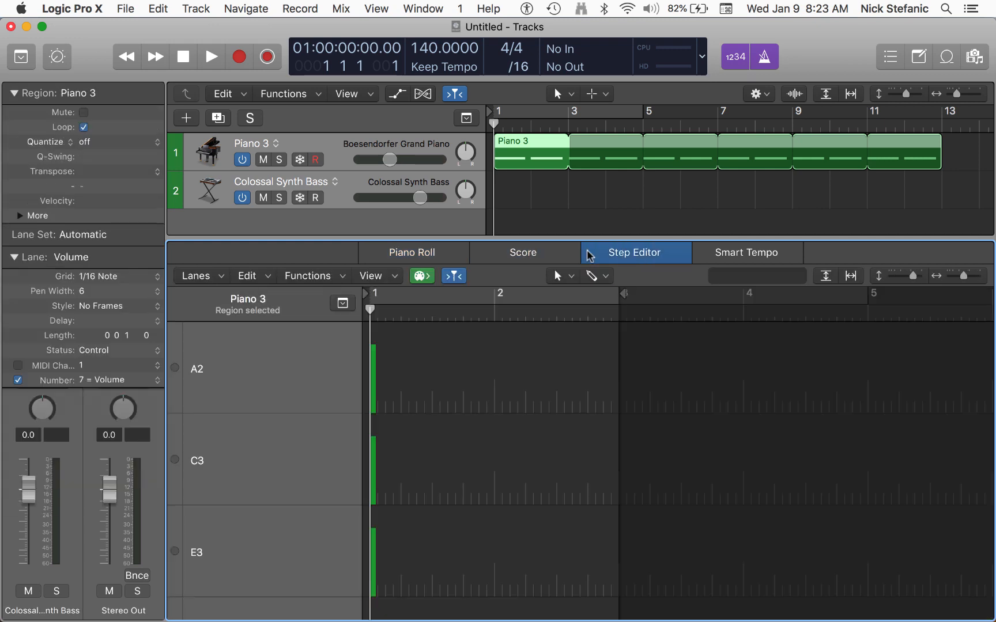
click(436, 250)
key(e)
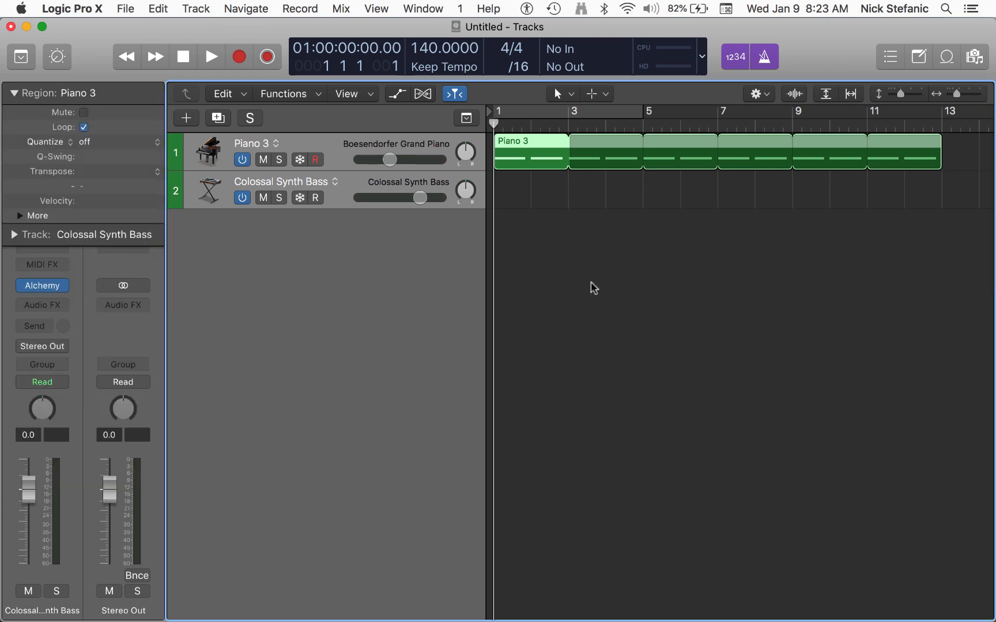
key(e)
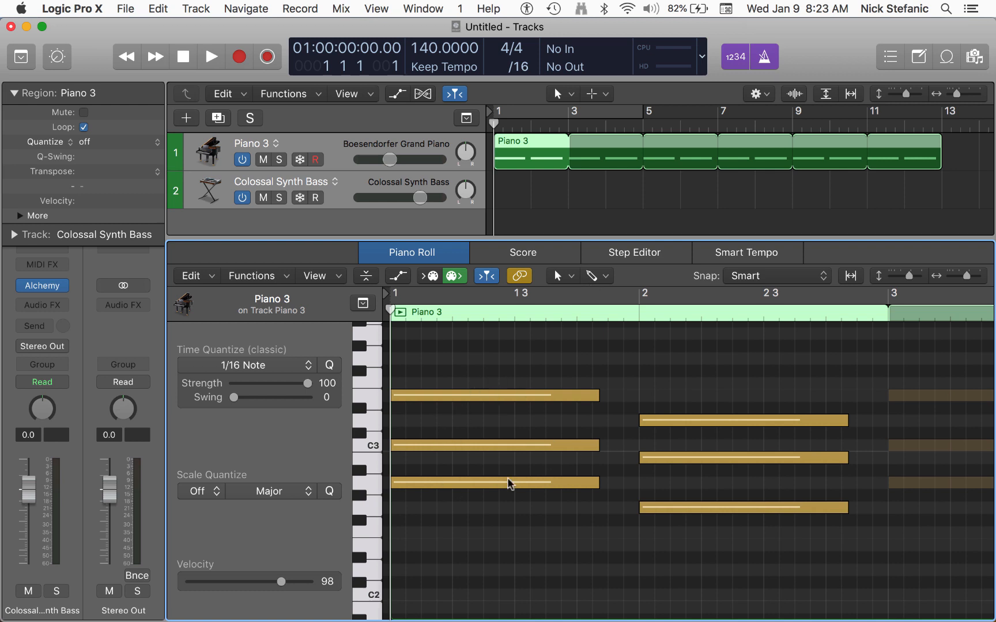
Step: Switch to Ableton Live, examine the labelled E3 note in the clip's piano roll, and return to Logic Pro X
key(super+Tab)
key(super+Tab)
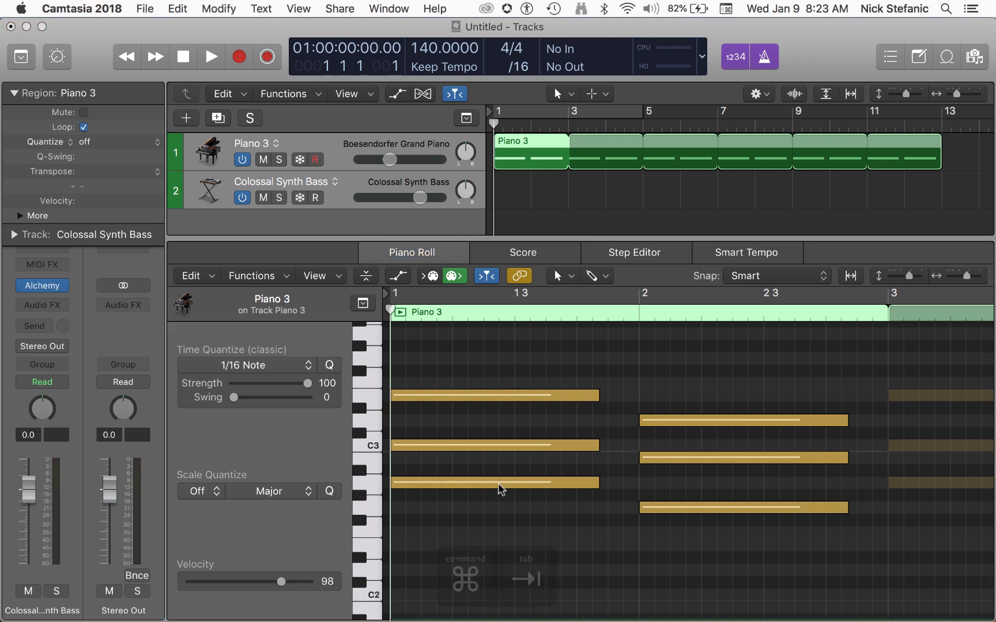
key(super+Tab)
key(super+Tab)
key(super+Tab)
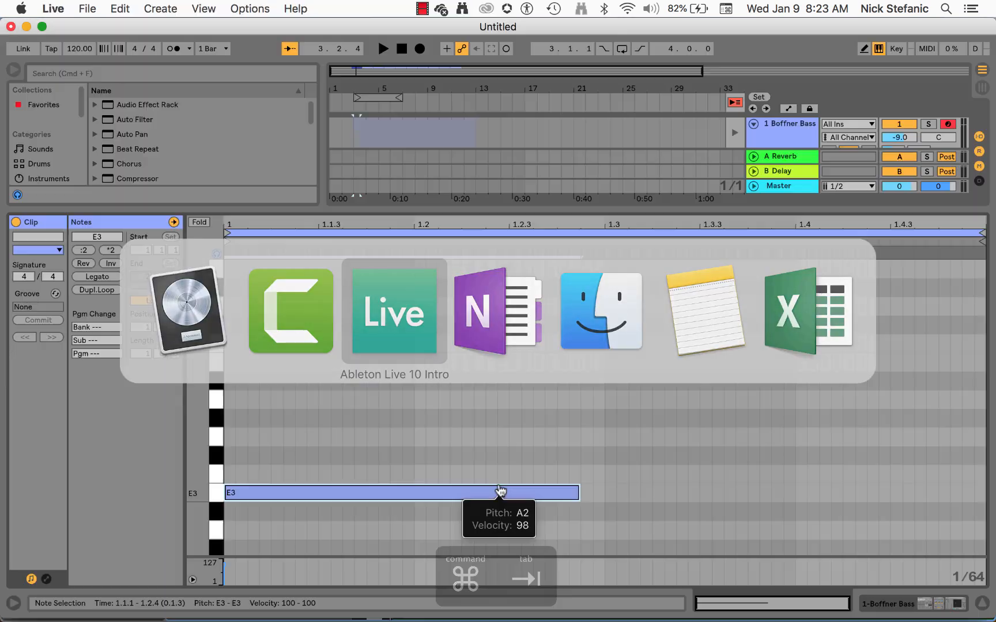
click(365, 420)
click(326, 491)
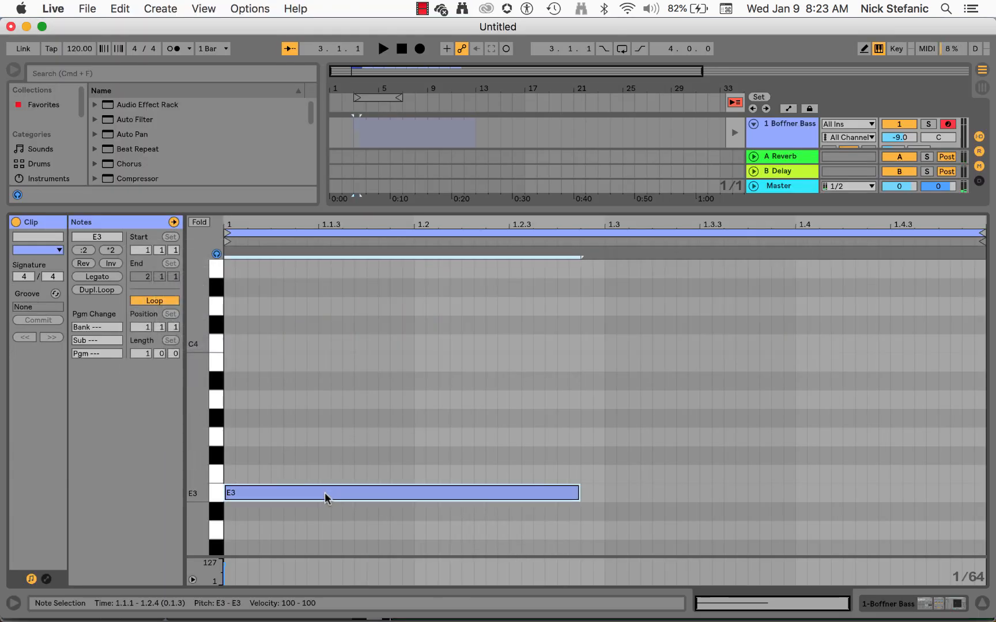
mouse_move(325, 493)
mouse_down()
mouse_move(324, 461)
mouse_move(327, 497)
mouse_up()
click(344, 438)
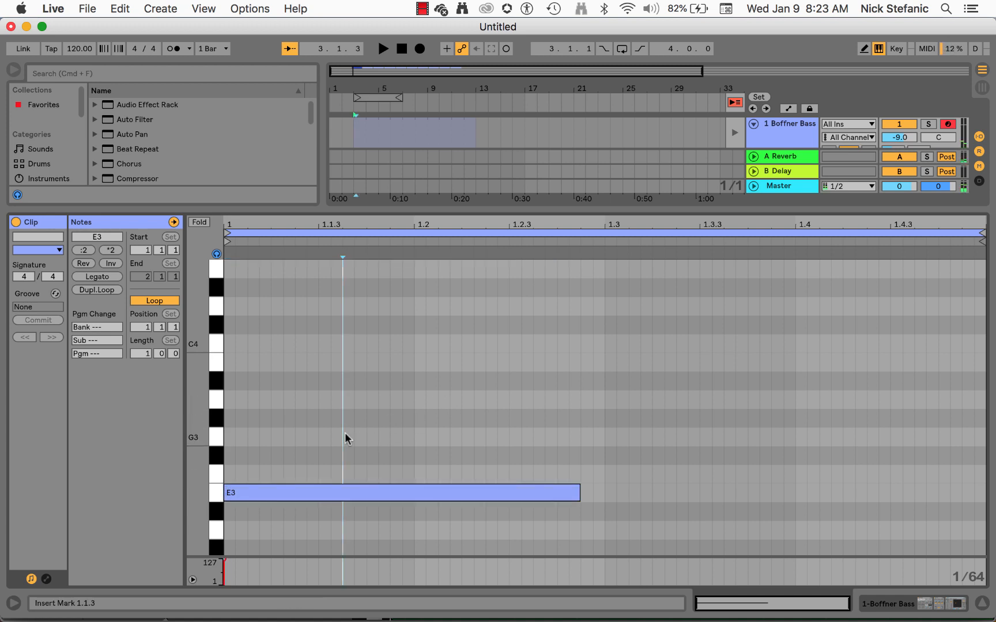
key(super+Tab)
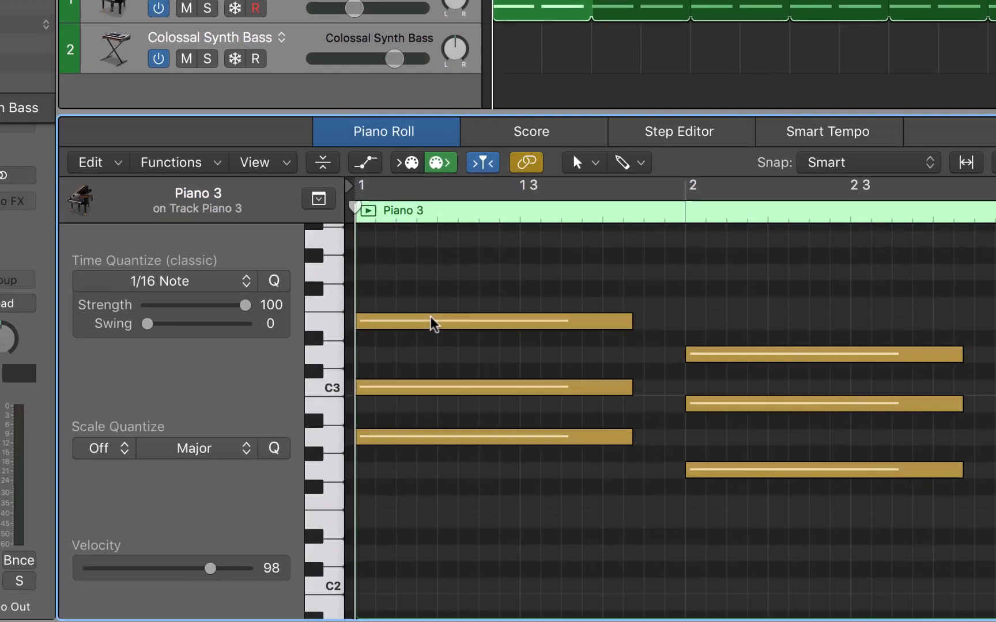
Step: Set the velocity of the first chord's E3 note to 40
mouse_move(448, 396)
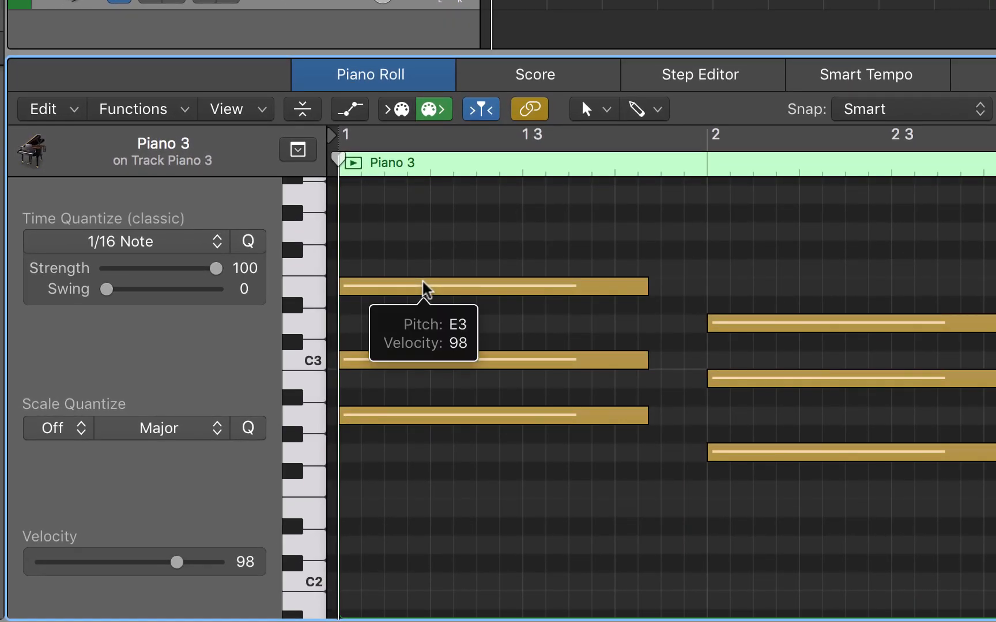
click(441, 286)
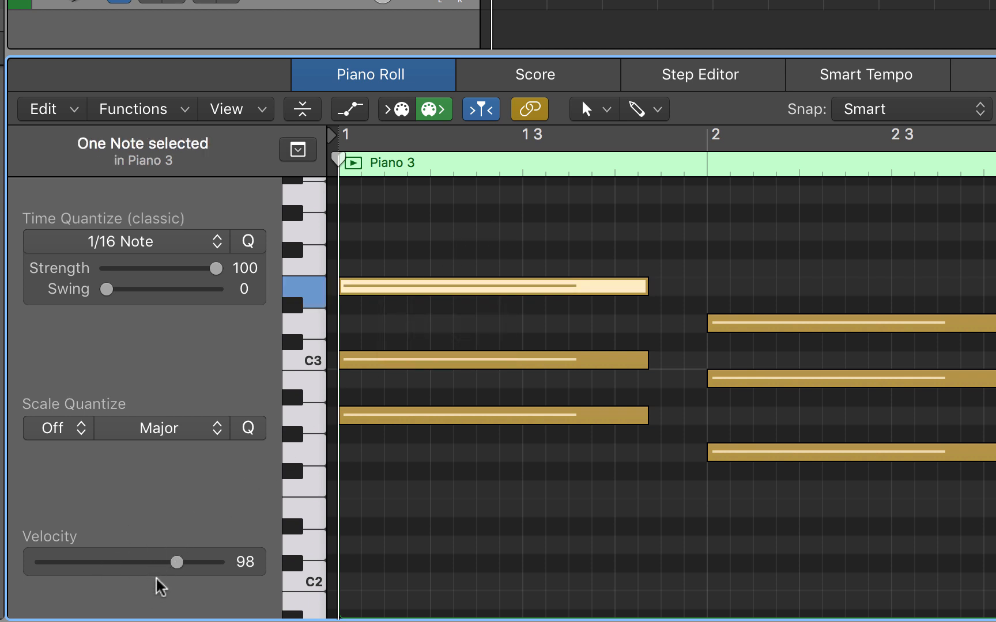
drag(177, 563, 96, 568)
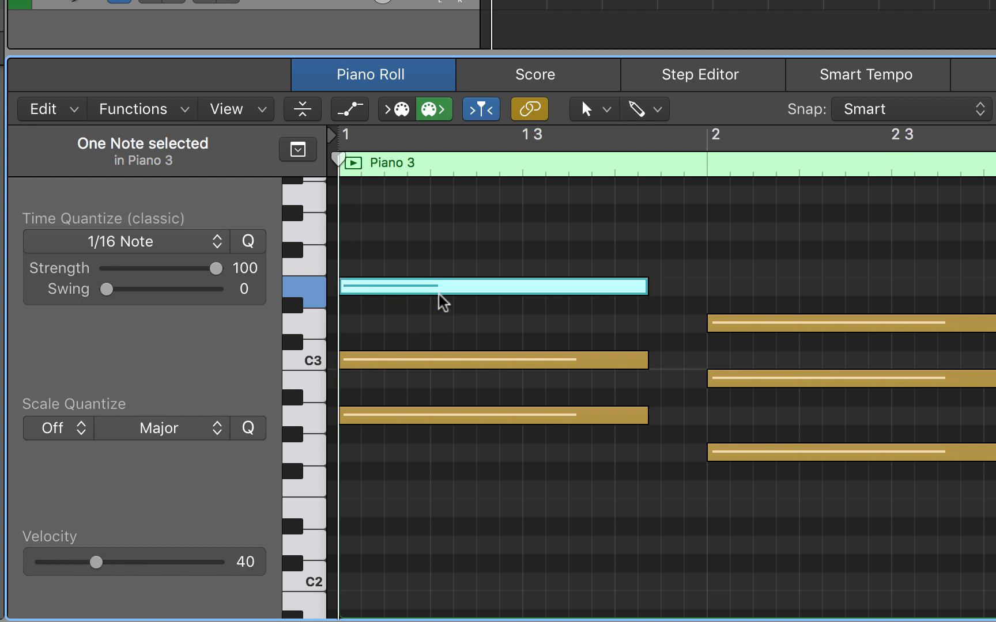
Step: Turn on note labels in the Piano Roll and compare them with the note label in Ableton Live
mouse_move(452, 297)
click(248, 109)
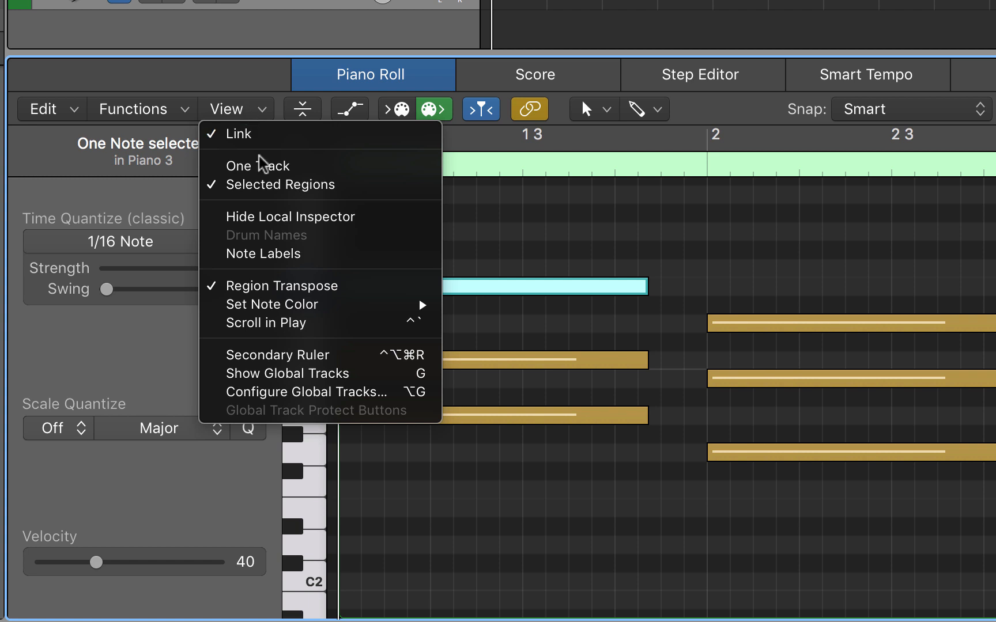
click(282, 253)
key(super+Tab)
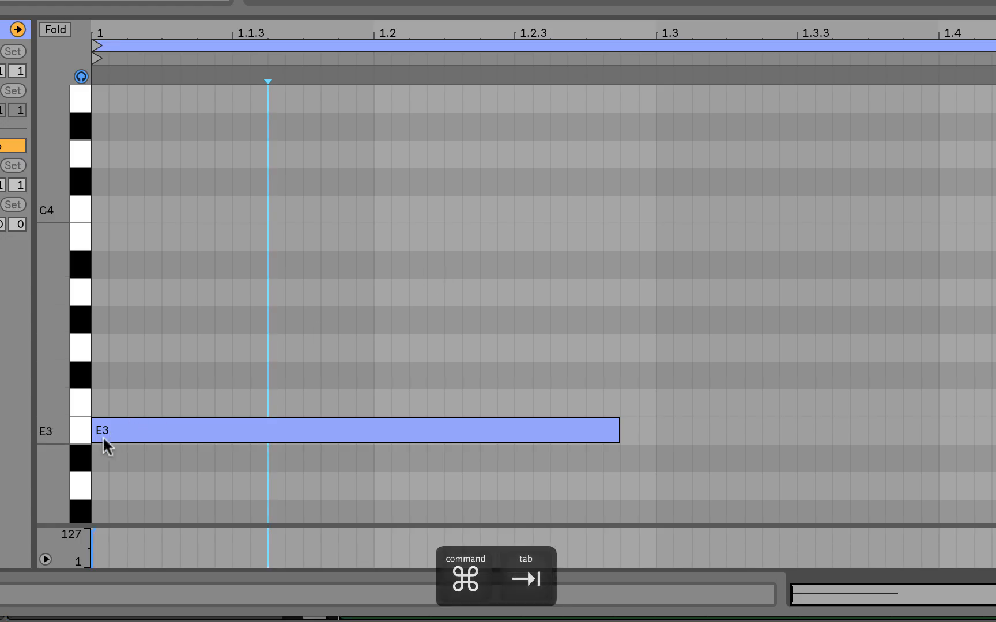
key(super+Tab)
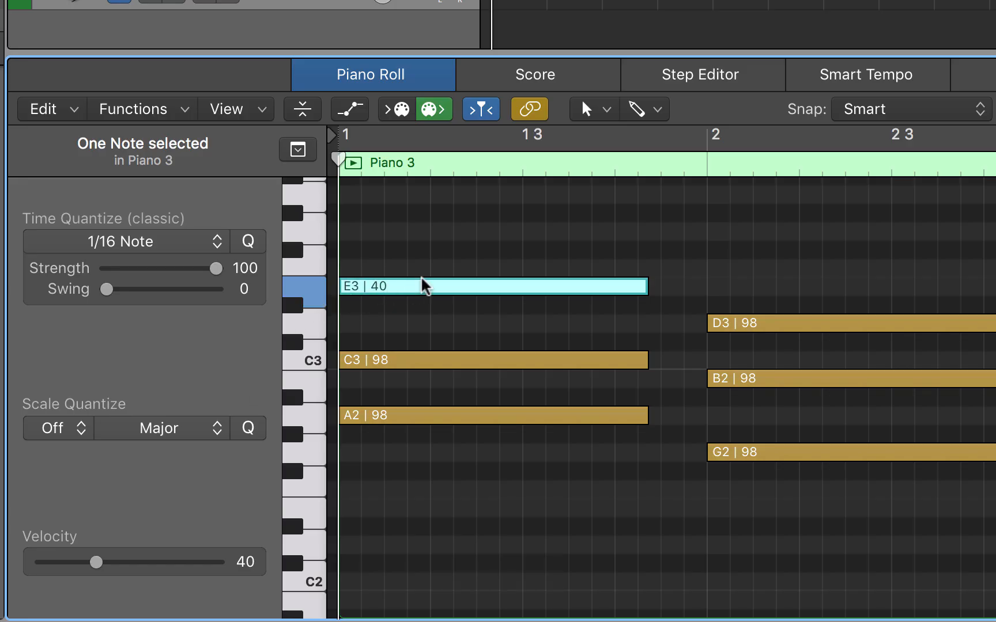
Step: Set the velocity of the first chord's E3 note to 53 and deselect it
mouse_move(408, 284)
mouse_move(99, 562)
mouse_down()
mouse_move(154, 562)
mouse_move(113, 562)
mouse_up()
click(526, 249)
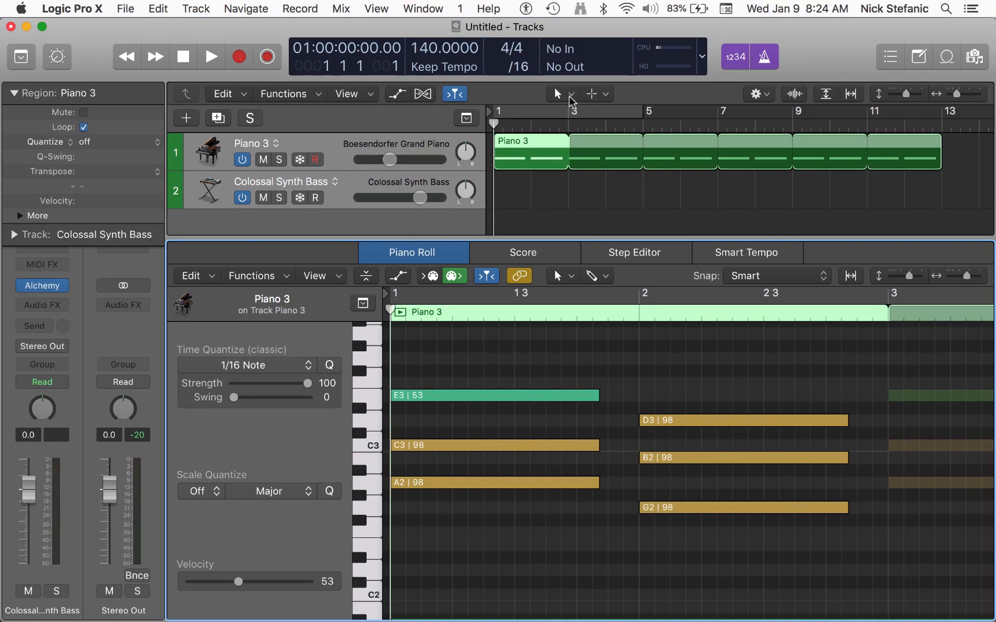
Step: Choose the Velocity tool as the primary tool and lower the first chord's C3 note to velocity 51
click(569, 279)
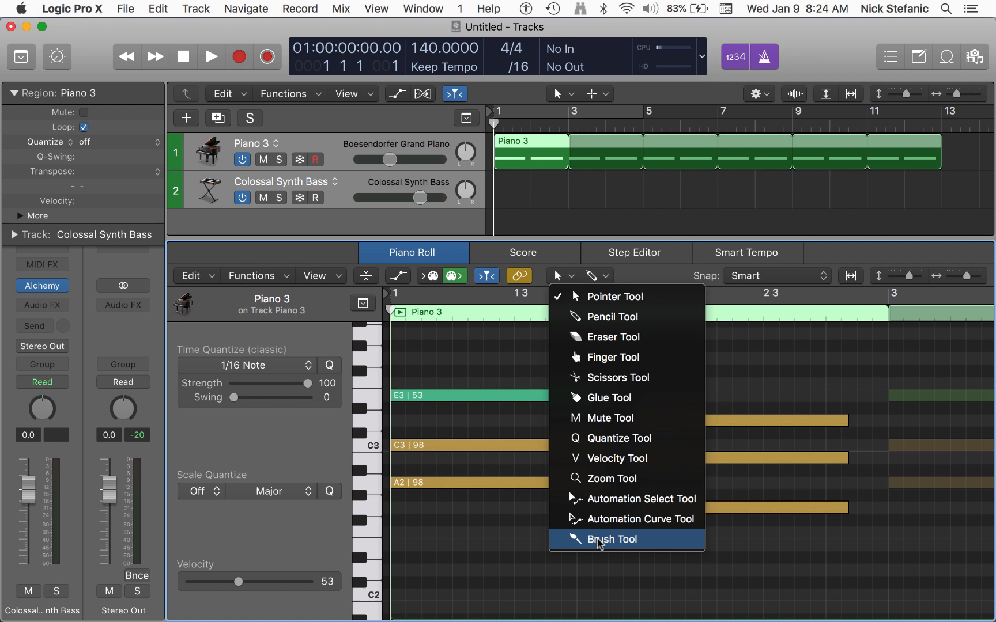
click(565, 280)
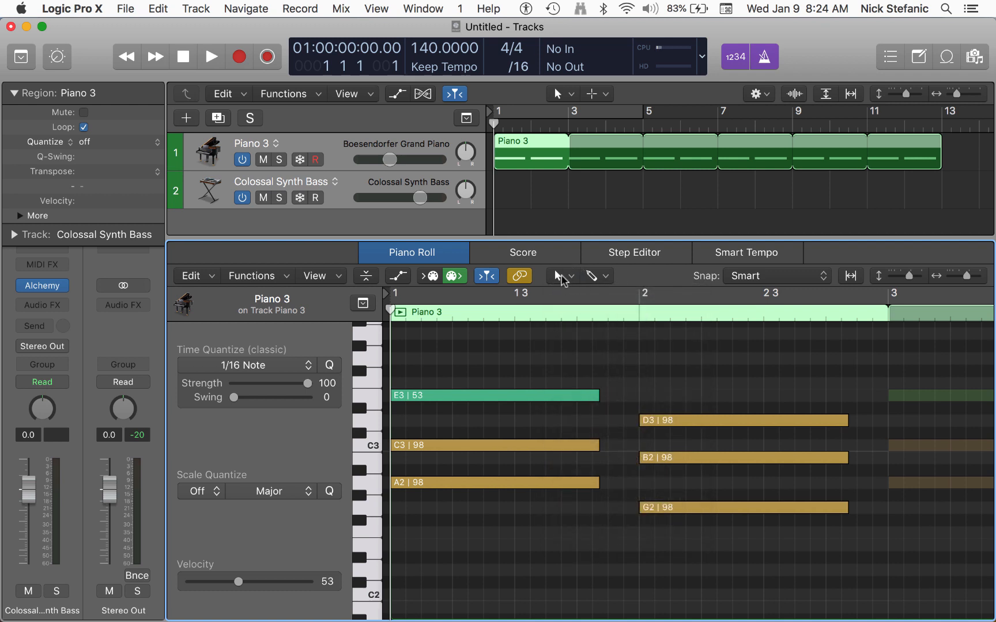
key(t)
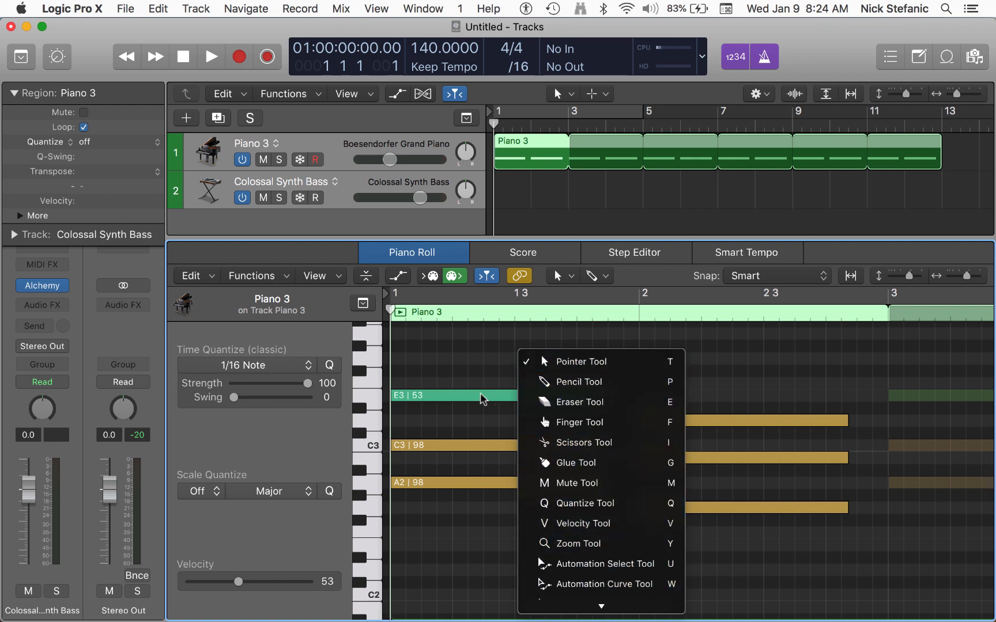
click(471, 361)
key(t)
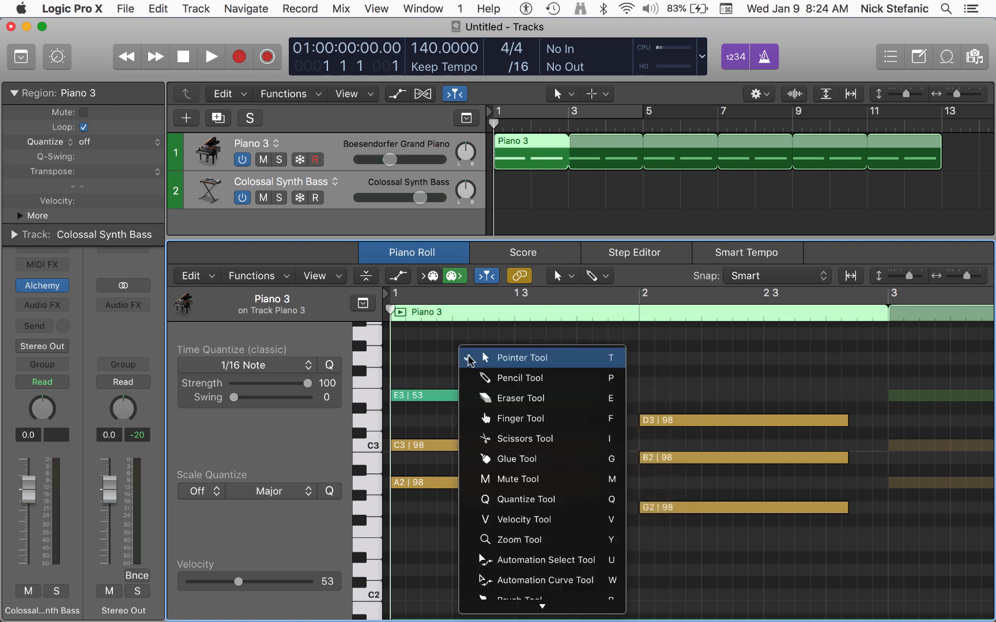
key(v)
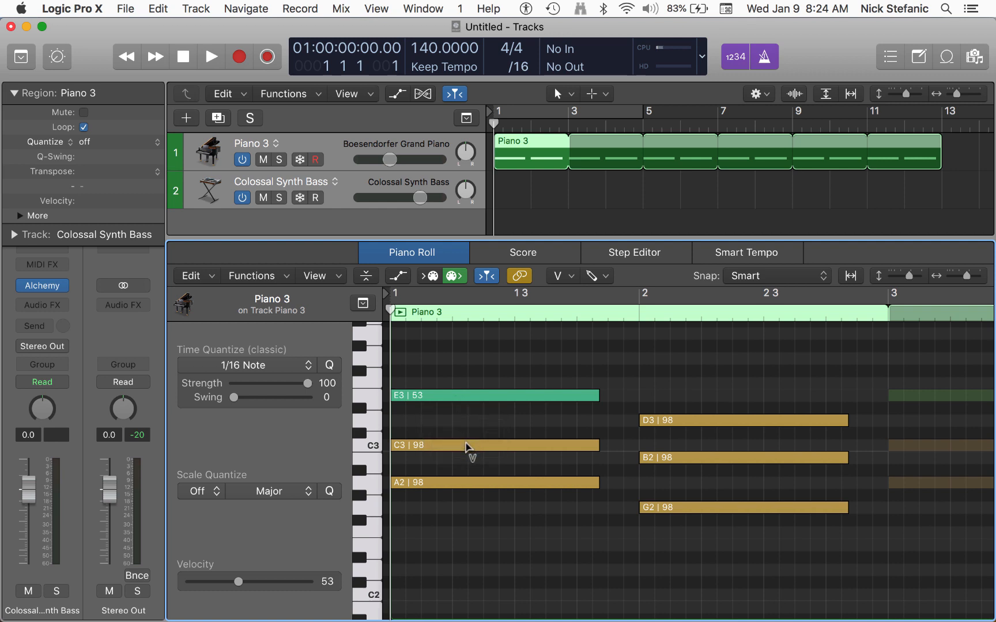
drag(465, 445, 466, 505)
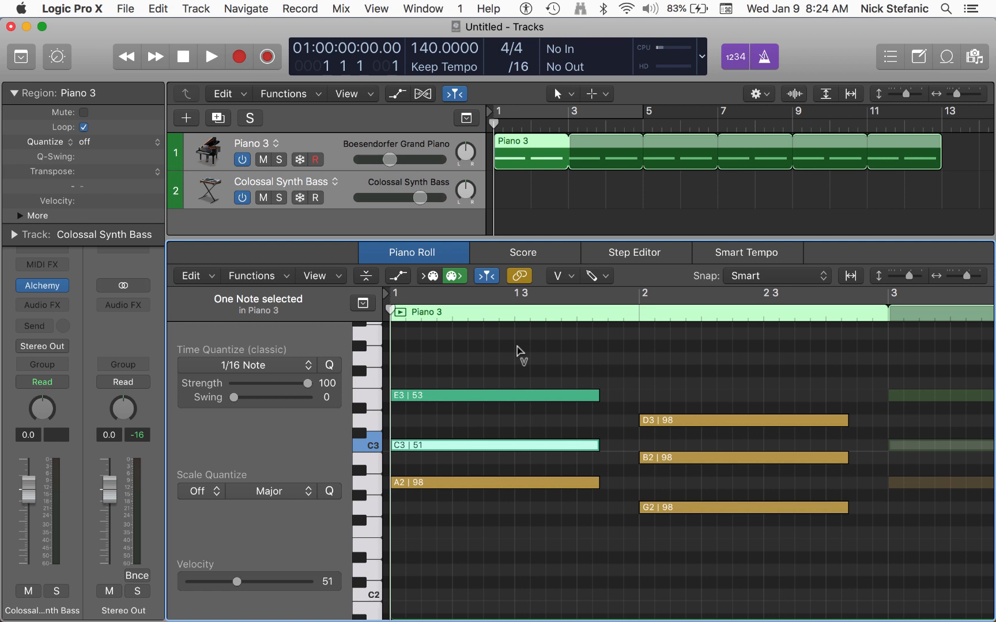
Step: Make the Pointer tool the primary Piano Roll tool again
key(t)
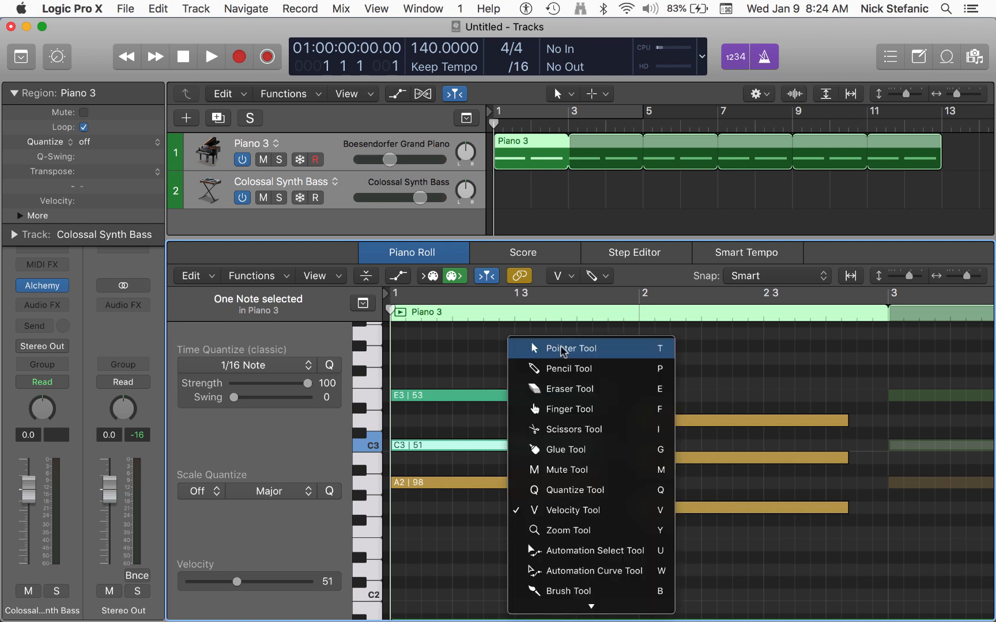
click(593, 349)
key(t)
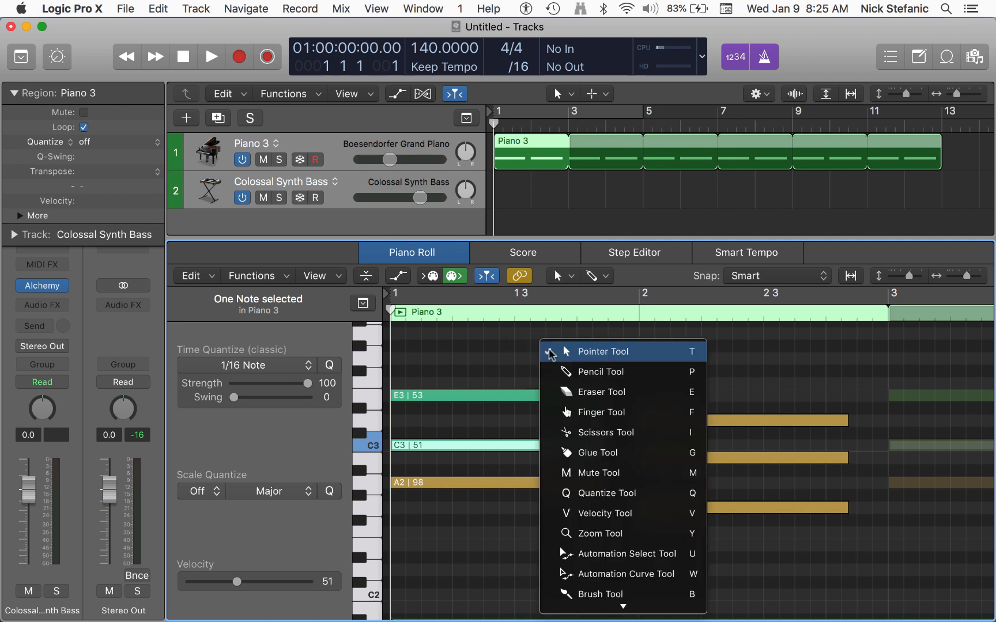
click(548, 350)
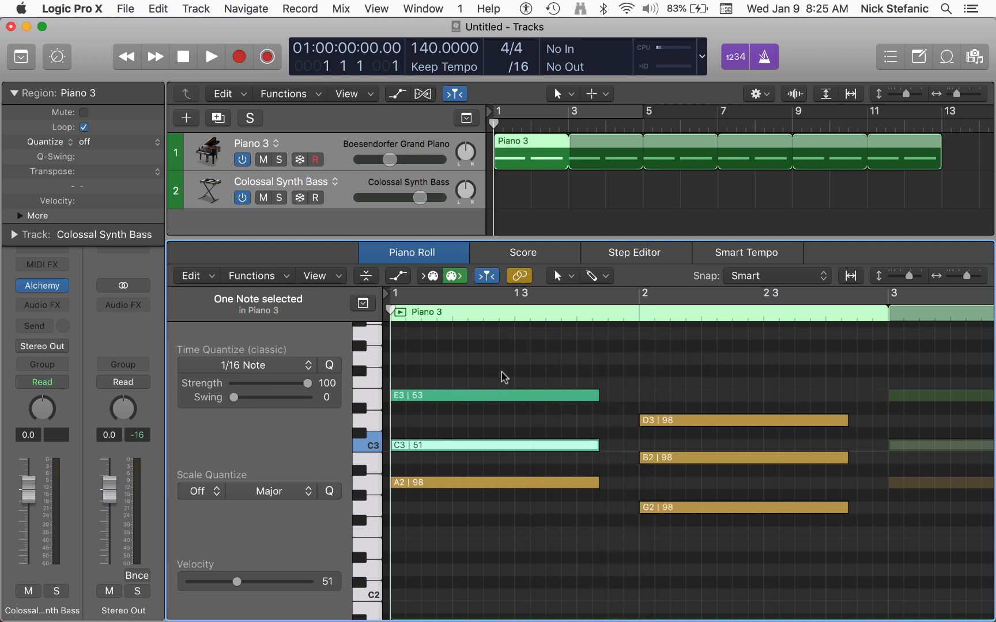
Step: Assign the Velocity tool as the secondary tool and set the first chord's E3 to velocity 43 and the second chord's D3 to 84
click(603, 282)
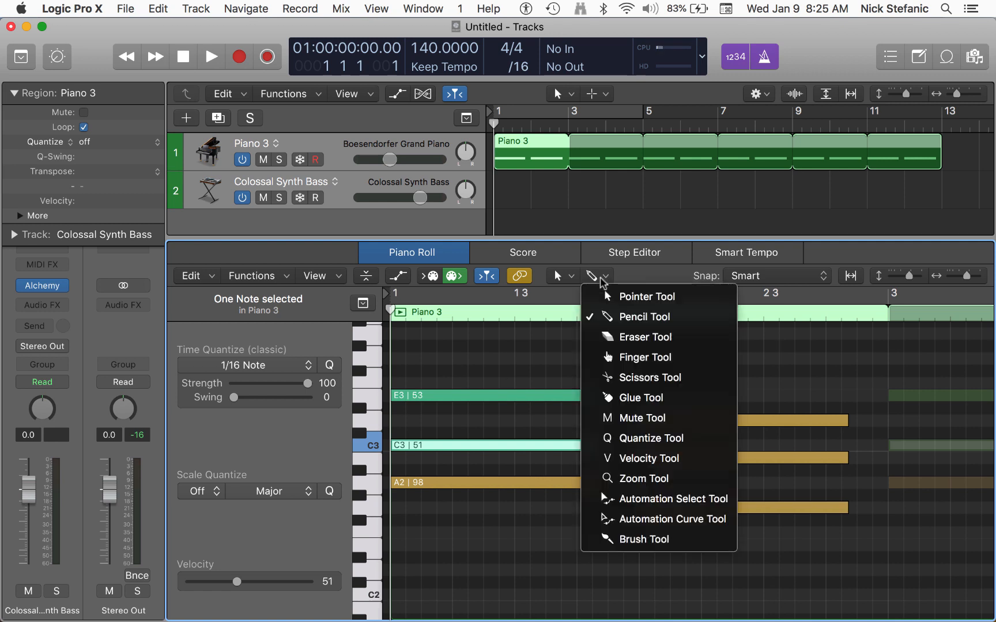
click(632, 459)
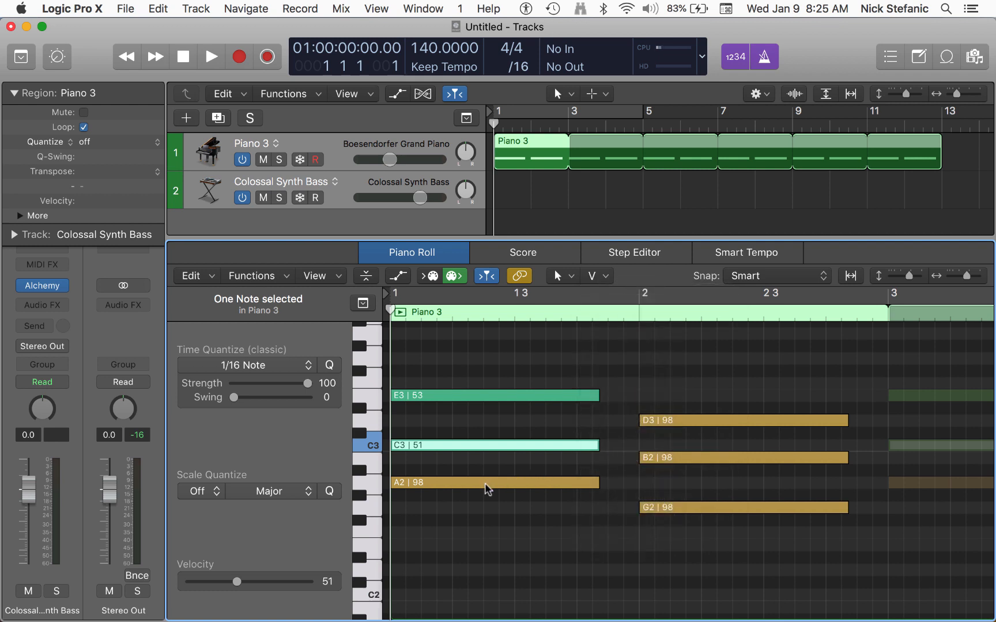
click(499, 393)
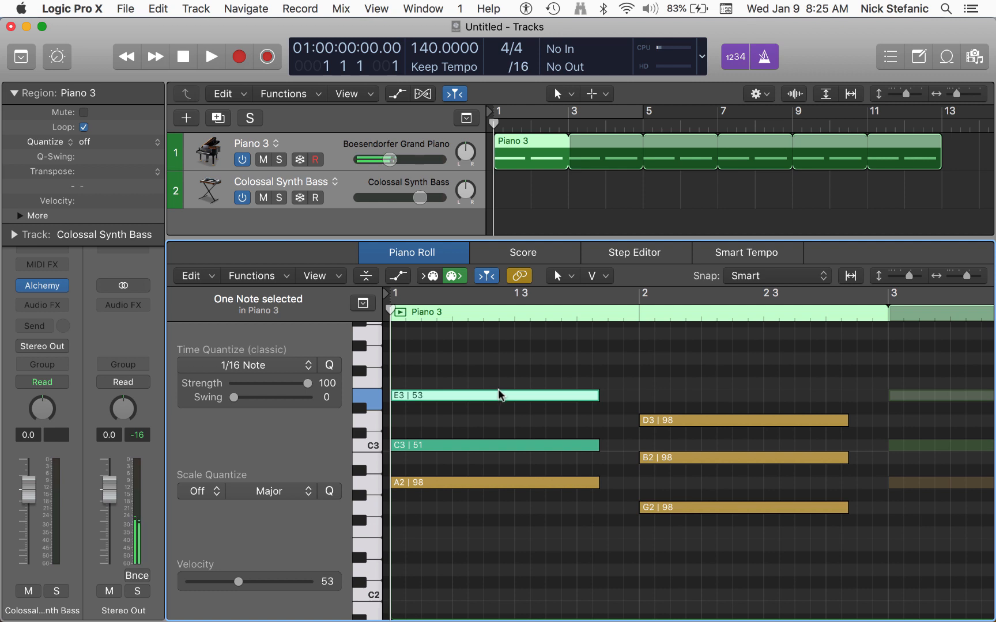
drag(525, 397, 493, 428)
drag(682, 420, 660, 432)
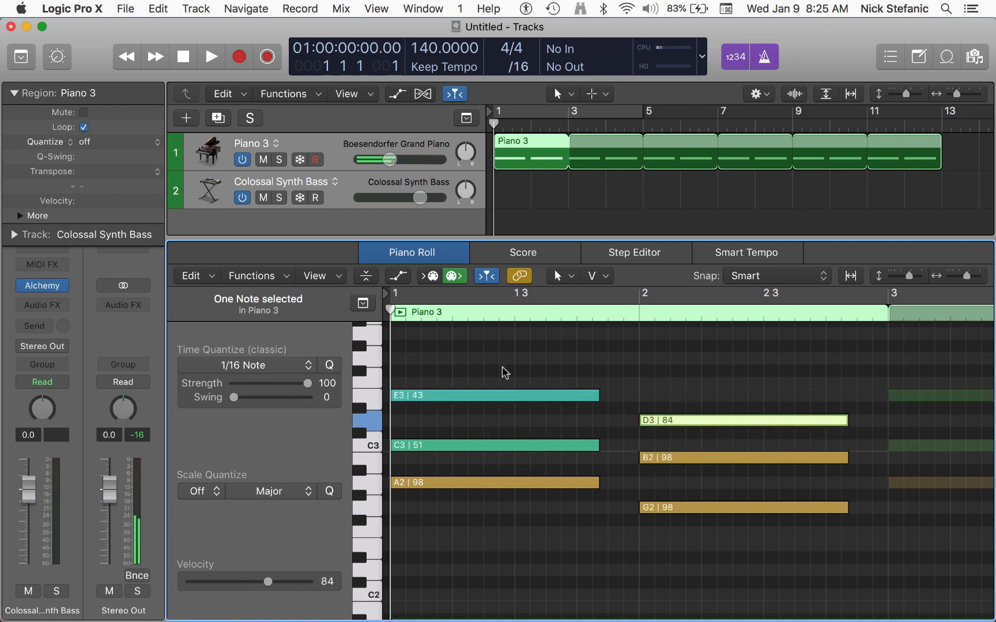
Step: Restore the Pencil tool as the Piano Roll's secondary tool
click(606, 276)
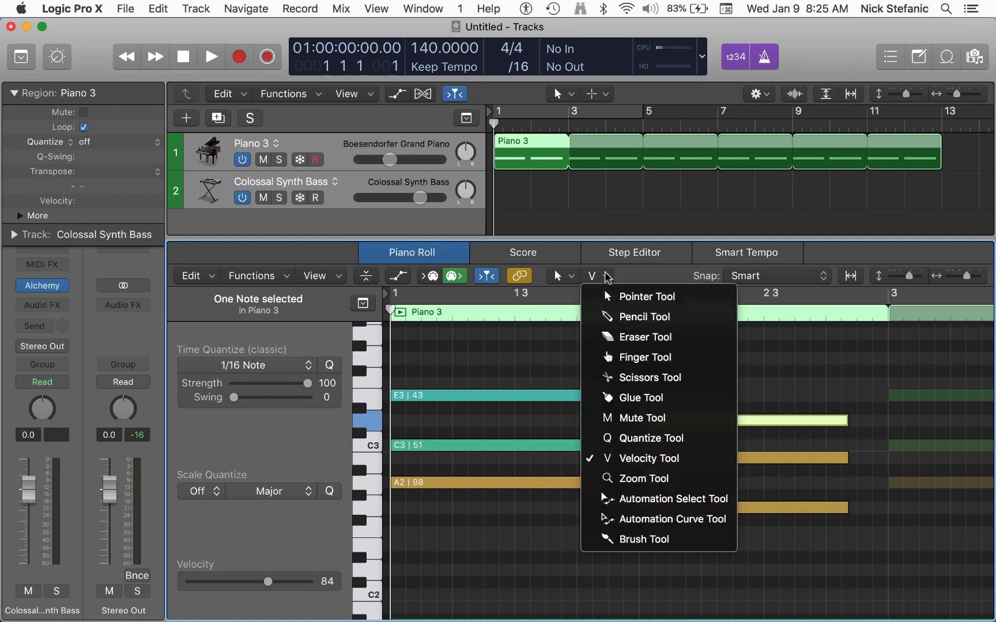
click(648, 321)
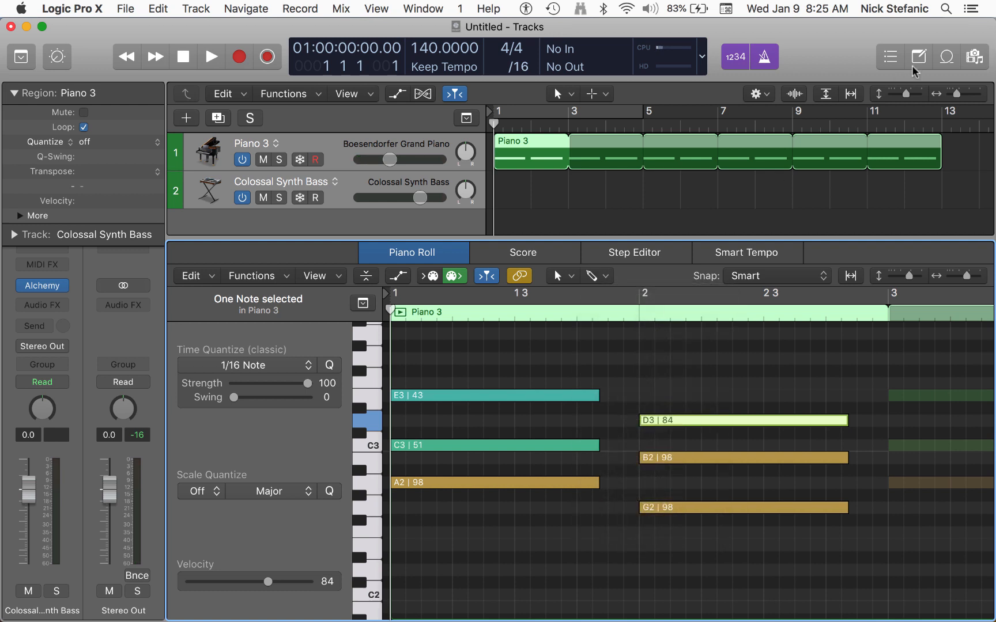
Step: Check the lesson outline in the project's Note Pad and close it again
key(alt+super+p)
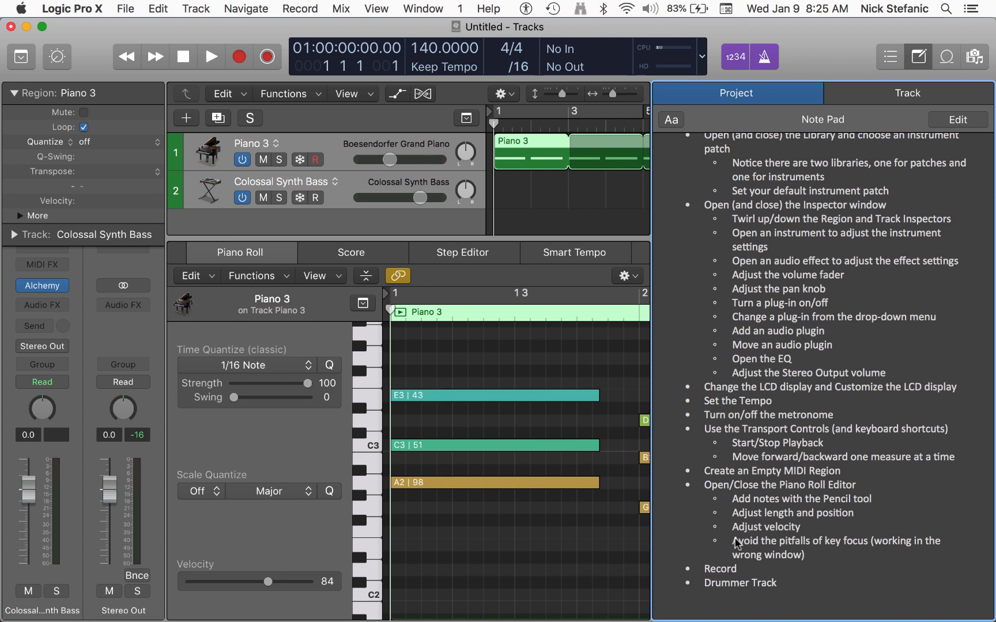
key(alt+super+p)
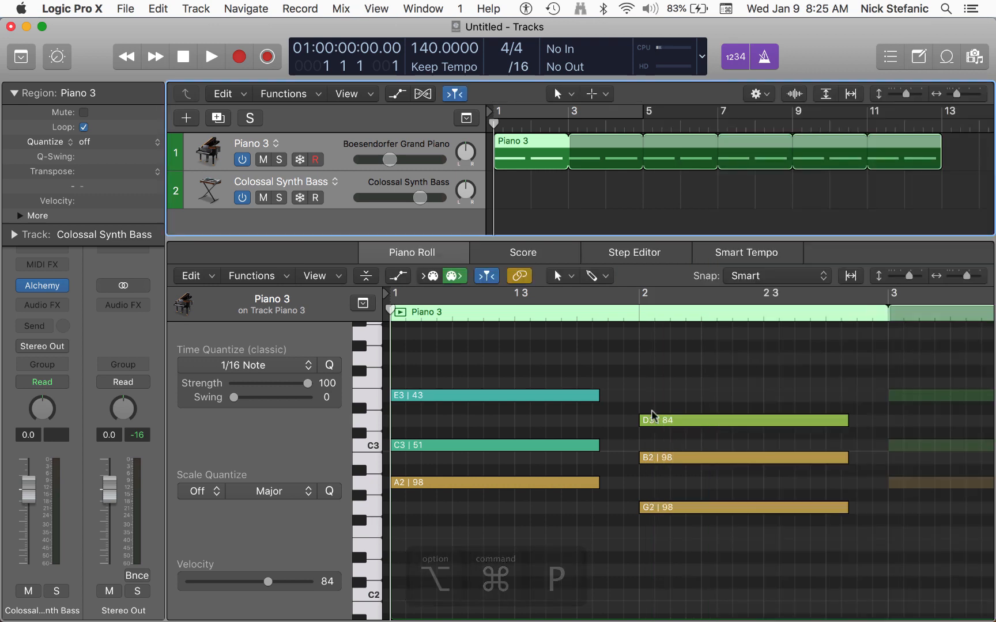
Step: Remove the looping from the Piano 3 region and repeat the region once in the Tracks area
click(579, 196)
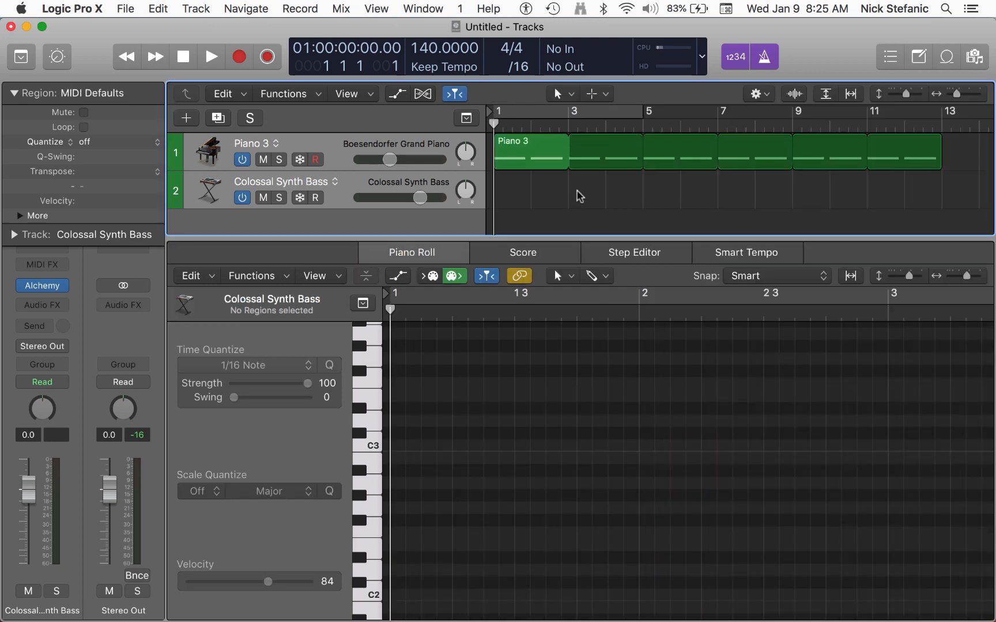
click(514, 160)
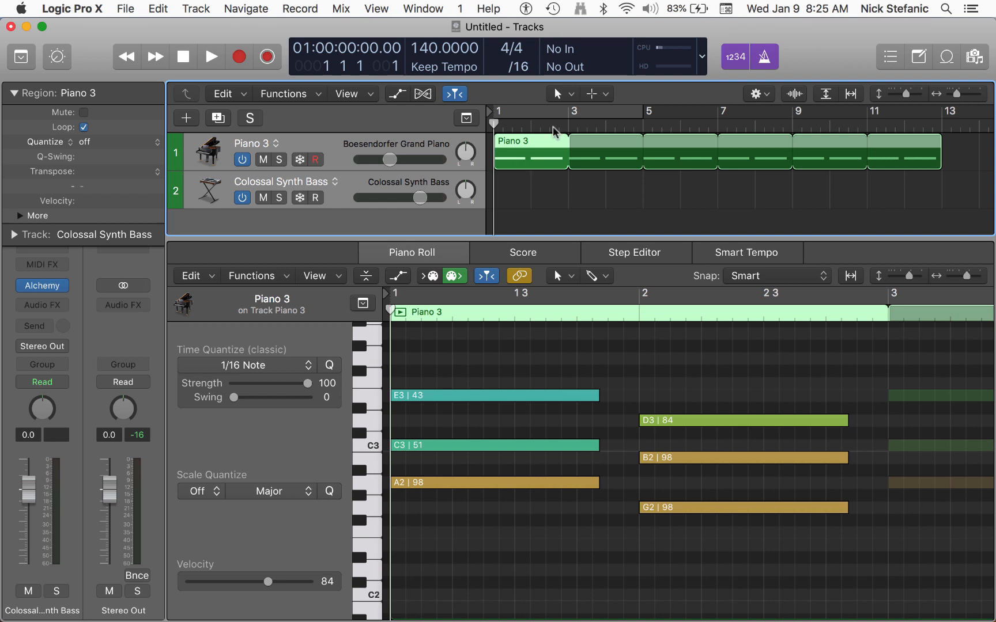
drag(939, 163, 538, 147)
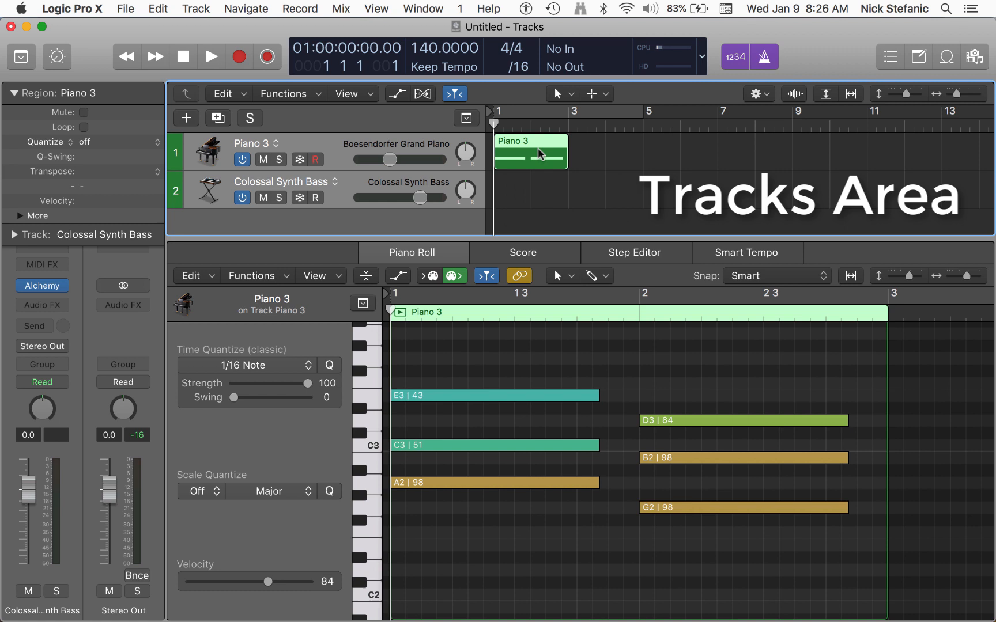
key(super+r)
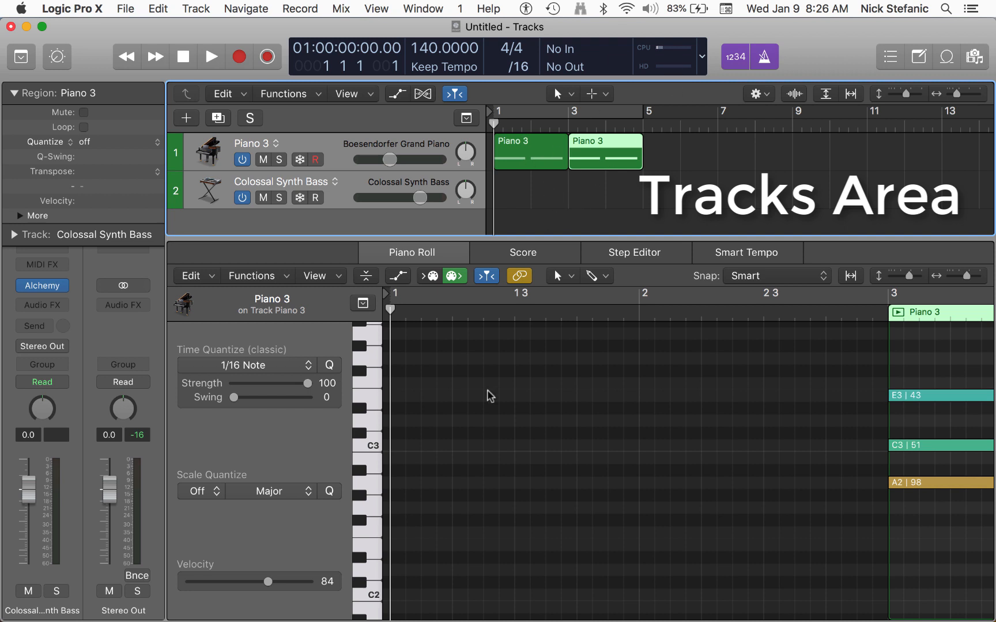
Step: Try the Repeat command with key focus on the Piano Roll and no notes selected
click(521, 394)
key(super+r)
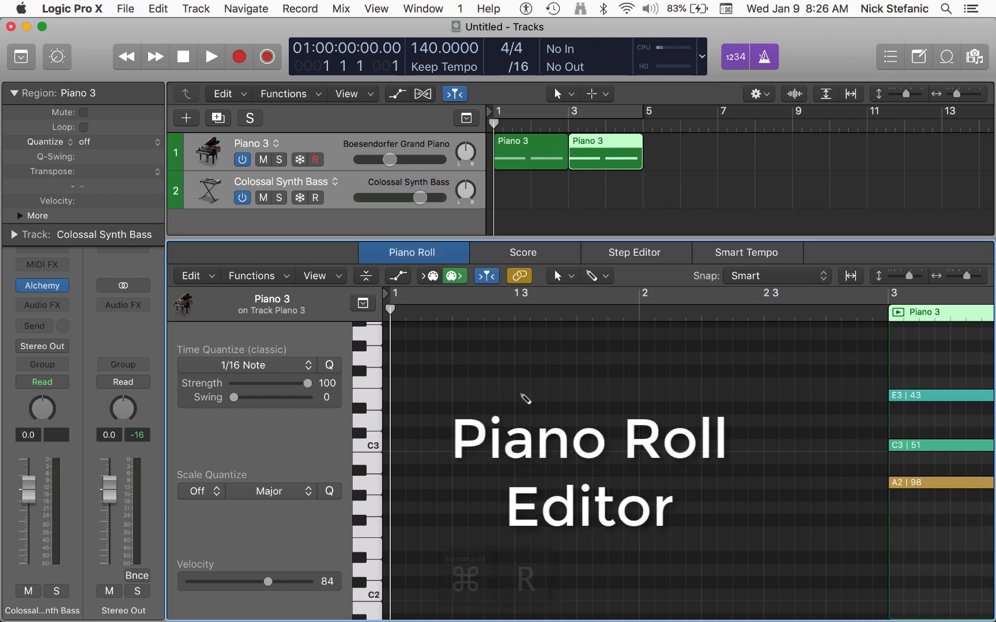
key(super+r)
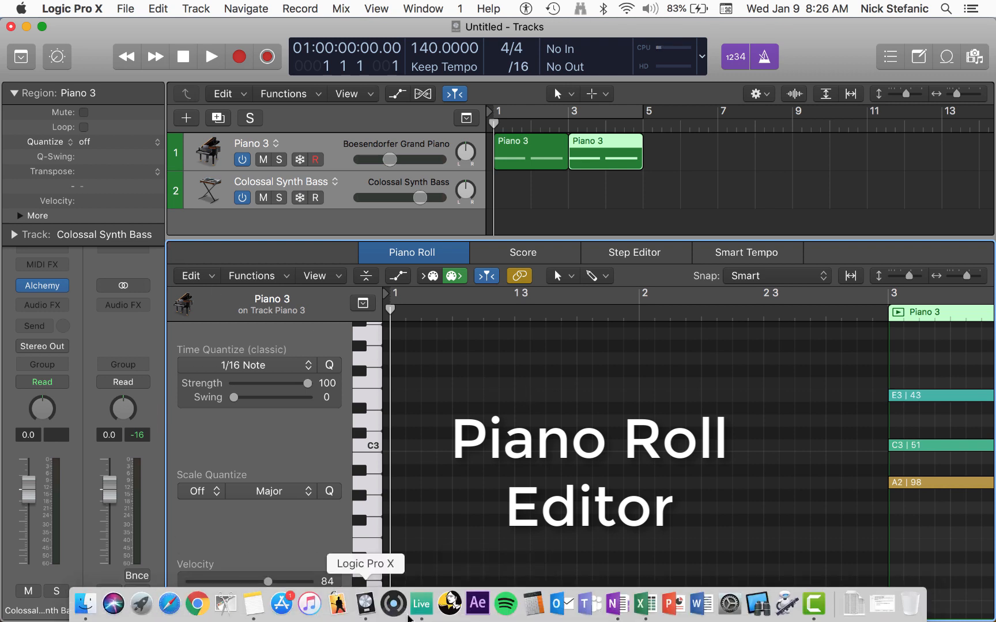
key(super+r)
key(super+r)
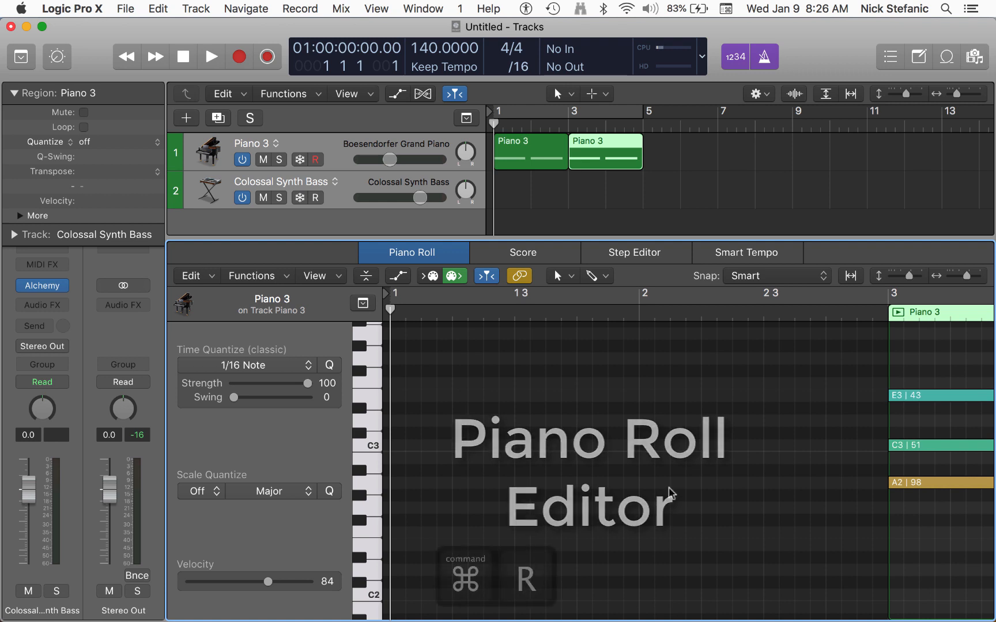
key(super+r)
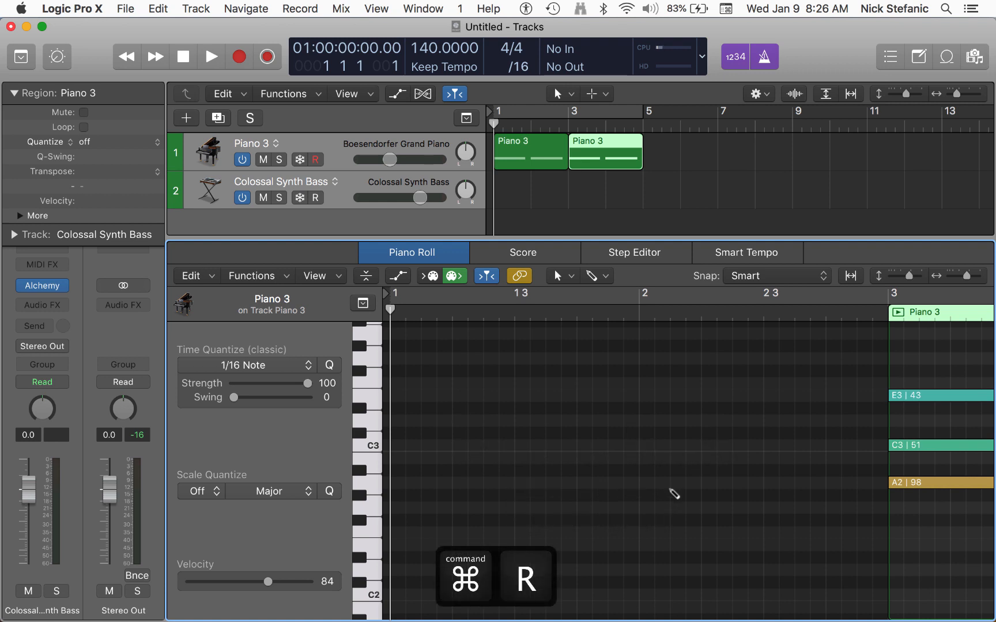
Step: Select the three-note chord at bar 4 in the Piano Roll and repeat it once at bar 5
scroll(682, 452, right, 5)
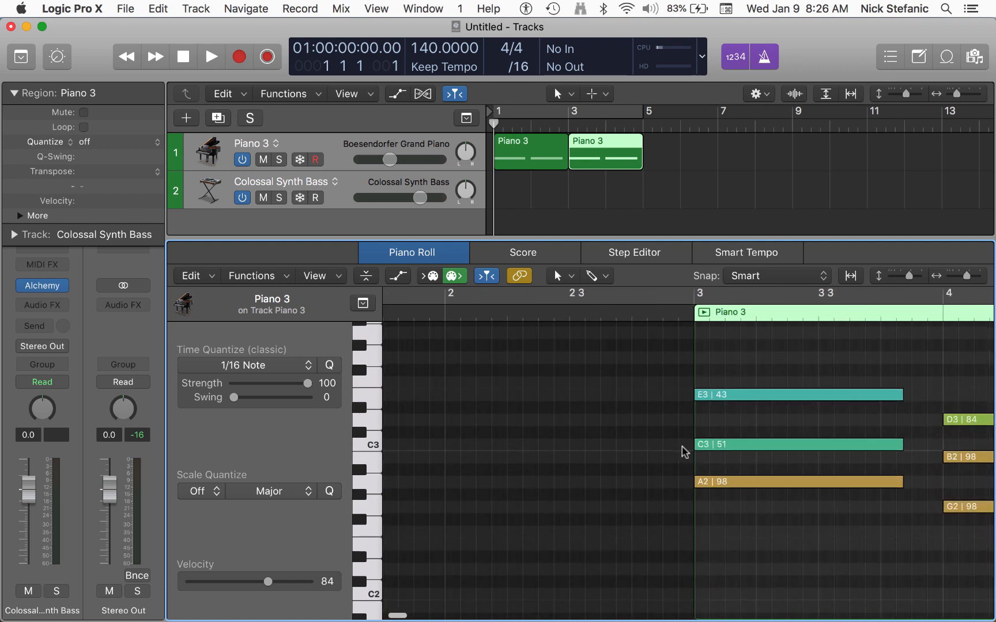
scroll(683, 451, right, 5)
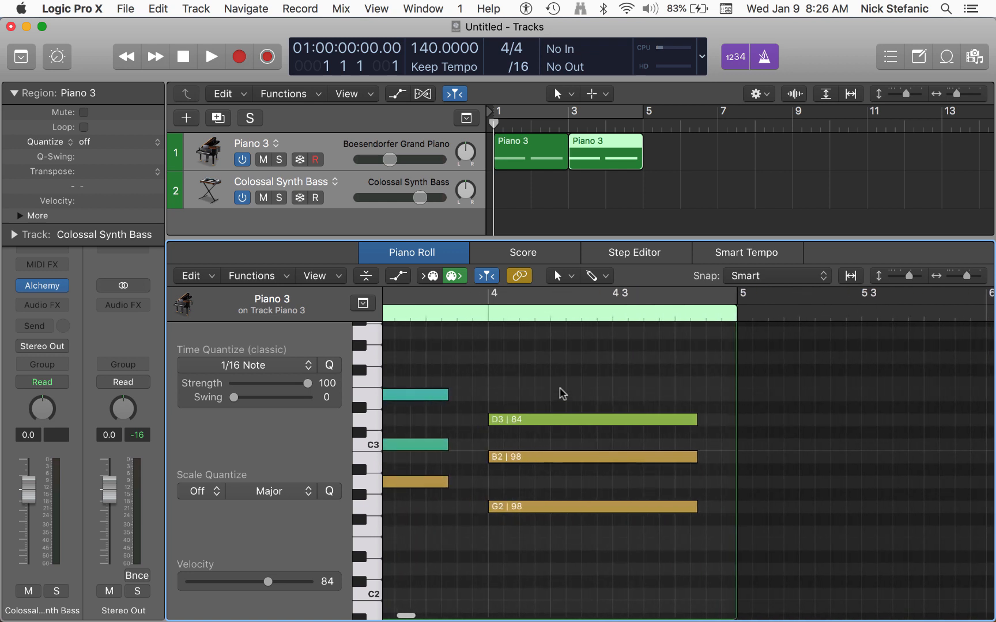
drag(563, 394, 560, 529)
key(super+r)
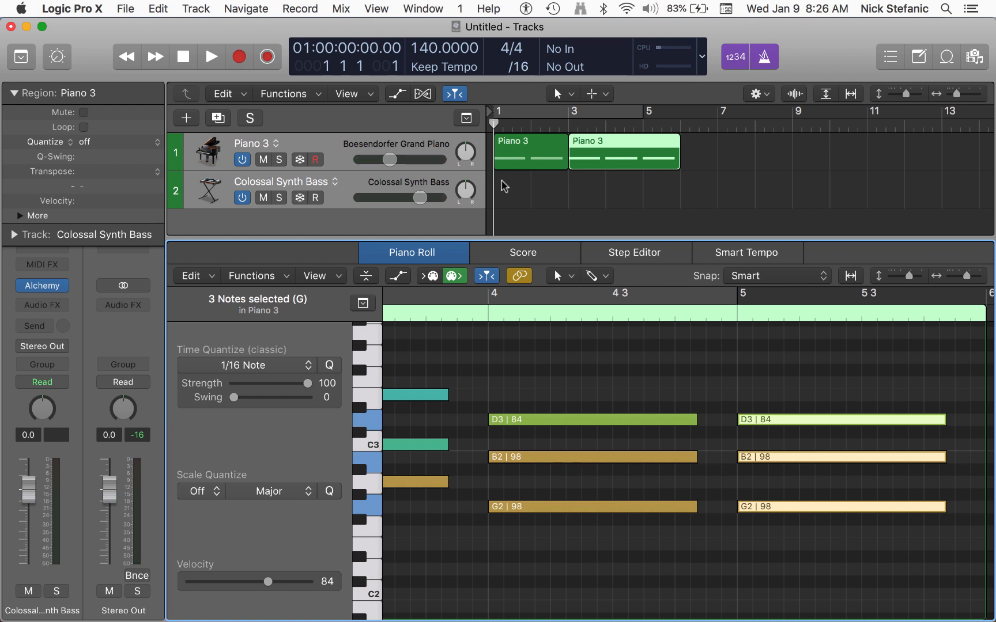
Step: Deselect all regions and select only the Colossal Synth Bass track
click(526, 193)
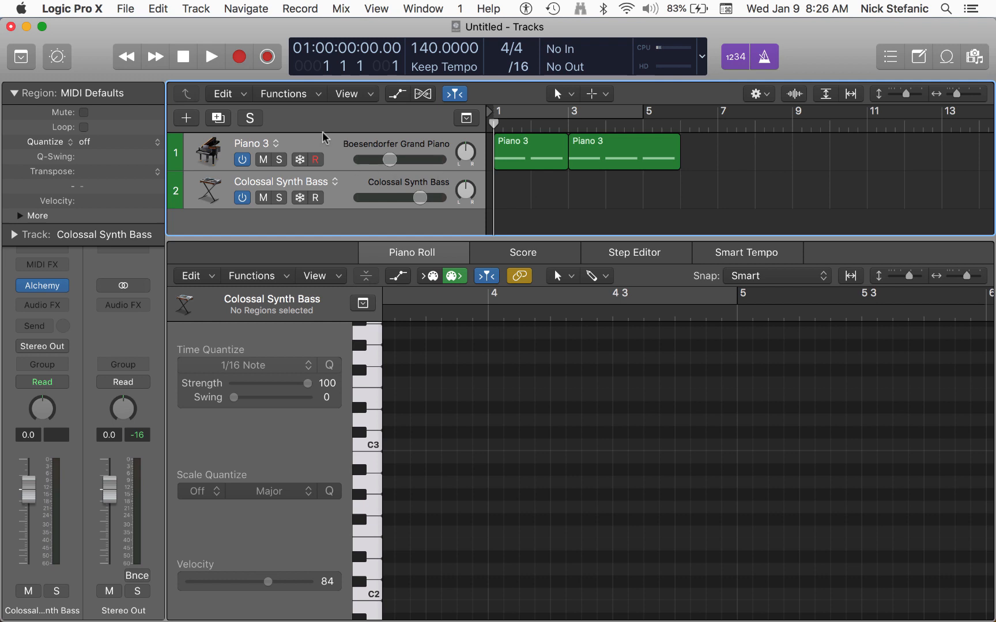
click(322, 133)
click(357, 179)
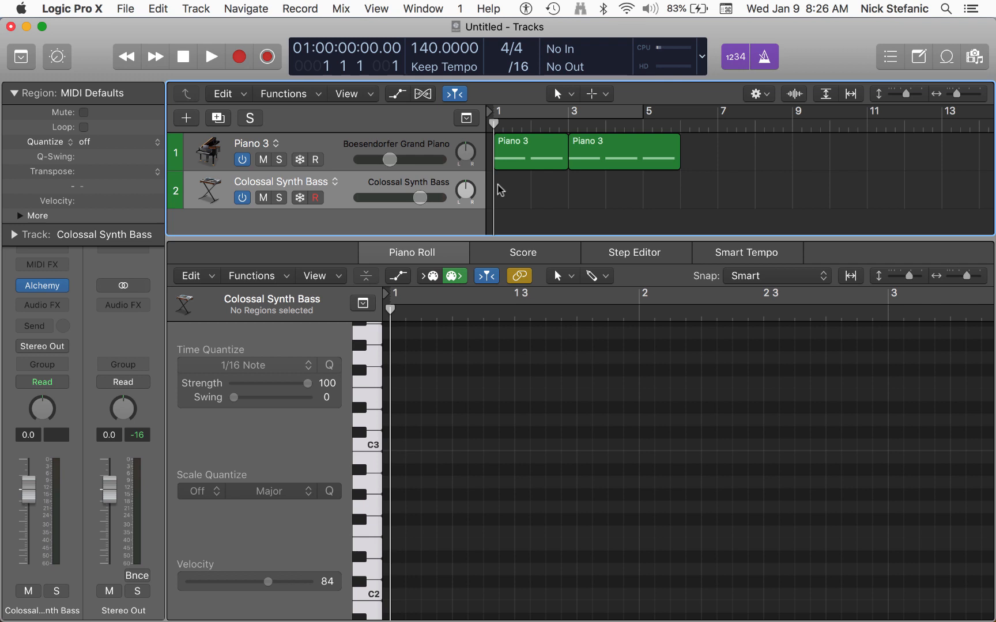
Step: Move the playhead to bar 3 beat 2 and to bars 9, 6 and 8, and return it to the project start
drag(494, 123, 578, 144)
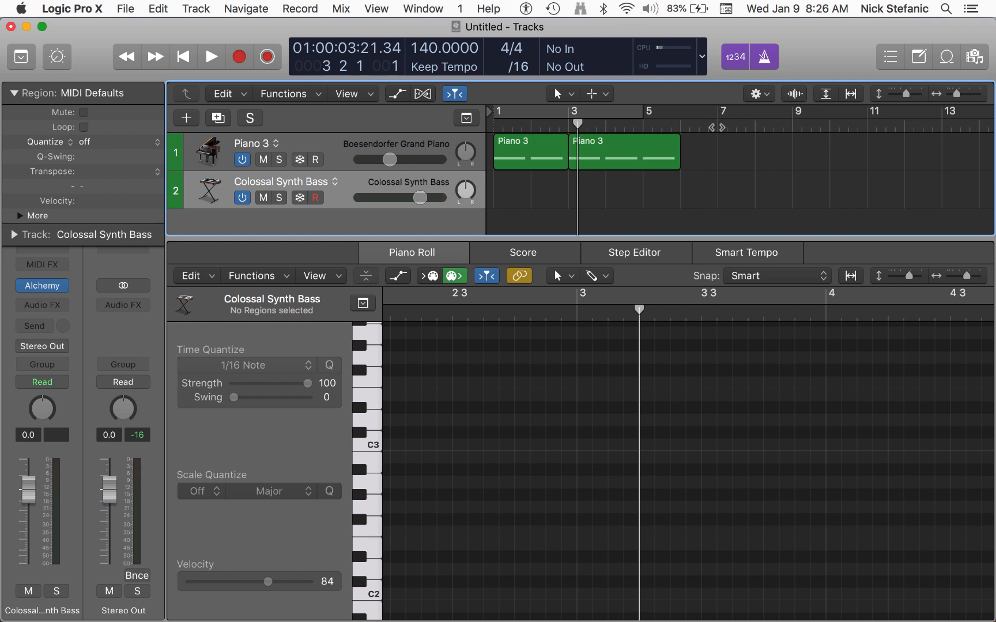
click(717, 128)
click(795, 125)
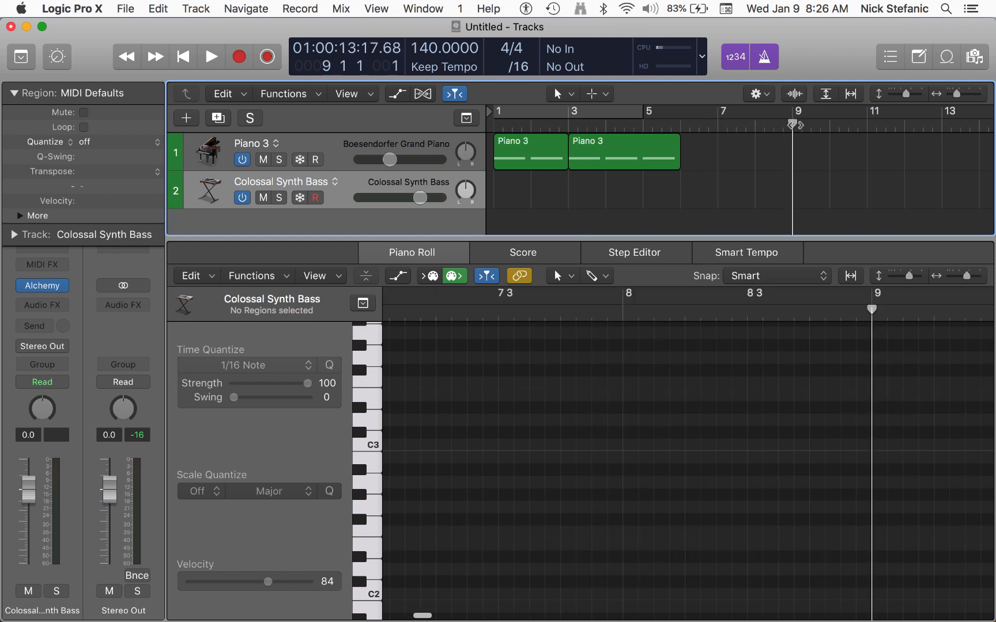
click(688, 125)
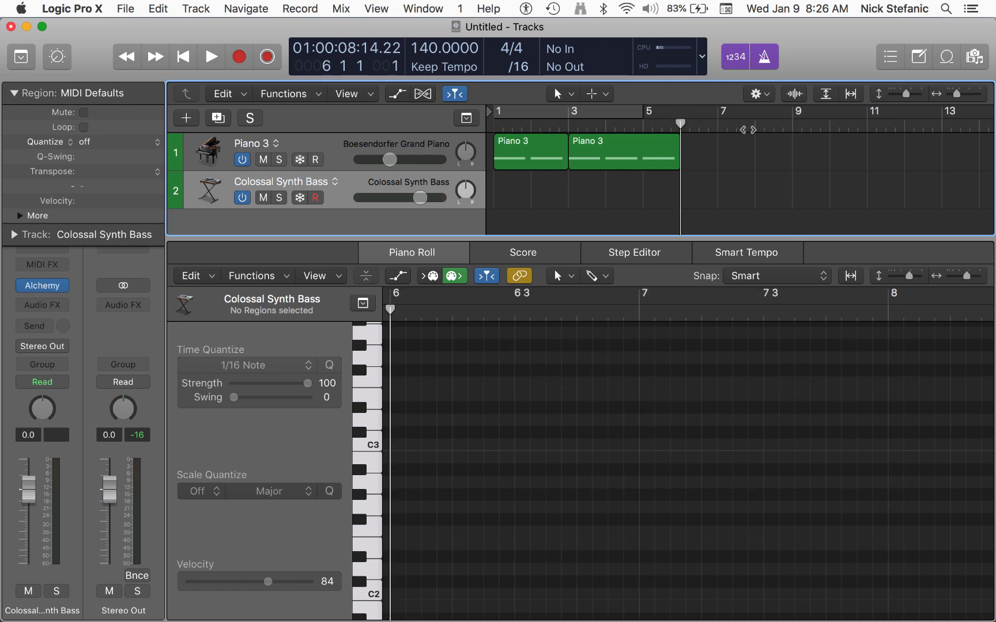
click(747, 128)
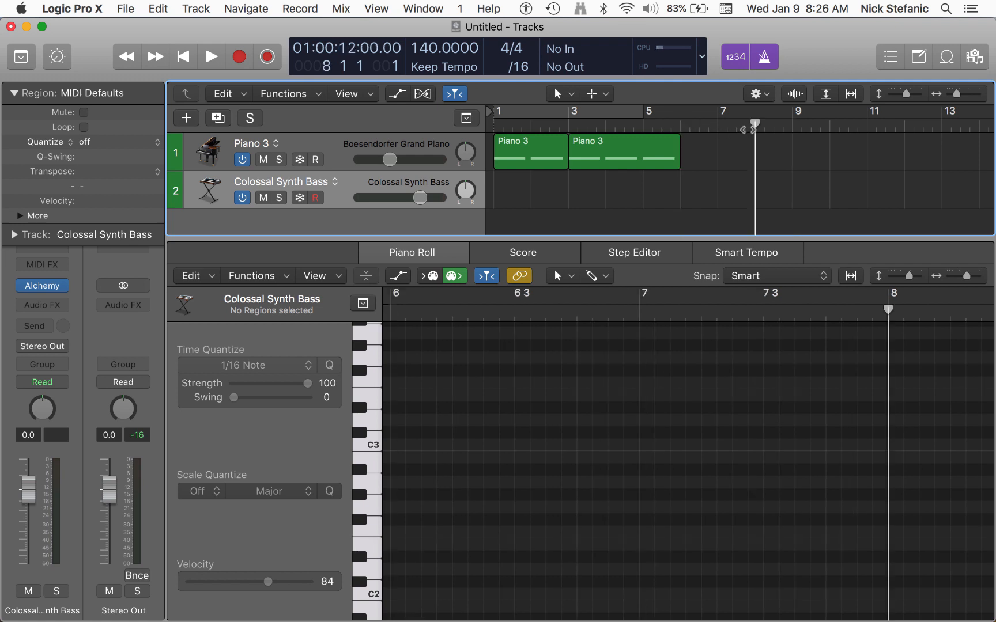
key(Return)
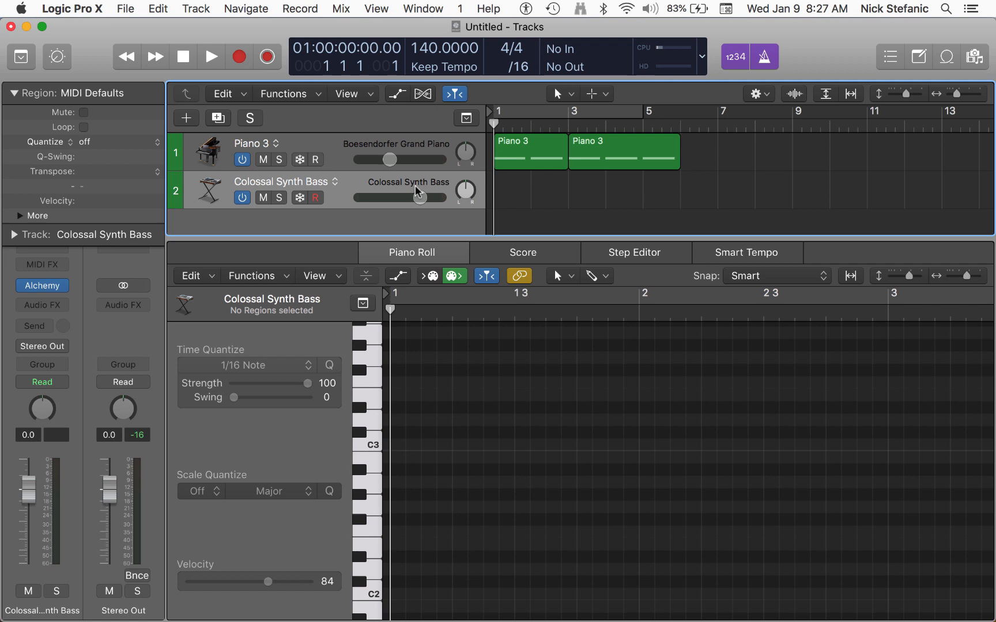
Step: Show Musical Typing for the Colossal Synth Bass track, reposition it below the tracks, and audition the C3, D3 and A2 notes
key(super+k)
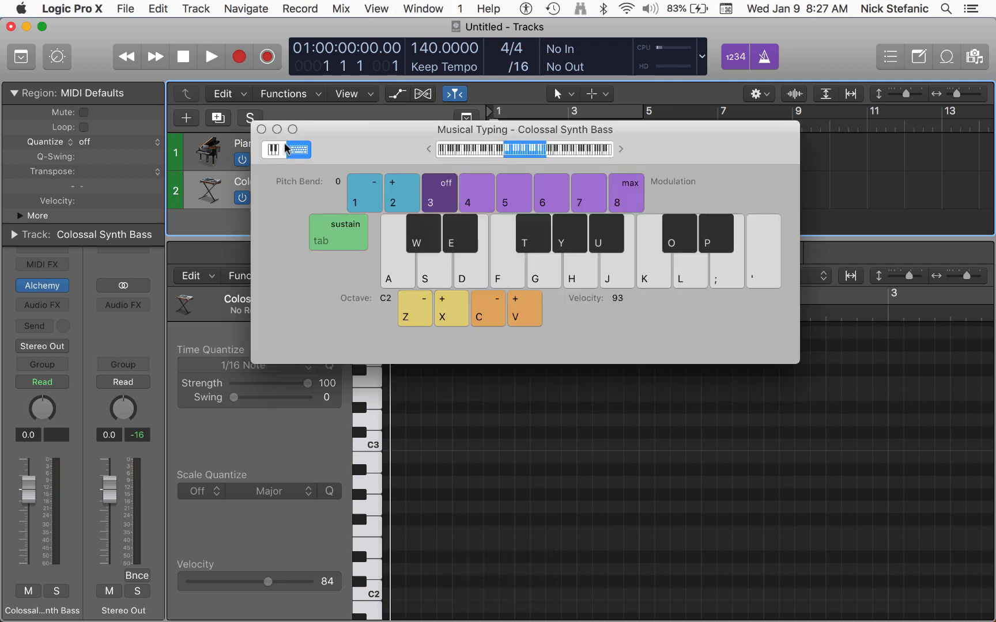
drag(347, 151, 367, 245)
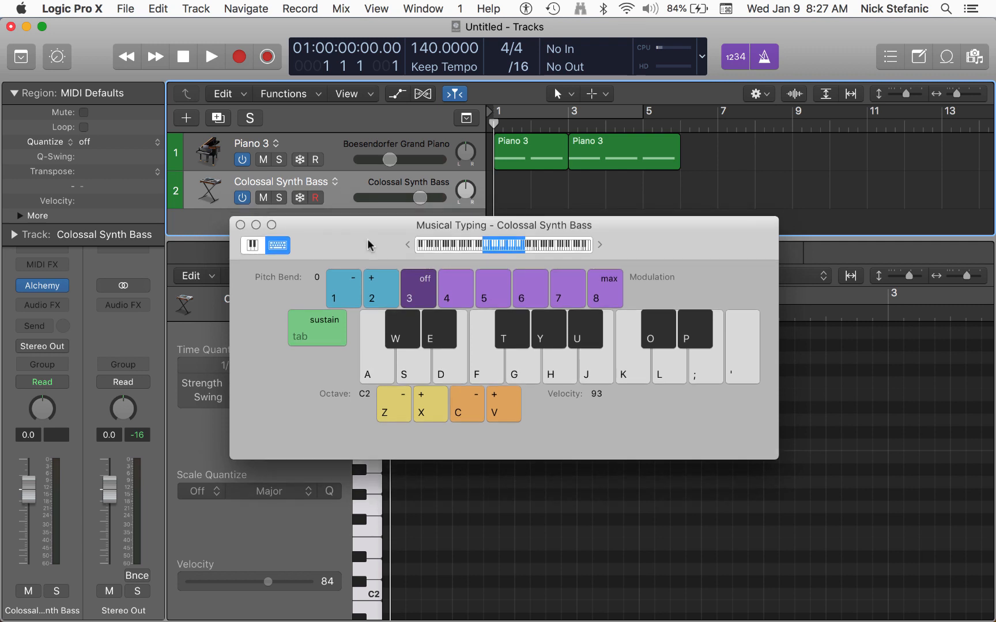
key(k)
key(k)
key(k)
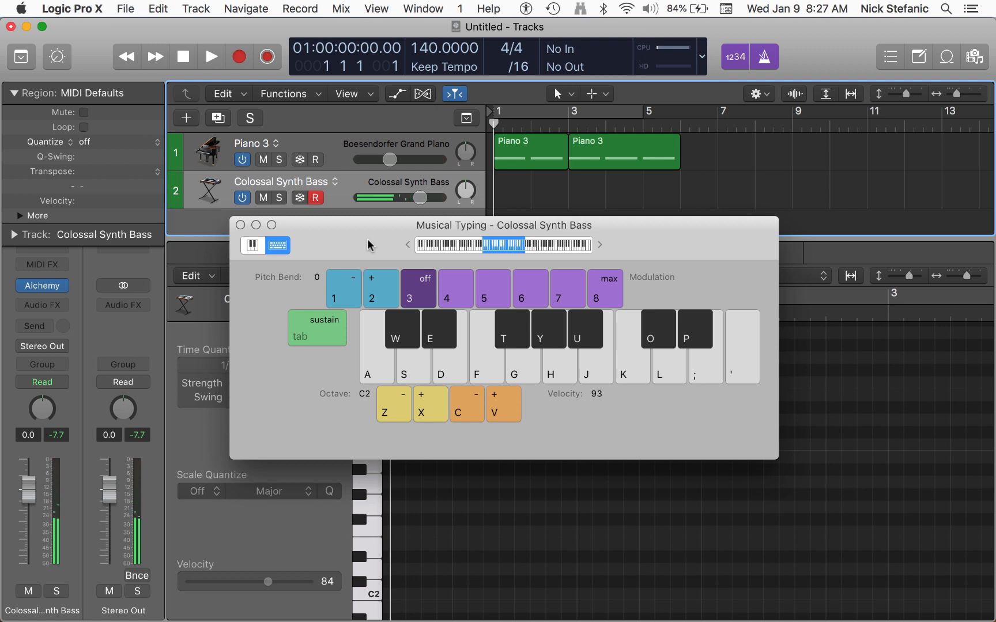
key(l)
key(k)
key(h)
key(k)
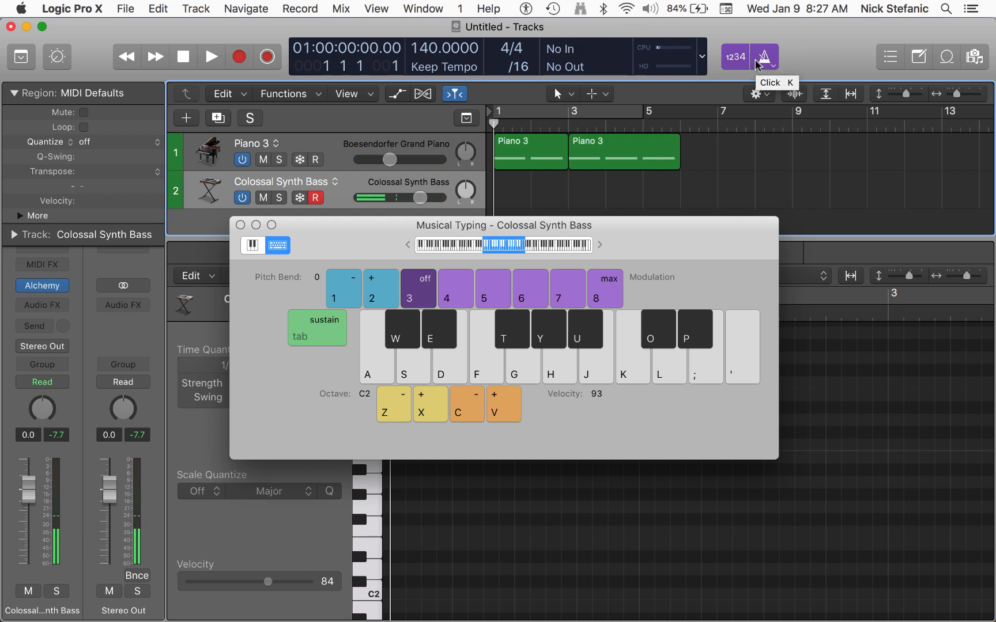
Step: Switch to Ableton Live and view the metronome's count-in options
key(super+Tab)
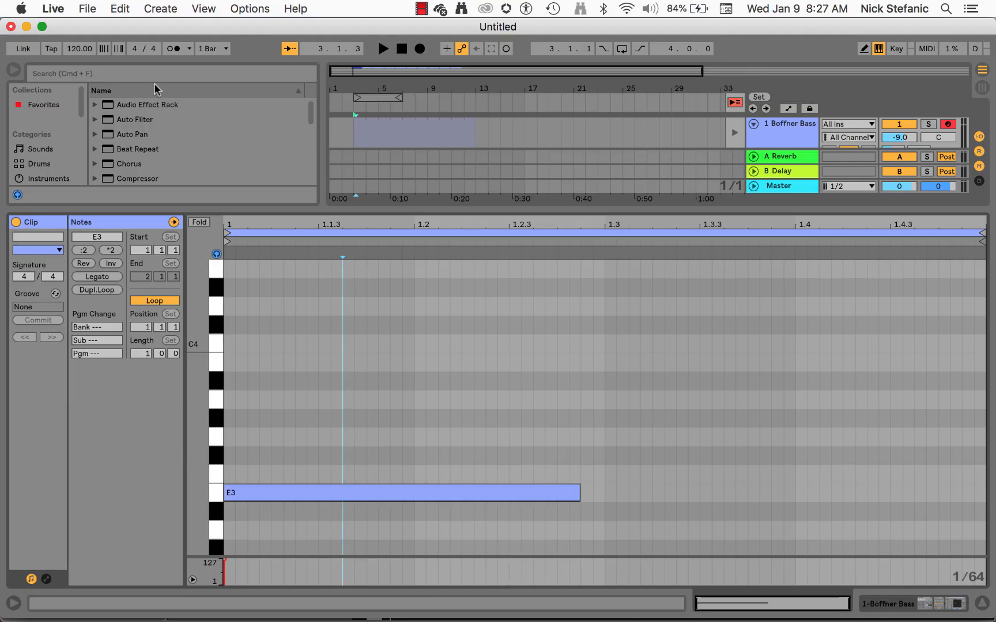
click(190, 49)
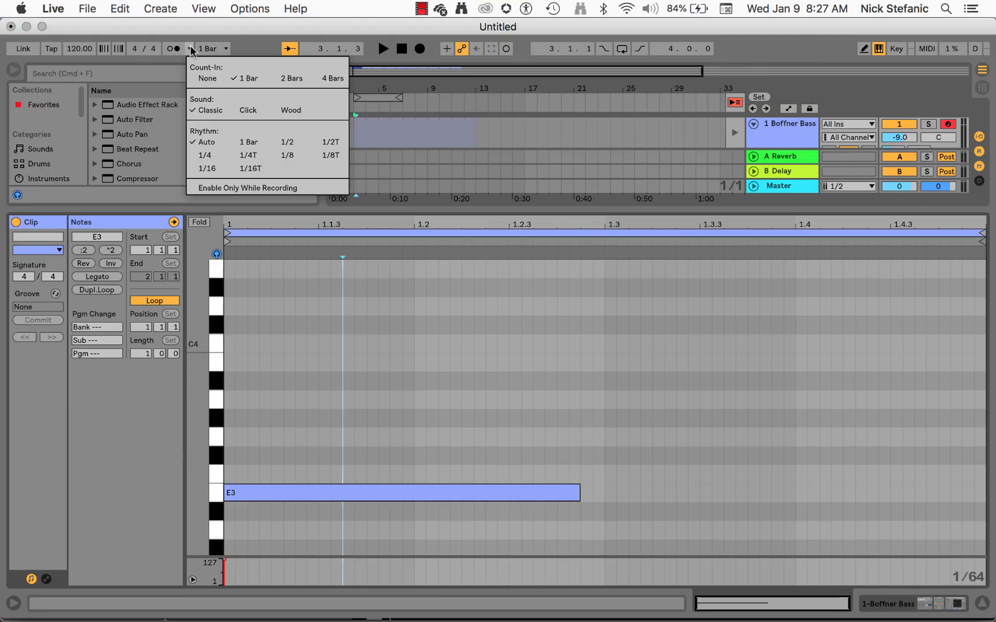
key(super+Tab)
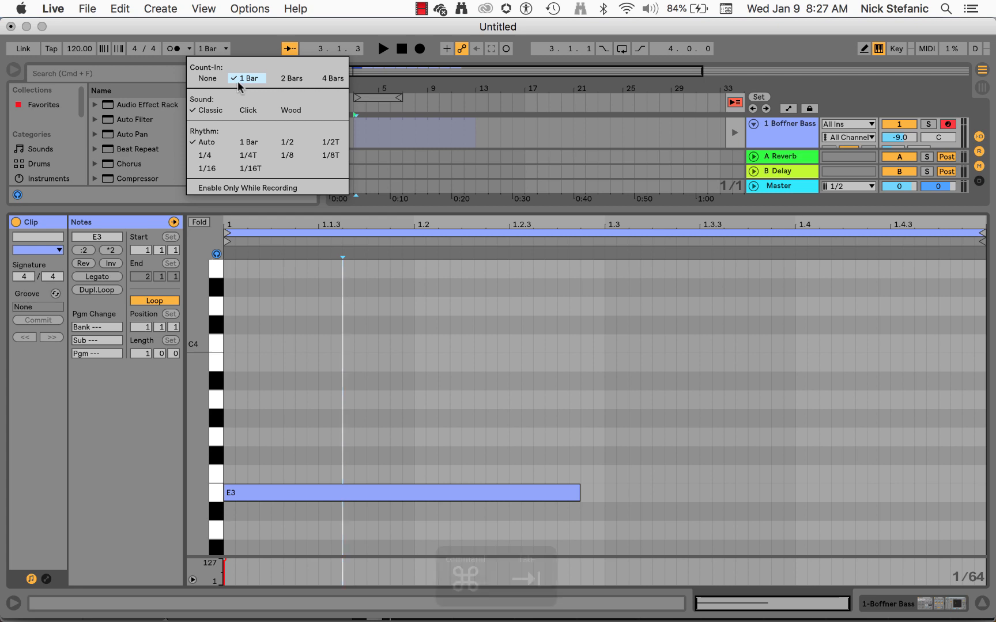
Step: Switch back to Logic Pro X and view the available count-in lengths
key(super+Tab)
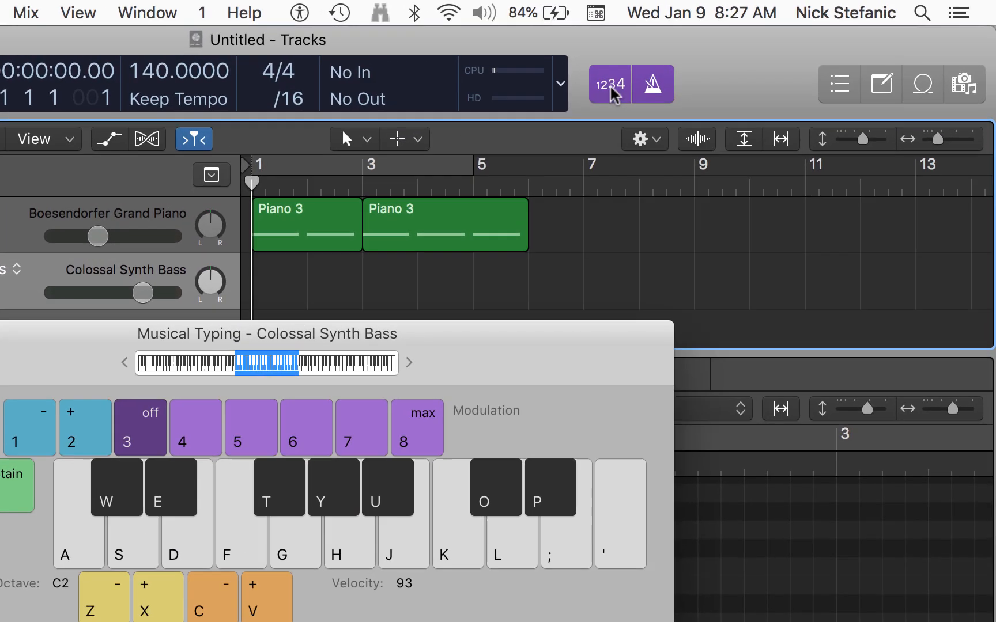
click(729, 64)
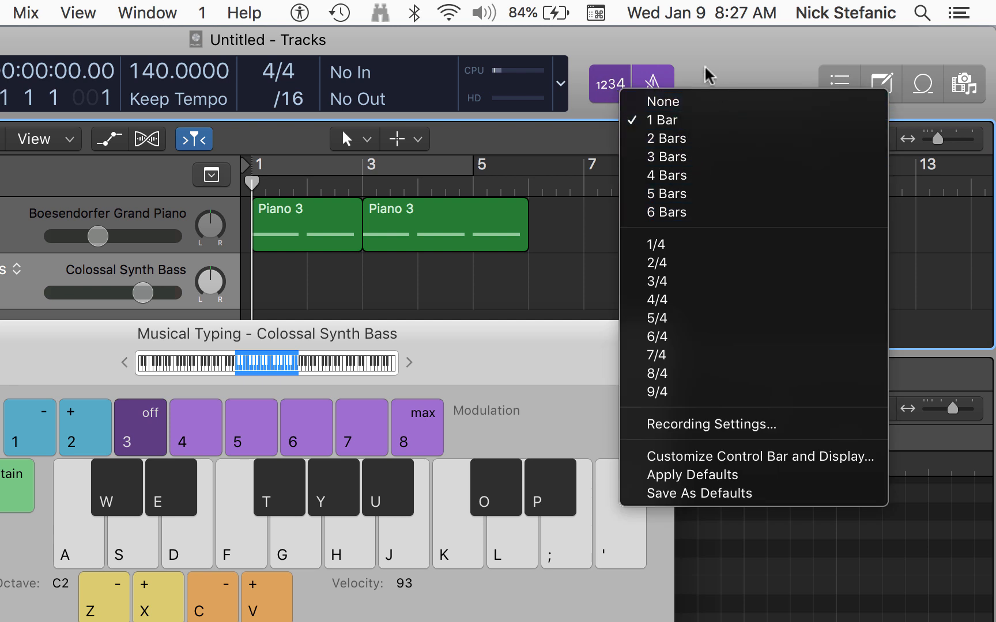
click(730, 103)
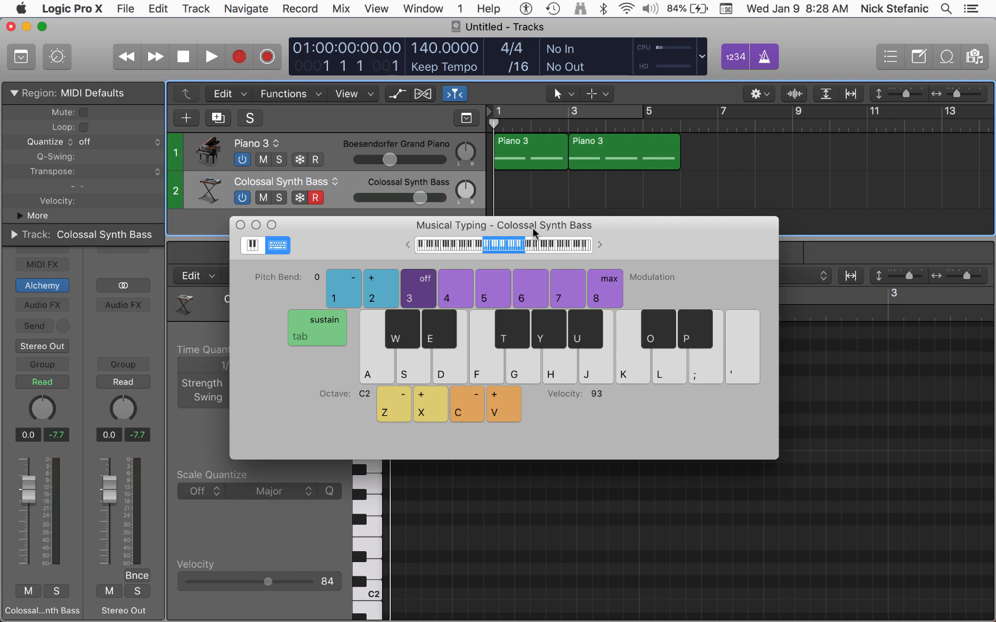
Step: Record a bass line of A2, G2, G2 played twice across bars 1 to 4 on the Colossal Synth Bass track
key(r)
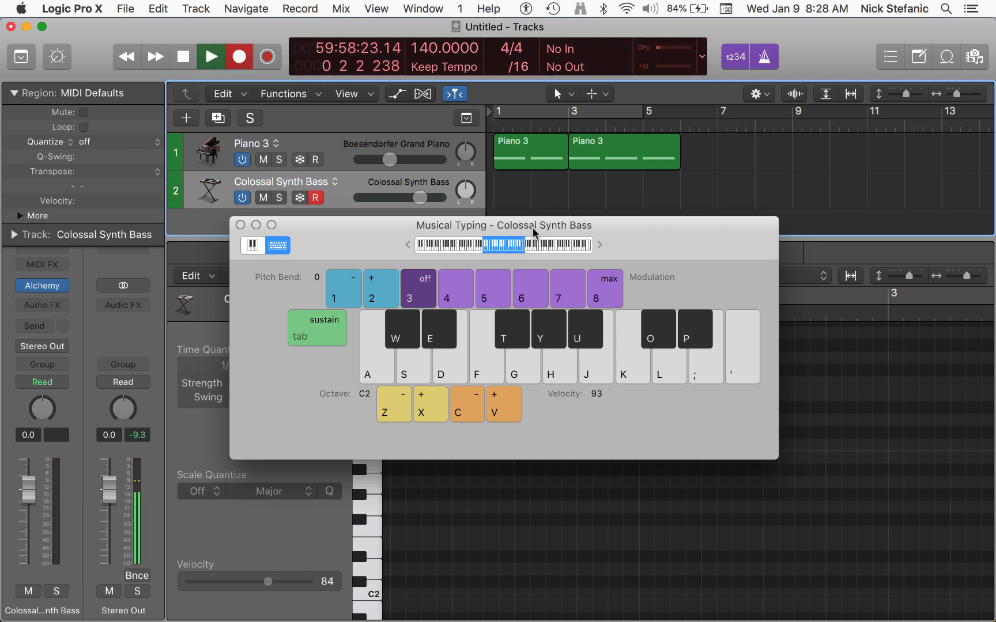
key(h)
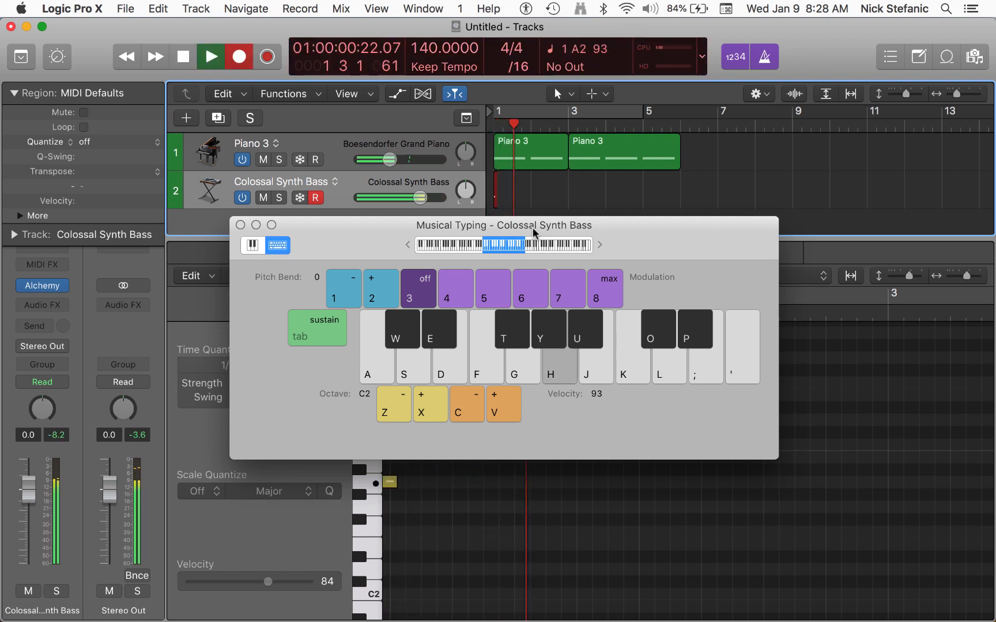
key(g)
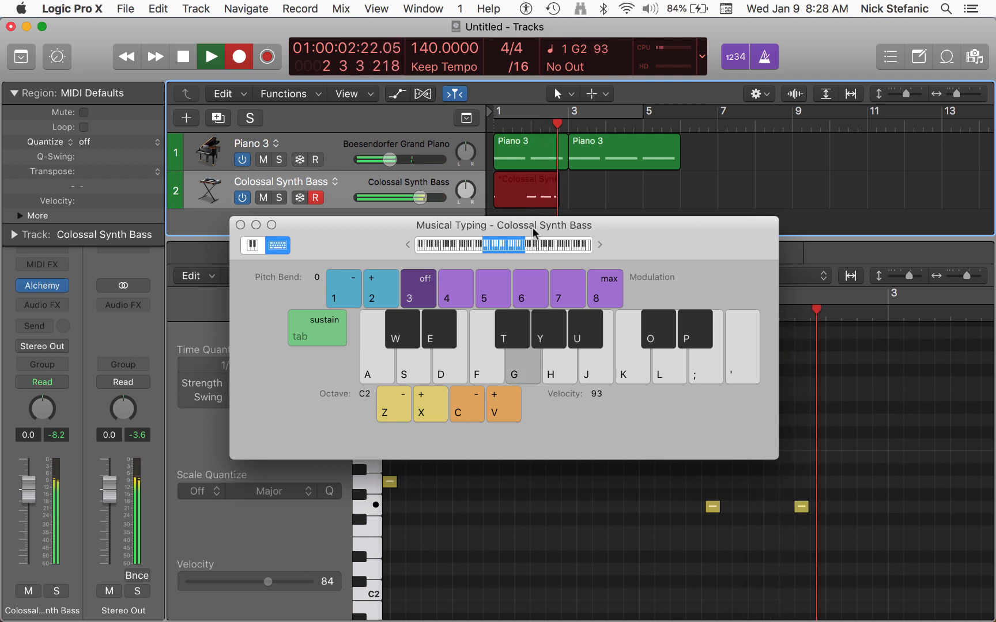
key(h)
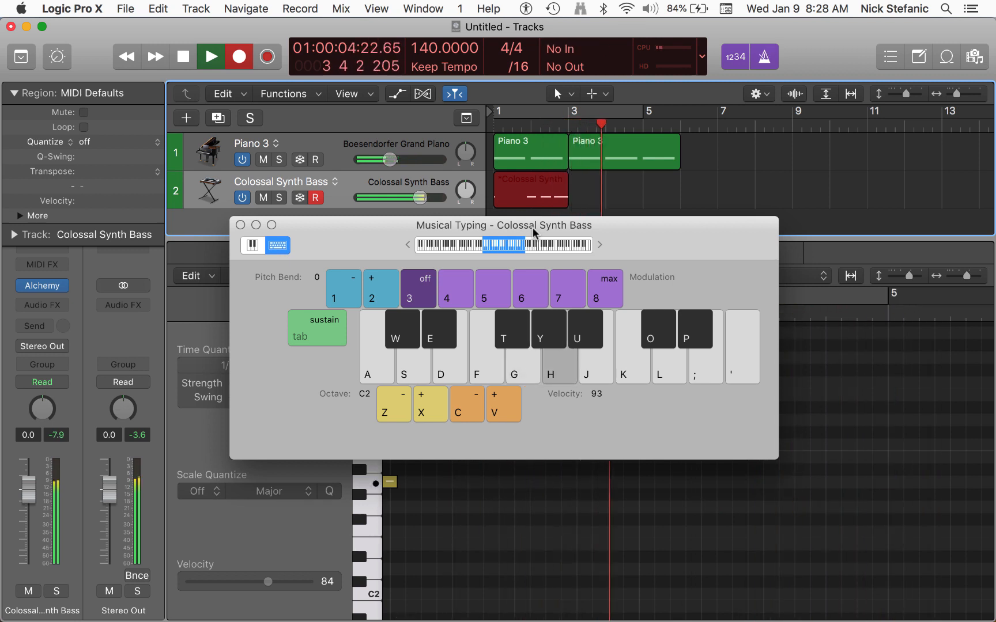
key(g)
key(g)
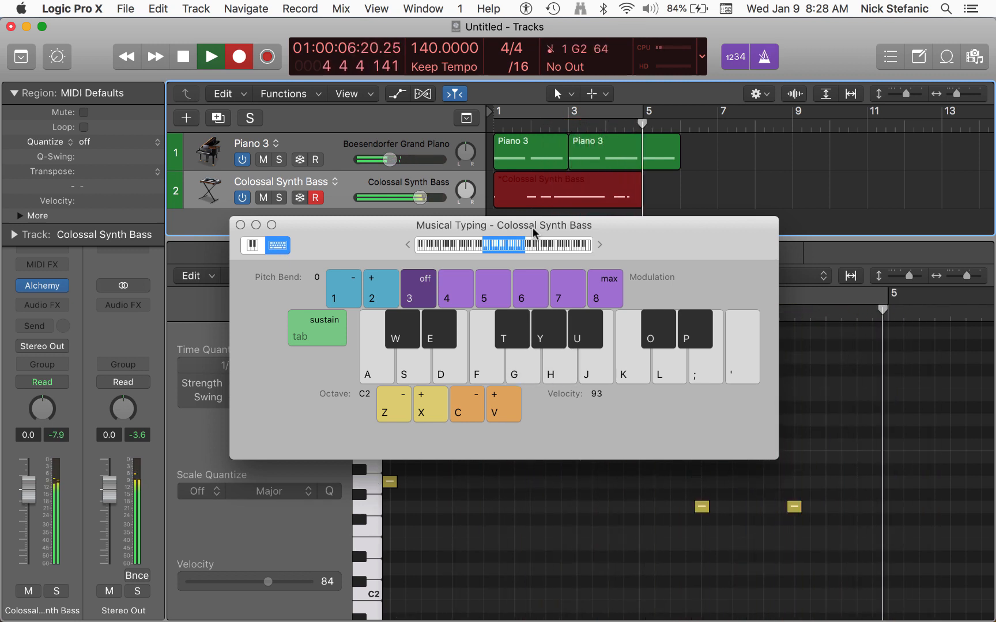
key(space)
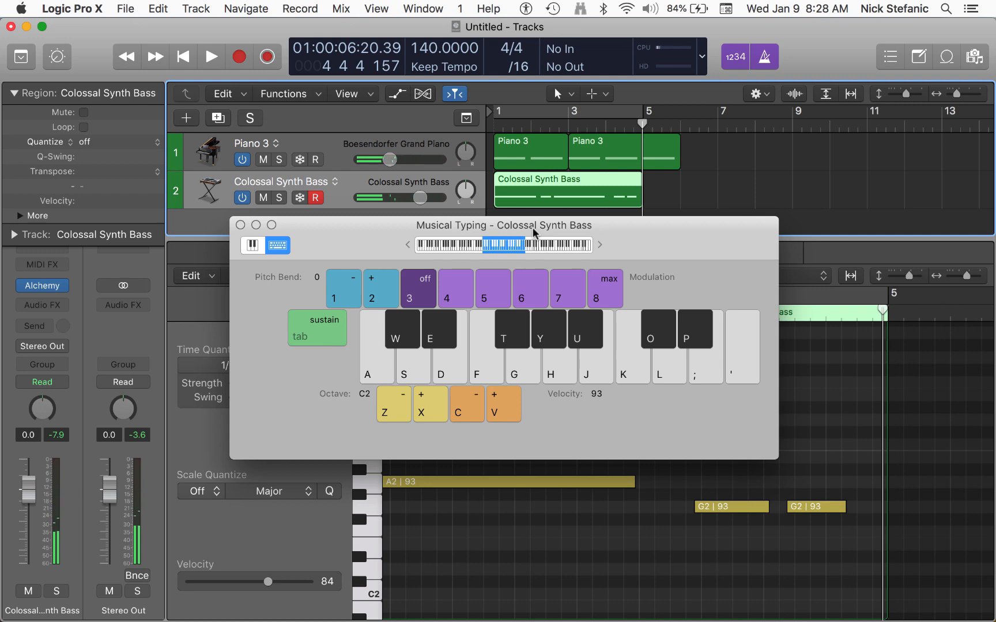
Step: Close Musical Typing and give key focus to the Piano Roll at the start of the recorded bass region
drag(371, 233, 293, 120)
click(164, 108)
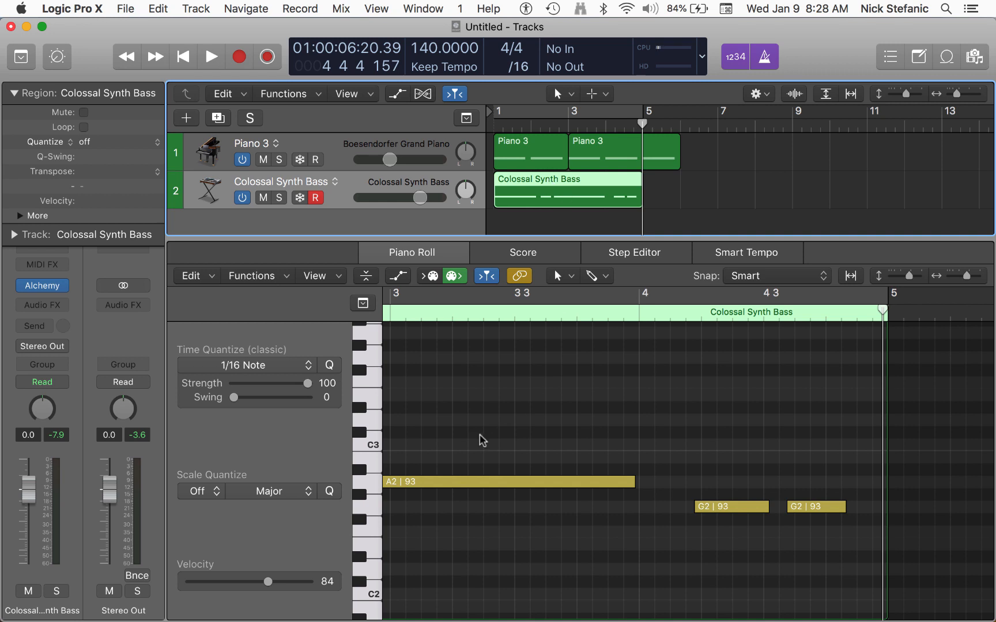
scroll(562, 429, left, 10)
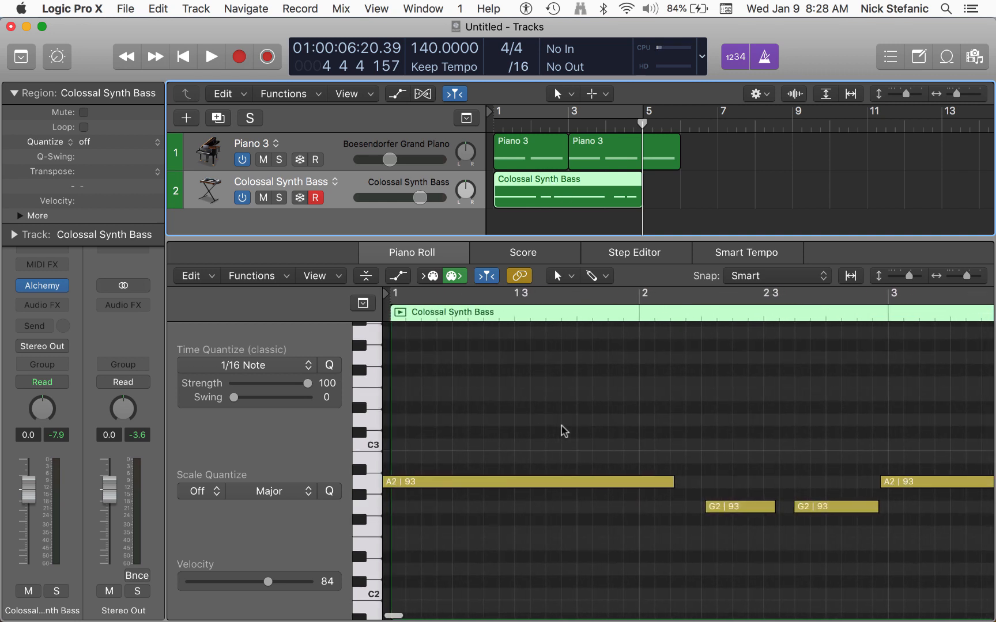
click(517, 409)
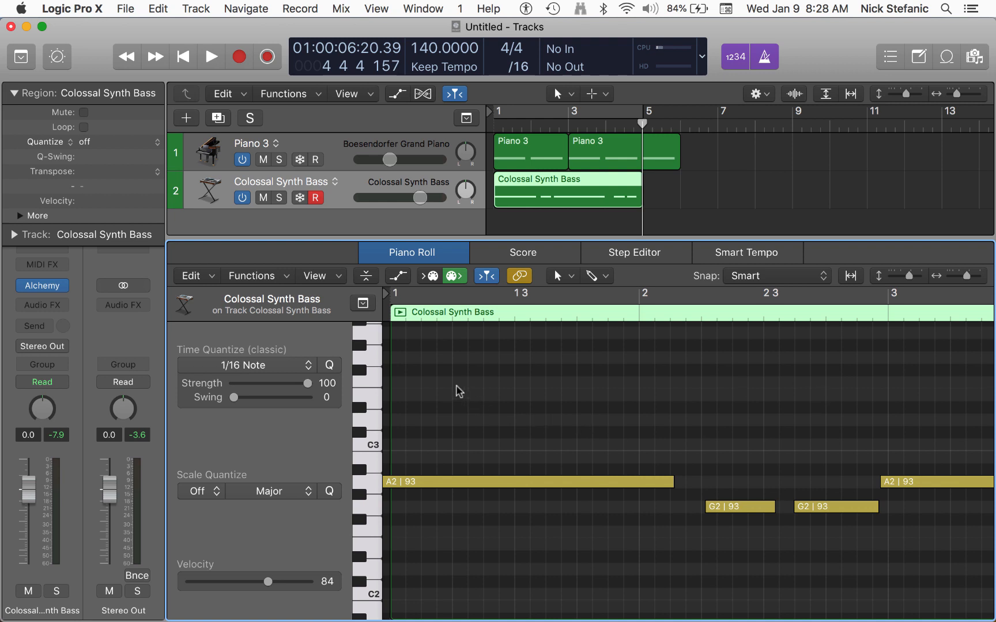
Step: Select the first few bass notes in the Piano Roll, and use Select All with key focus there
drag(397, 389, 784, 529)
key(cmd+a)
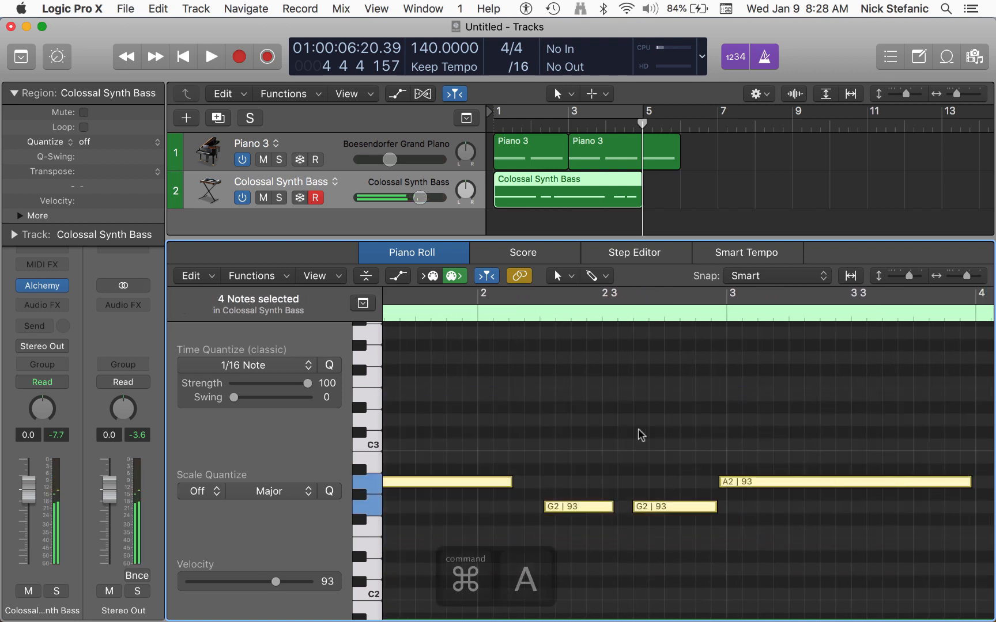
click(640, 435)
key(super+a)
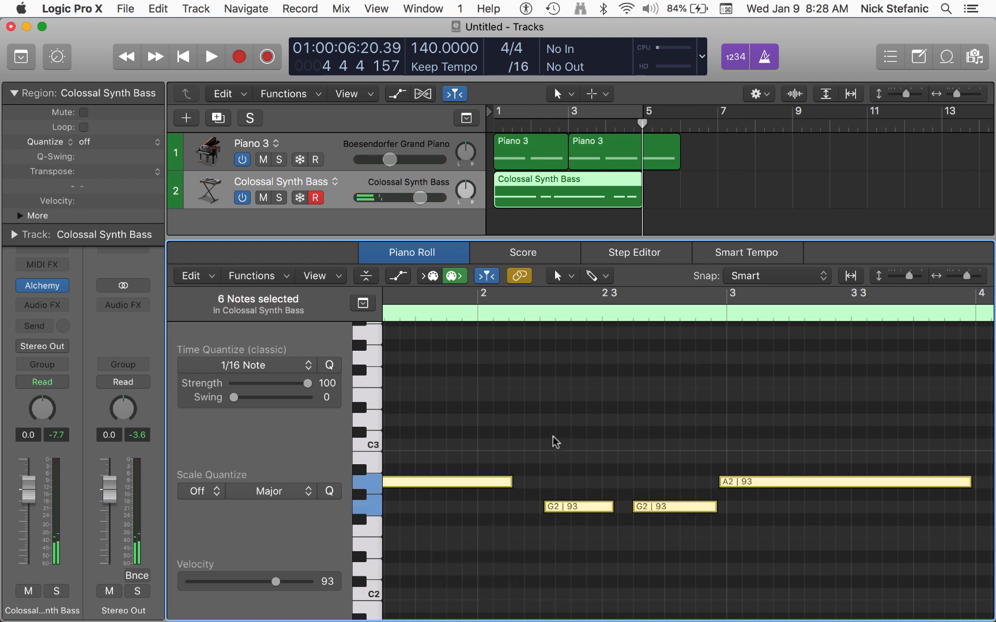
click(562, 428)
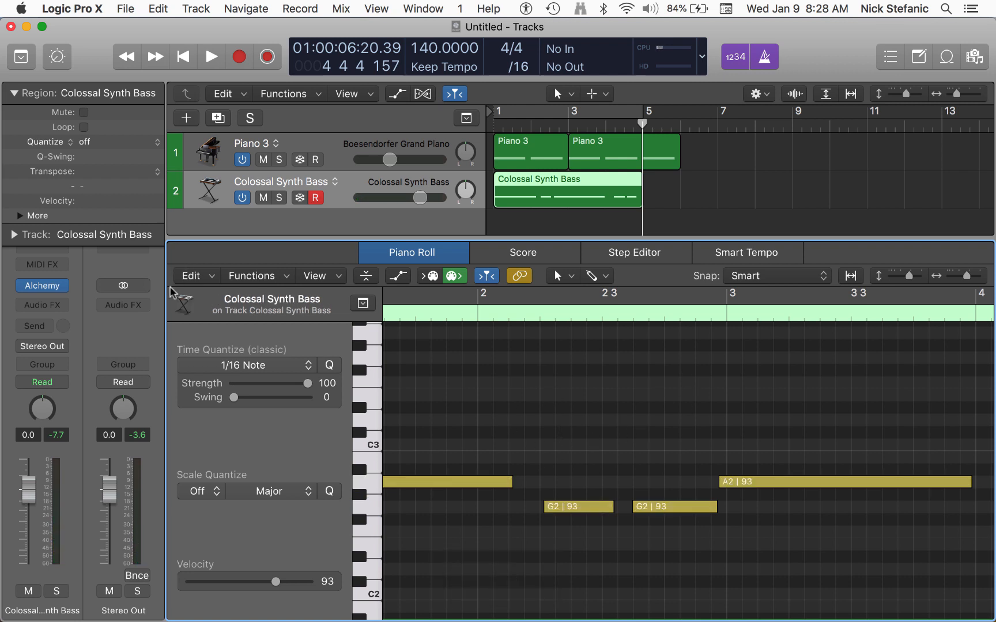
key(super+a)
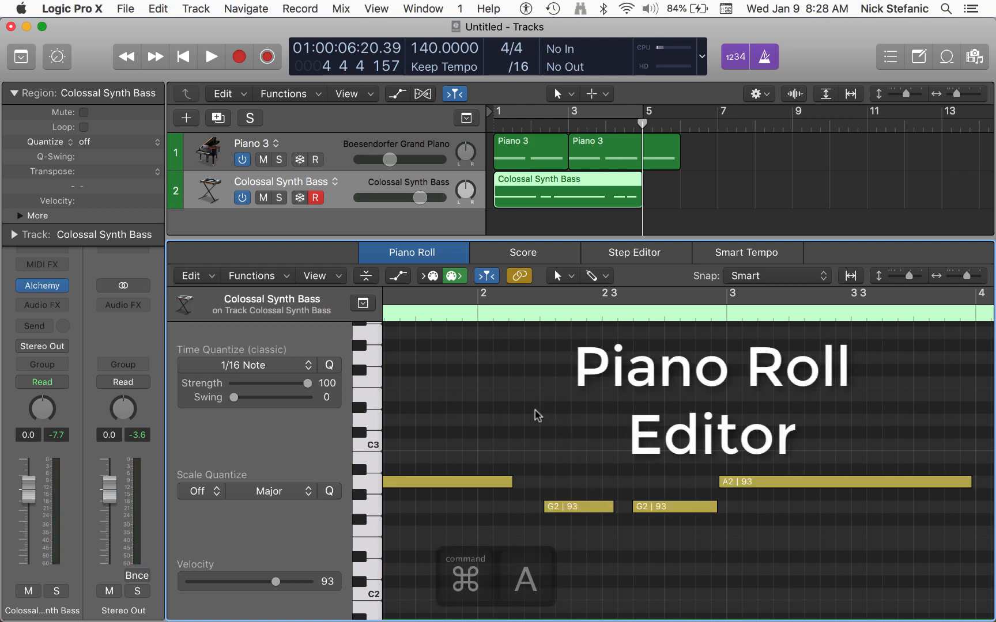
Step: Give key focus to the Tracks area, select all regions, and clear the selection
click(714, 204)
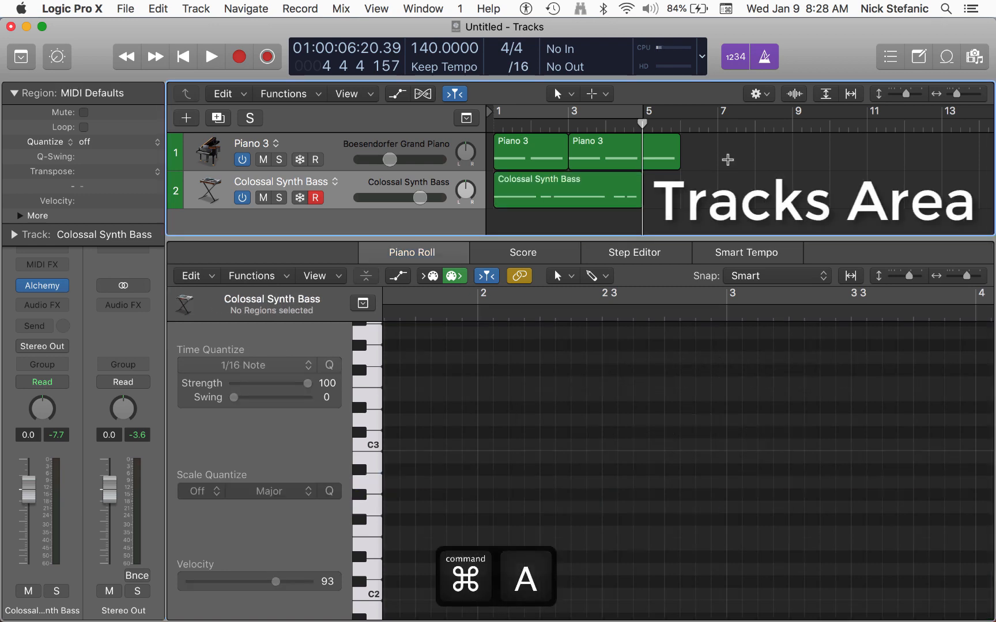
key(super+a)
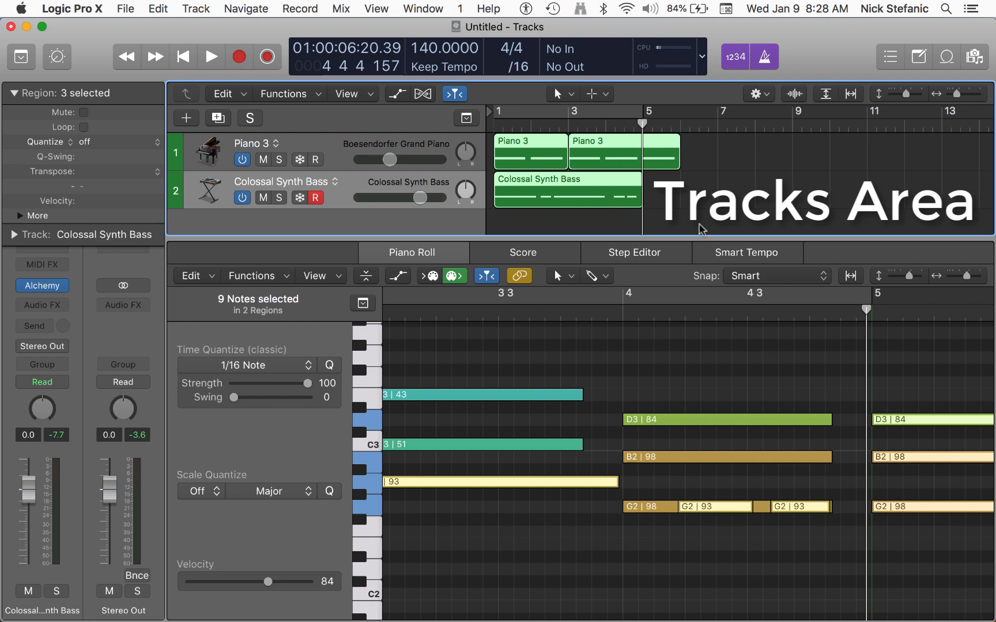
click(551, 185)
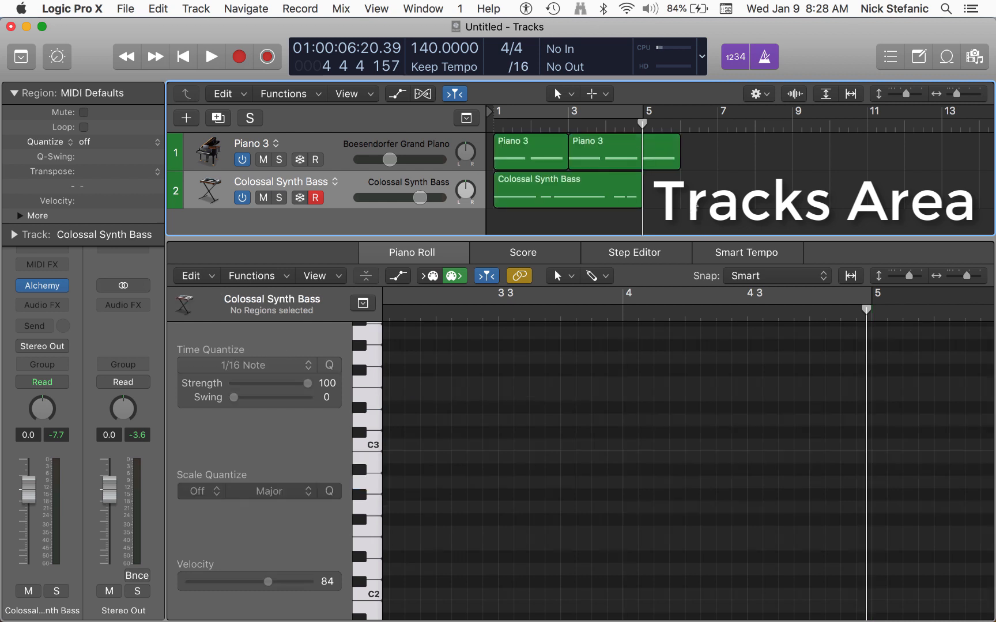
Step: Return key focus to the Piano Roll and select every note in the Colossal Synth Bass region
click(488, 418)
key(super+a)
scroll(544, 411, left, 5)
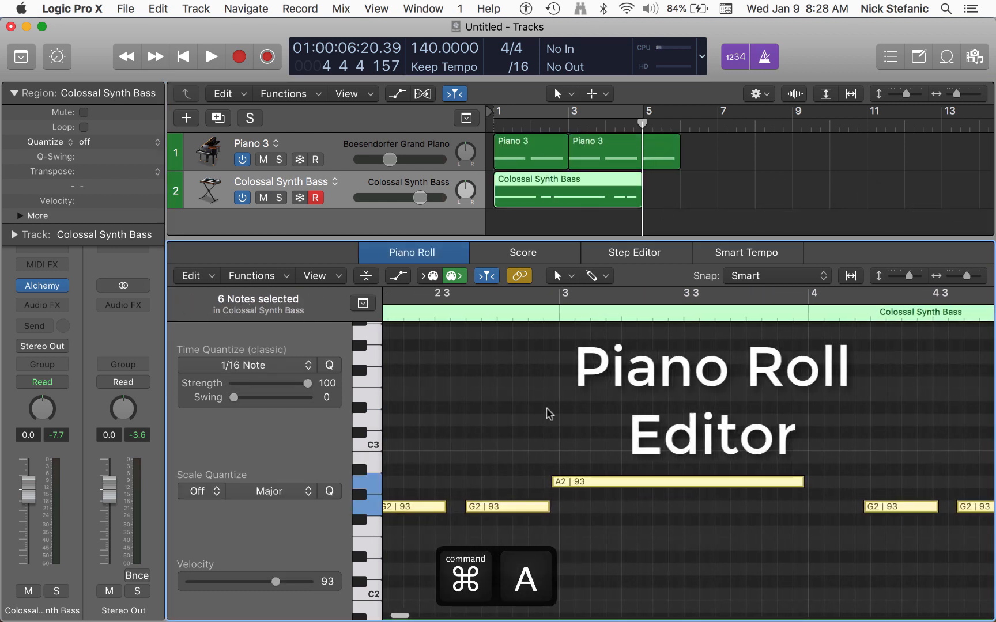
scroll(549, 413, left, 3)
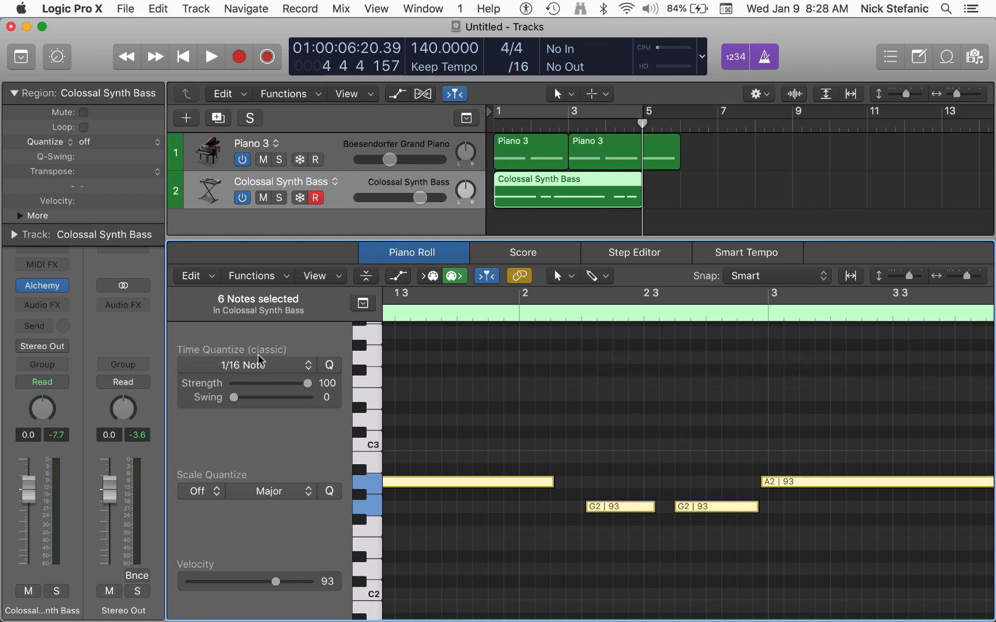
Step: Quantize the selected bass notes to 1/8 Note in the Piano Roll
click(309, 365)
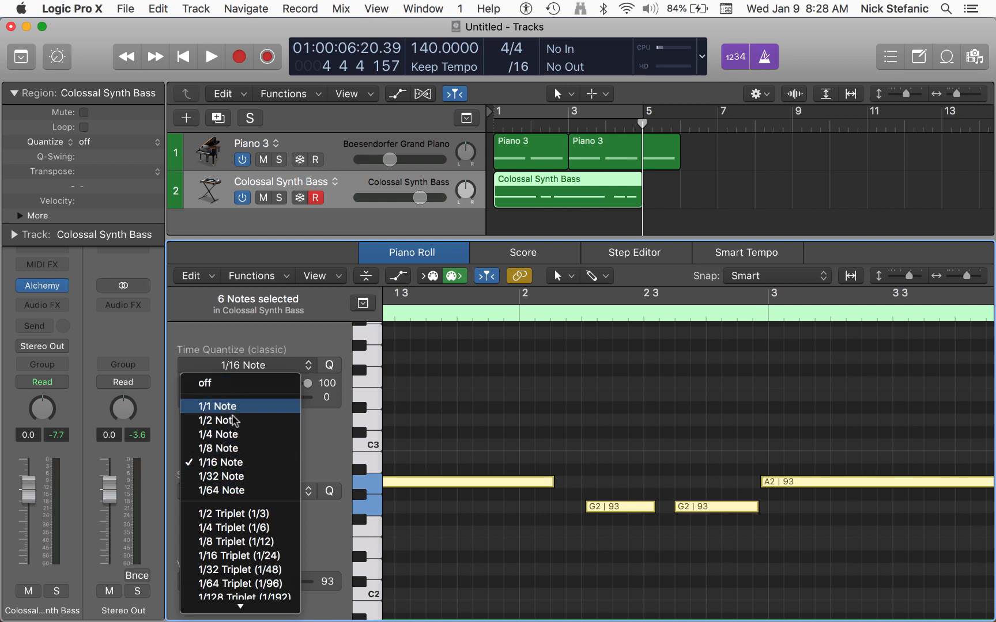
click(240, 448)
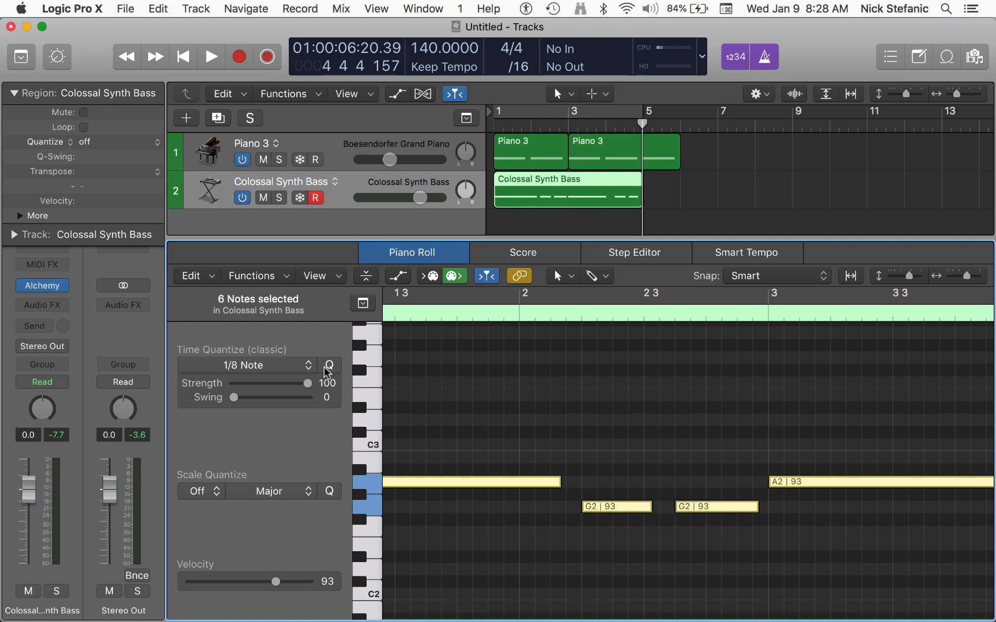
scroll(554, 391, left, 5)
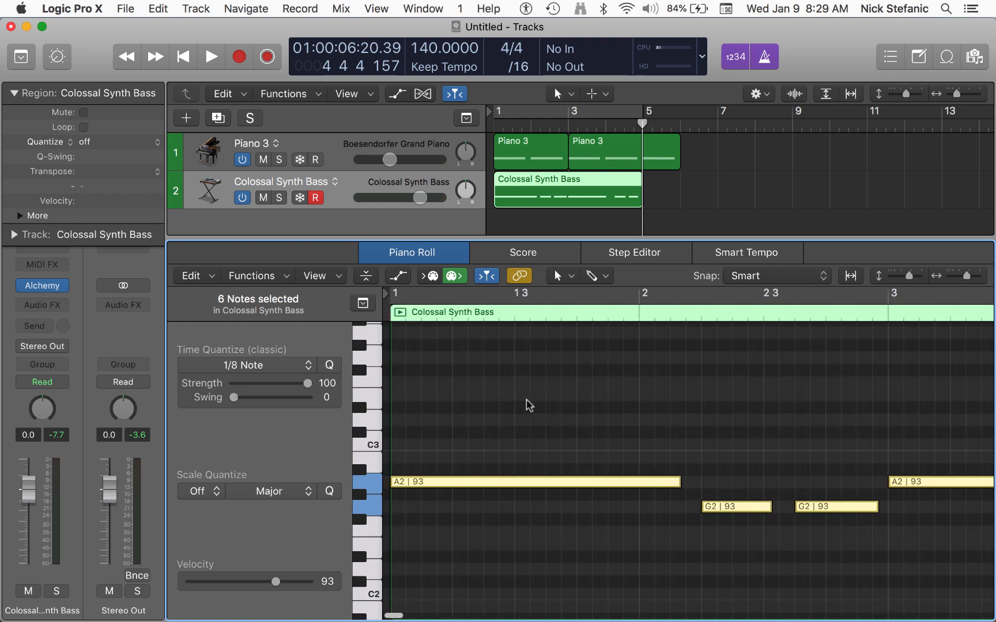
Step: Select the first A2 note, reselect all the bass notes, and examine the Time Quantize strength control
click(526, 405)
click(577, 481)
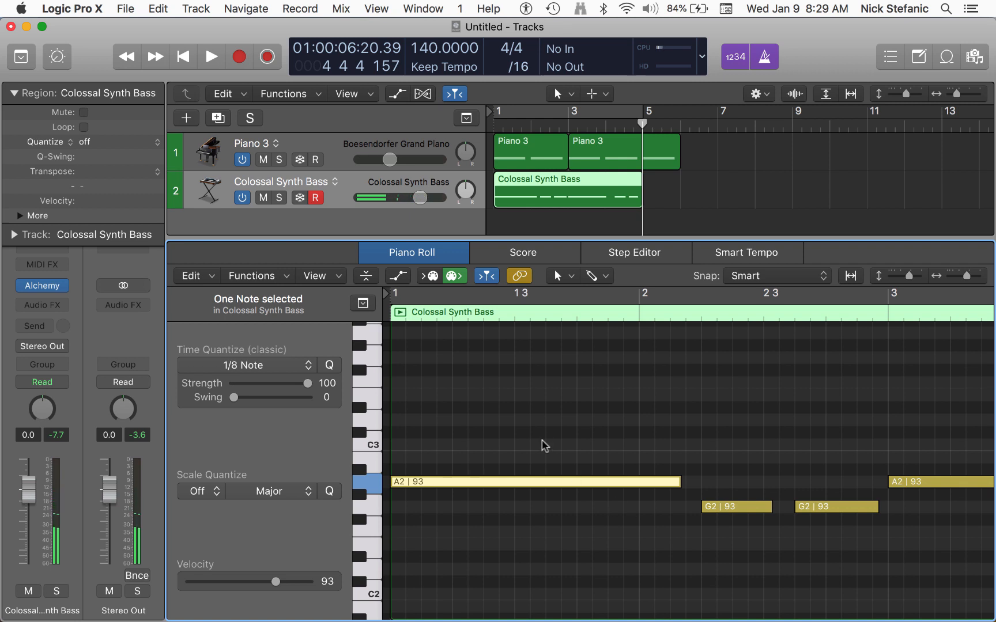
key(super+a)
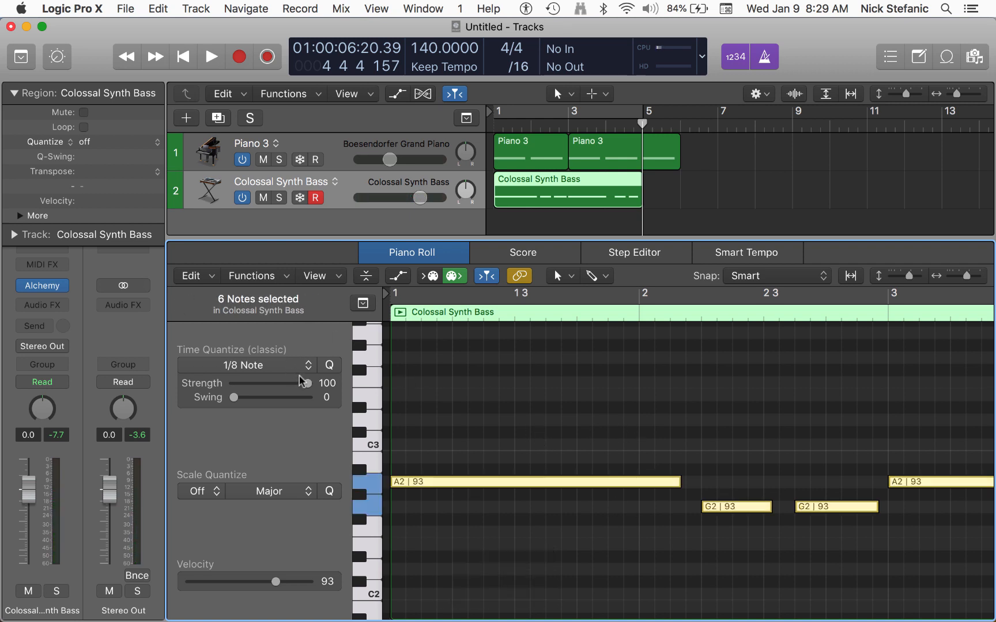
mouse_move(306, 384)
mouse_down()
mouse_move(188, 384)
mouse_move(302, 389)
mouse_up()
Step: Switch to Ableton Live, enter 78 as the Amount in the quantize settings, and return to Logic Pro X
key(super+Tab)
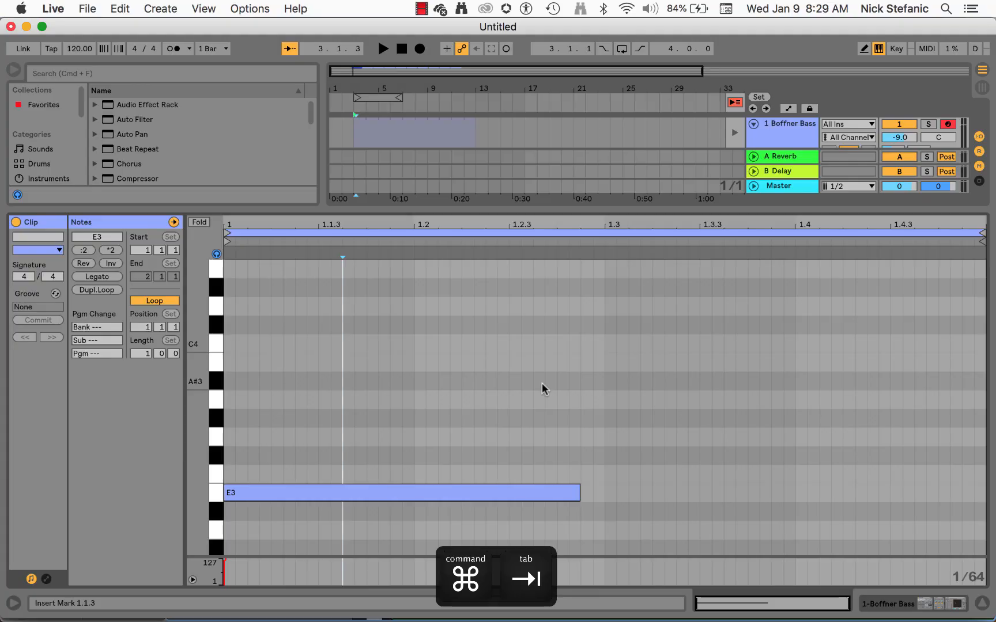
key(shift+super+u)
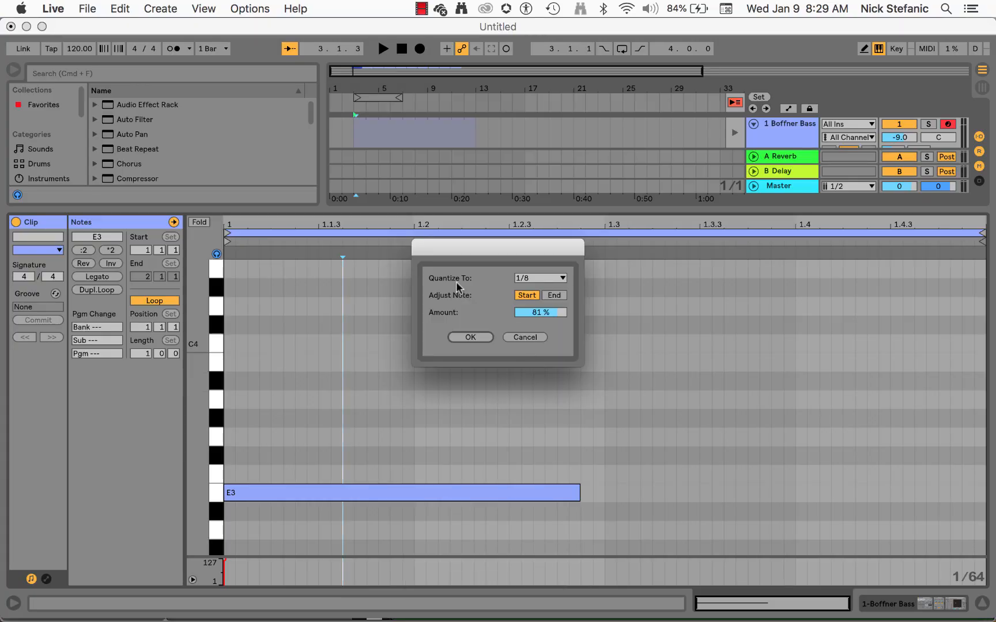
click(562, 316)
key(super+Tab)
text(78)
key(Return)
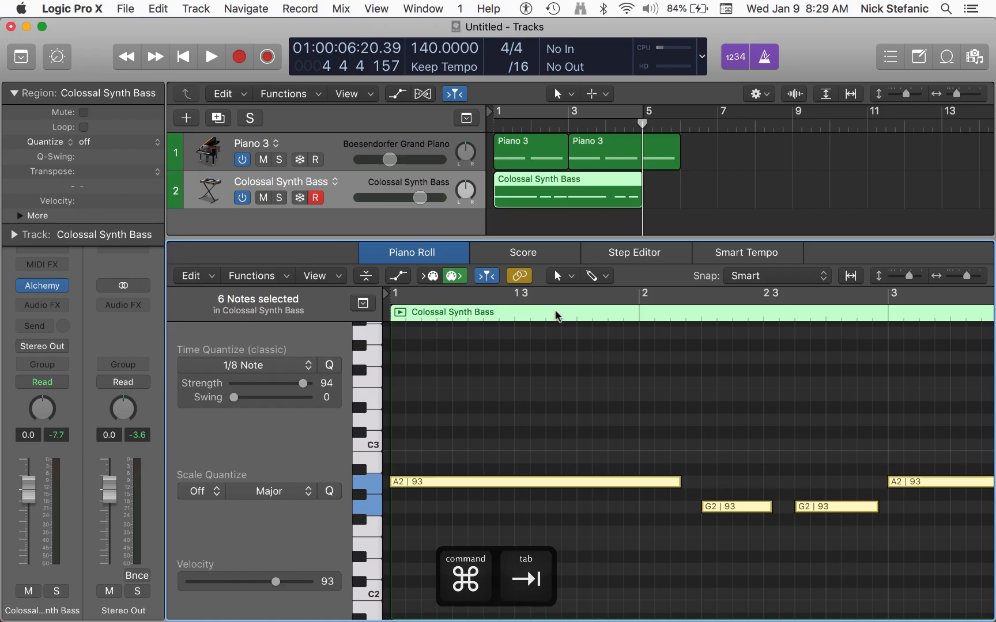
Step: Clear the note selection, return the playhead to the project start, and give key focus to the Tracks area
click(479, 398)
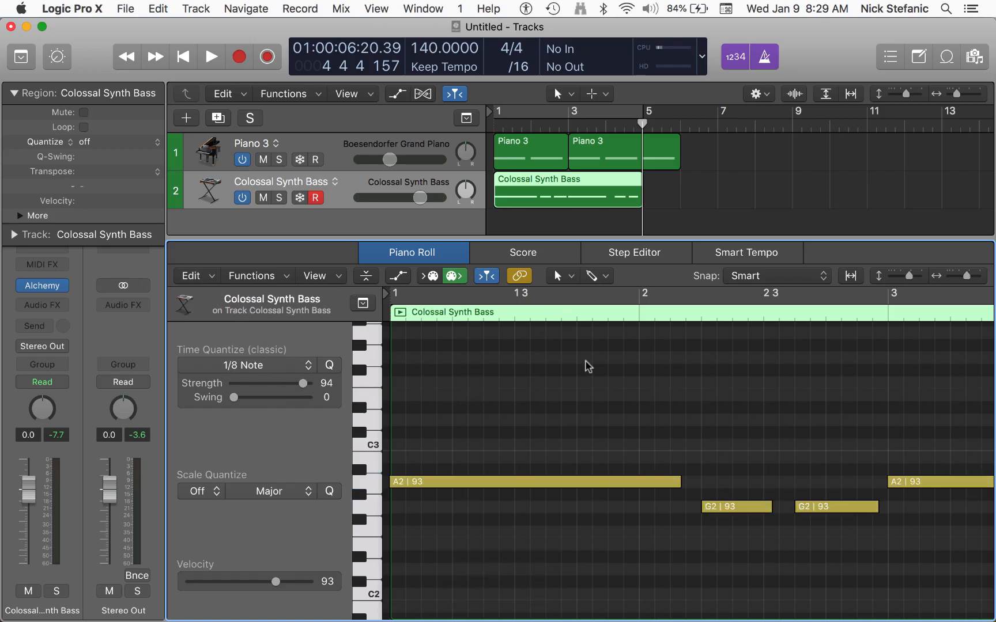
key(Return)
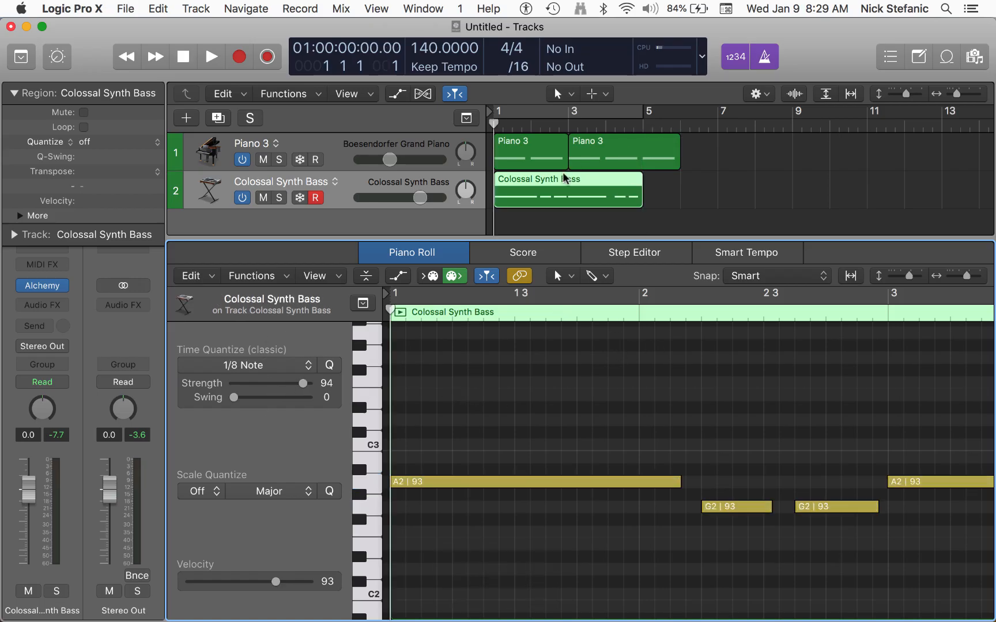
click(549, 181)
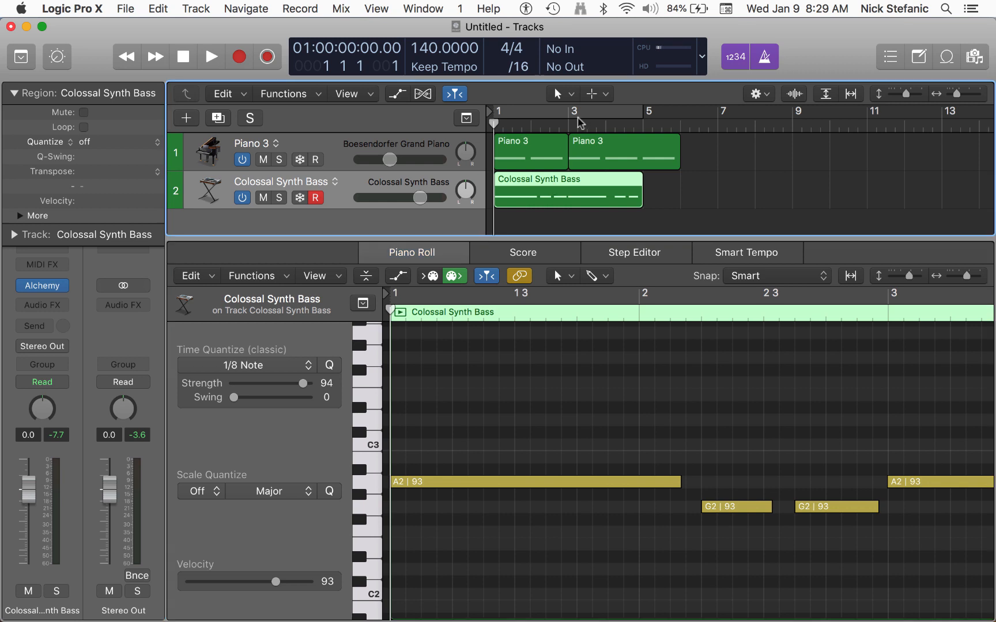
Step: Toggle the existing cycle area on and off, and draw a new cycle area from bar 7 to bar 11
click(528, 110)
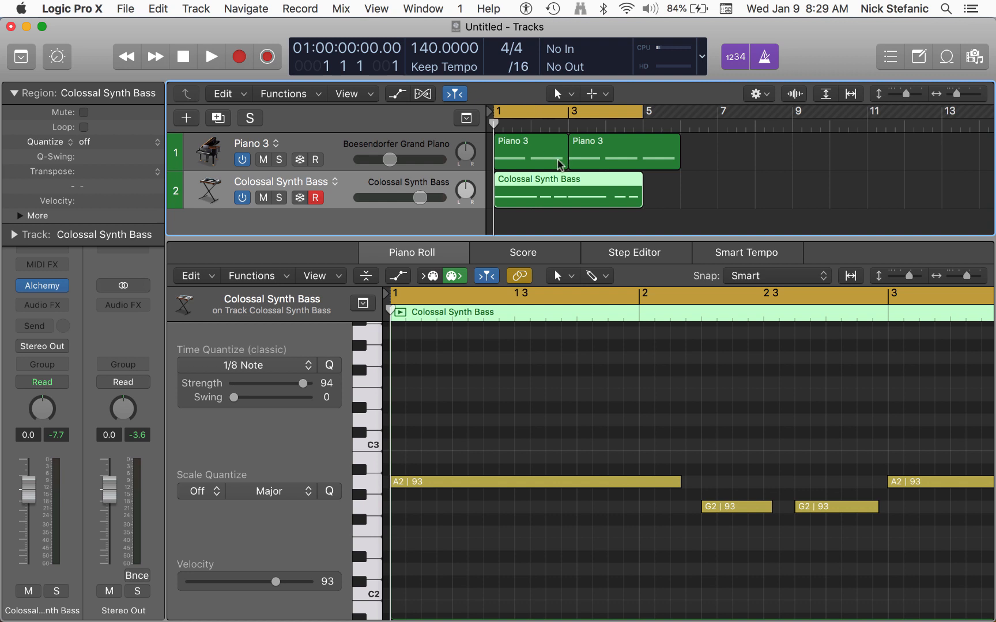
click(536, 116)
click(527, 111)
click(650, 114)
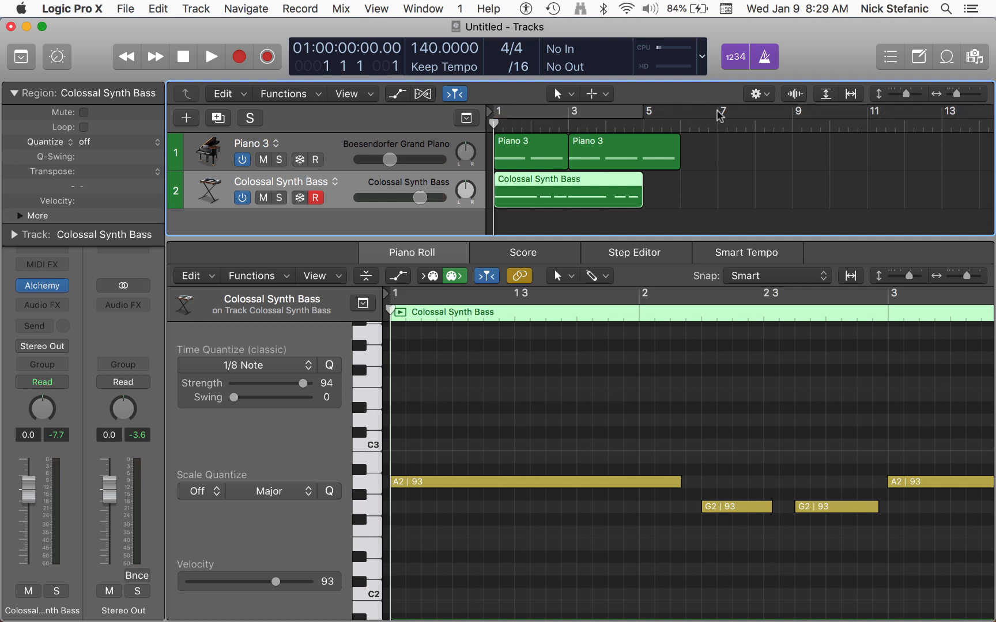
drag(720, 114, 862, 113)
click(695, 177)
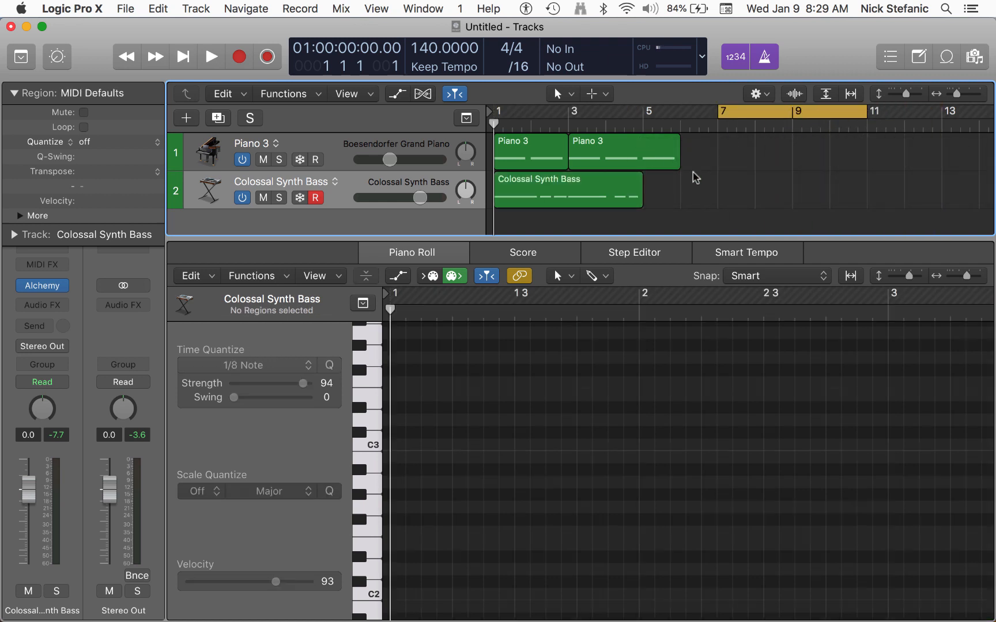
Step: Lengthen the second Piano 3 region so that it ends at bar 7
click(606, 188)
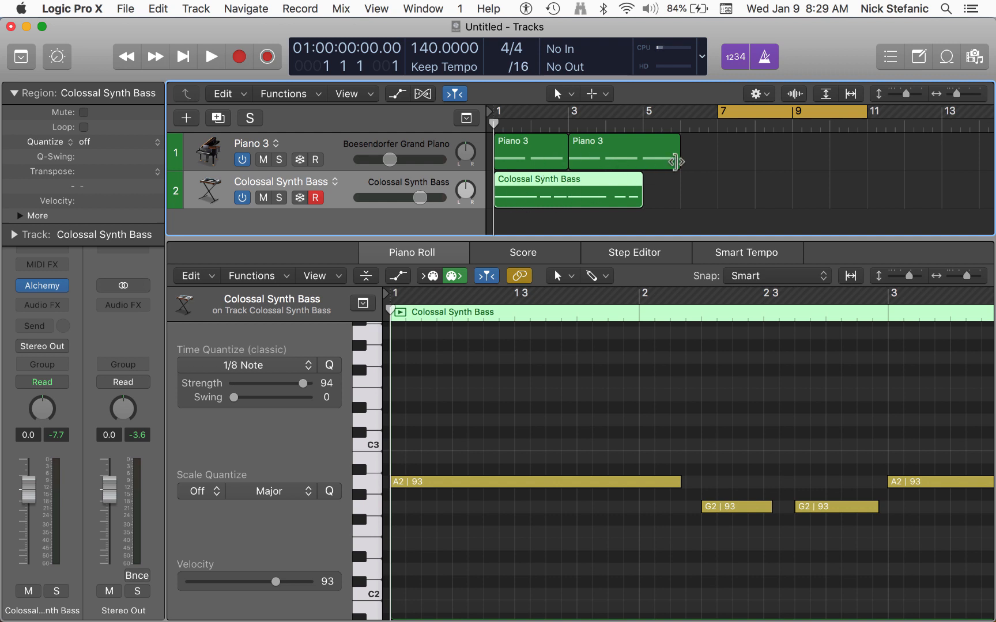
drag(679, 163, 718, 163)
click(677, 200)
Step: Select all three regions and set the cycle area to their full span, bars 1 to 7
drag(699, 203, 518, 165)
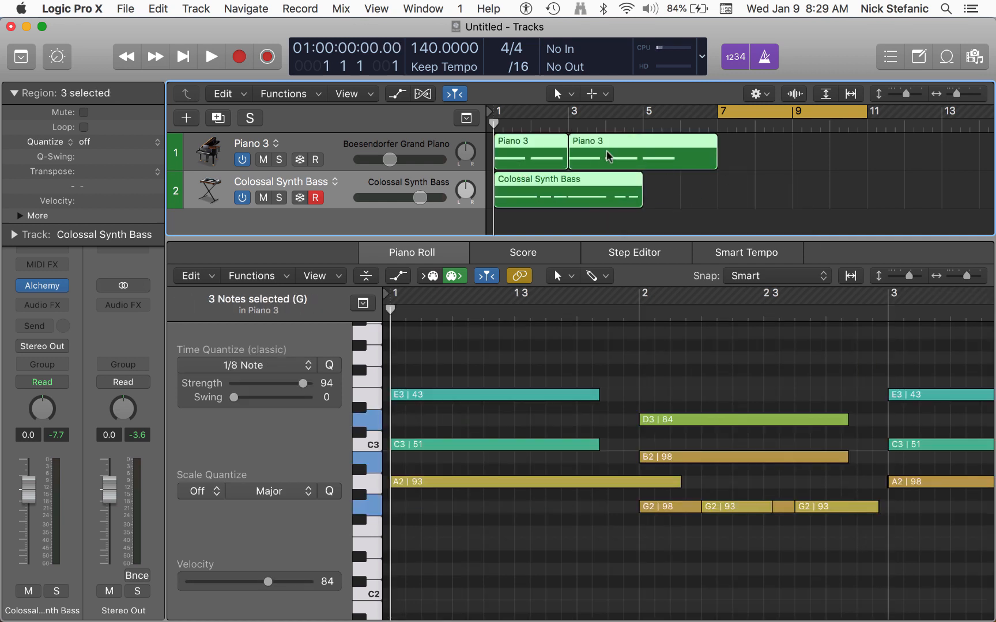
click(712, 187)
drag(660, 202, 515, 168)
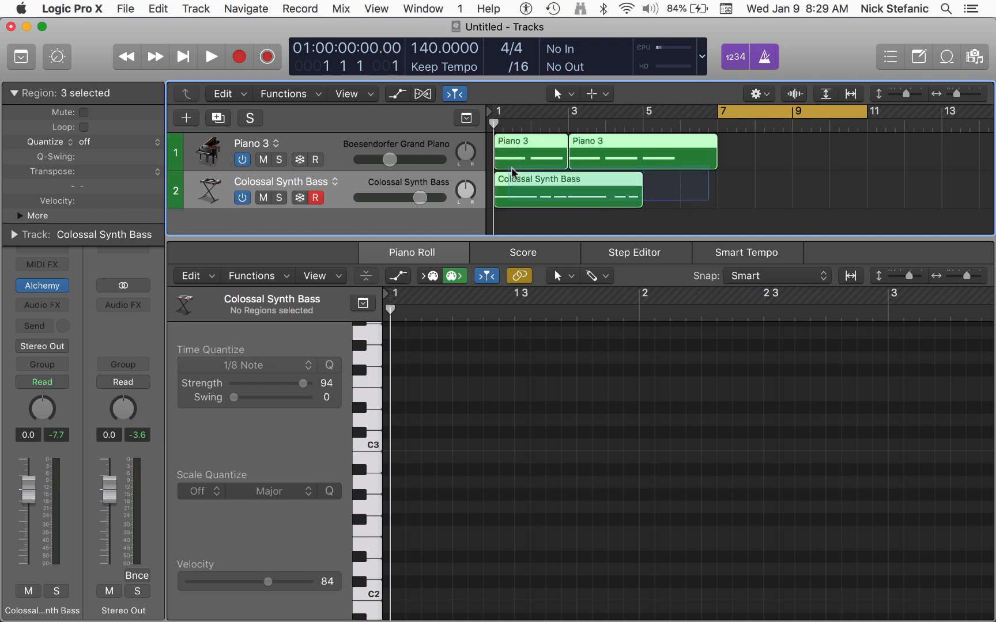
key(super+u)
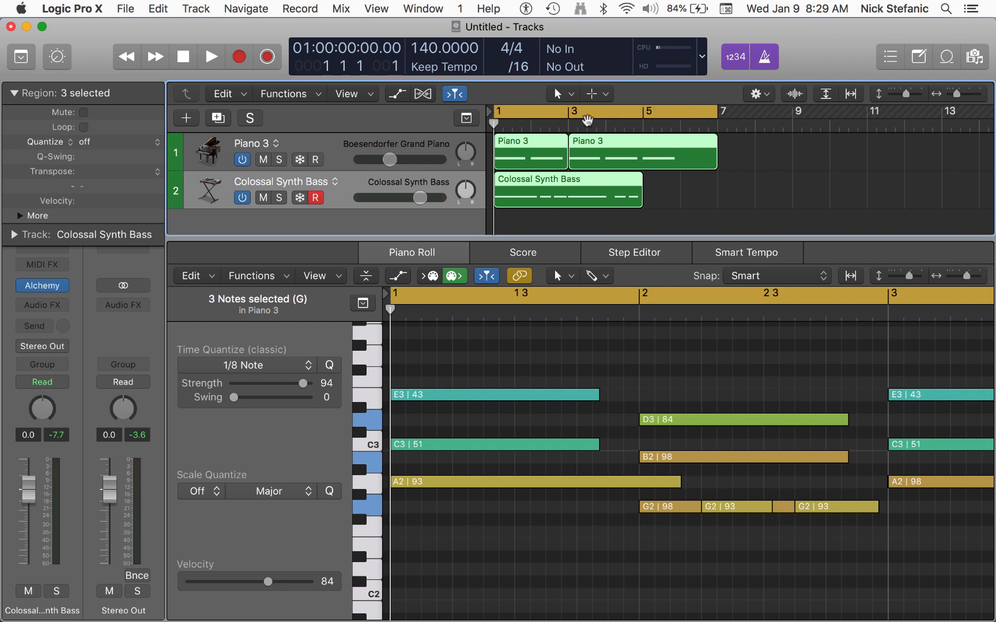
Step: Set the cycle area to the span of the Colossal Synth Bass region, bars 1 to 5, and play it
click(616, 186)
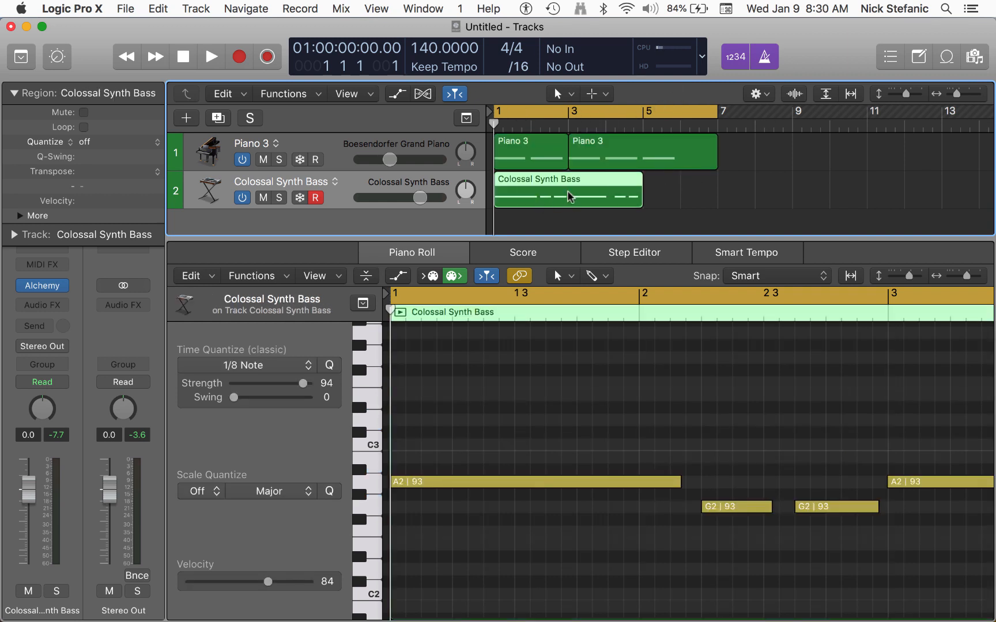
key(super+u)
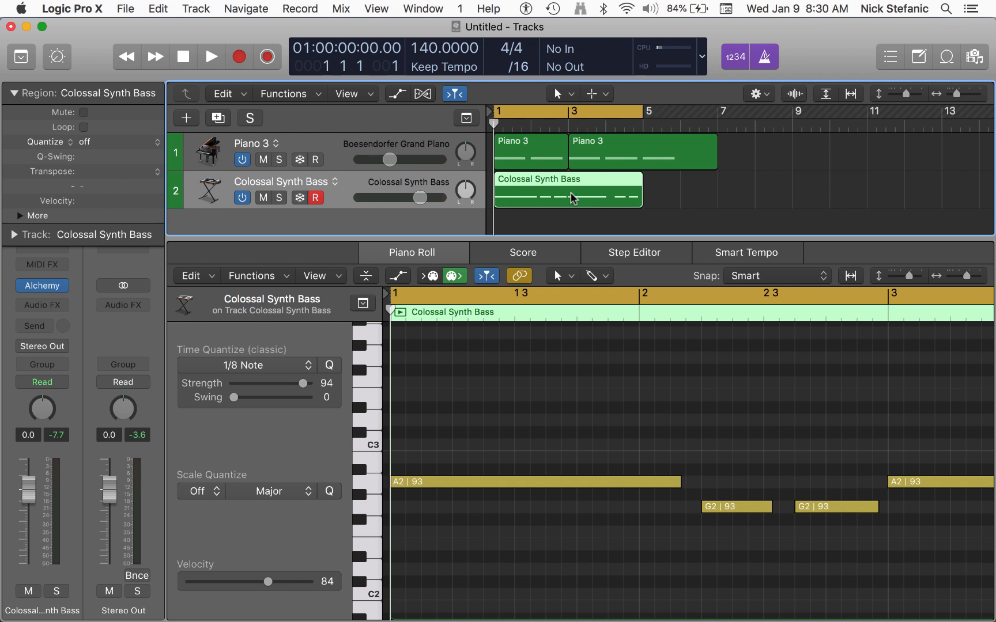
key(space)
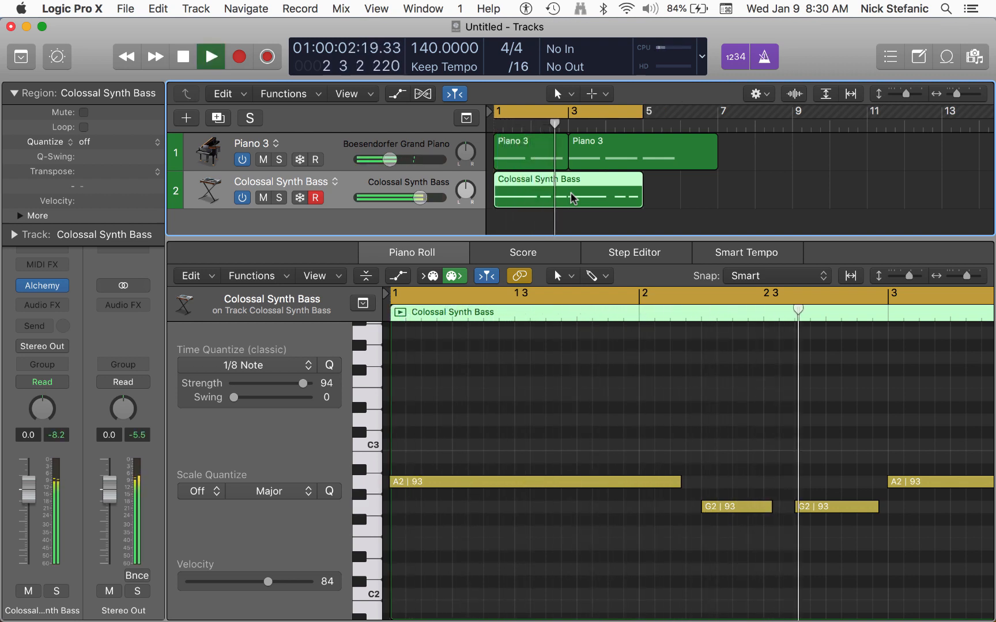
key(space)
Step: Shorten the first A2 bass note to end at bar 2, and listen to the cycled section
click(668, 482)
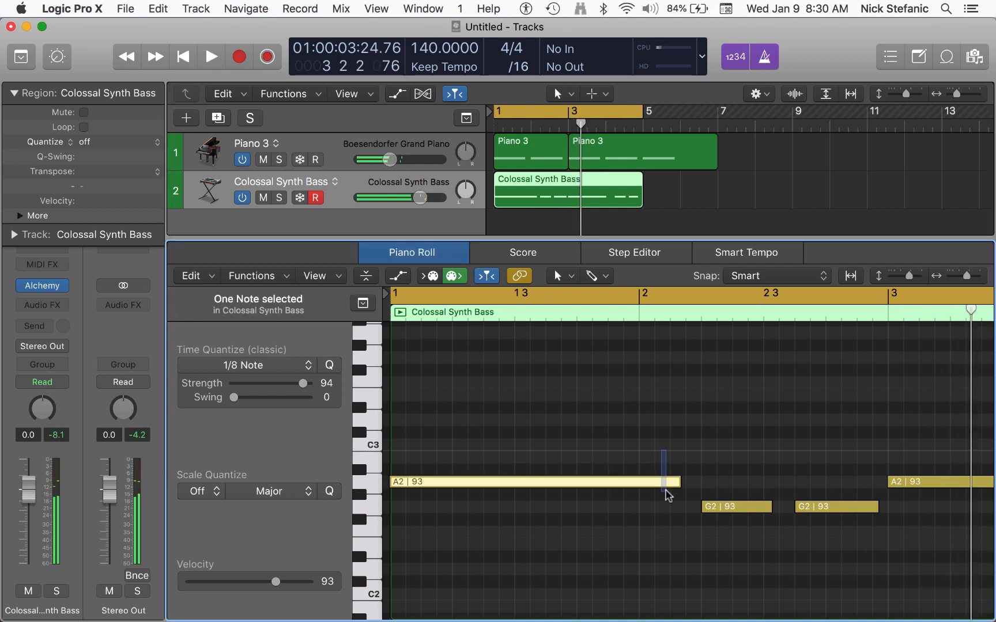
drag(676, 483, 637, 487)
key(space)
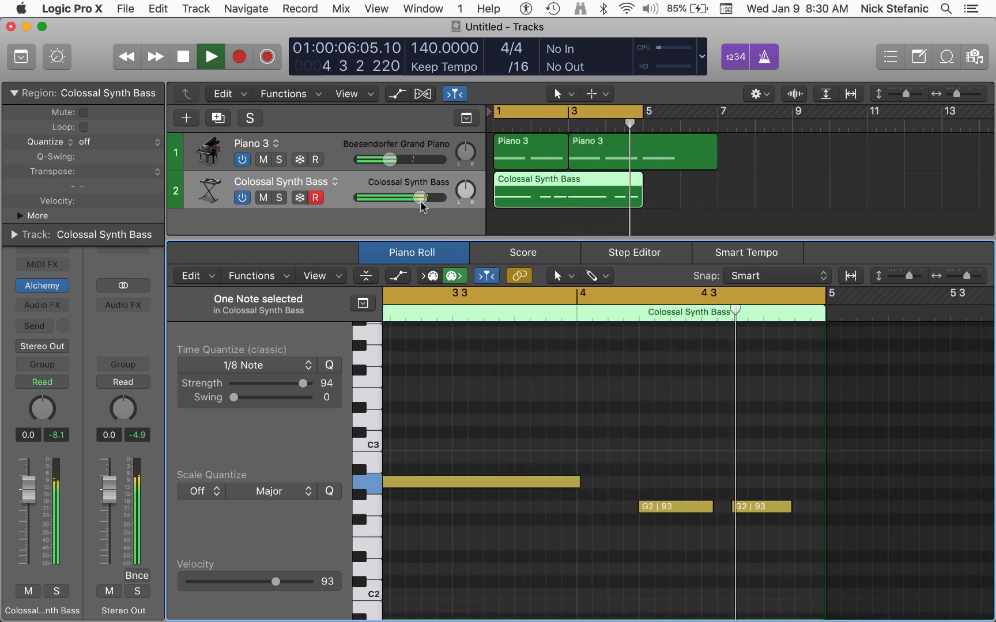
key(space)
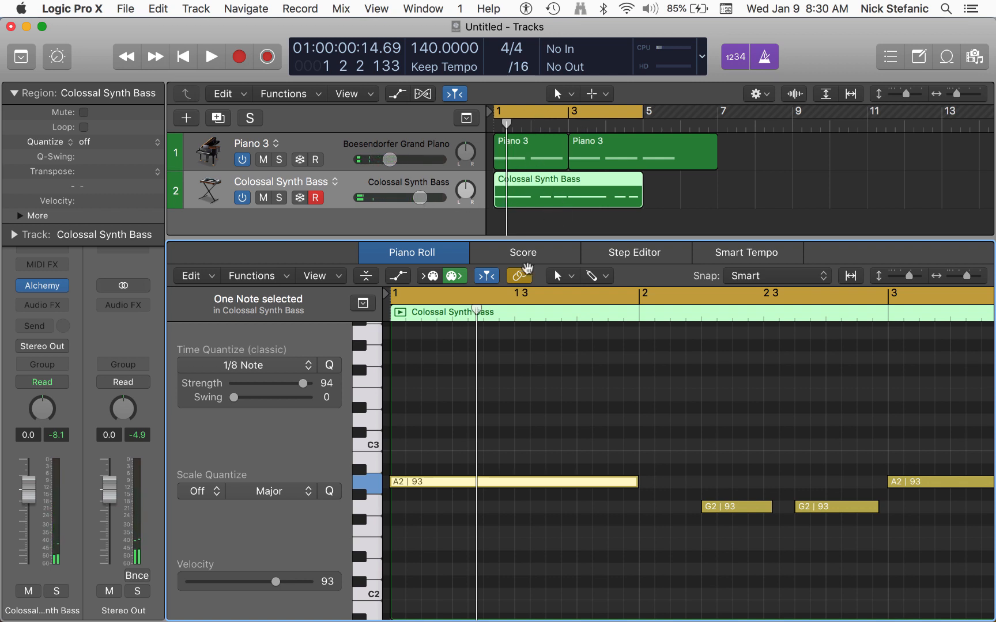
click(428, 442)
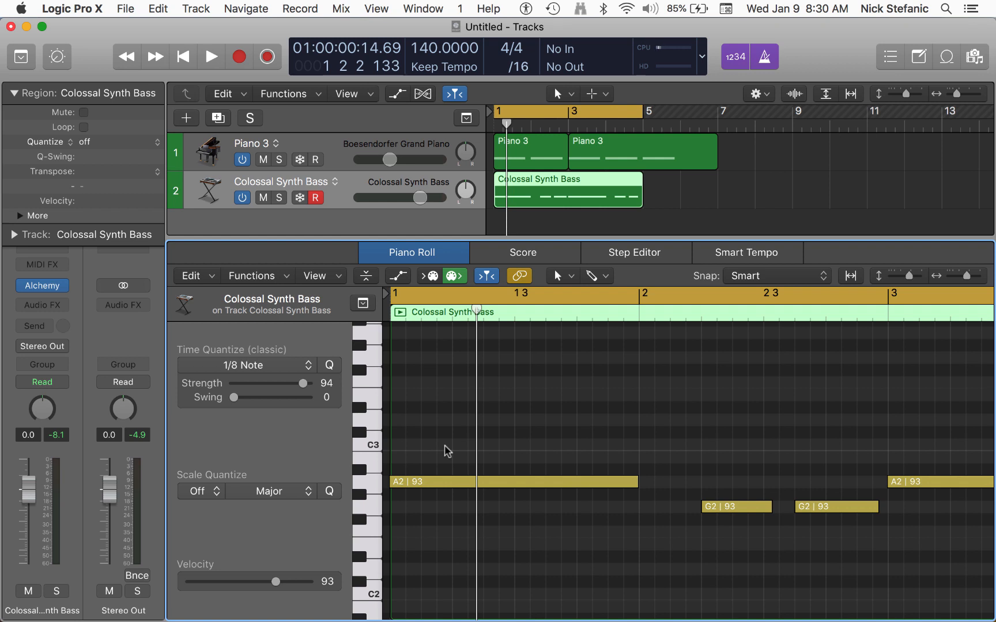
Step: Turn off the cycle area and play the soloed Colossal Synth Bass track from bar 1 beat 3
key(c)
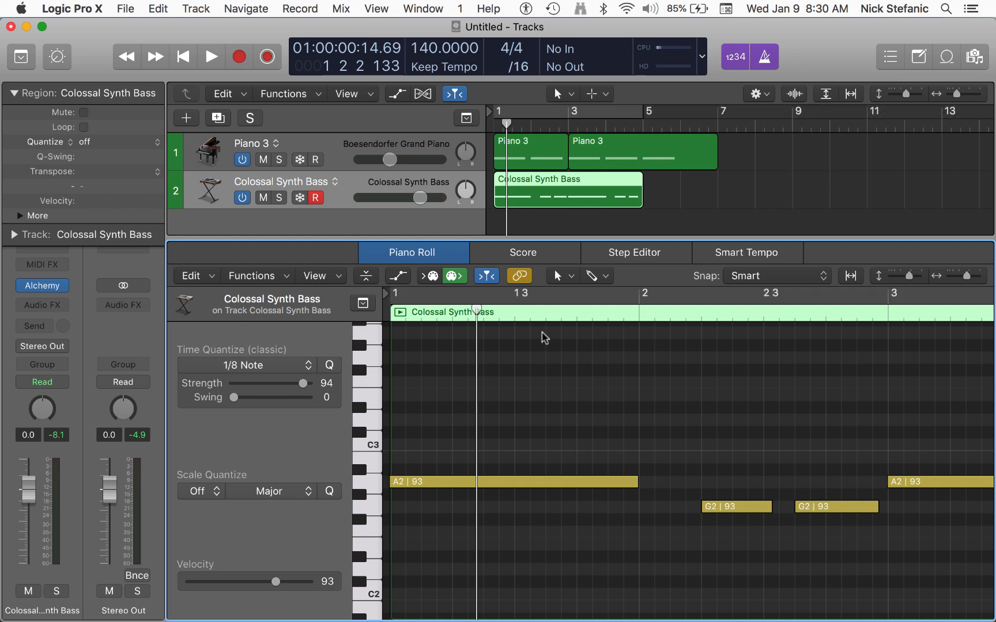
drag(504, 122, 512, 122)
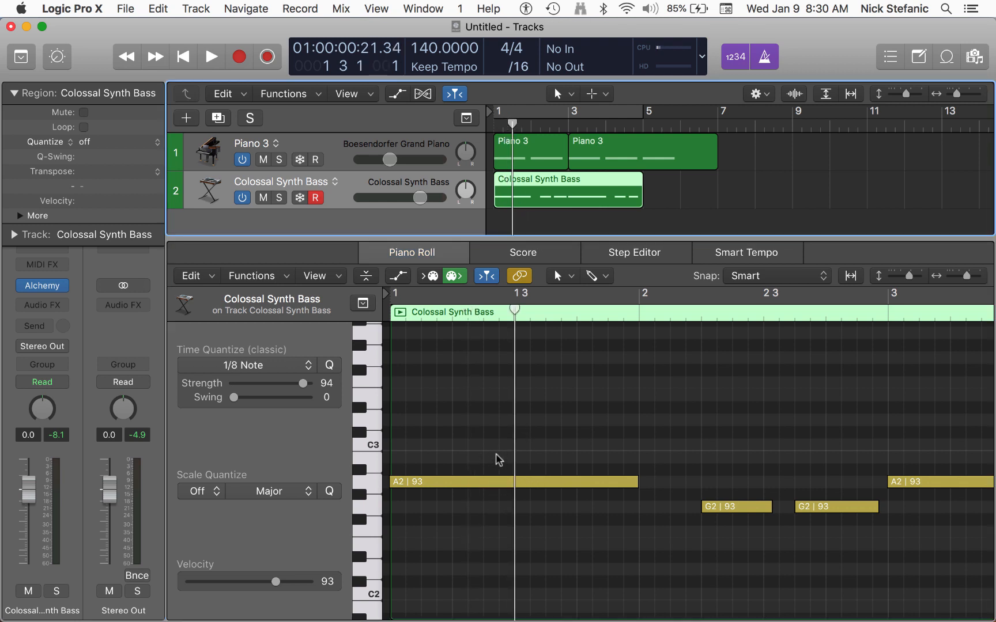
click(279, 197)
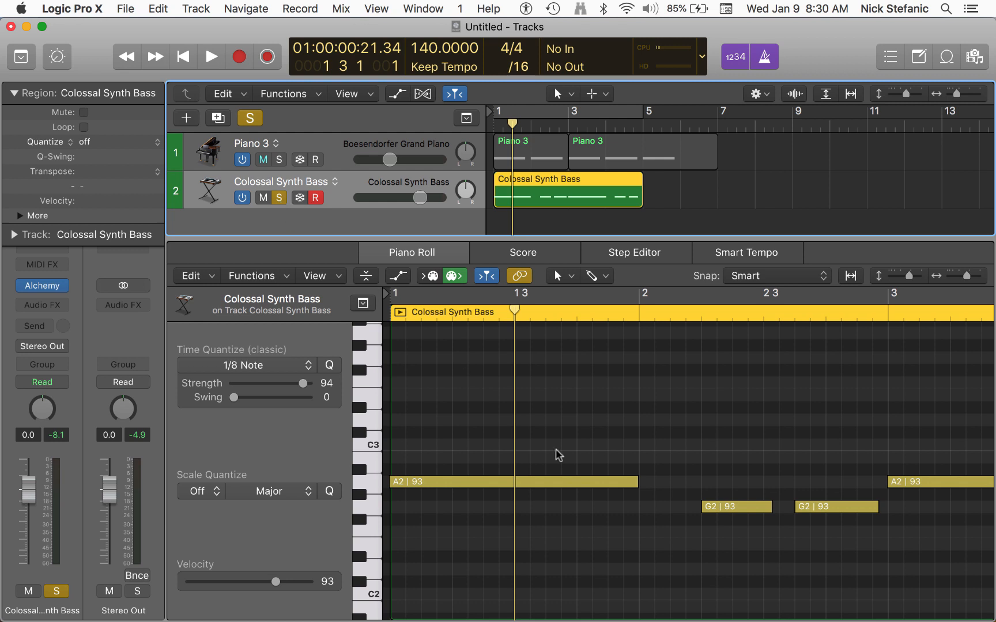
key(space)
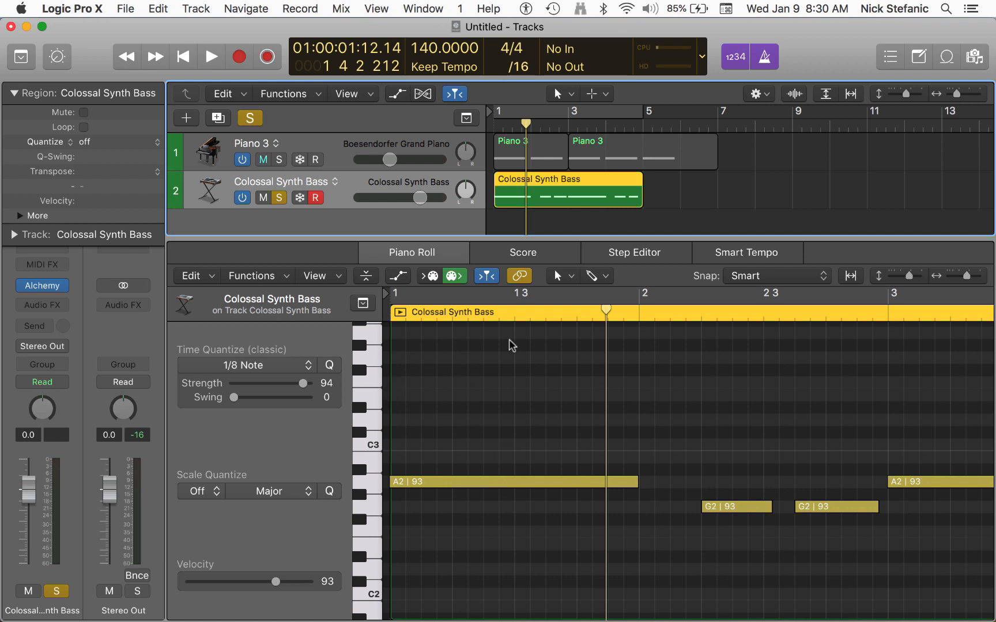
Step: Try moving the first A2 note two sixteenths later, play it from the project start, and undo the move
scroll(415, 336, up, 1)
click(382, 316)
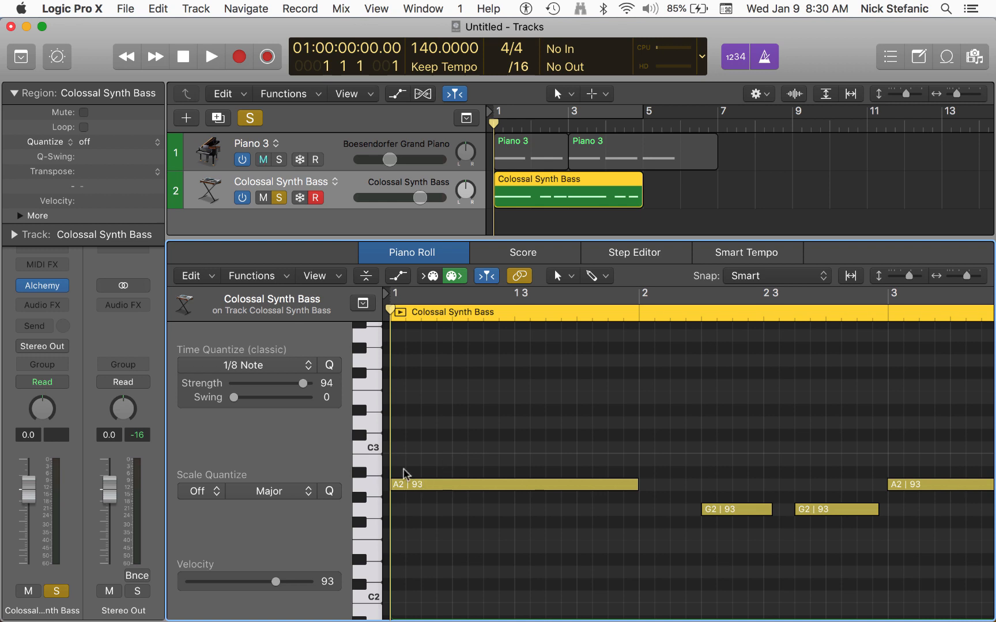
drag(439, 489, 470, 491)
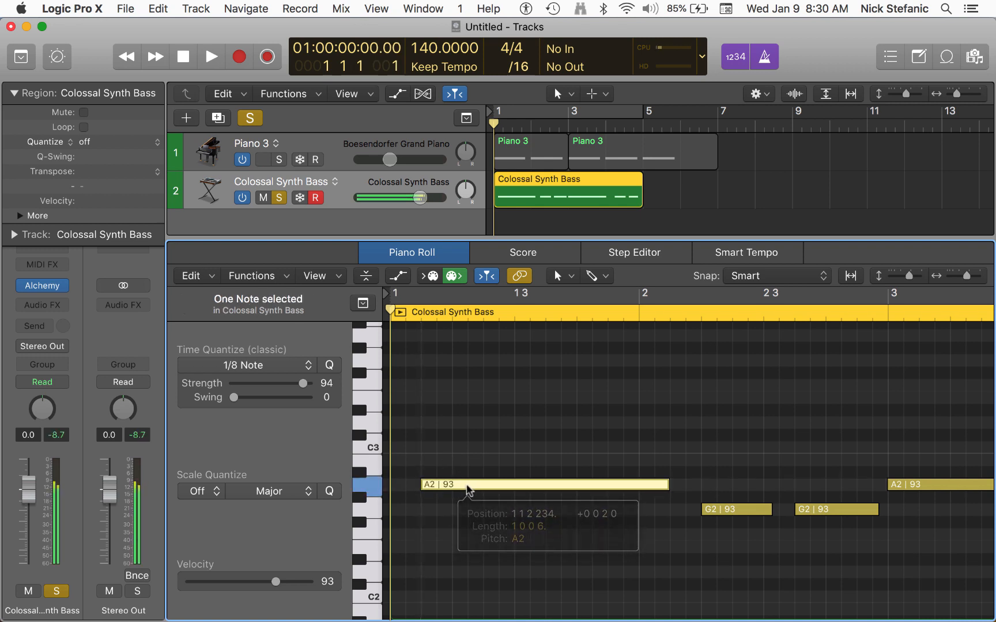
key(space)
key(ctrl+z)
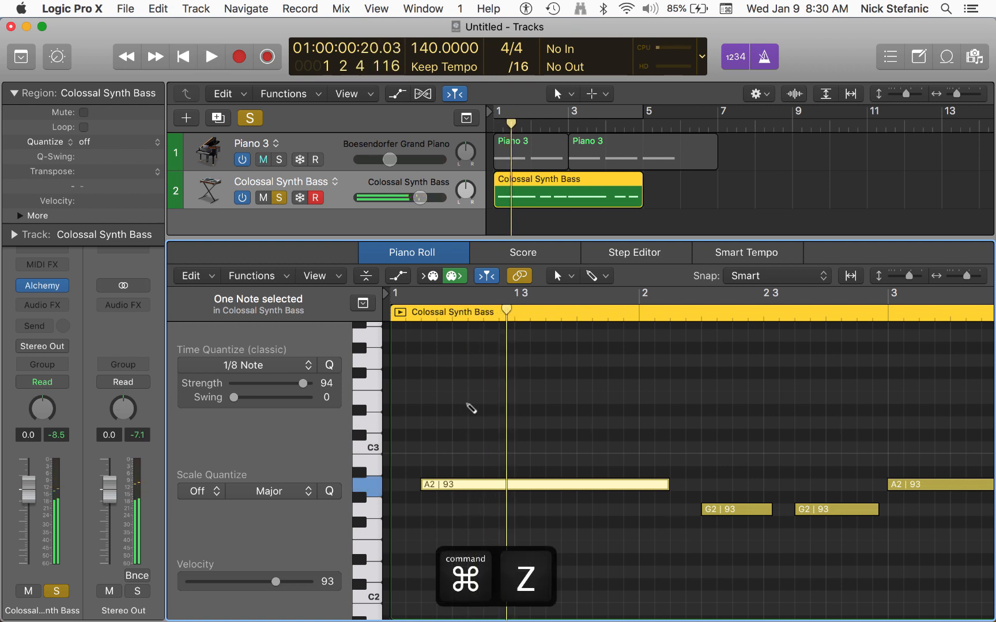
key(super+z)
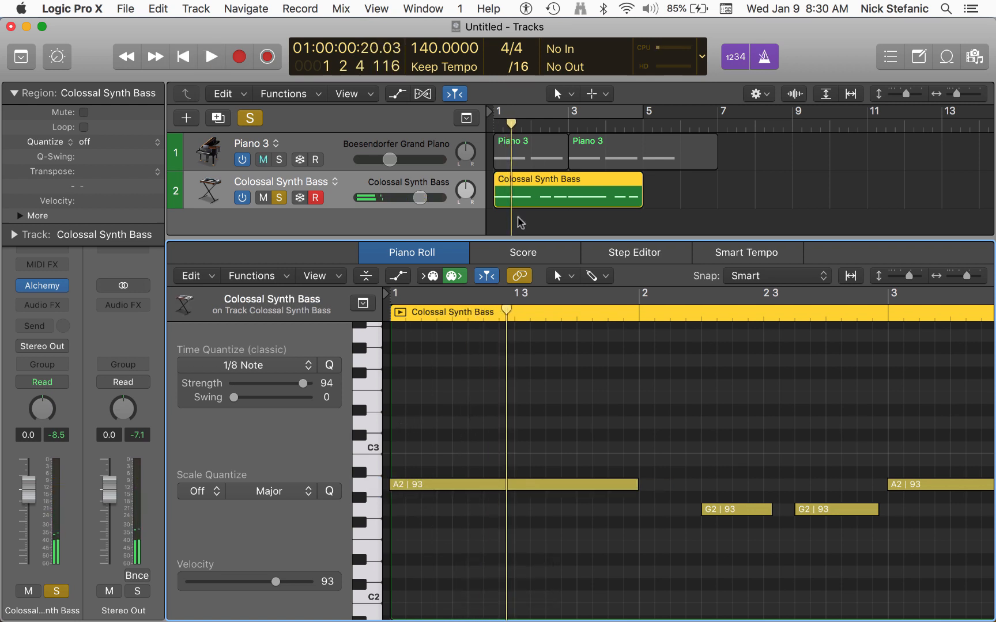
Step: Set the Time Quantize strength of the first A2 note to 100, and clear the note selection
click(423, 486)
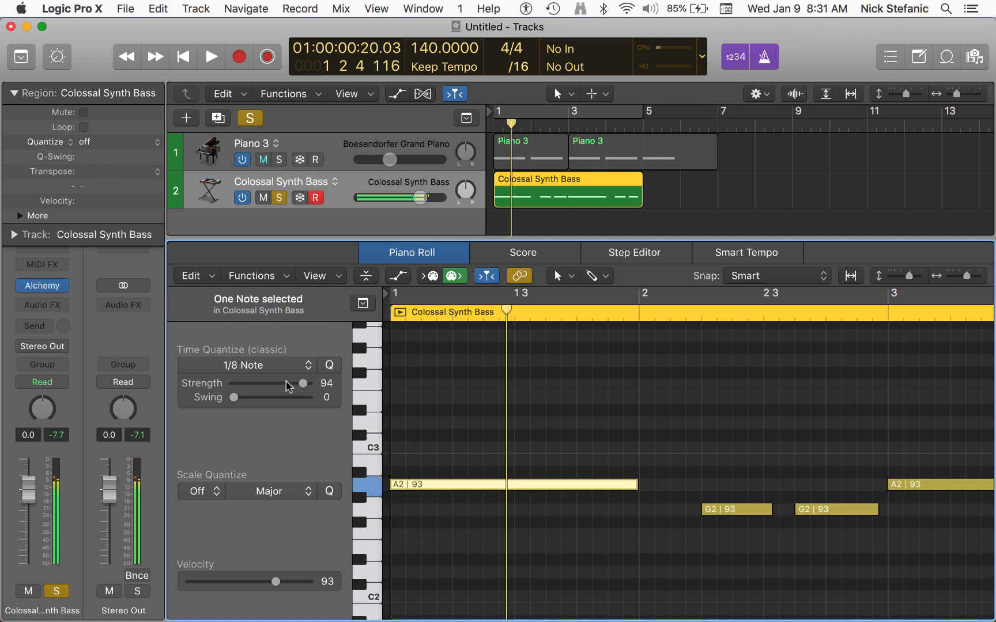
drag(304, 384, 509, 387)
click(510, 389)
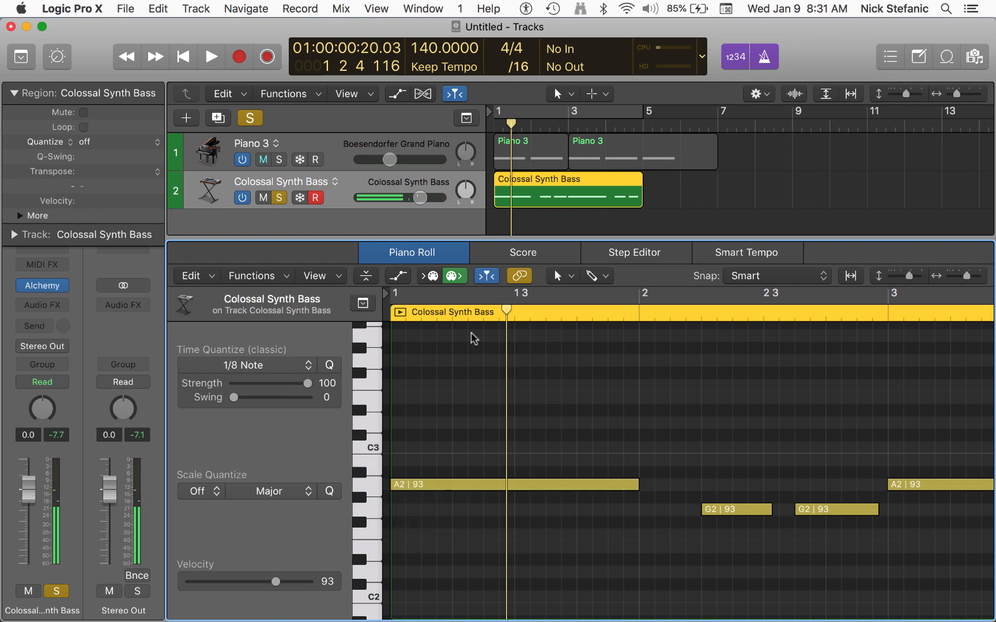
Step: Open the project's MIDI Chase settings, examine the Notes option, and close the settings window
click(124, 10)
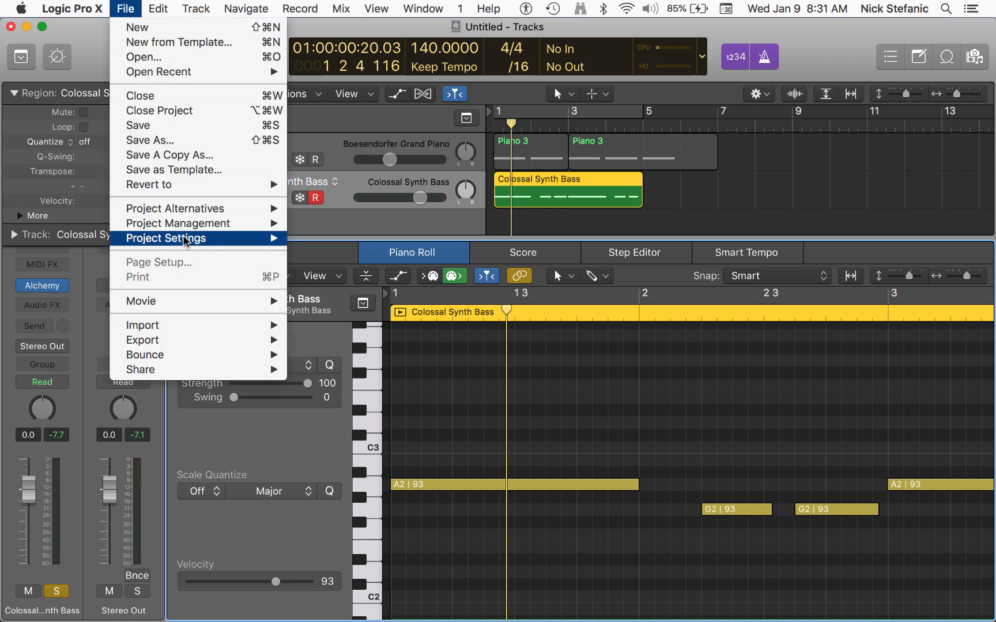
mouse_move(185, 241)
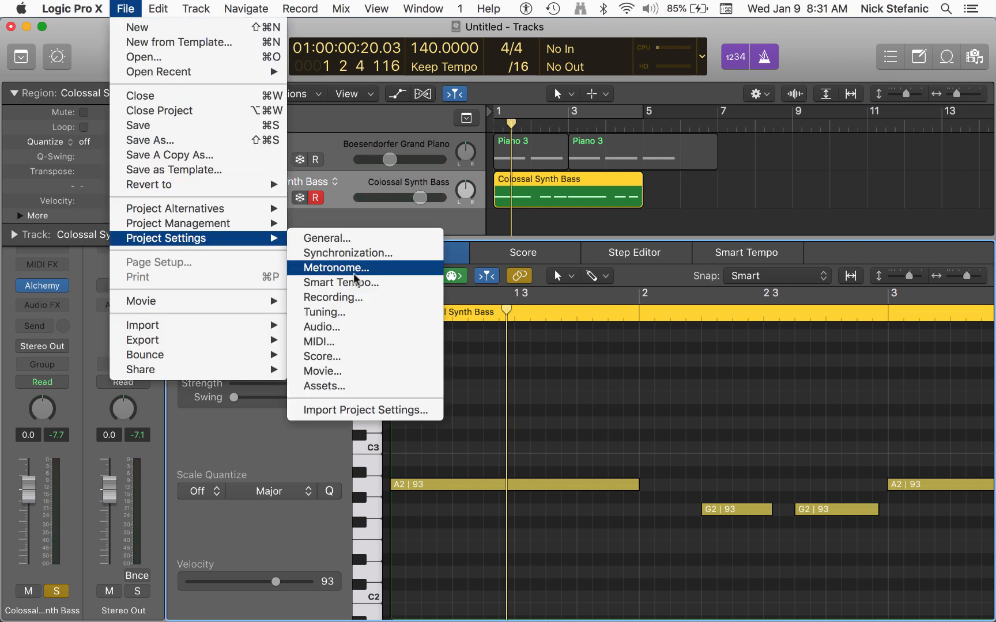
click(351, 340)
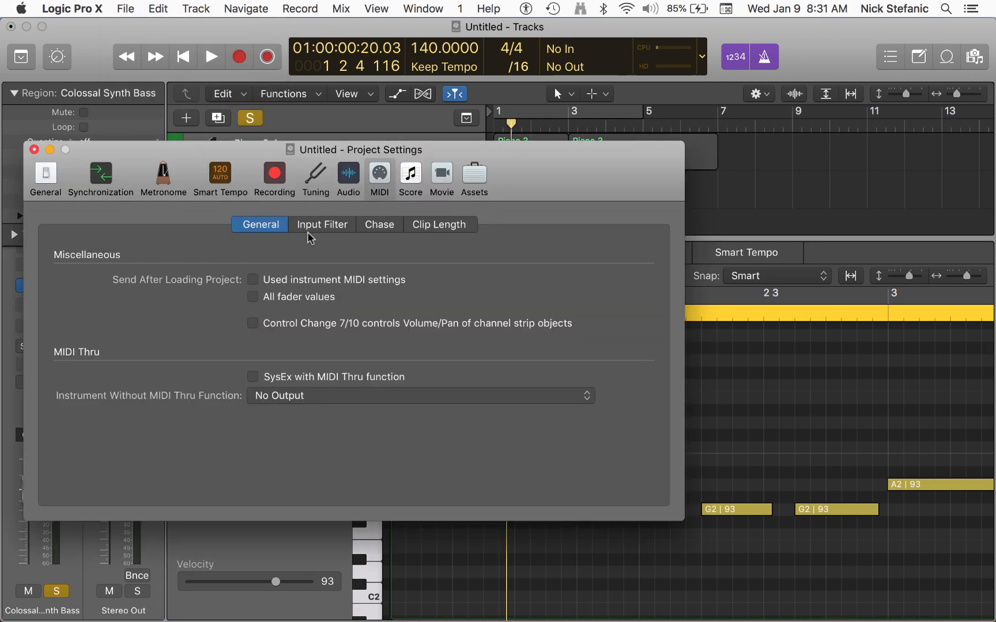
click(371, 228)
click(80, 256)
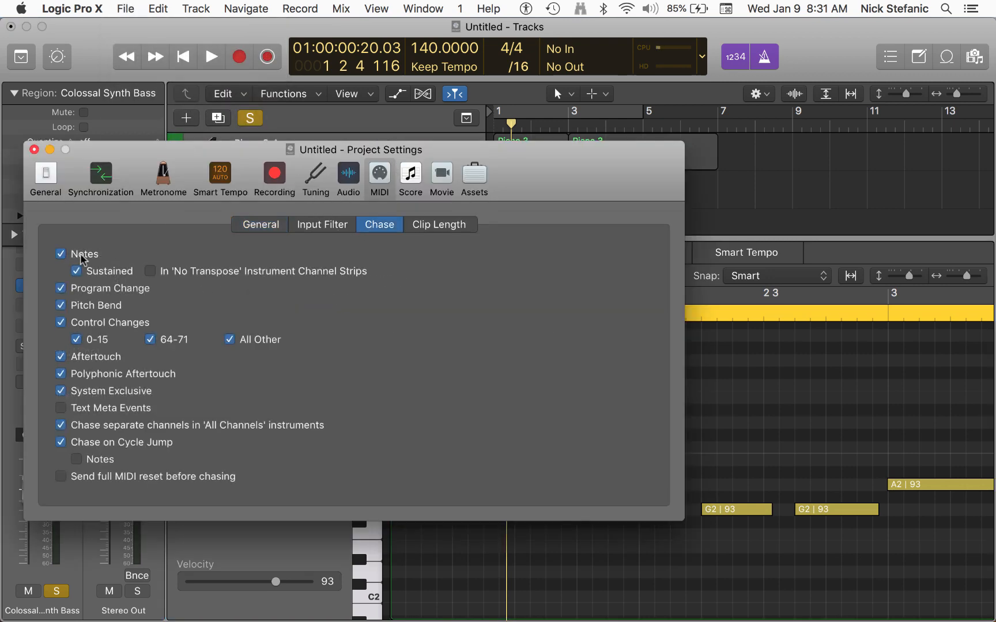
click(35, 149)
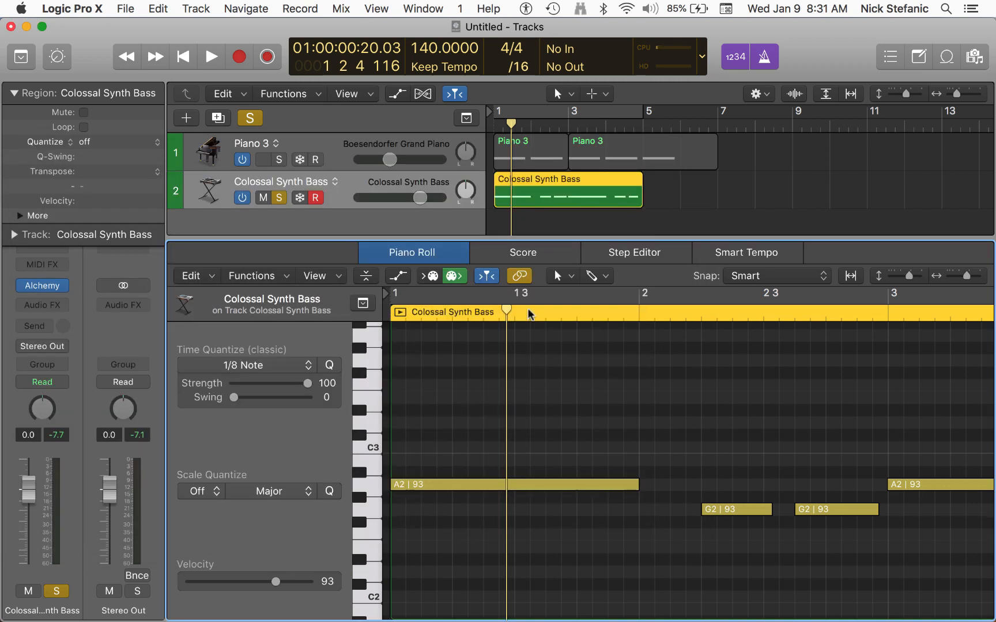
Step: Play the soloed Colossal Synth Bass from the middle of its first A2 note, stop, and return the playhead to the project start
drag(507, 311, 510, 312)
key(space)
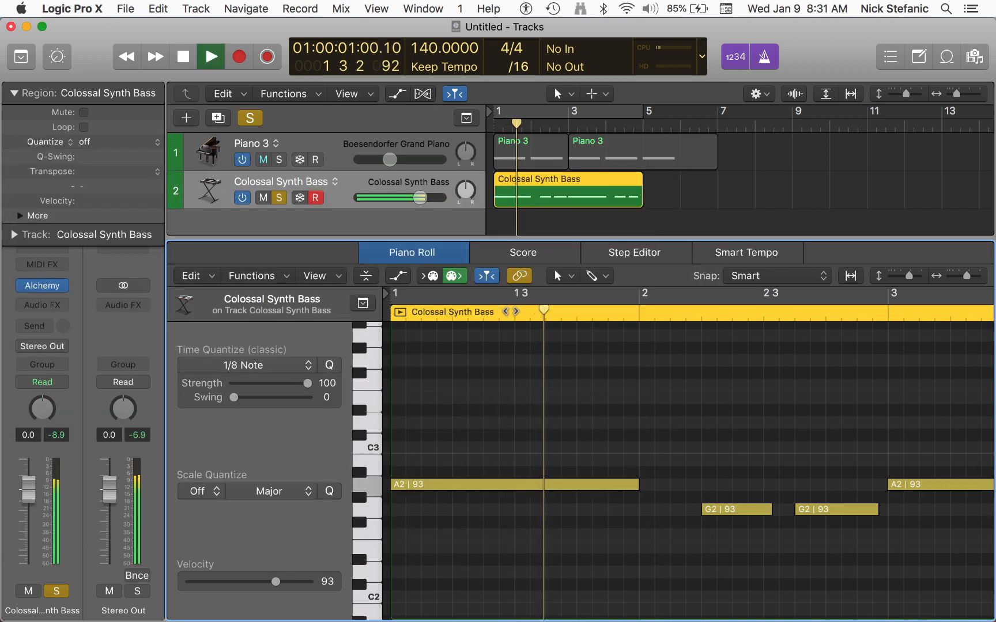
key(space)
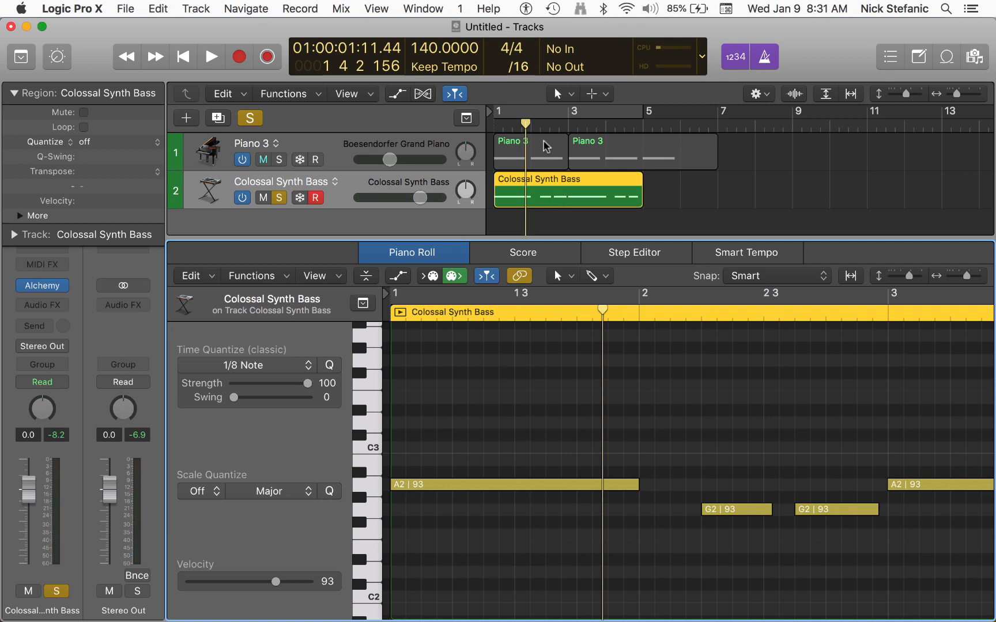
click(523, 112)
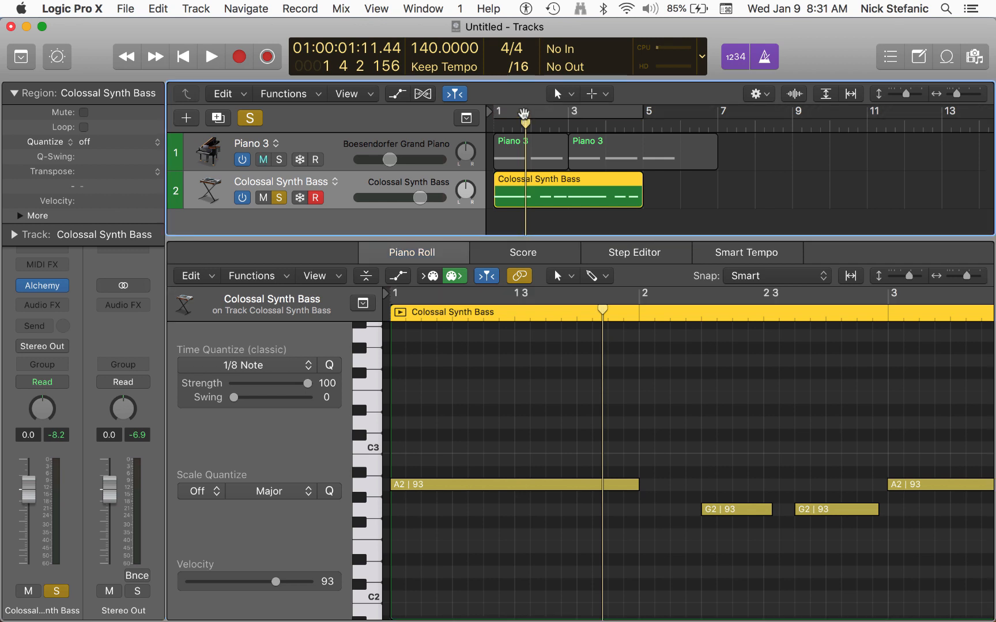
key(Return)
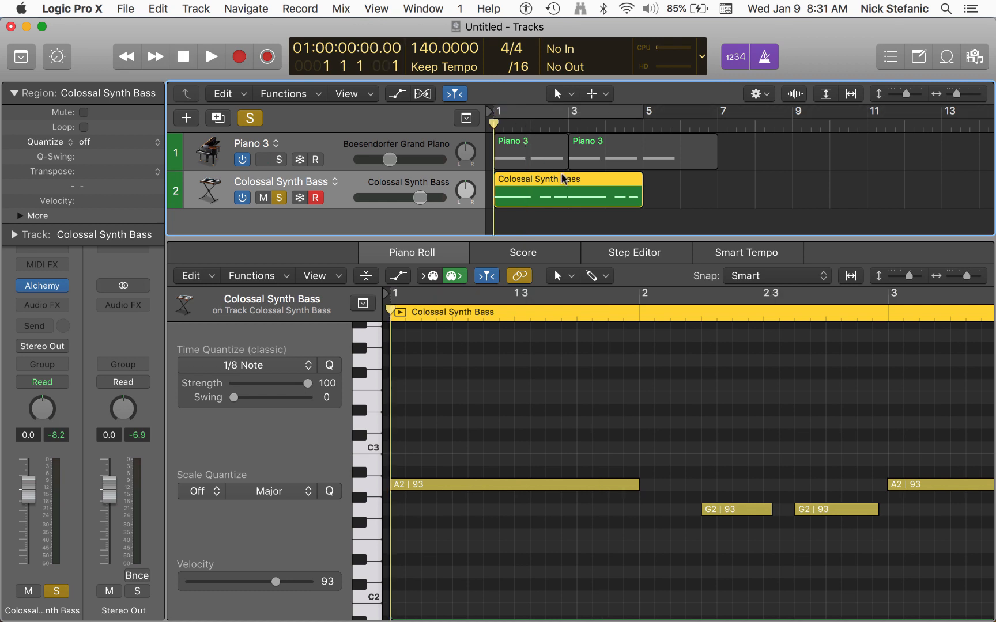
Step: Close the bass region's note editor and show the mixer, enlarged to display more of the channel strips
key(e)
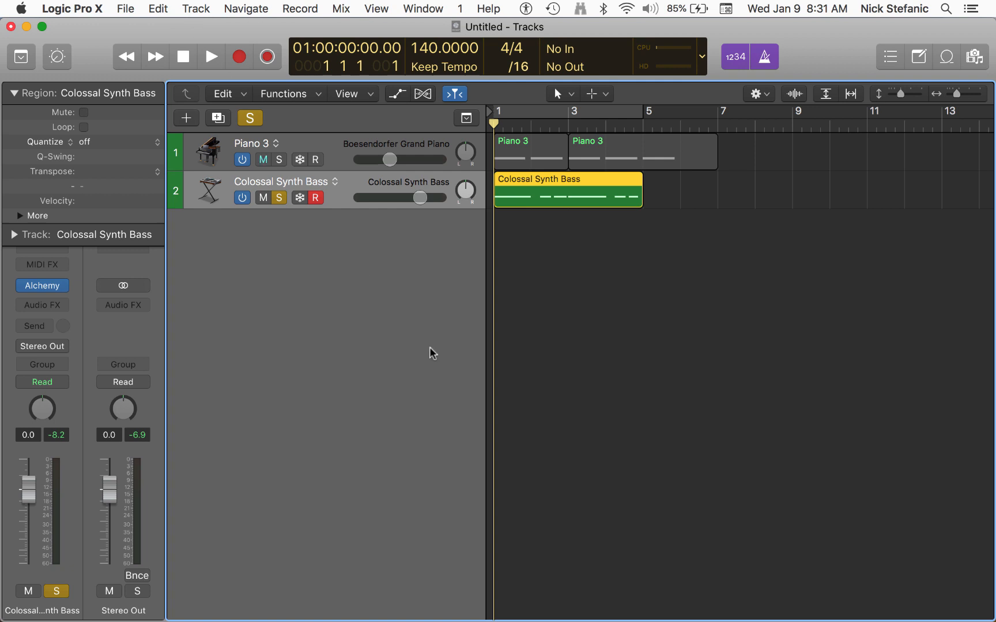
key(x)
drag(430, 348, 429, 264)
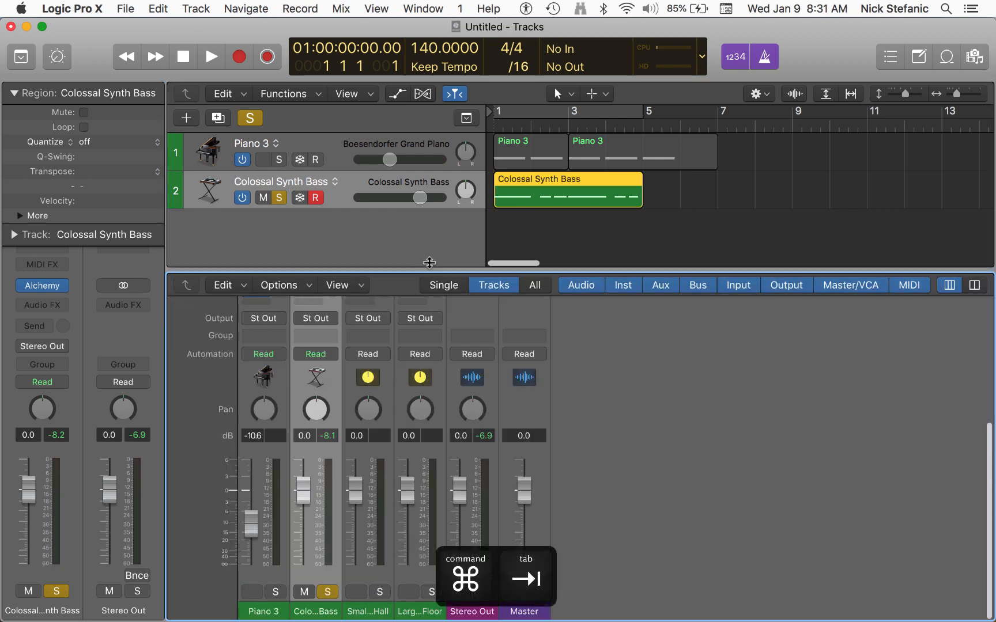
Step: Switch to Ableton Live, cancel the open quantize settings, view the Session mixer for comparison, and return to Logic Pro X
key(super+Tab)
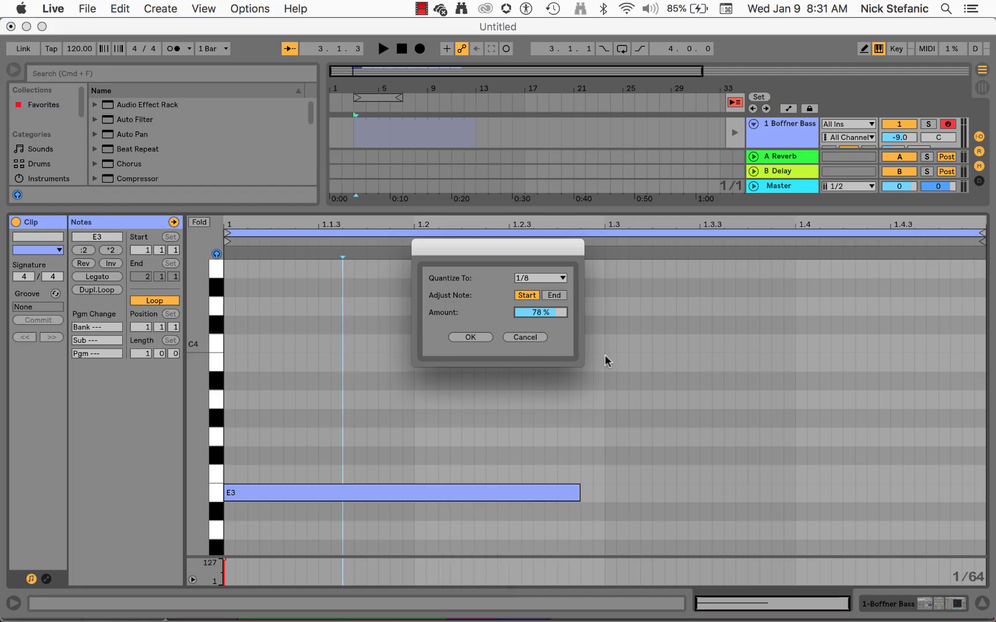
click(520, 338)
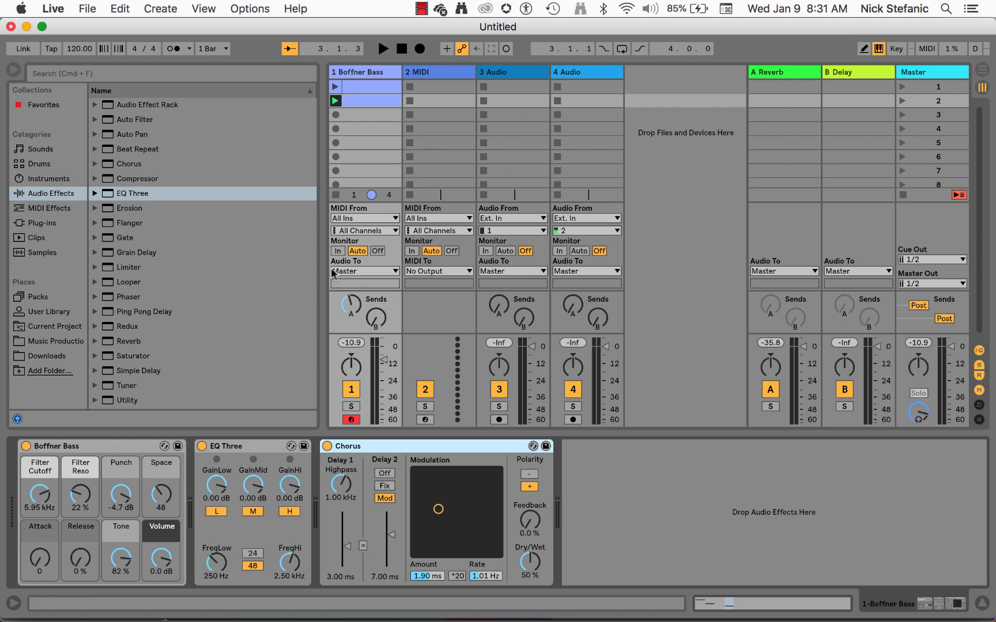
key(super+Tab)
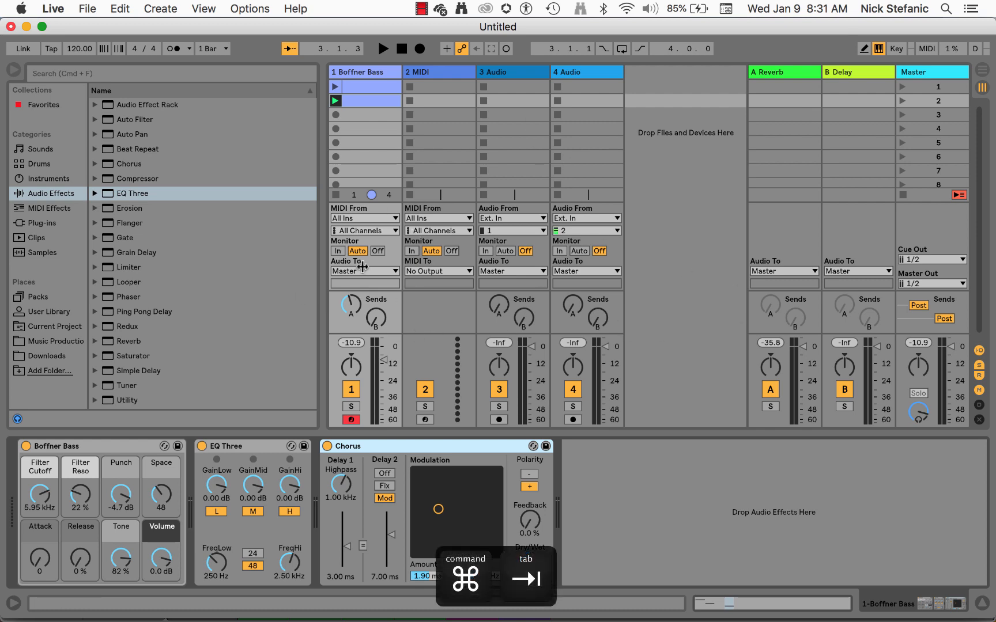
key(super+Tab)
key(super+Tab)
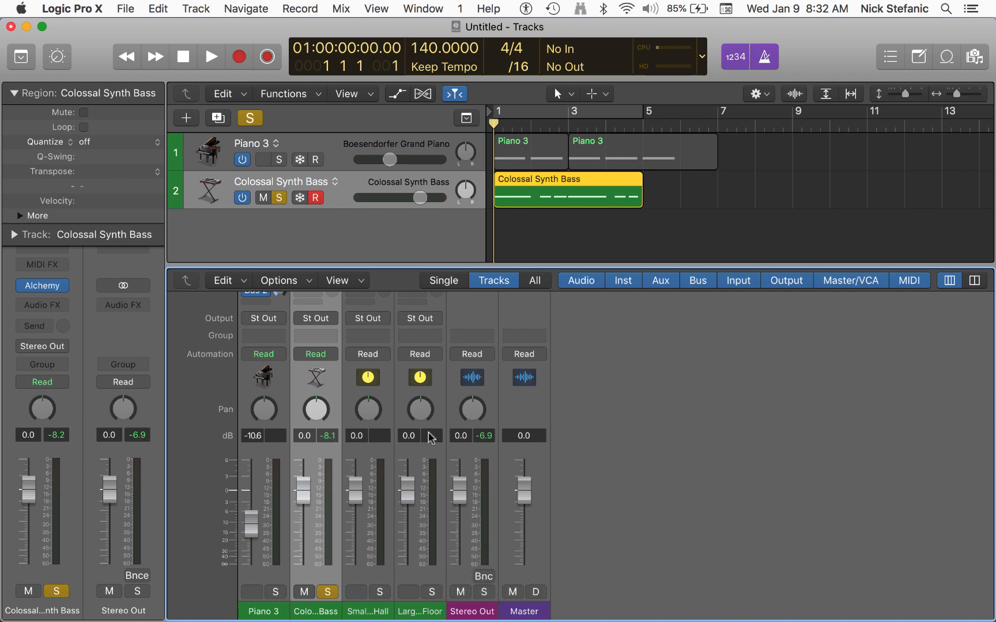
Step: Examine the mixer's channel strips from plug-ins and sends down to the faders, and hide the mixer
key(x)
key(x)
scroll(340, 451, up, 5)
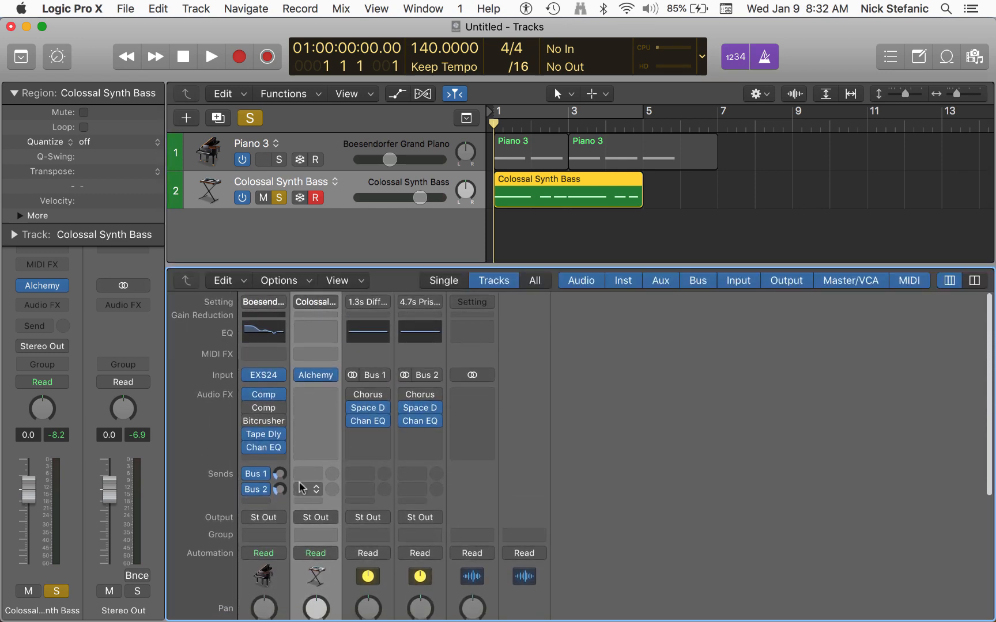
scroll(300, 487, down, 5)
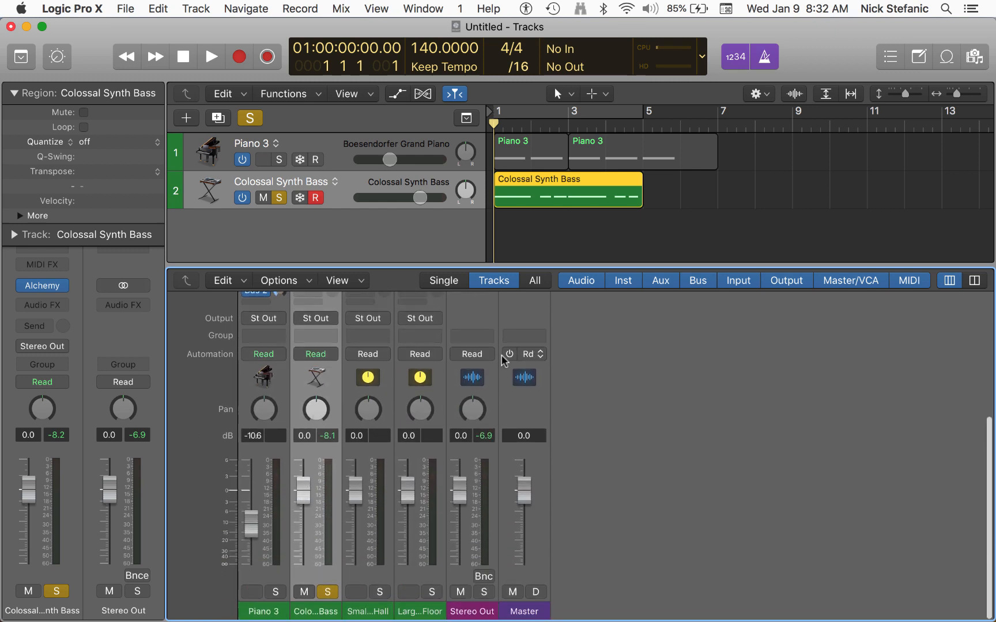
key(x)
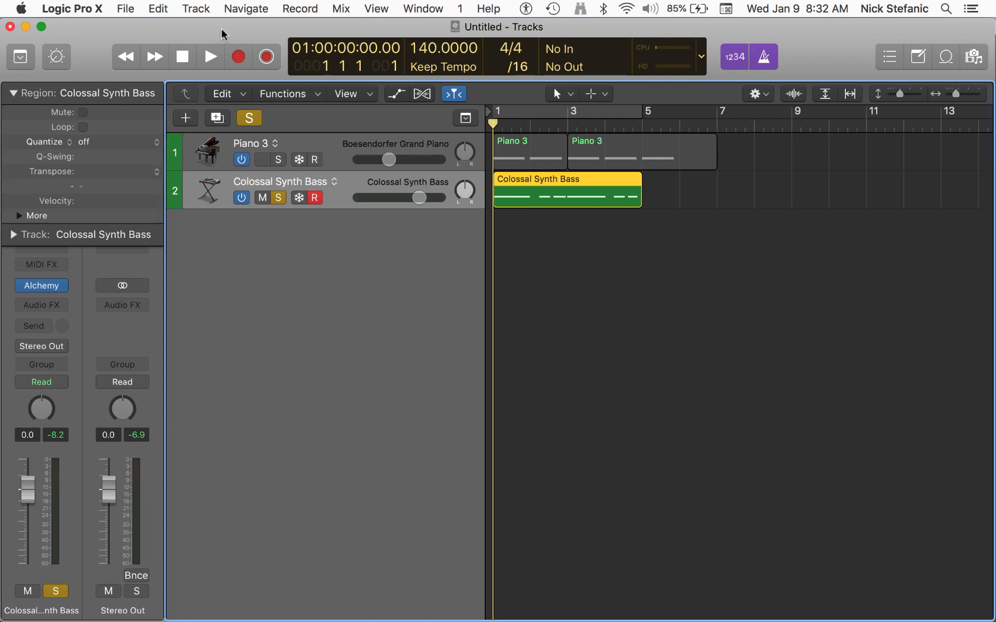
Step: Create a new Drummer track with the Hip Hop genre, routed to Output 1 + 2
click(197, 9)
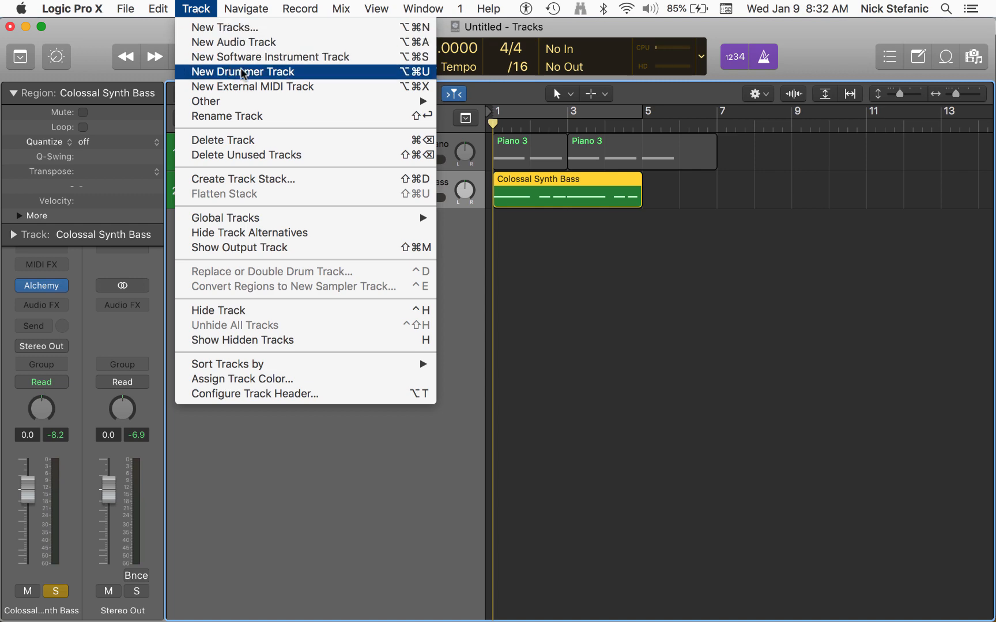
click(197, 9)
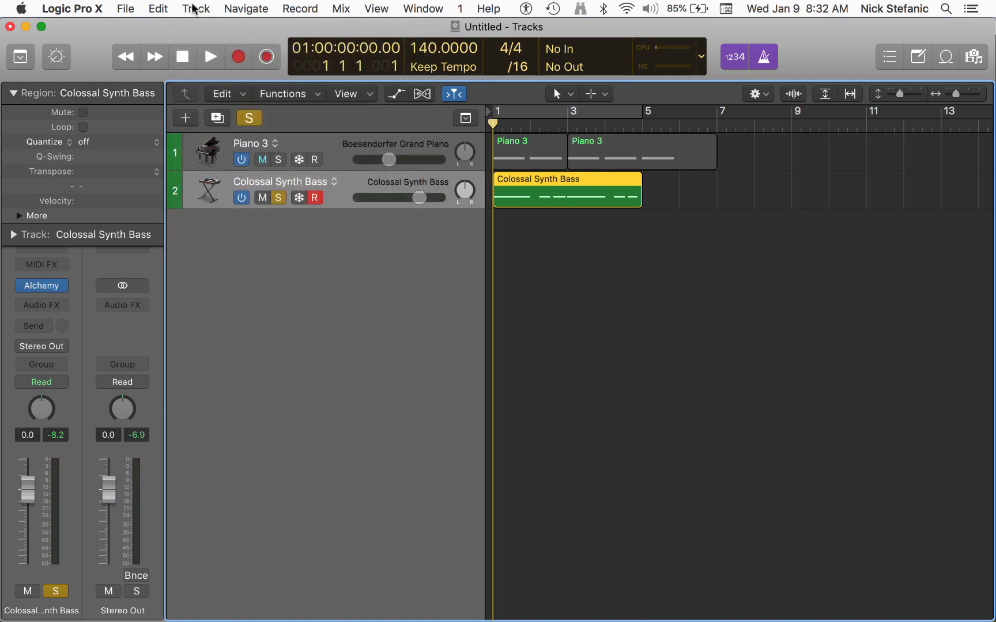
click(186, 118)
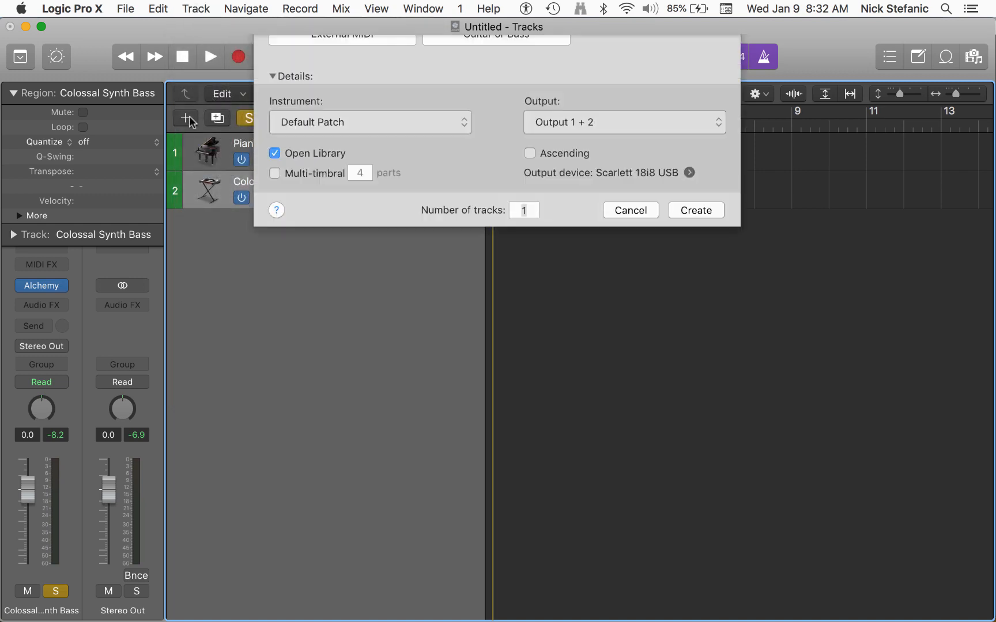
click(680, 73)
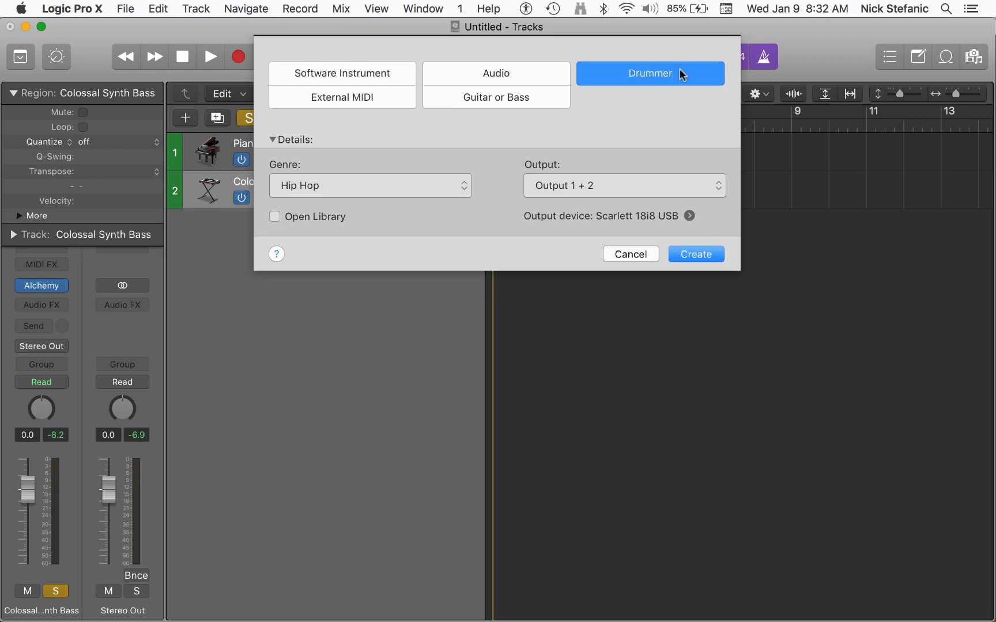
click(694, 253)
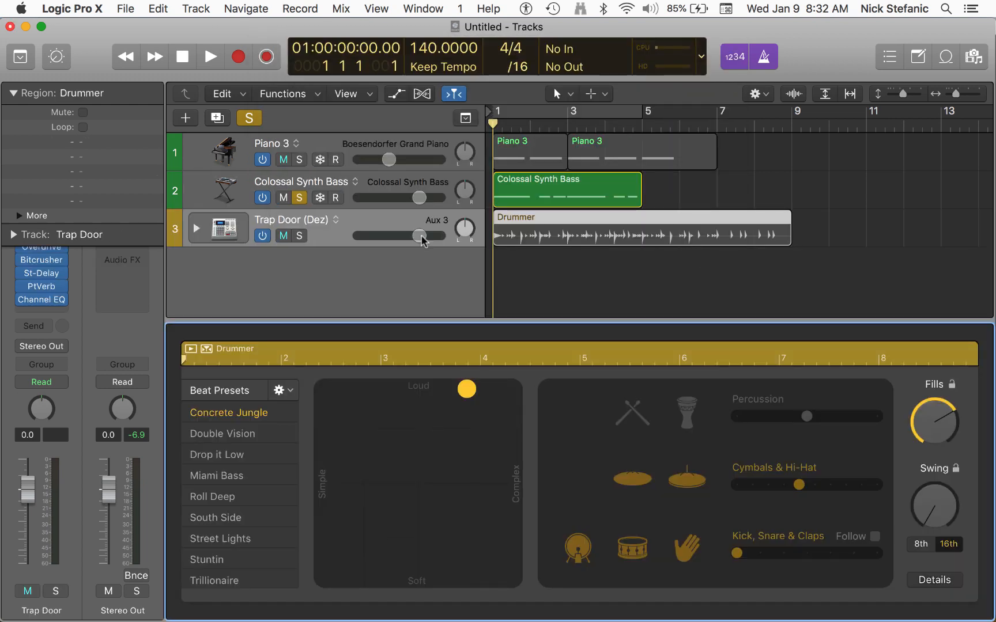
Step: Turn off solo on the Colossal Synth Bass track, select the drummer track, and play all three tracks together from bar 1
click(298, 197)
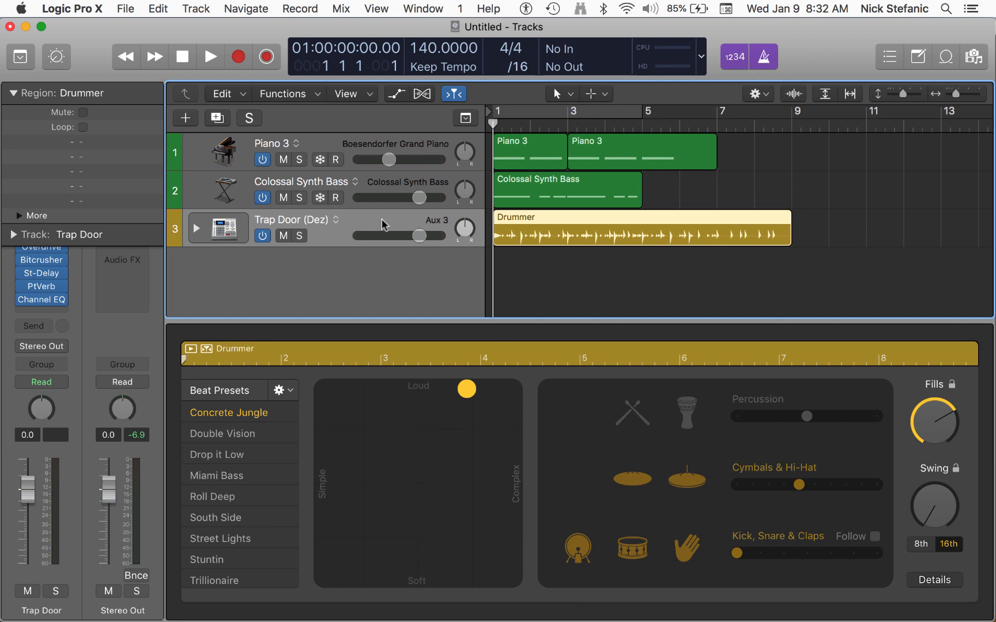
click(562, 281)
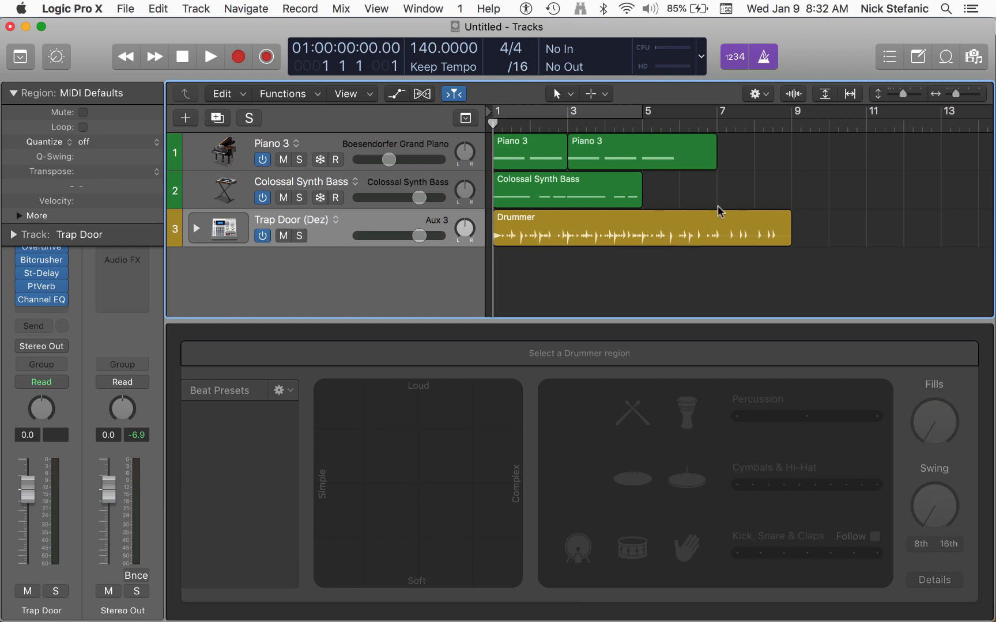
click(334, 232)
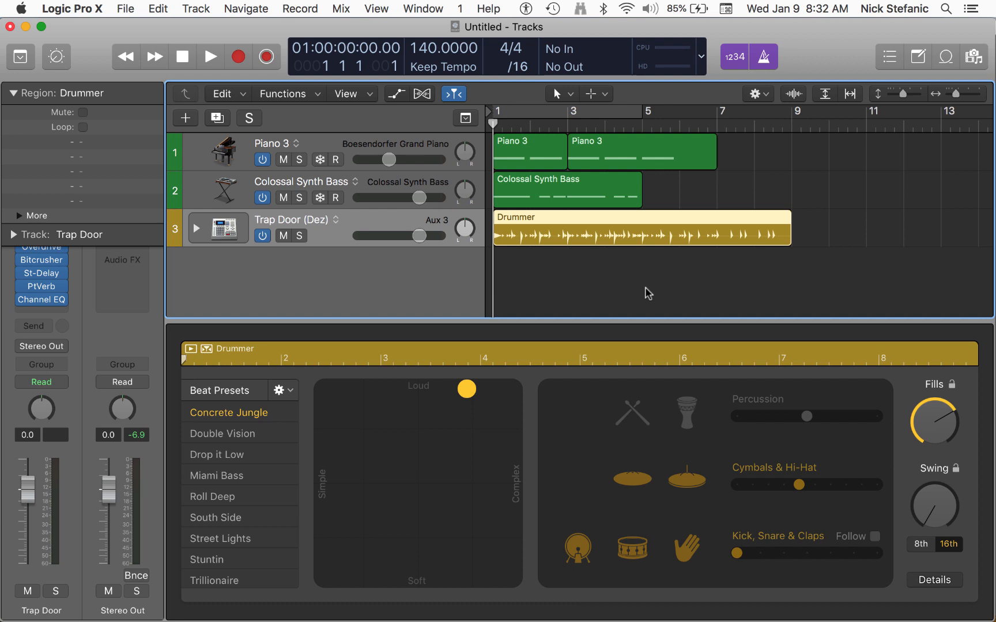
key(space)
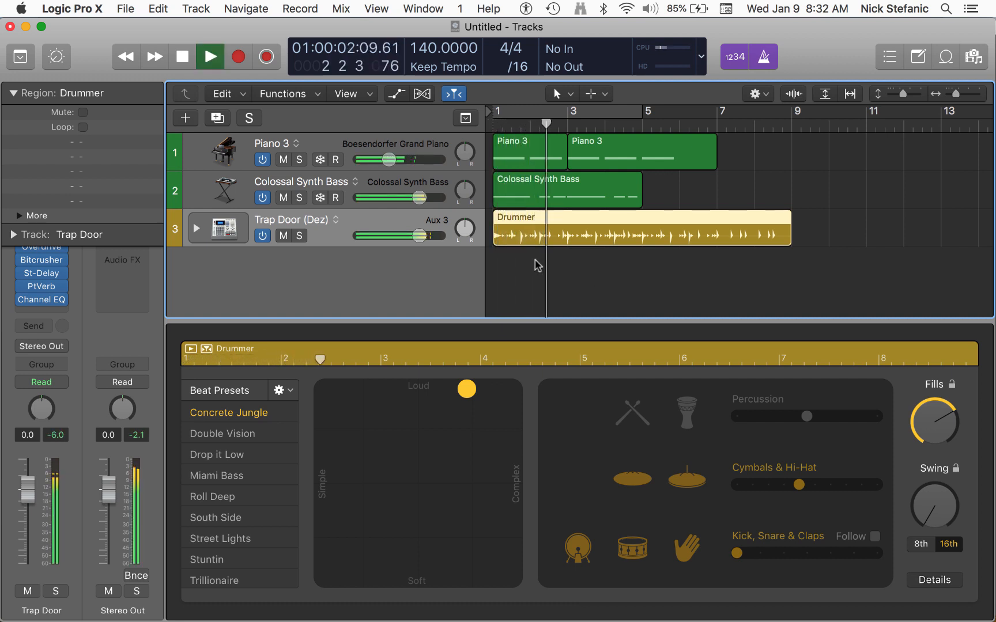
key(space)
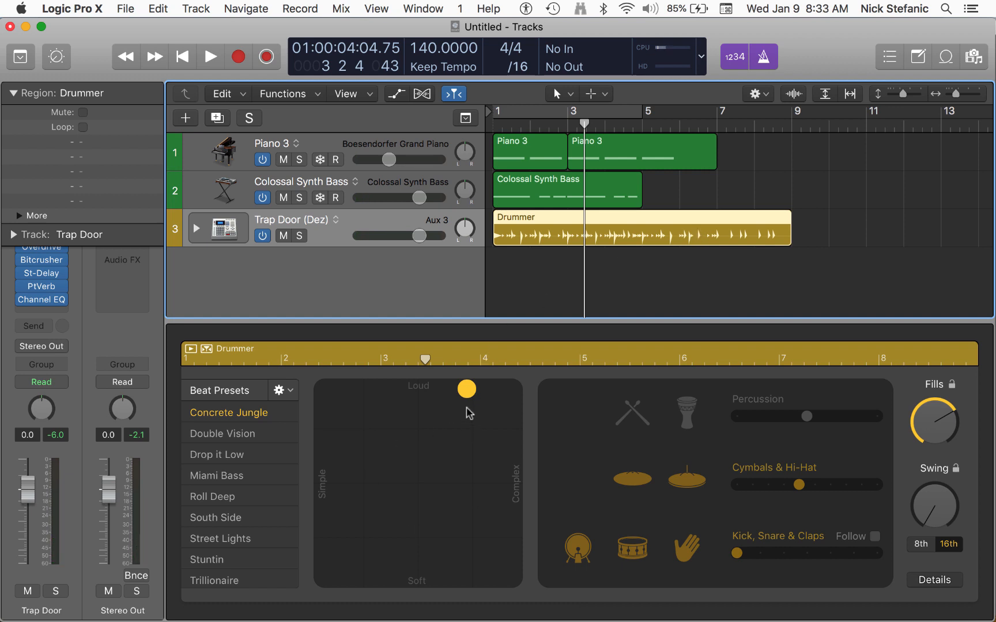
Step: Make the Drummer region's performance softer and slightly less complex in the loud/soft, simple/complex pad
click(465, 391)
drag(465, 390, 428, 488)
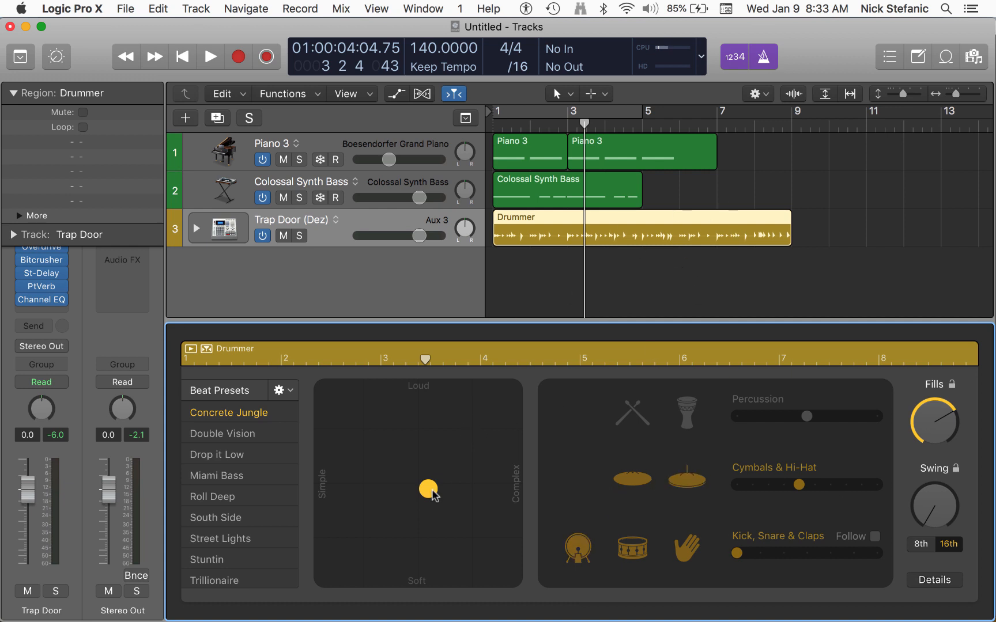
drag(426, 491, 436, 510)
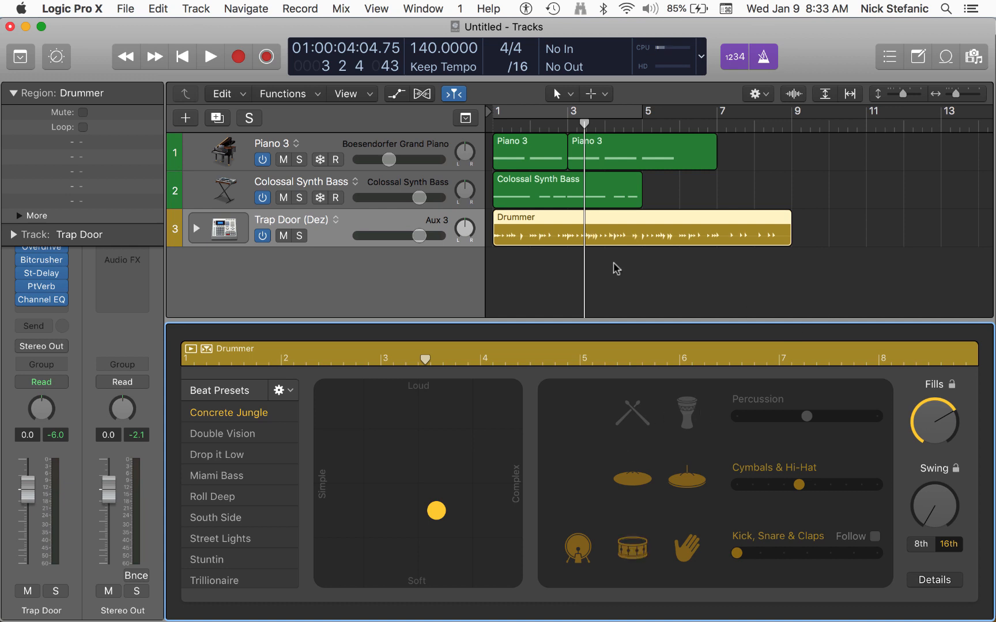
Step: Apply the Miami Bass beat preset to the Drummer region, and view the track and preset options without changing them
click(215, 476)
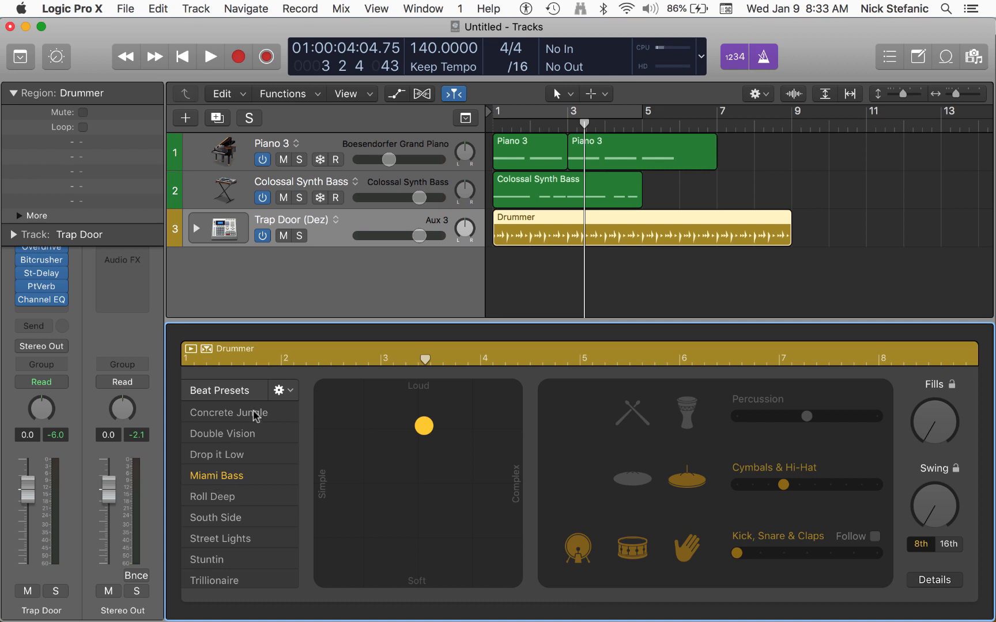
right_click(328, 219)
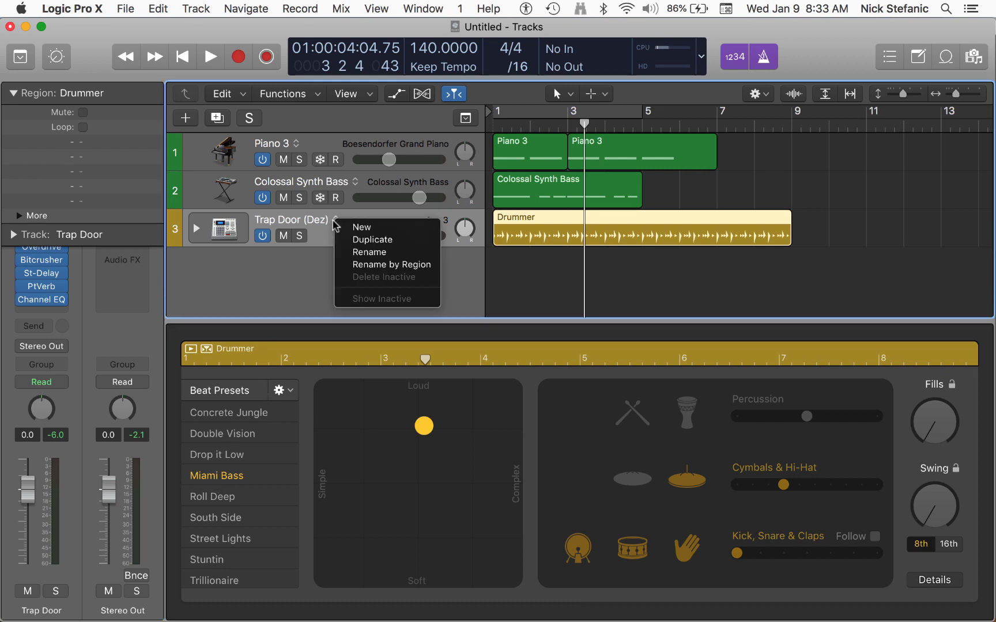
click(315, 281)
click(287, 390)
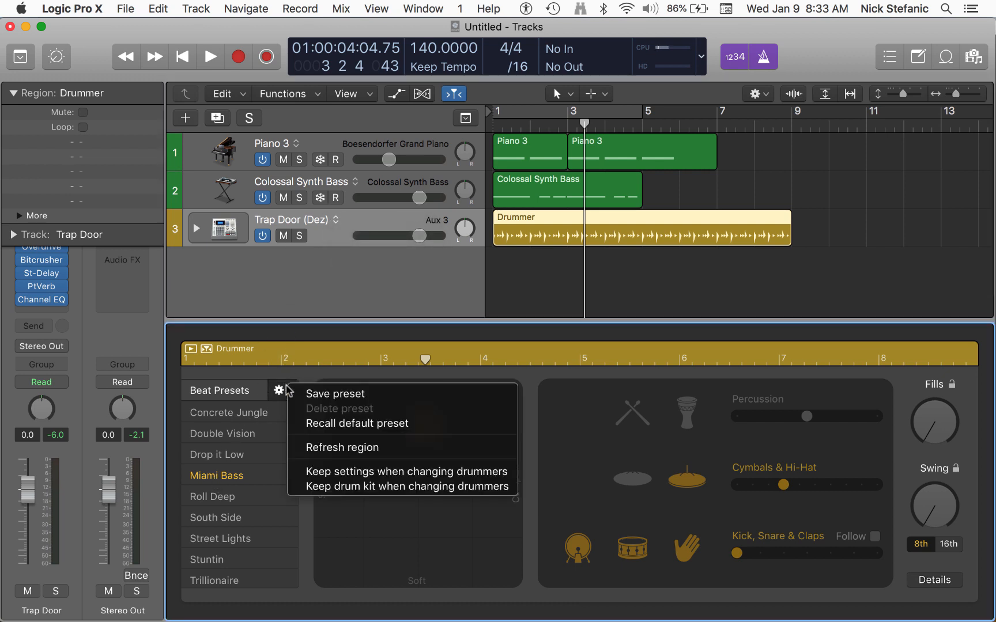
click(250, 376)
Step: Collapse and expand the Region and Track inspectors to examine the Drummer region's and Trap Door track's parameters
click(13, 93)
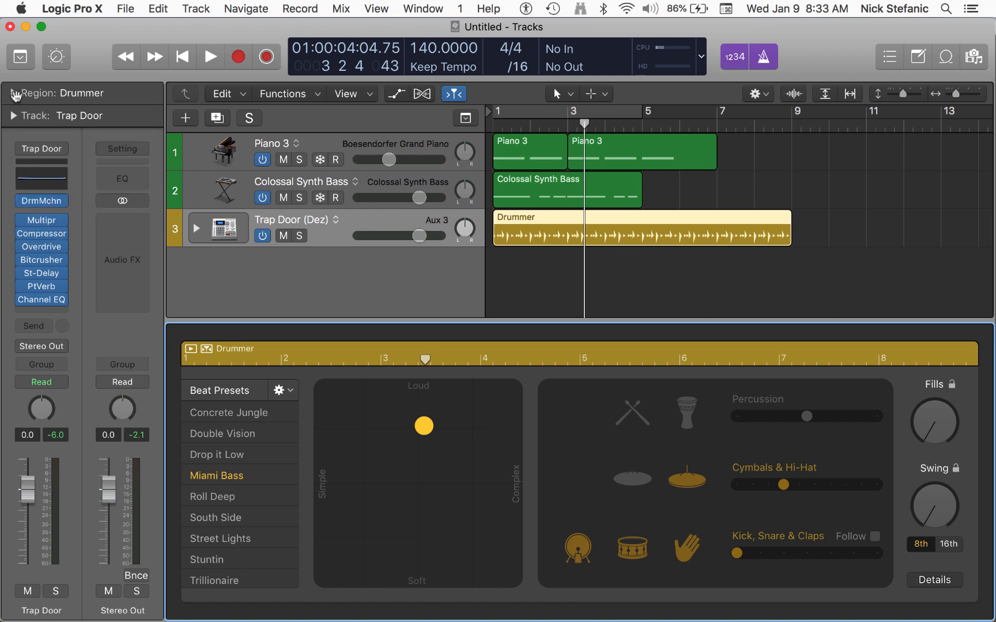
click(15, 94)
click(15, 94)
click(12, 116)
click(13, 94)
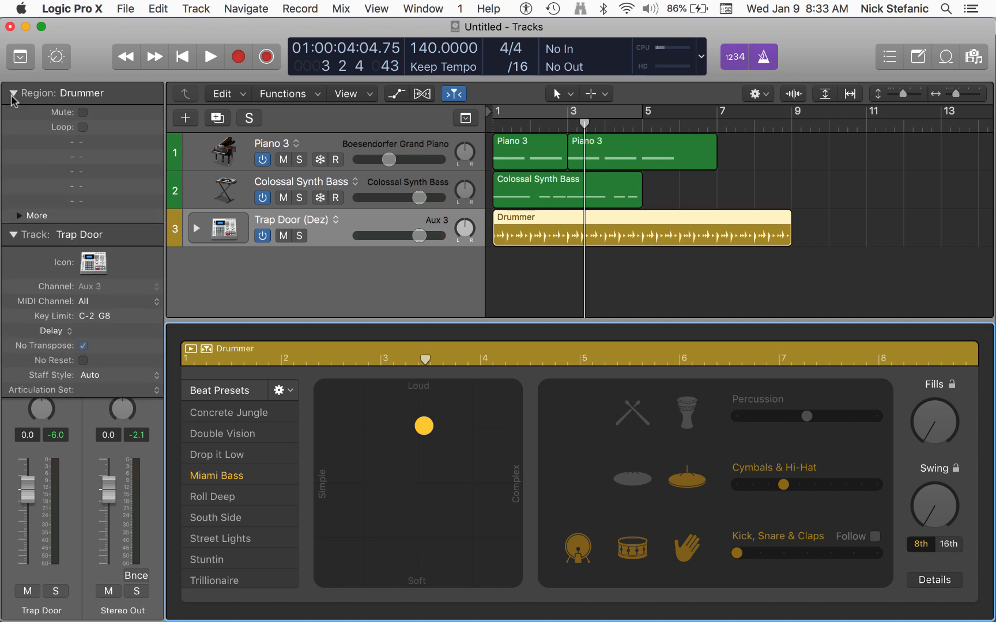
click(12, 94)
click(15, 117)
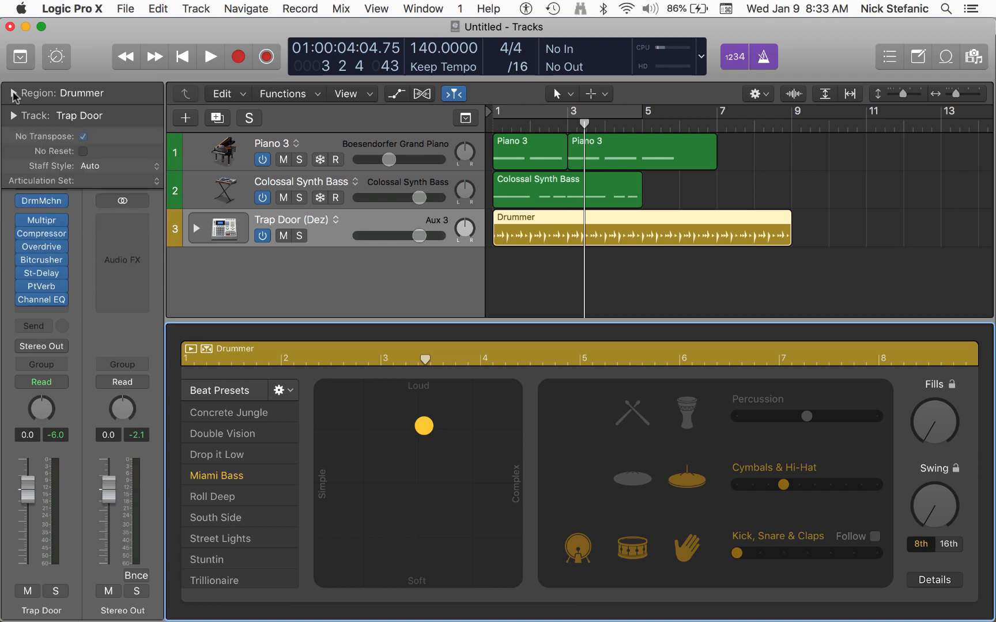
click(14, 93)
Step: Select the Colossal Synth Bass region, collapse the Region inspector, and briefly view the Trap Door track's parameters
click(552, 198)
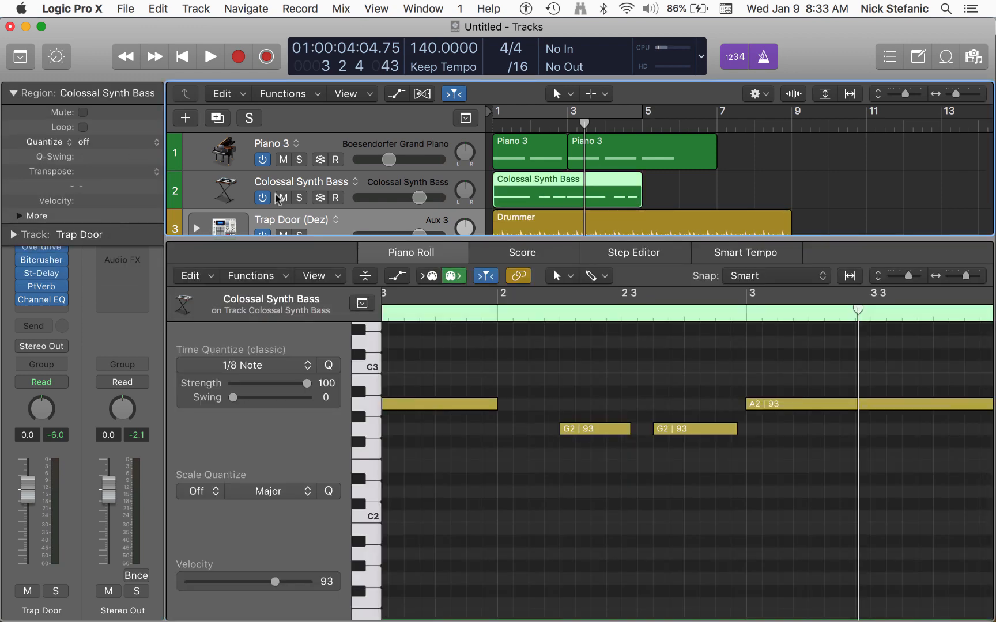
click(14, 92)
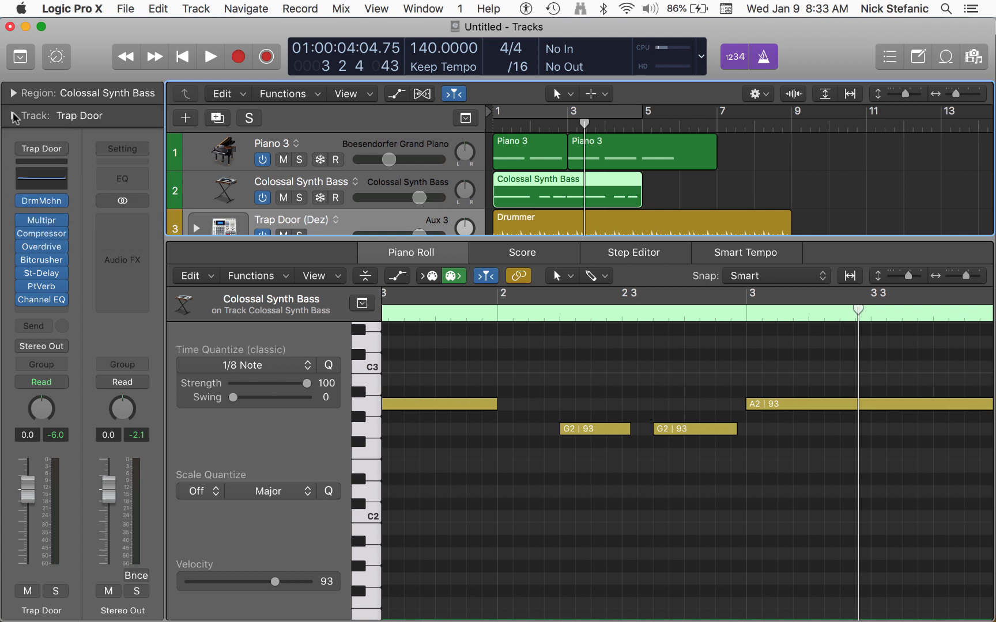
click(13, 116)
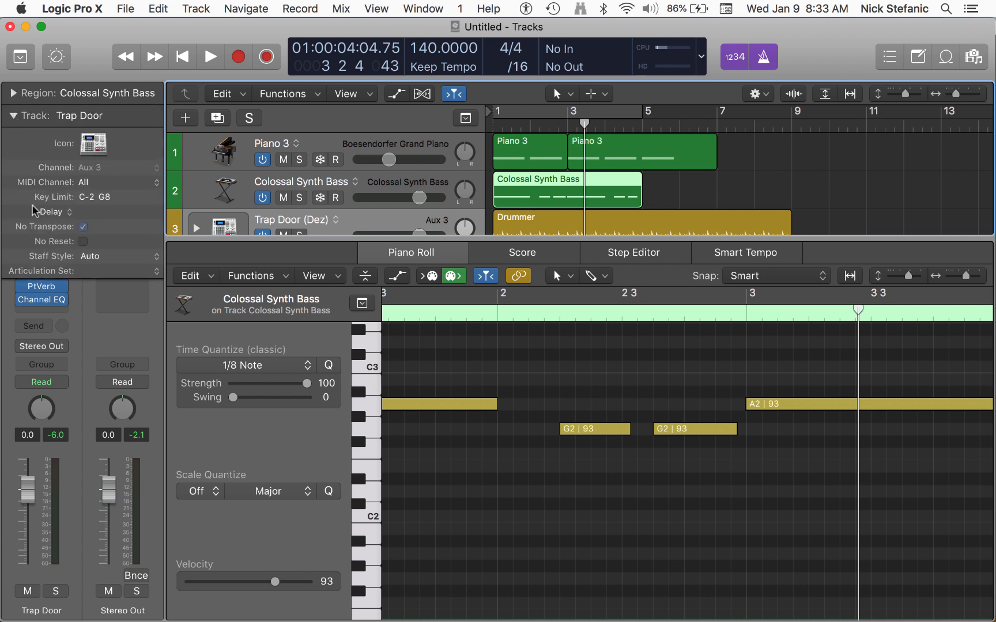
click(14, 116)
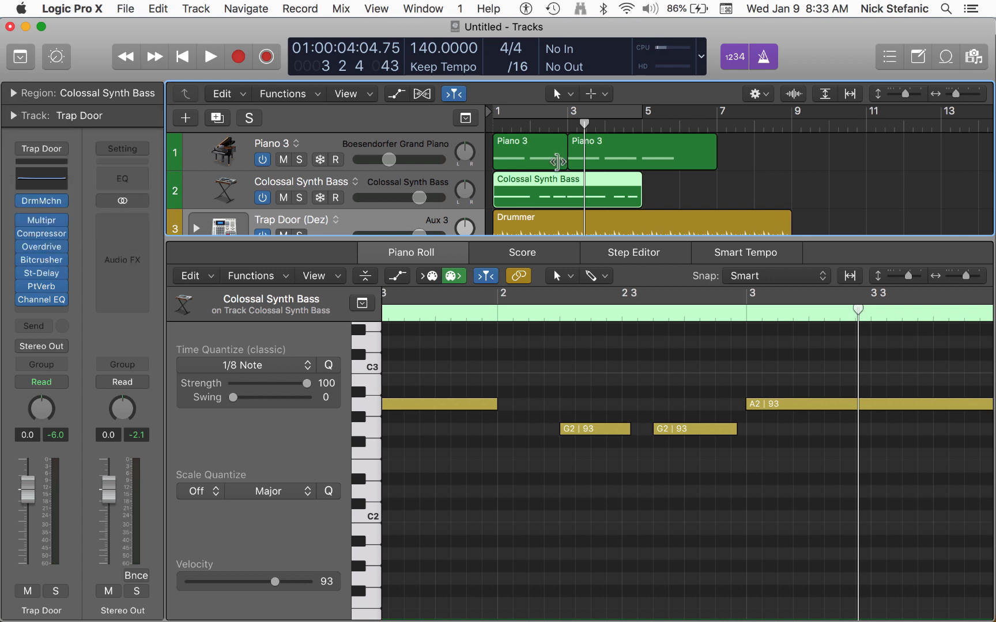
Step: Open the Library for the Drummer region and switch its drummer to the Electronic genre's Jasper - Dubstep
click(550, 221)
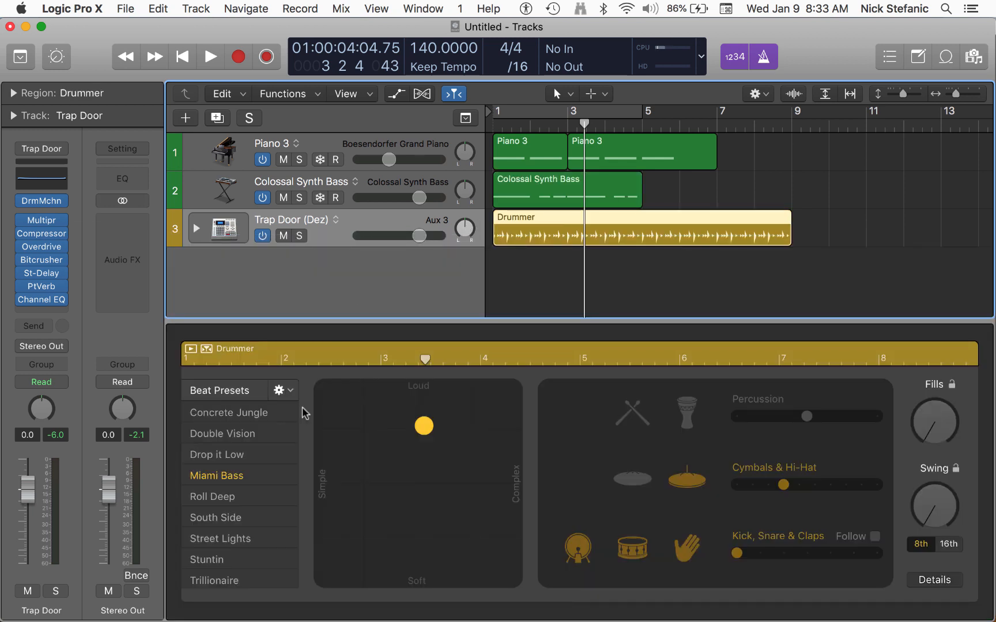
scroll(254, 437, down, 1)
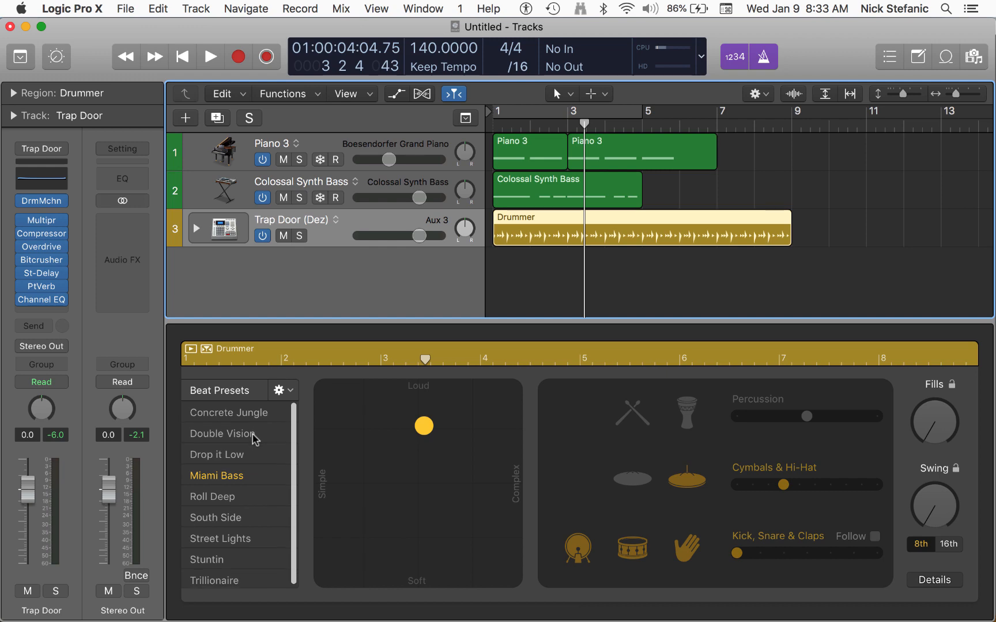
key(y)
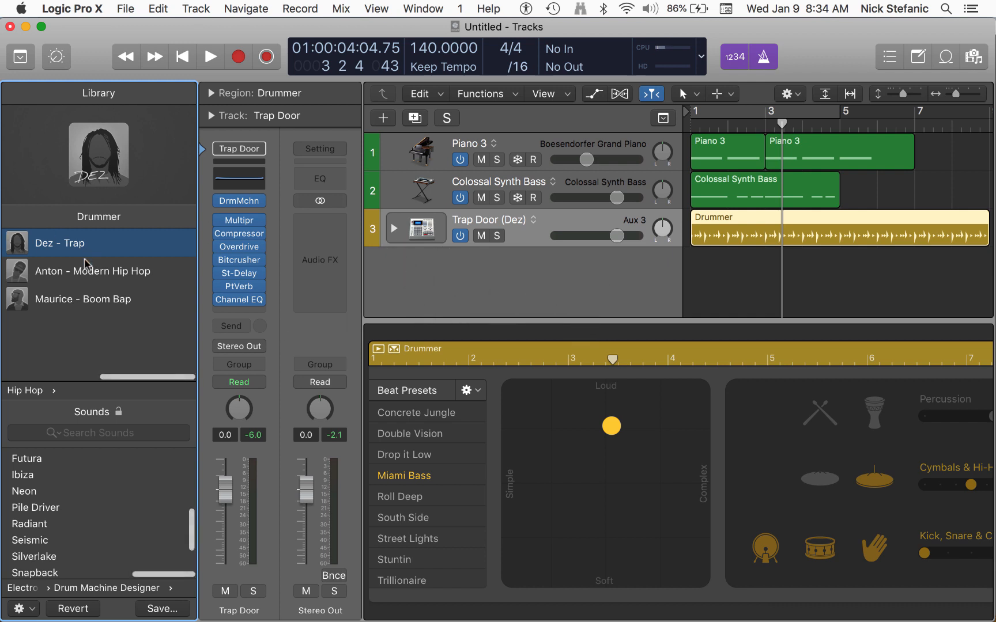
click(29, 389)
click(41, 304)
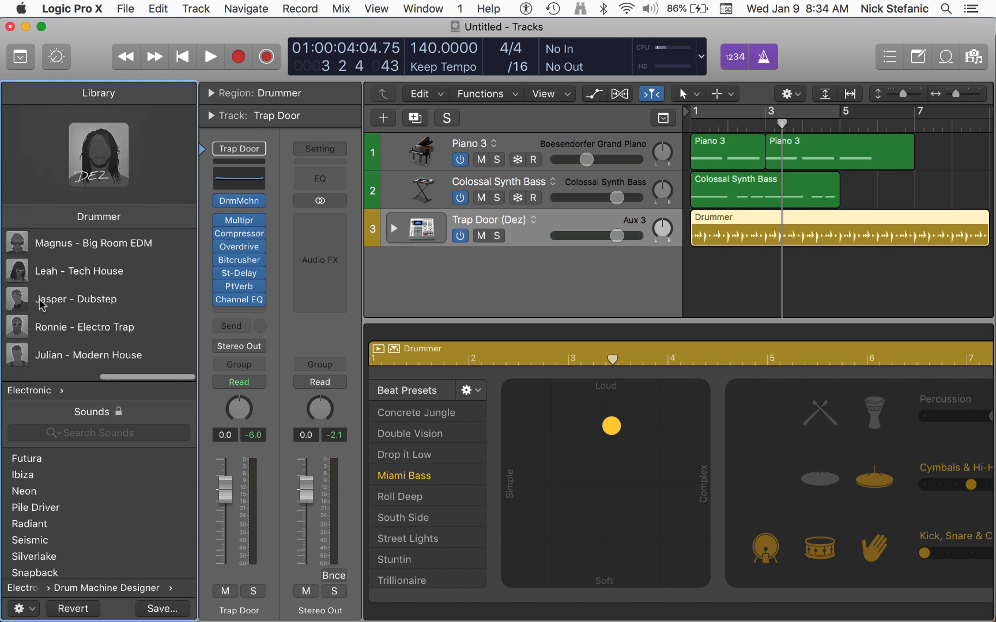
click(80, 303)
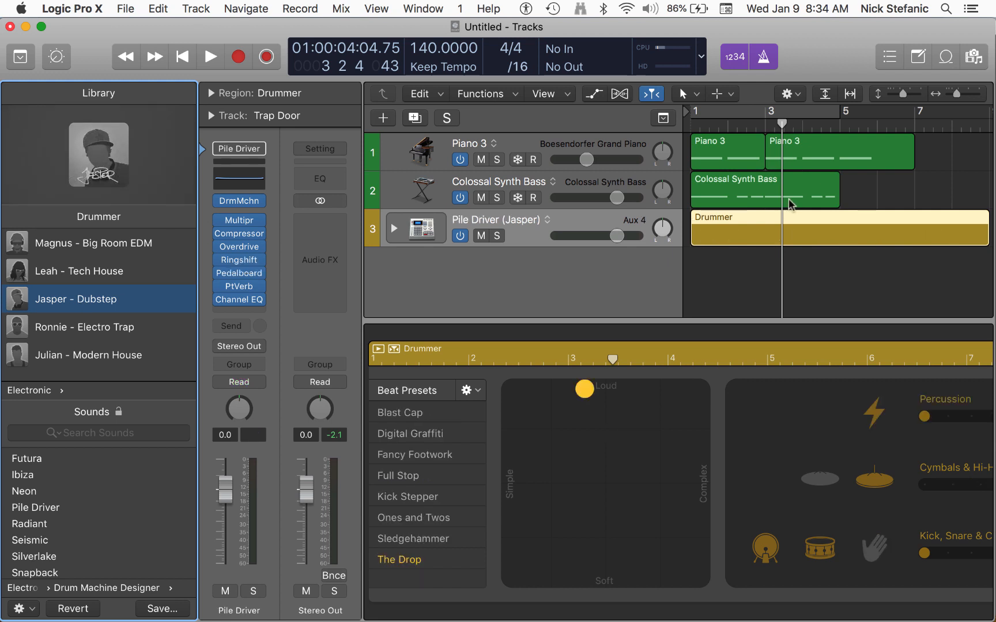
Step: Play the arrangement from the beginning to hear the Dubstep drummer with the piano and bass, and stop playback
key(Return)
key(space)
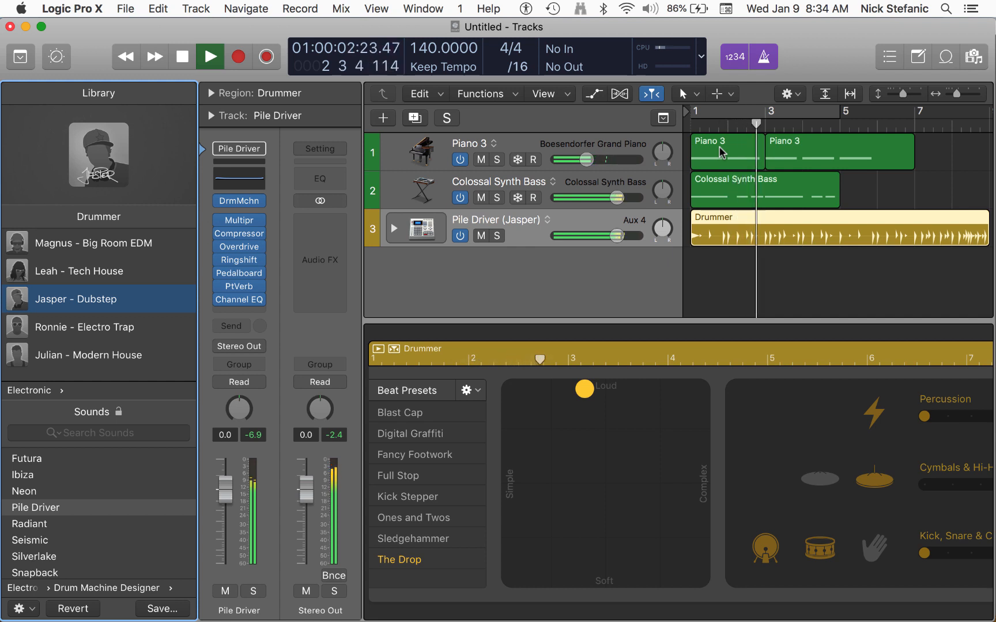
key(space)
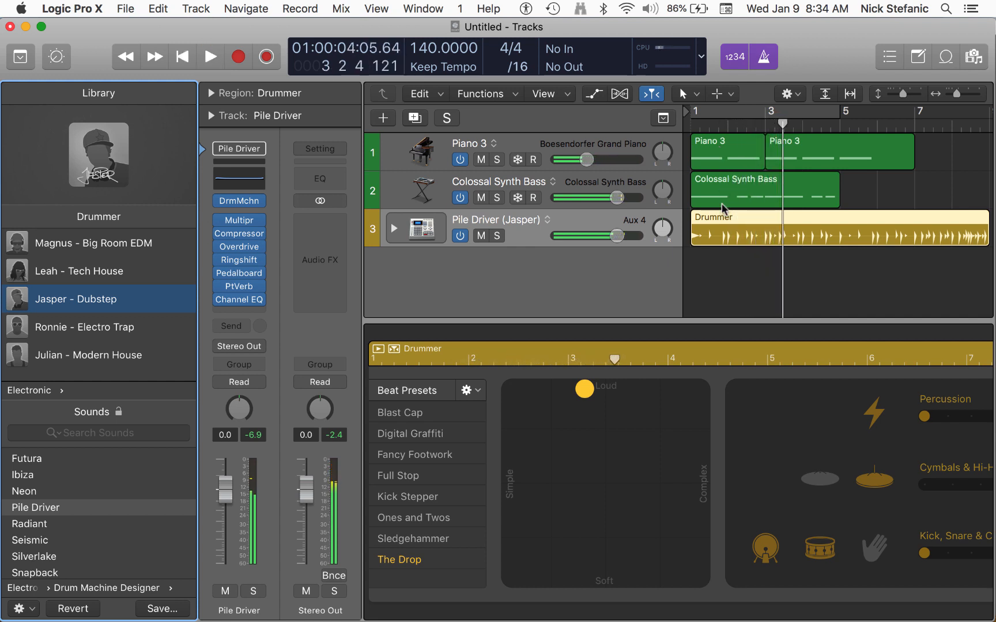
Step: Shorten the Drummer region to two bars, ending at bar 3, and repeat it once directly after itself
scroll(743, 219, right, 2)
drag(932, 242, 715, 235)
scroll(687, 233, left, 3)
key(super+r)
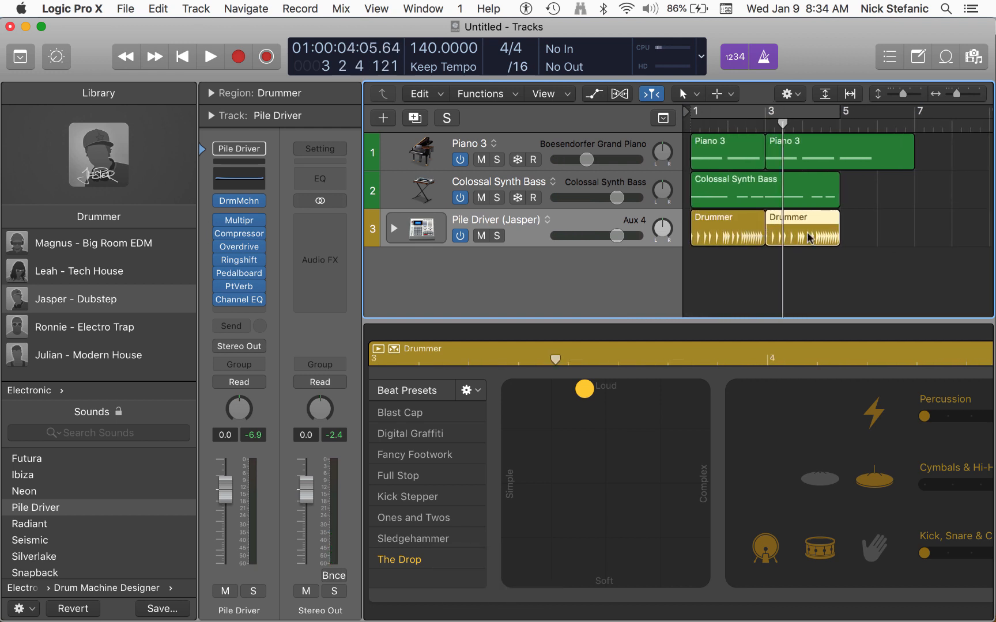
Step: Make the second Drummer region's performance softer, around the middle of the loud/soft range, and audition the arrangement from bar 2
drag(589, 399, 583, 483)
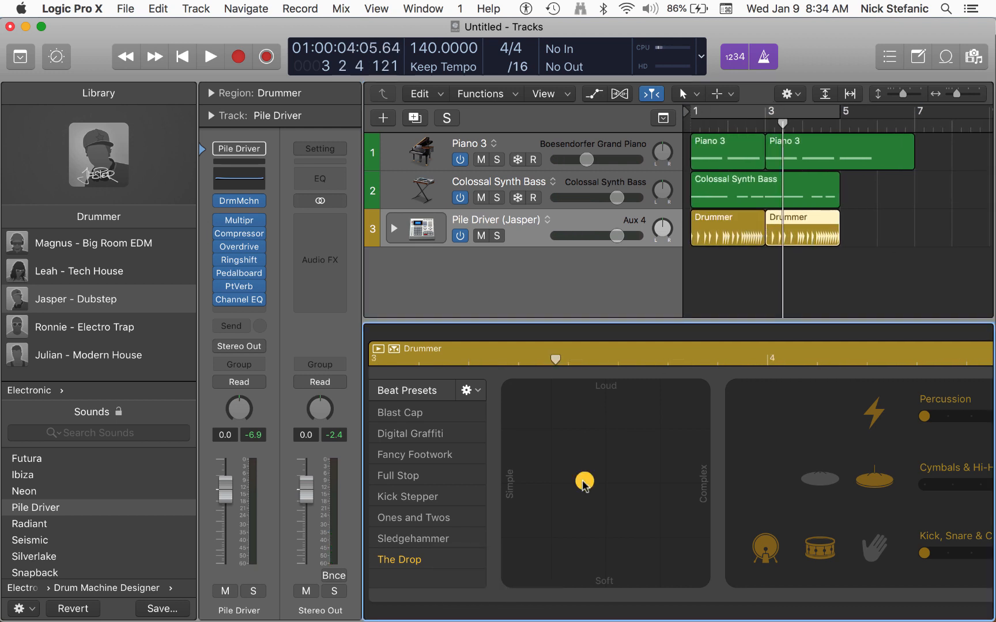
click(728, 124)
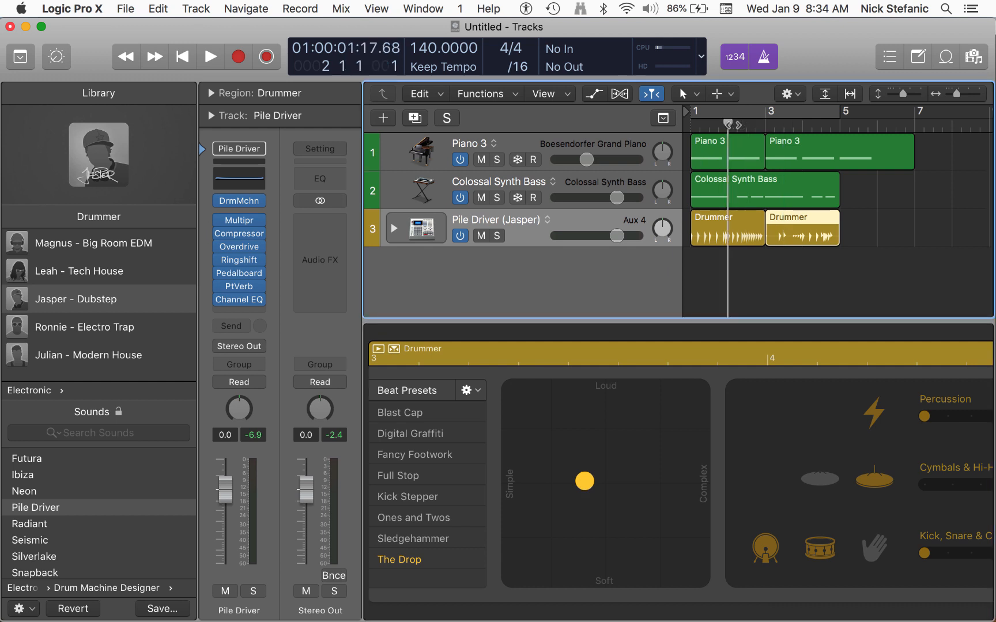
key(space)
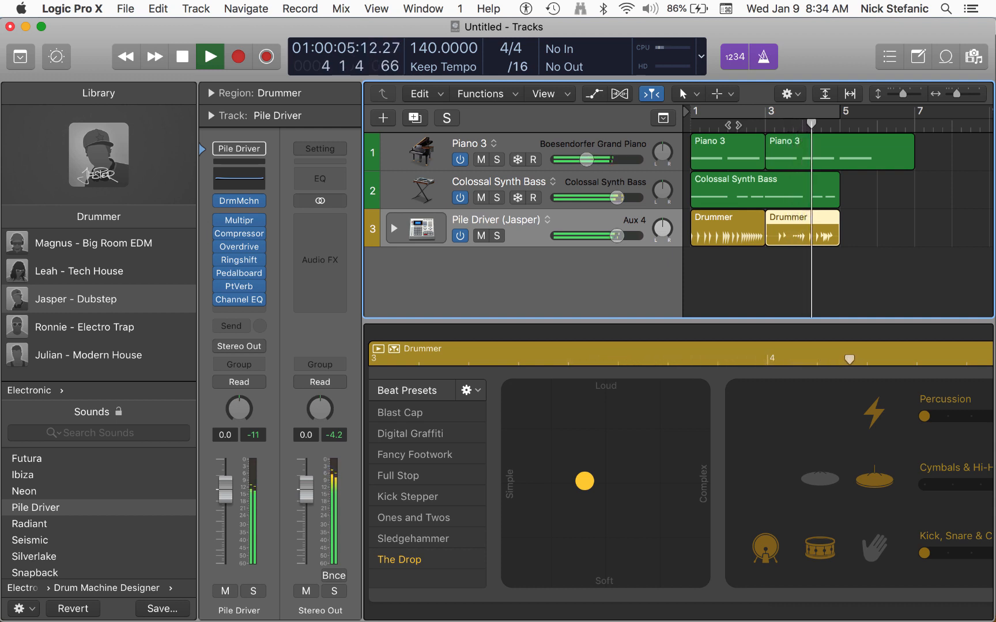
key(space)
Step: View the first Drummer region's settings, return the playhead to the project start, and deselect all regions
click(749, 244)
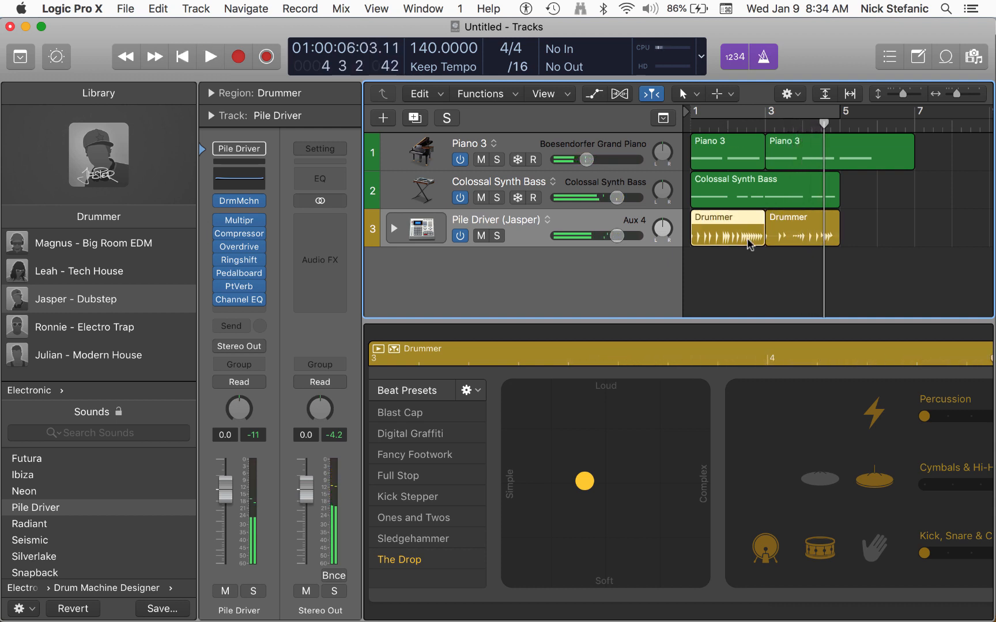
key(Return)
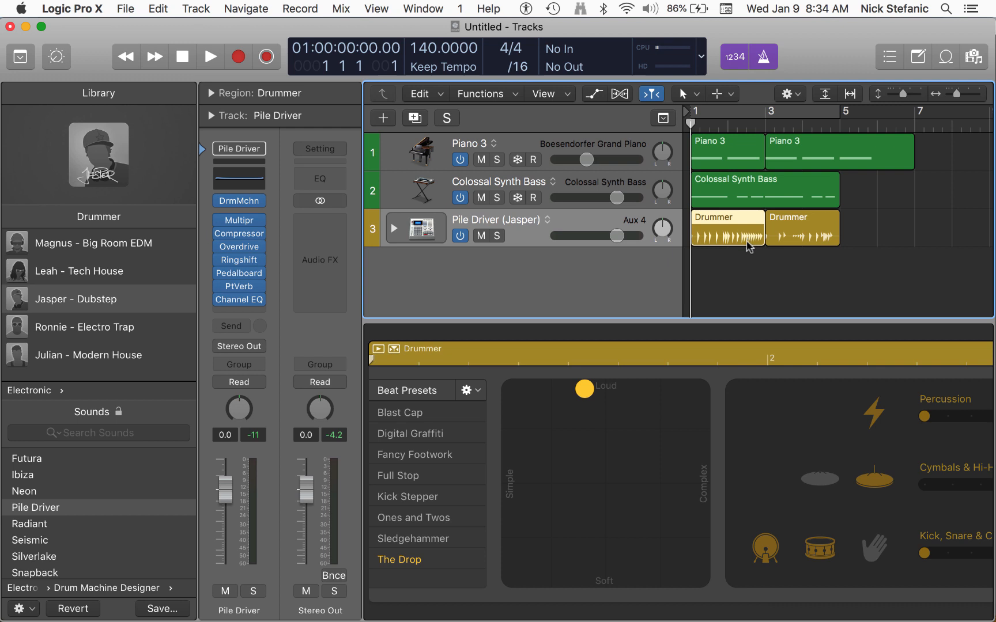
click(743, 268)
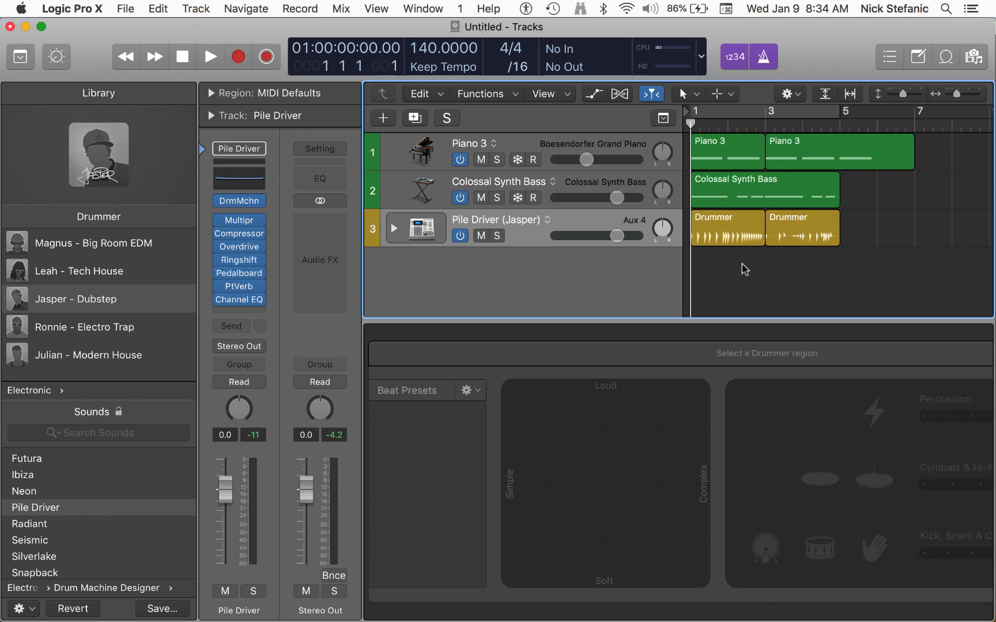